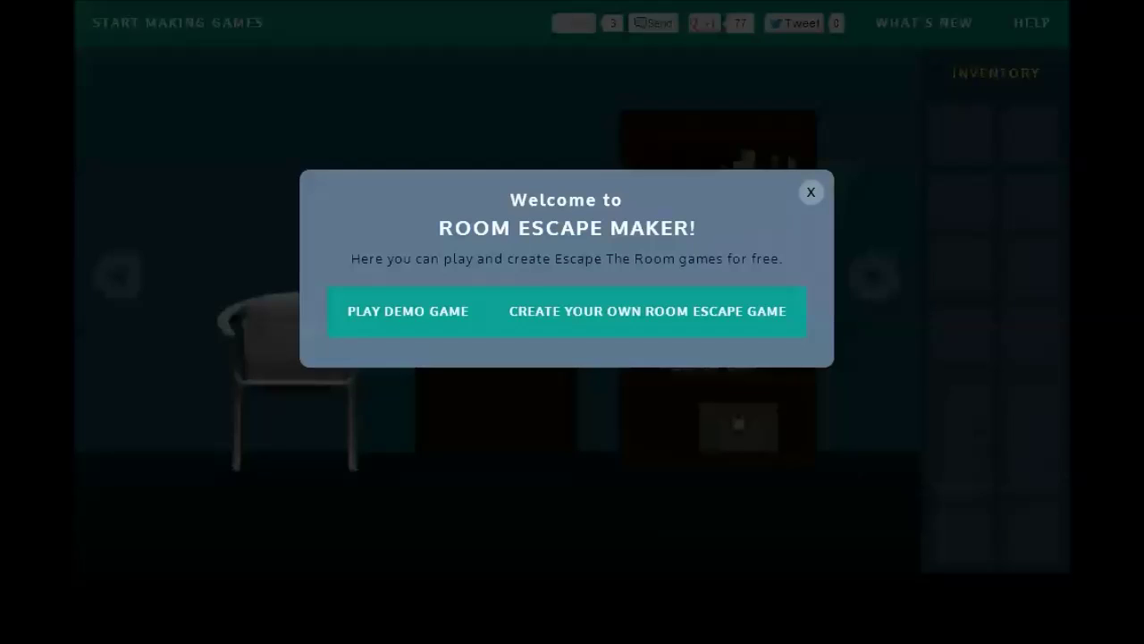
Step: Choose CREATE YOUR OWN ROOM ESCAPE GAME on the welcome popup to reach the account page
click(703, 305)
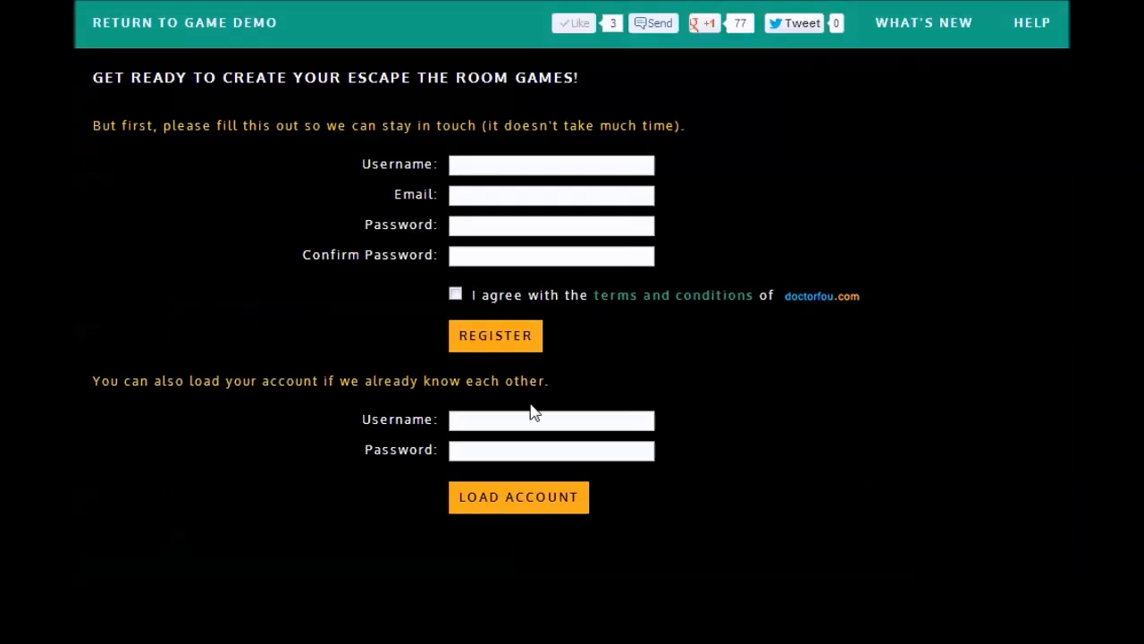
Step: Load the existing account using its username and password
click(529, 417)
text(p)
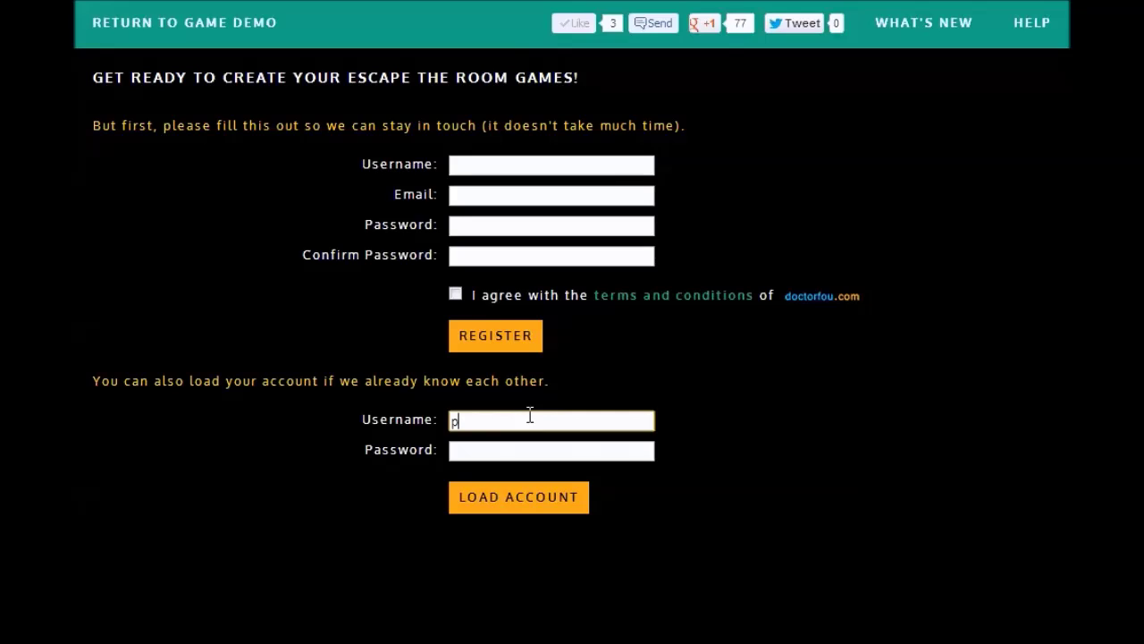
text(hantomdarkness135)
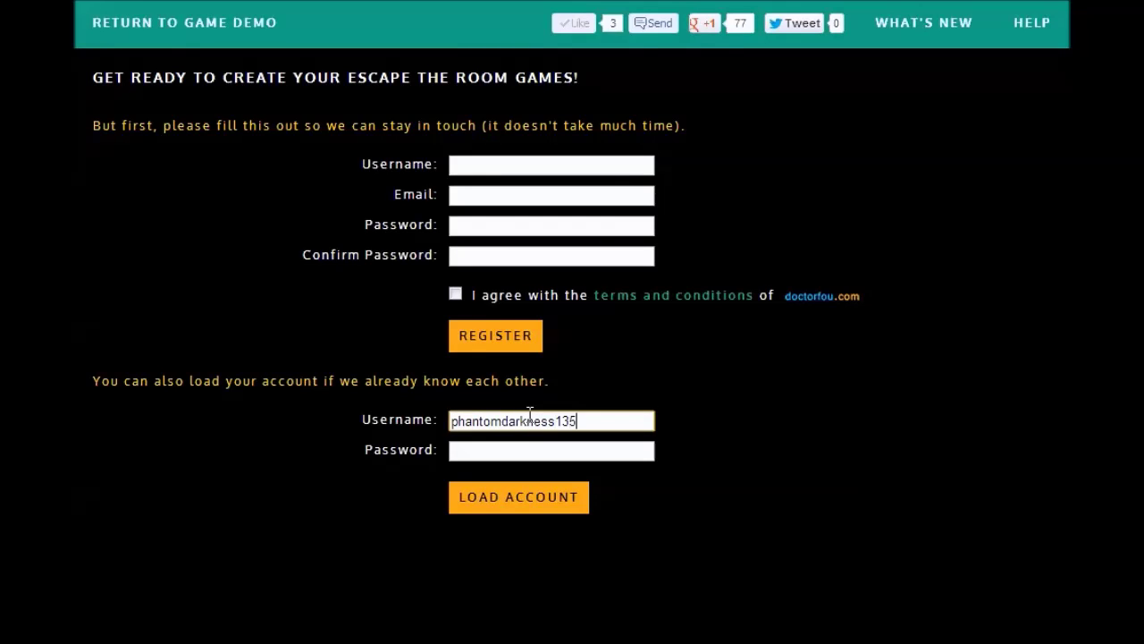
key(Tab)
text(*******)
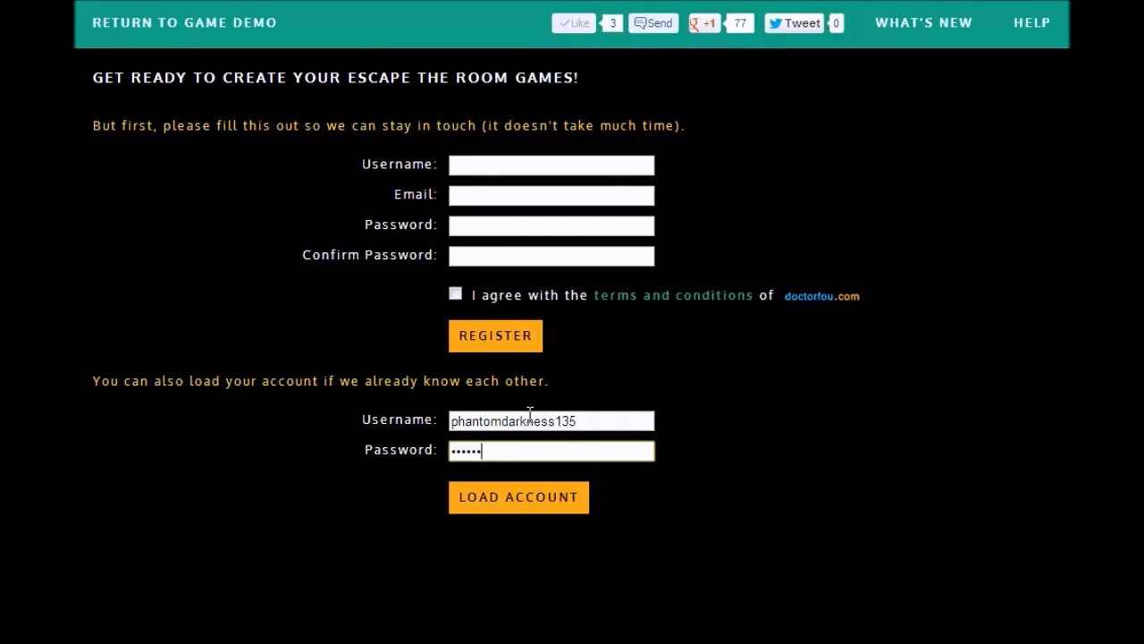
text(**)
click(551, 499)
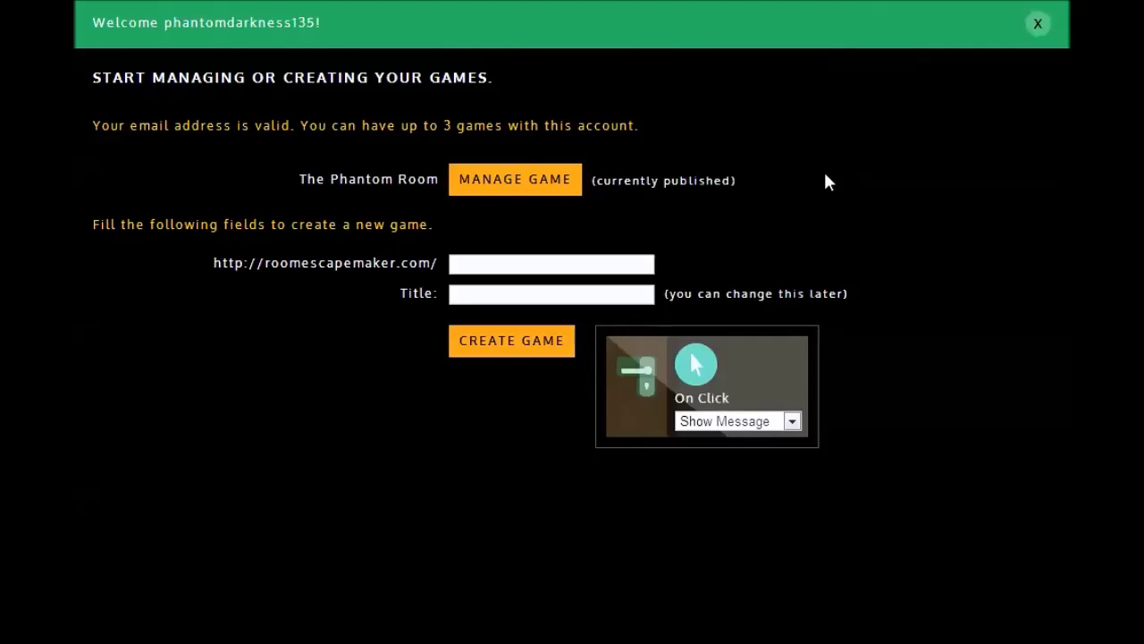
Step: Create a new game with URL 'phantomtutorial' and title 'Phantom Tutorial'
click(597, 266)
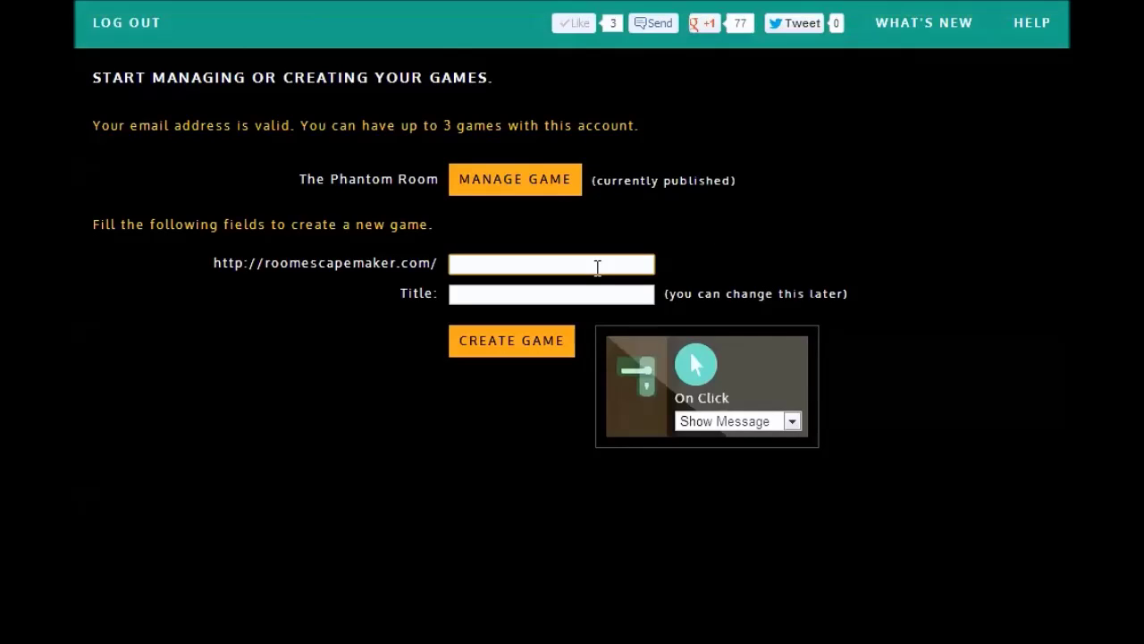
text(phantomtutorial)
key(Tab)
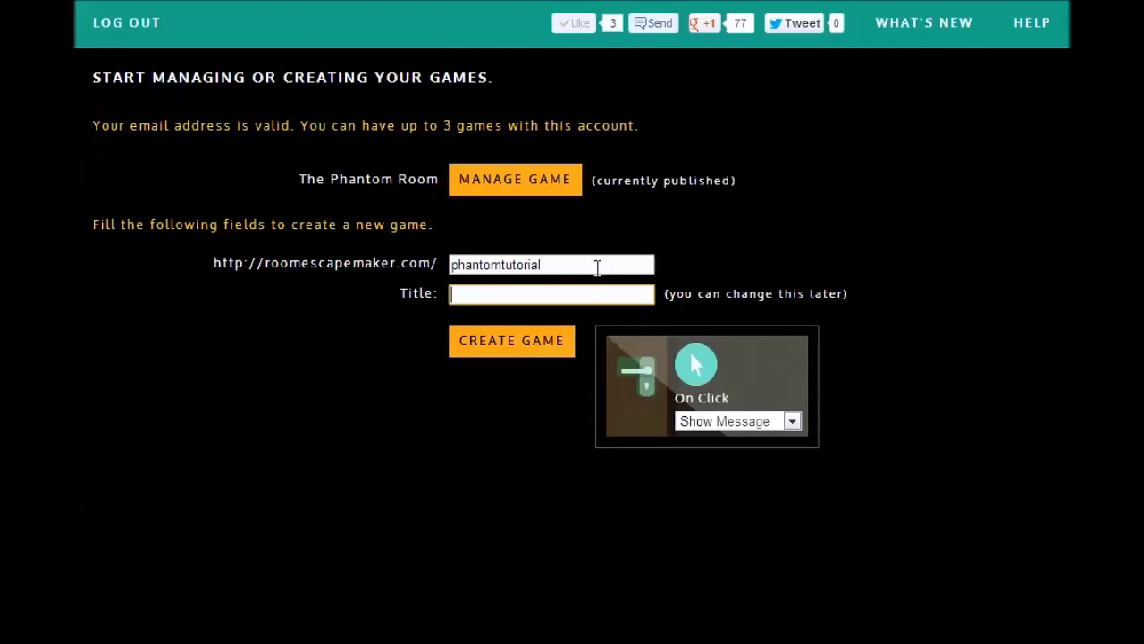
text(Phantom Tutorial)
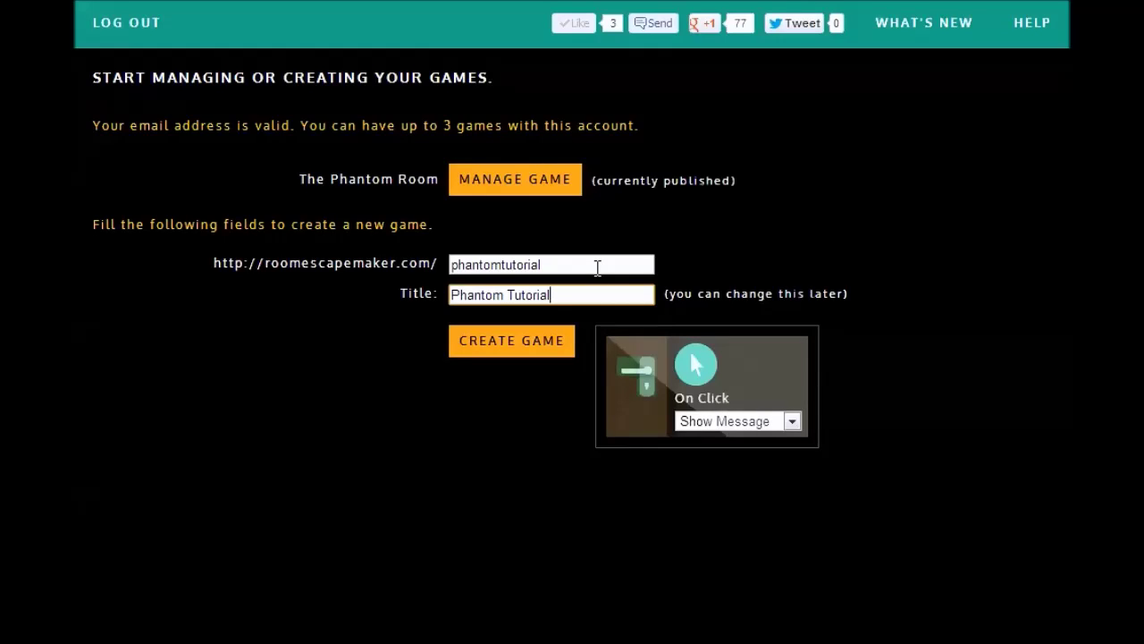
click(547, 342)
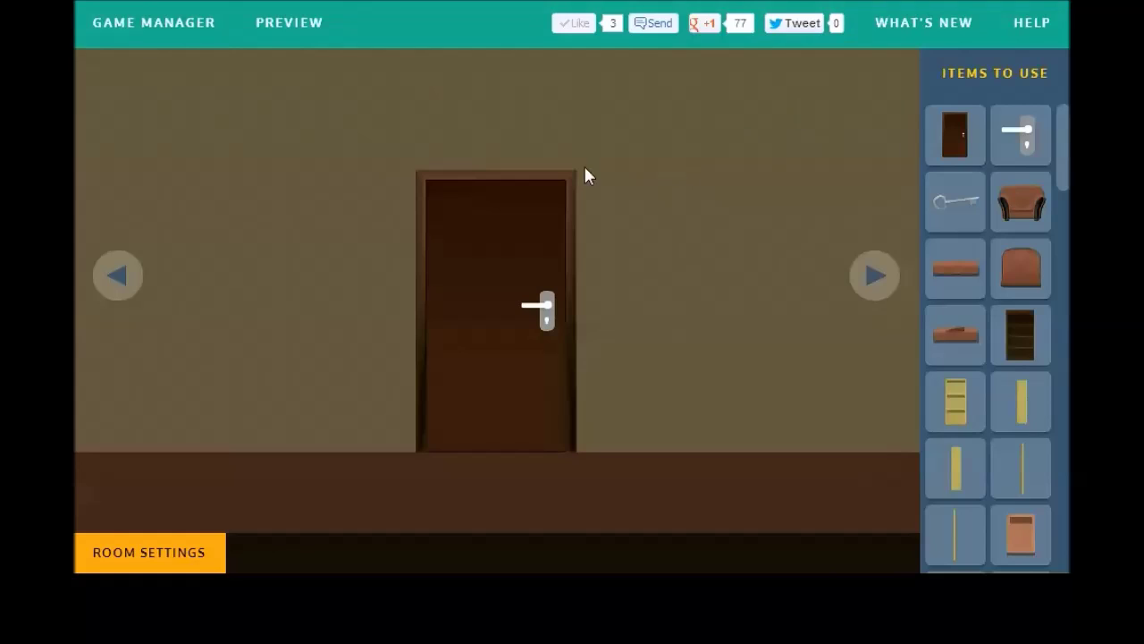
Step: In Game Manager, set the small description to 'This is a tutorial.' and save
click(194, 41)
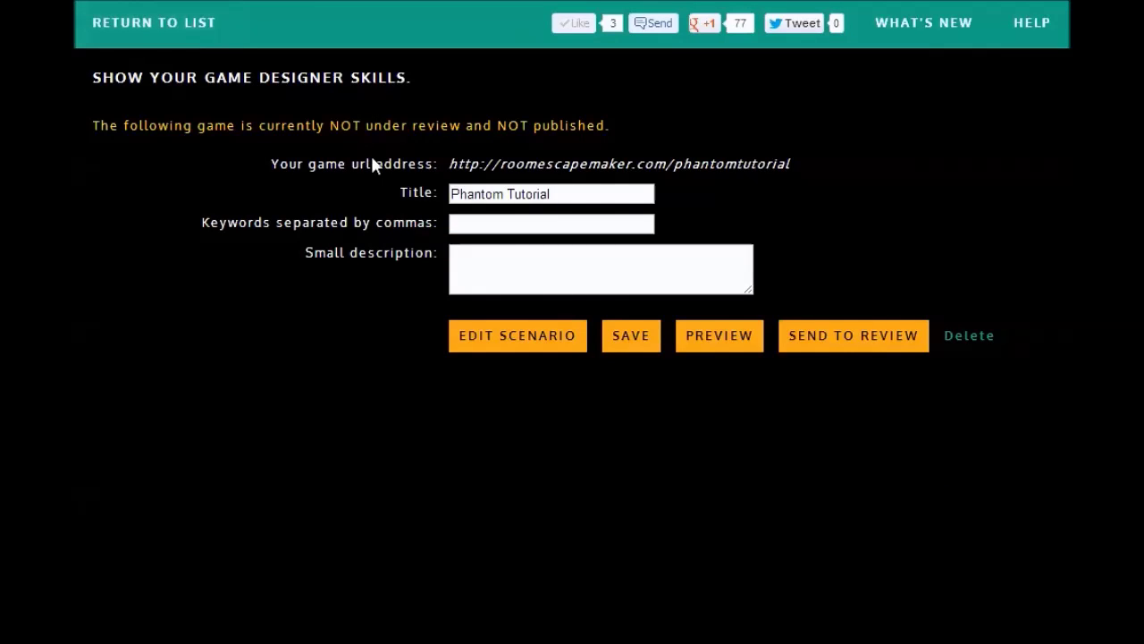
click(458, 255)
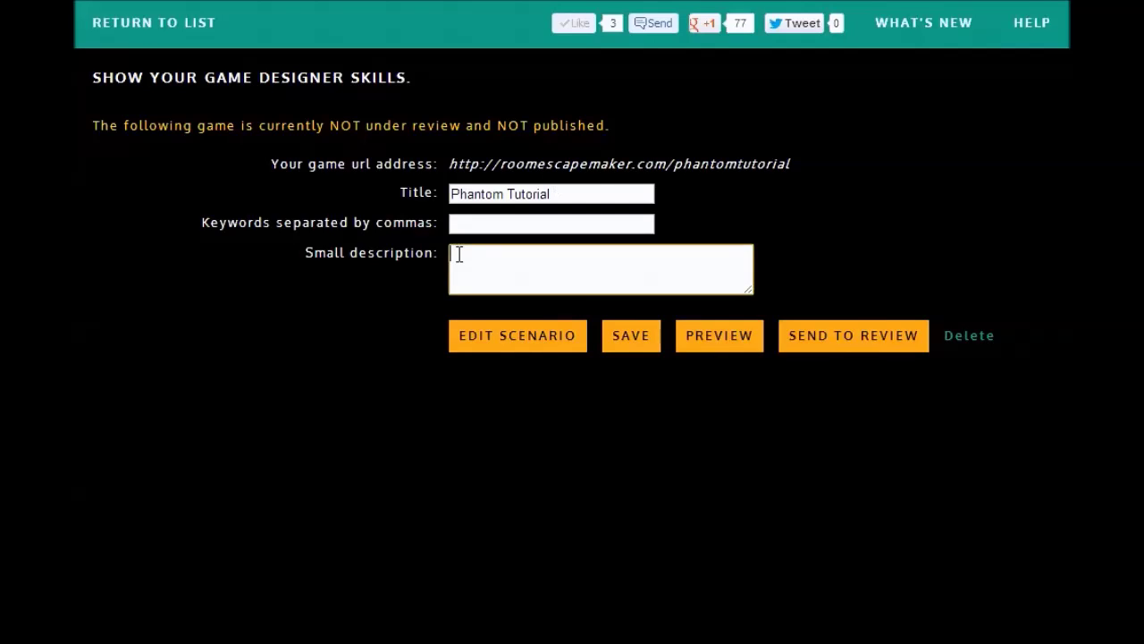
text(This is a tutorial.)
click(629, 338)
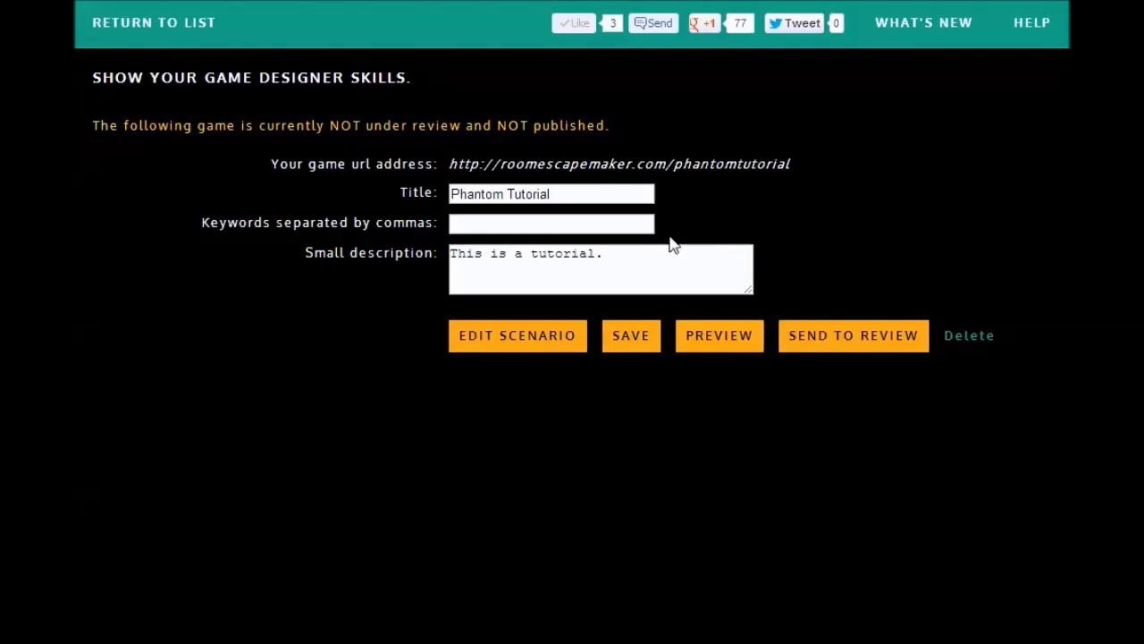
Step: Open the scenario editor and read through the What's New and Help pages
click(464, 343)
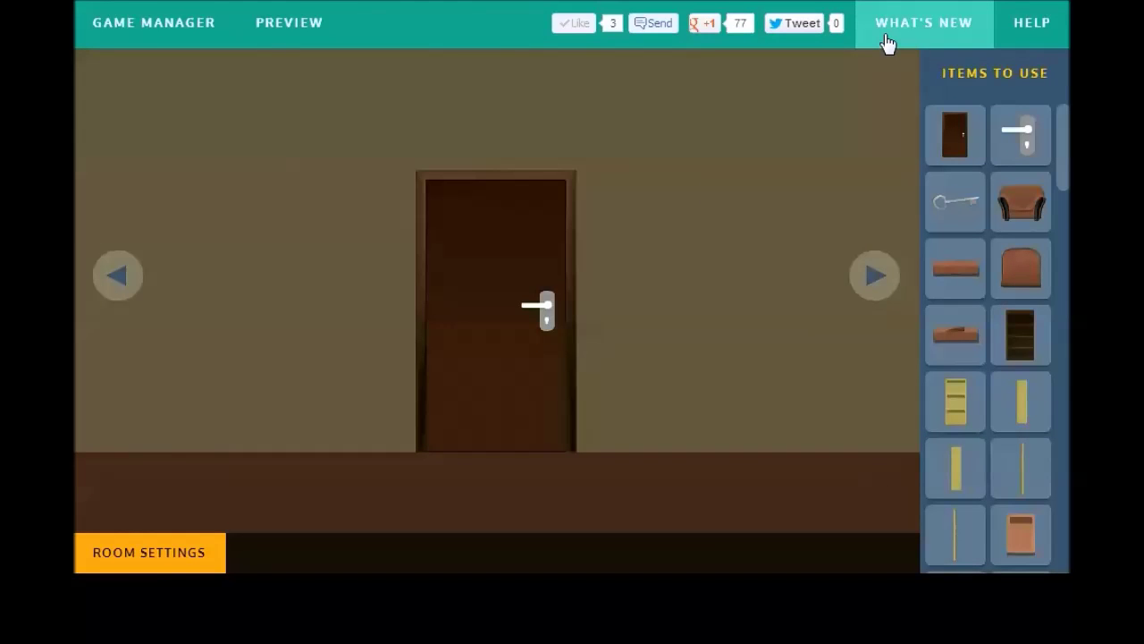
click(888, 44)
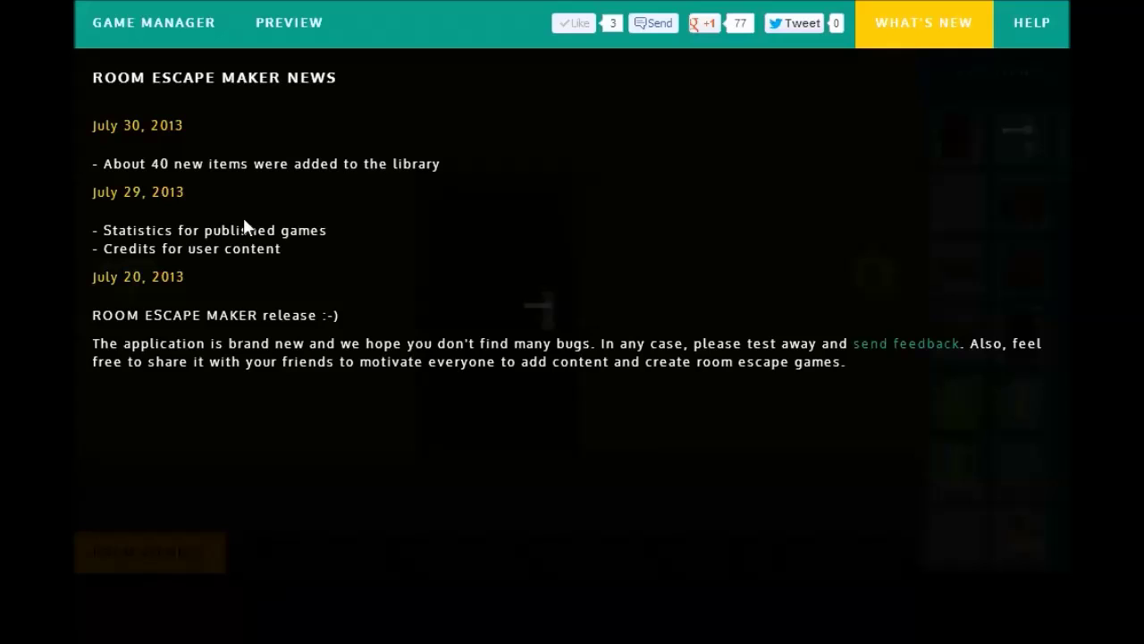
click(1030, 40)
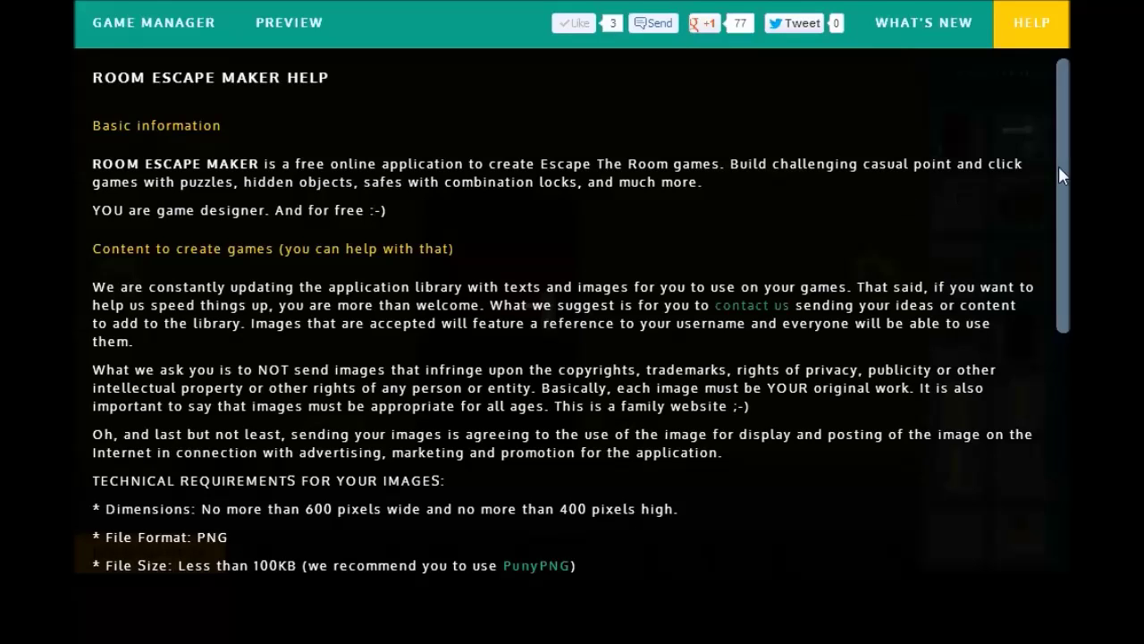
drag(1058, 175, 1039, 268)
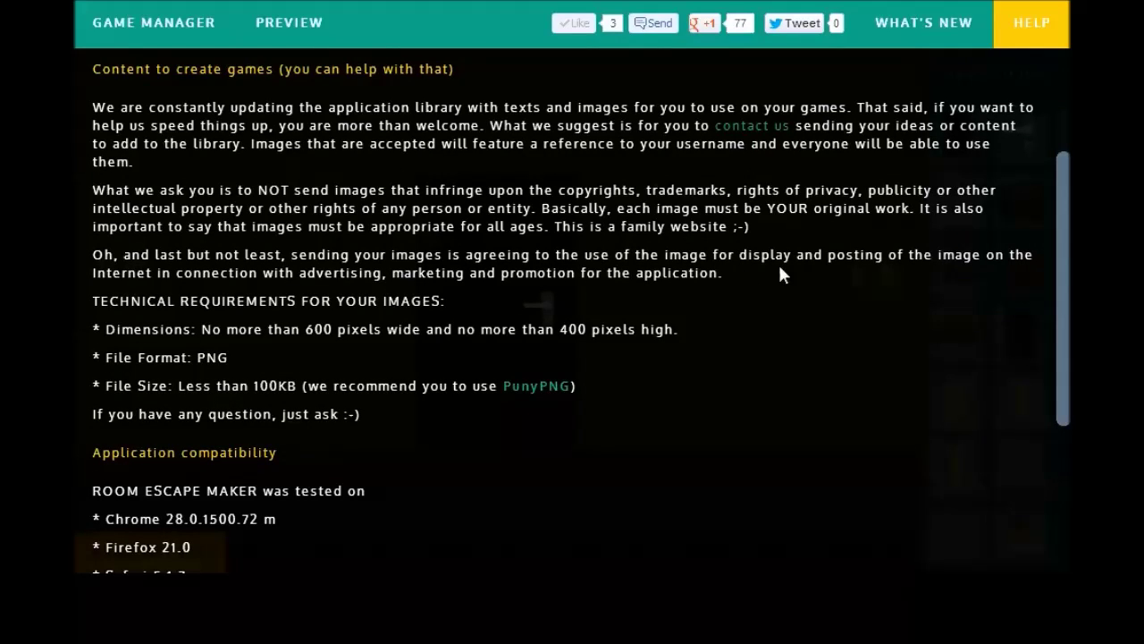
drag(1057, 263, 1043, 406)
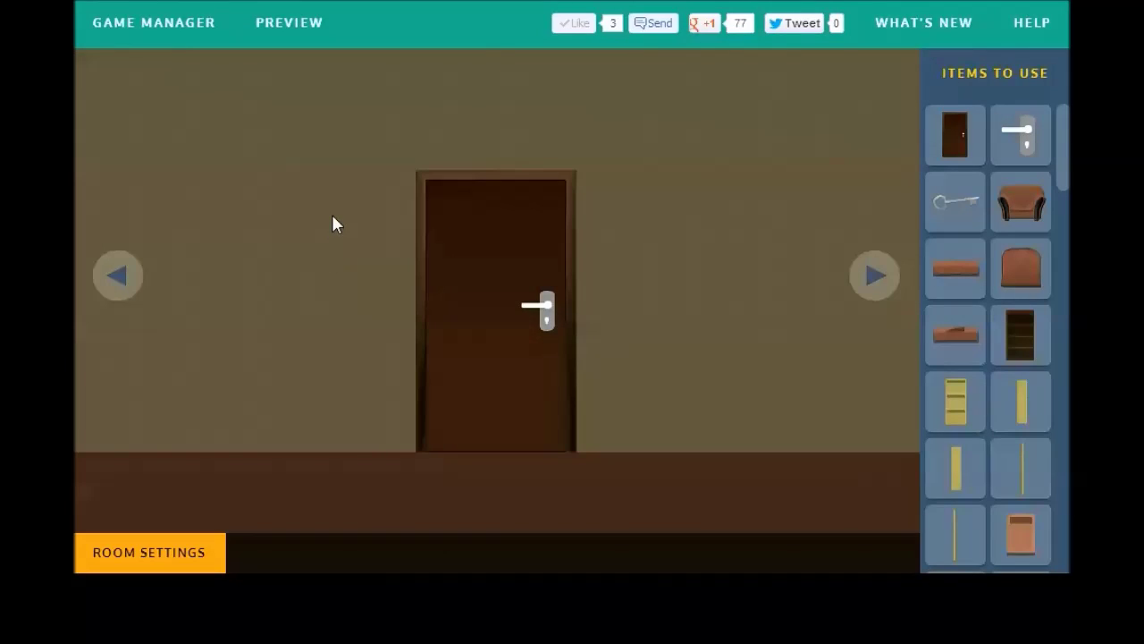
Step: Set the wall colour to teal and floor to dark green, then delete the door
click(183, 551)
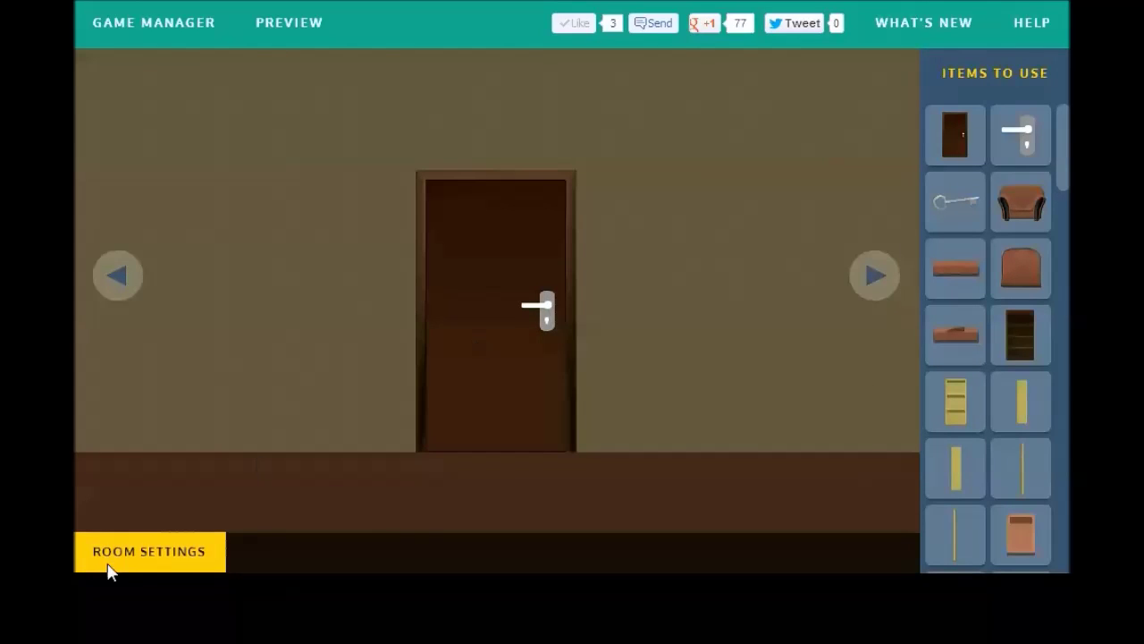
mouse_move(107, 565)
click(176, 504)
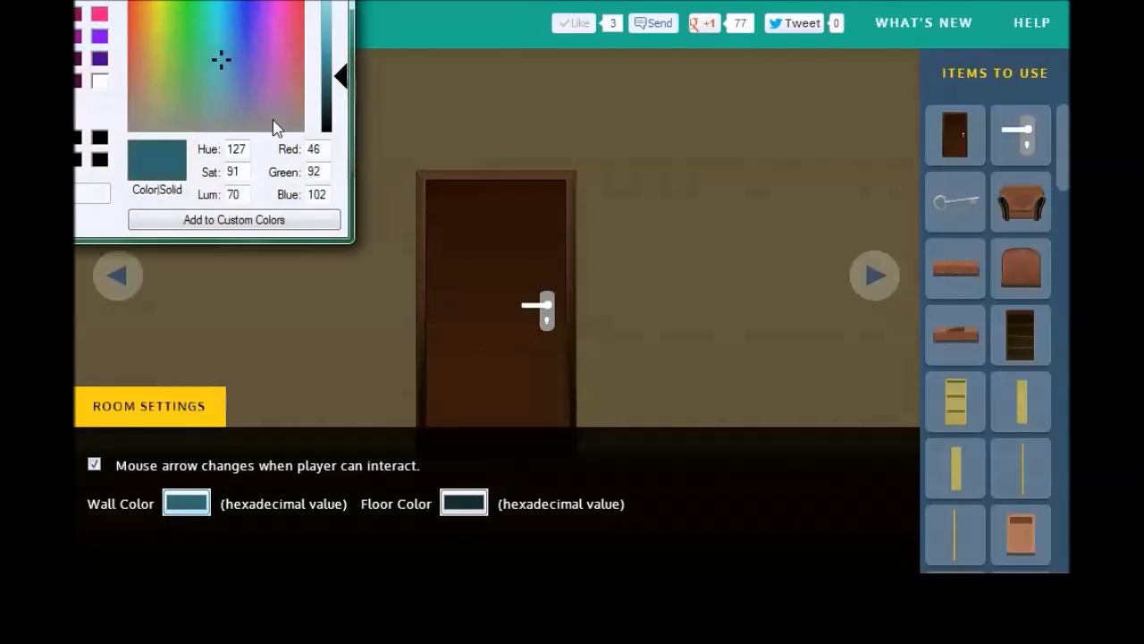
drag(204, 0, 537, 79)
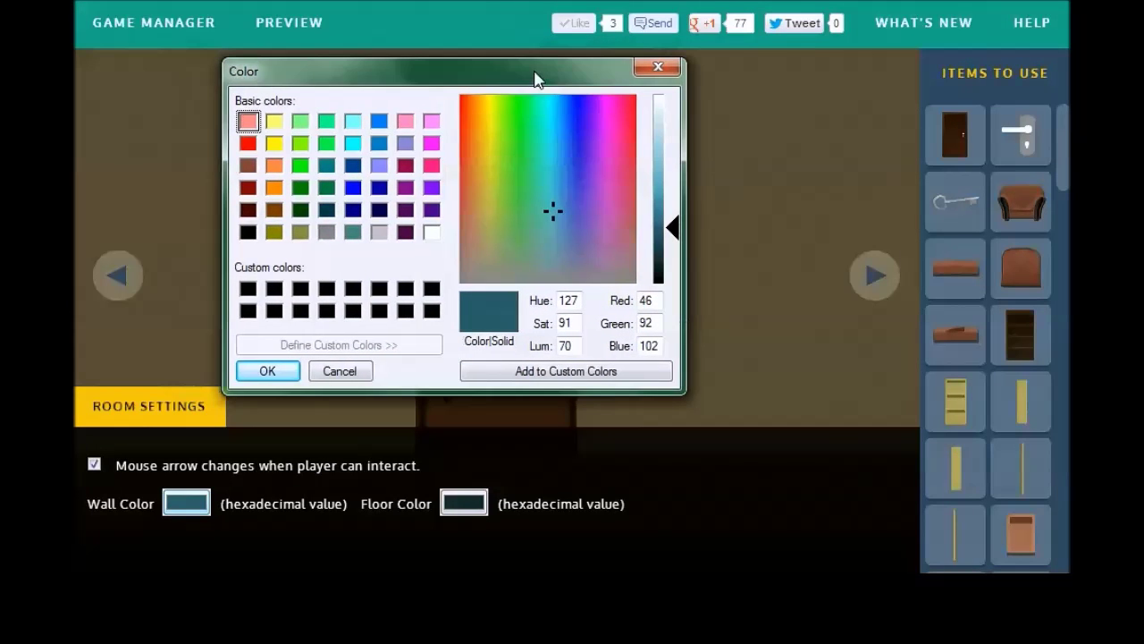
click(552, 212)
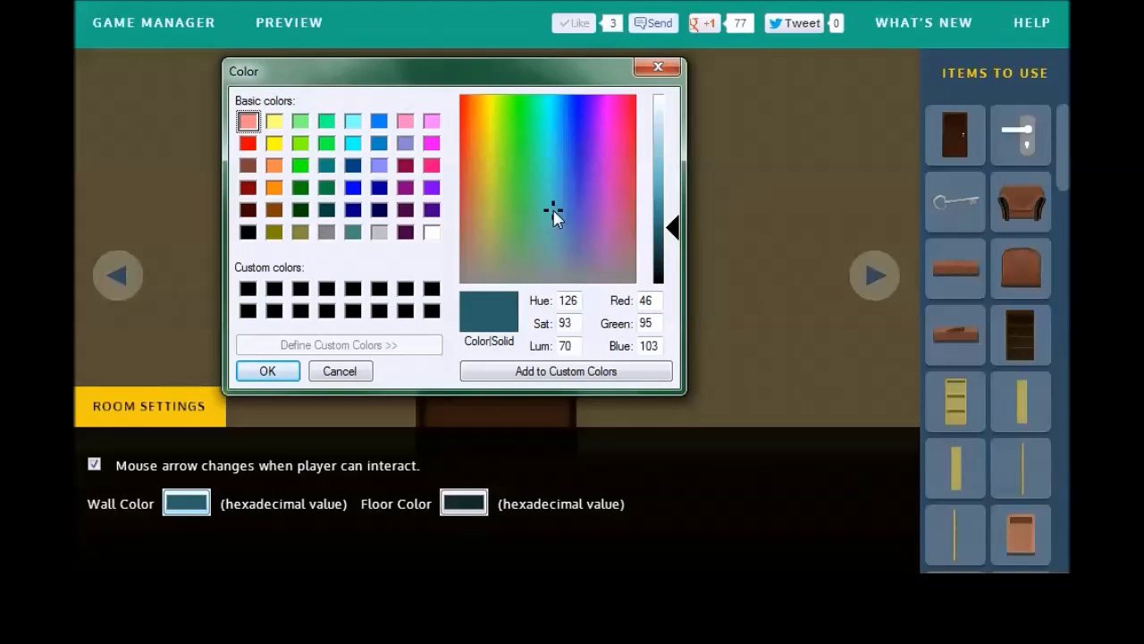
click(269, 373)
click(456, 504)
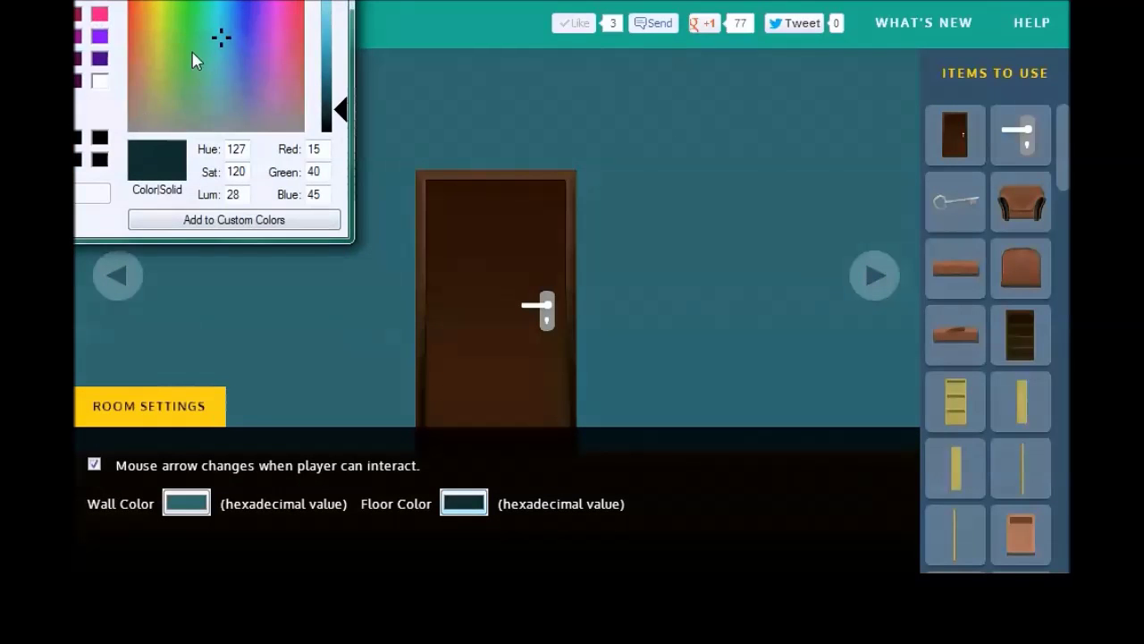
click(185, 54)
key(Return)
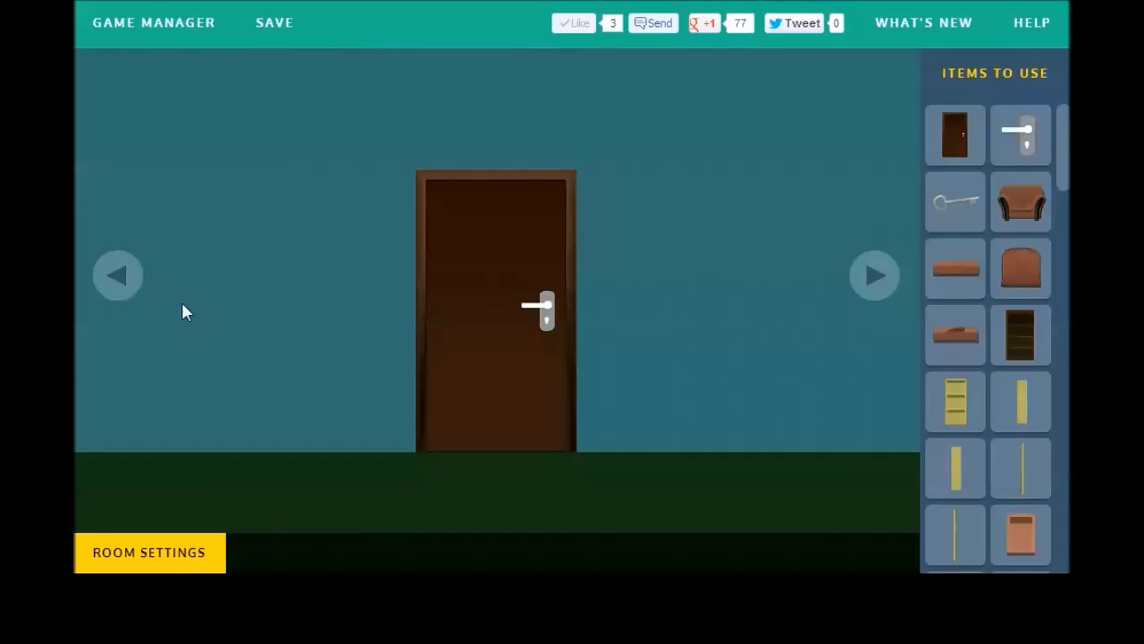
click(487, 219)
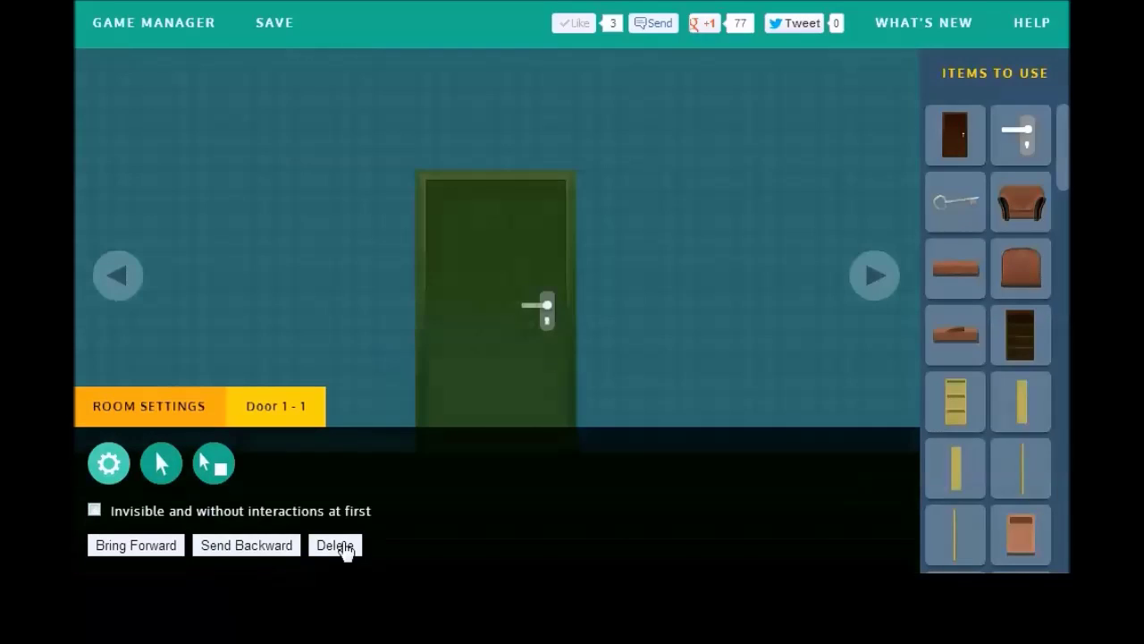
click(117, 284)
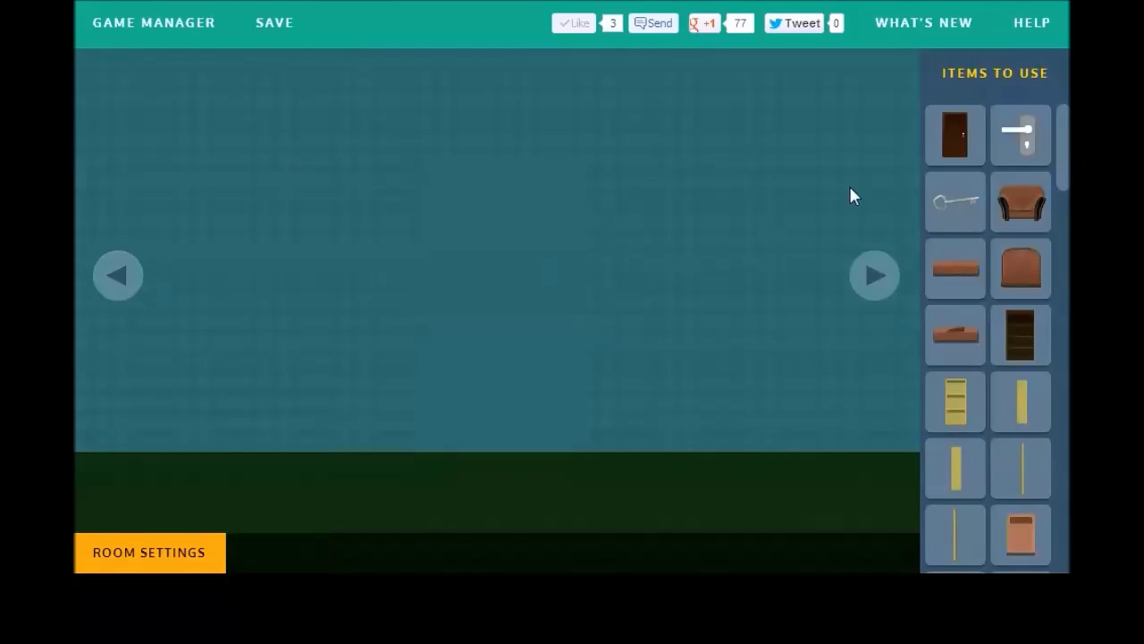
Step: Place an open safe at mid-wall with a piece of paper inside it
drag(1059, 131, 1061, 375)
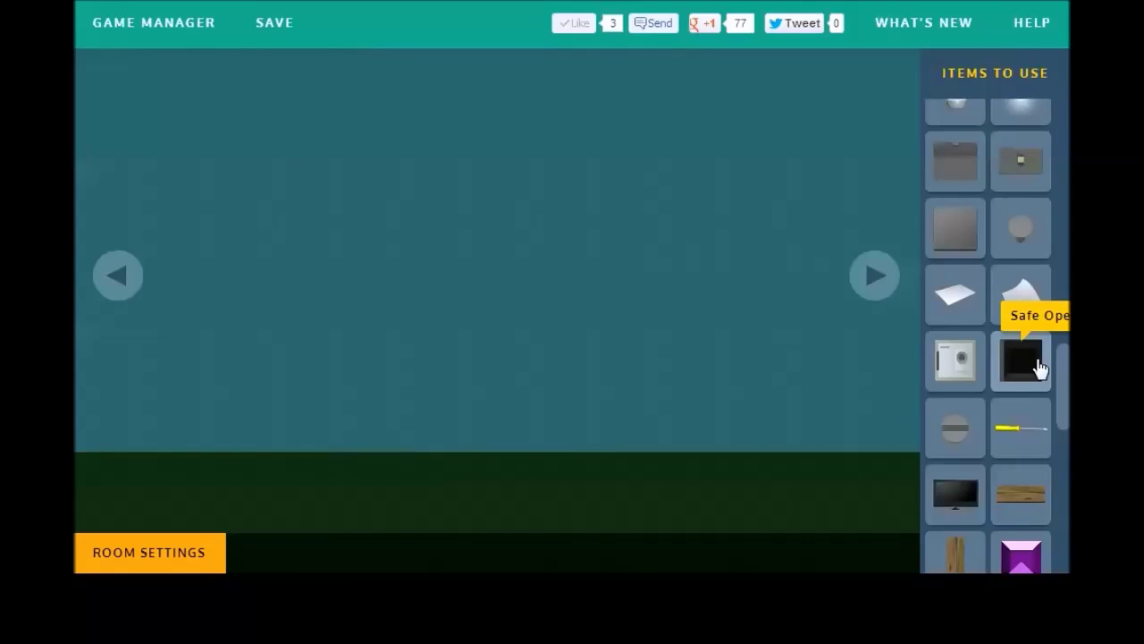
click(1022, 361)
drag(84, 106, 506, 276)
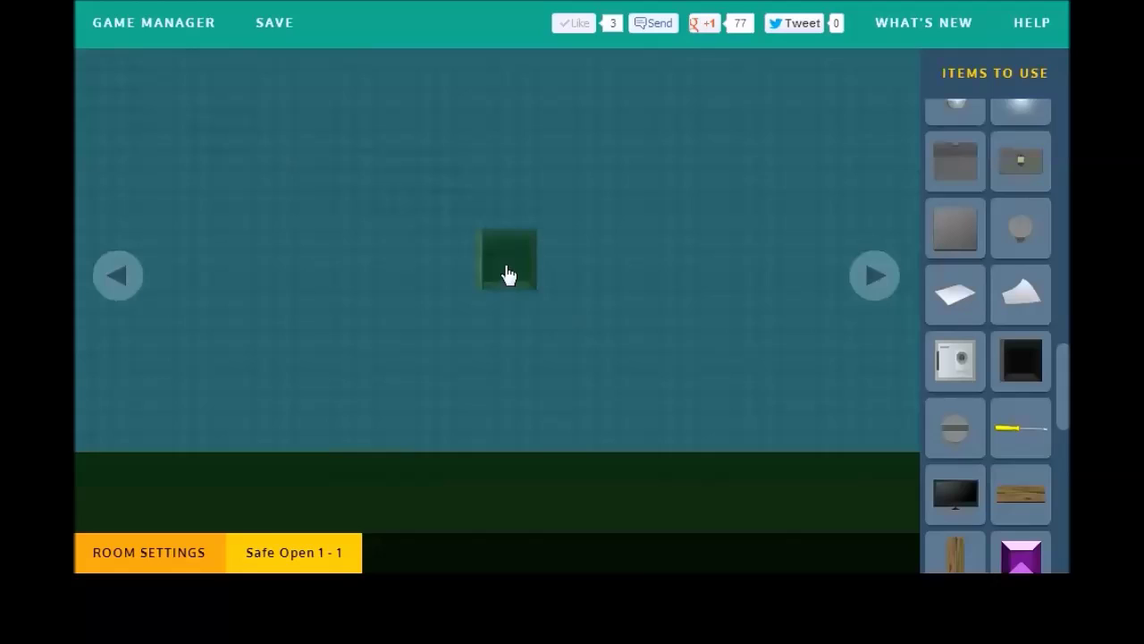
click(183, 416)
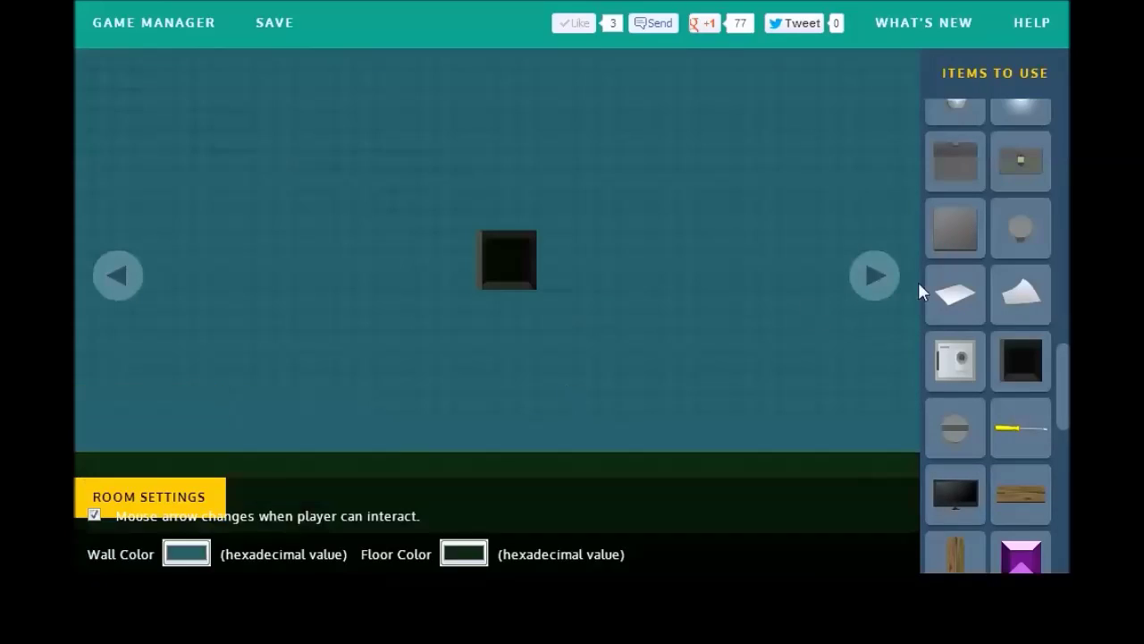
click(1022, 290)
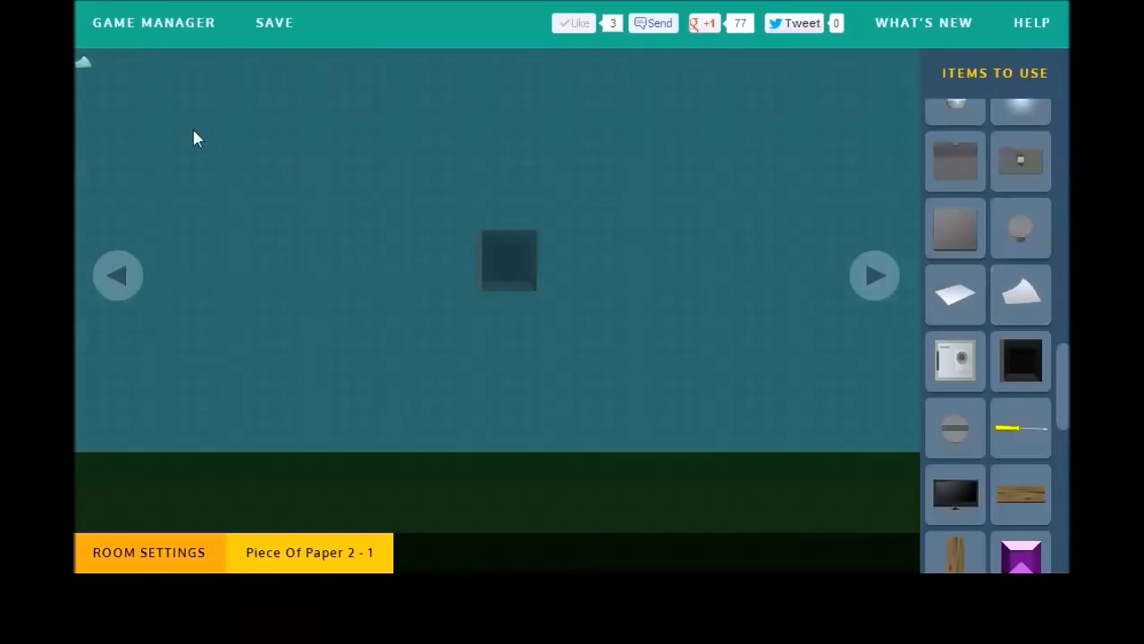
click(86, 75)
drag(86, 75, 511, 292)
click(128, 547)
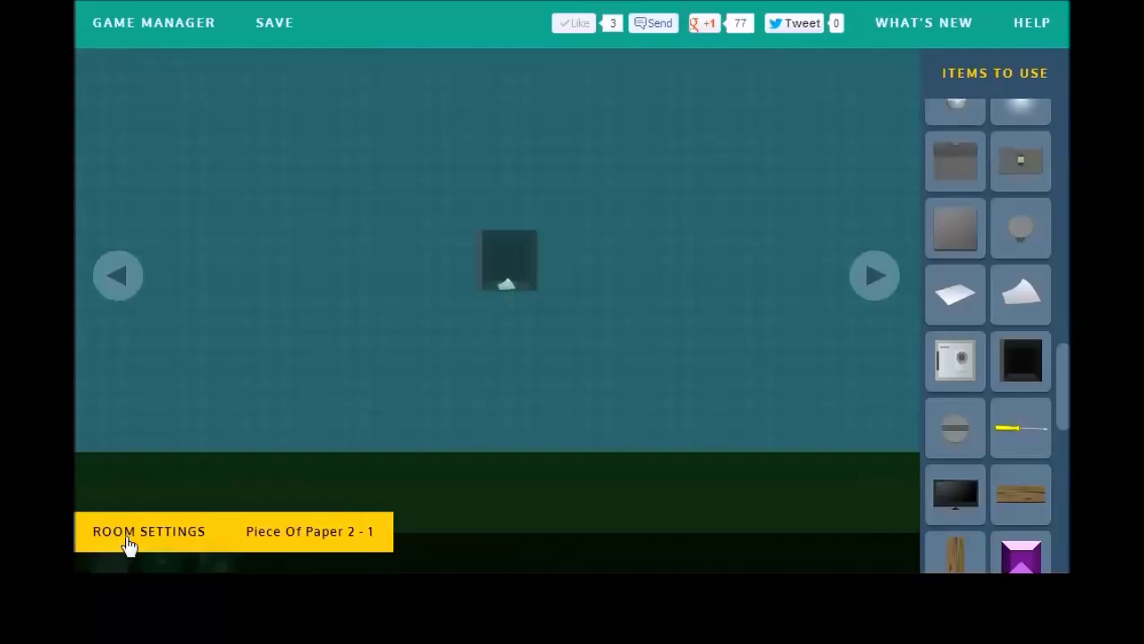
click(187, 414)
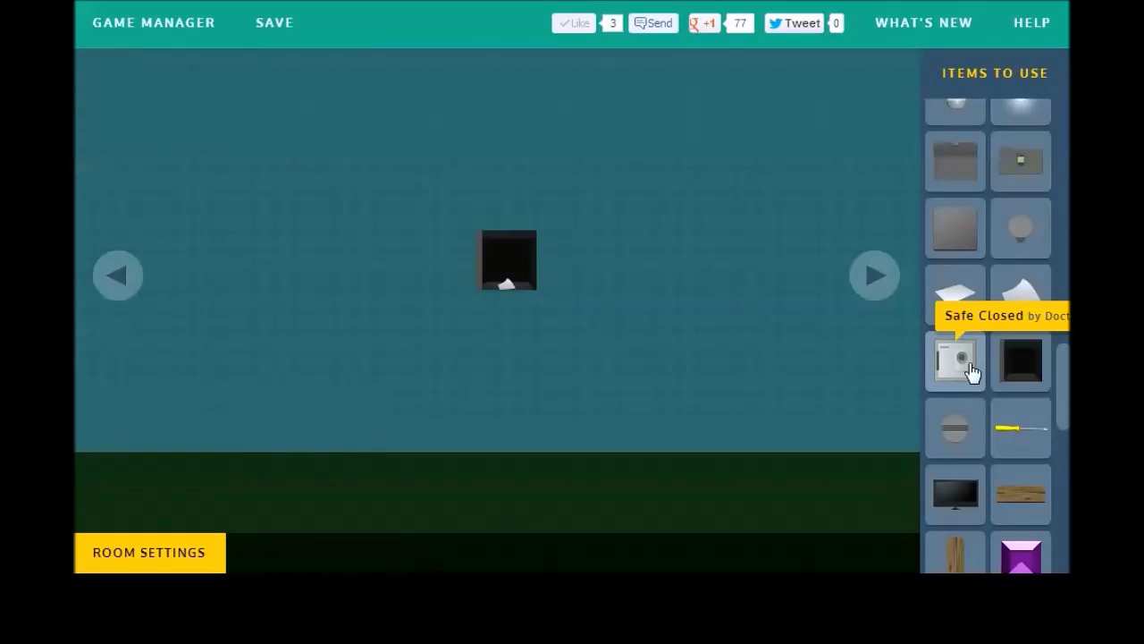
Step: Cover the open safe with a closed safe and set a wooden plank over it
click(974, 376)
drag(87, 89, 490, 273)
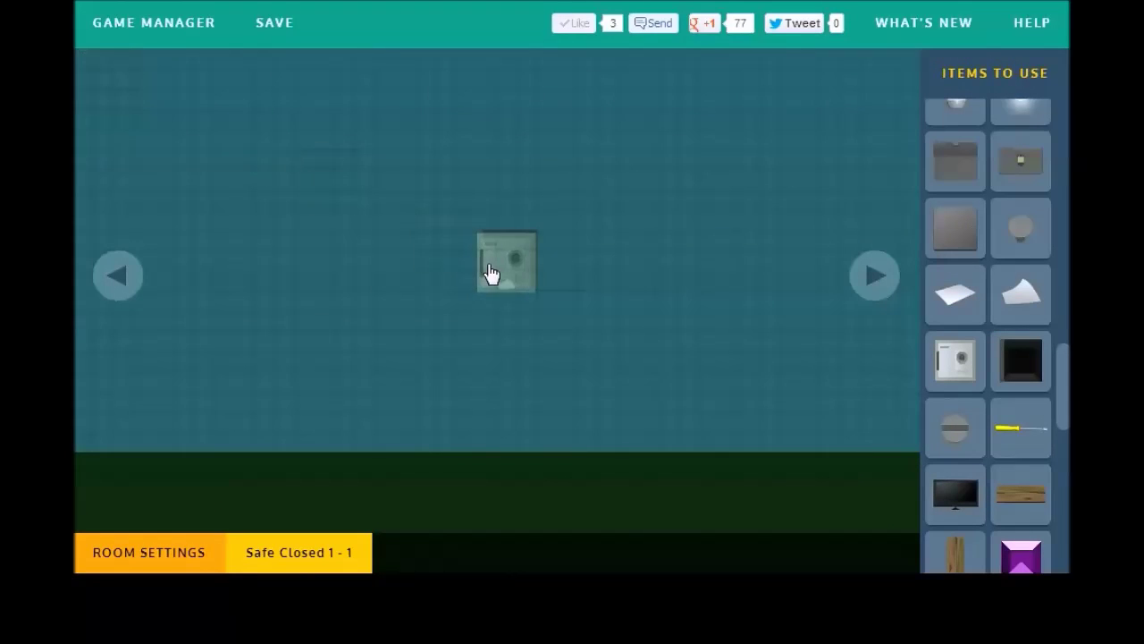
click(238, 409)
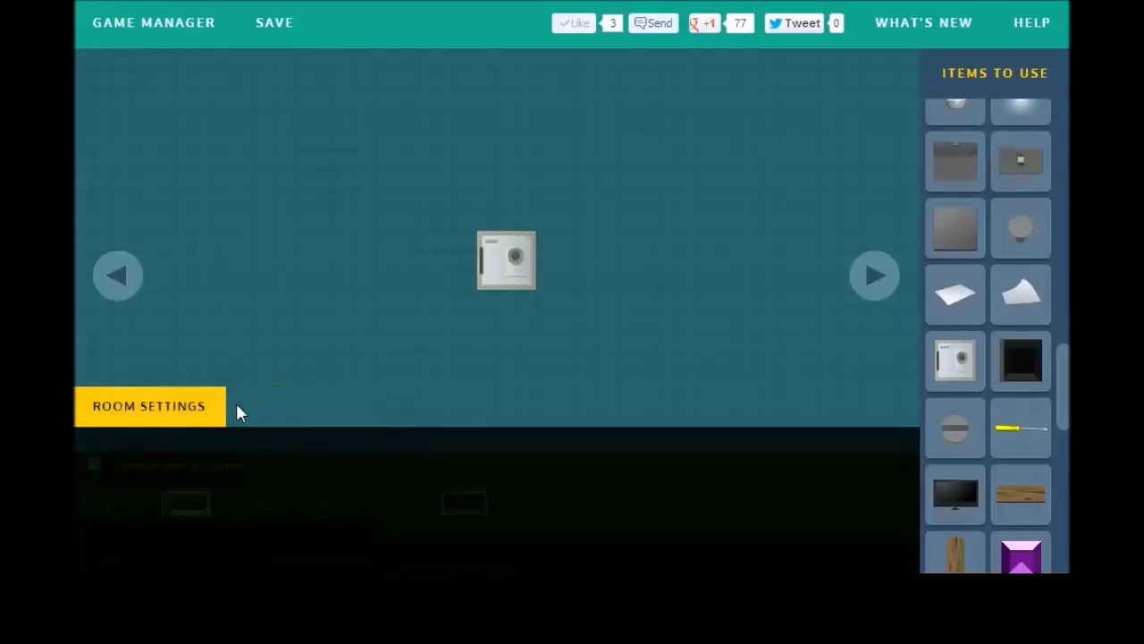
click(1021, 493)
click(138, 82)
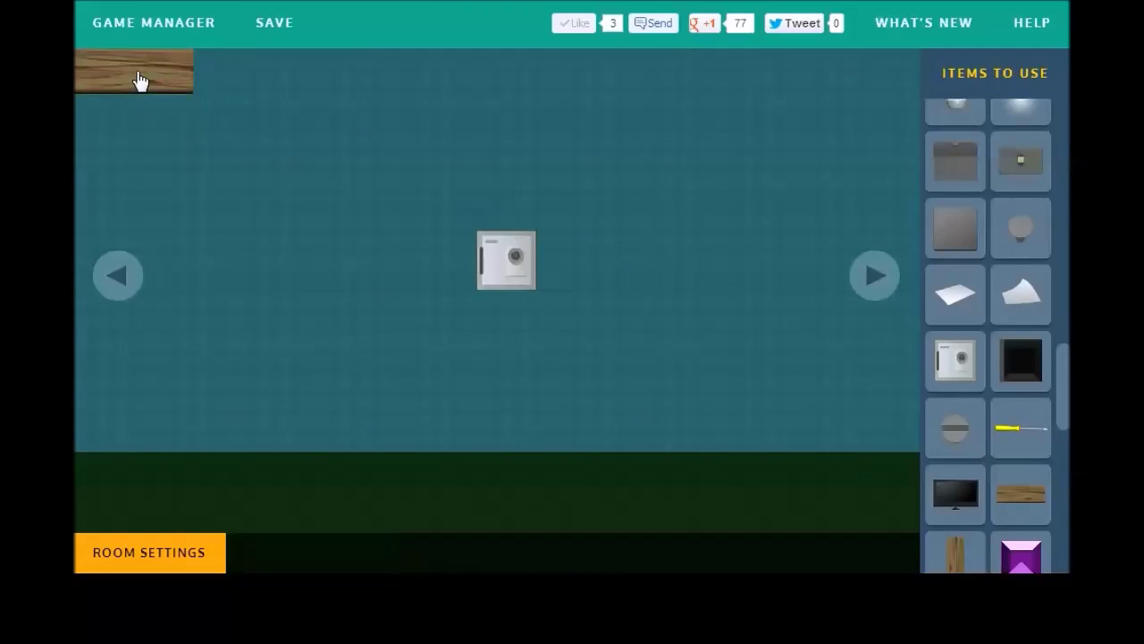
drag(138, 82, 522, 262)
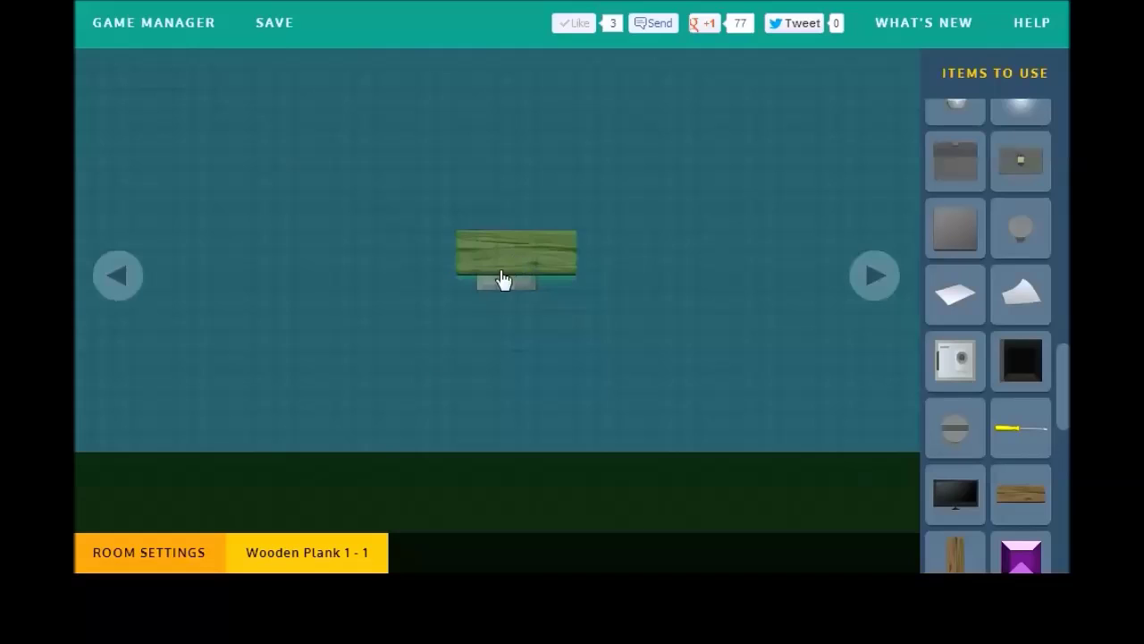
click(172, 409)
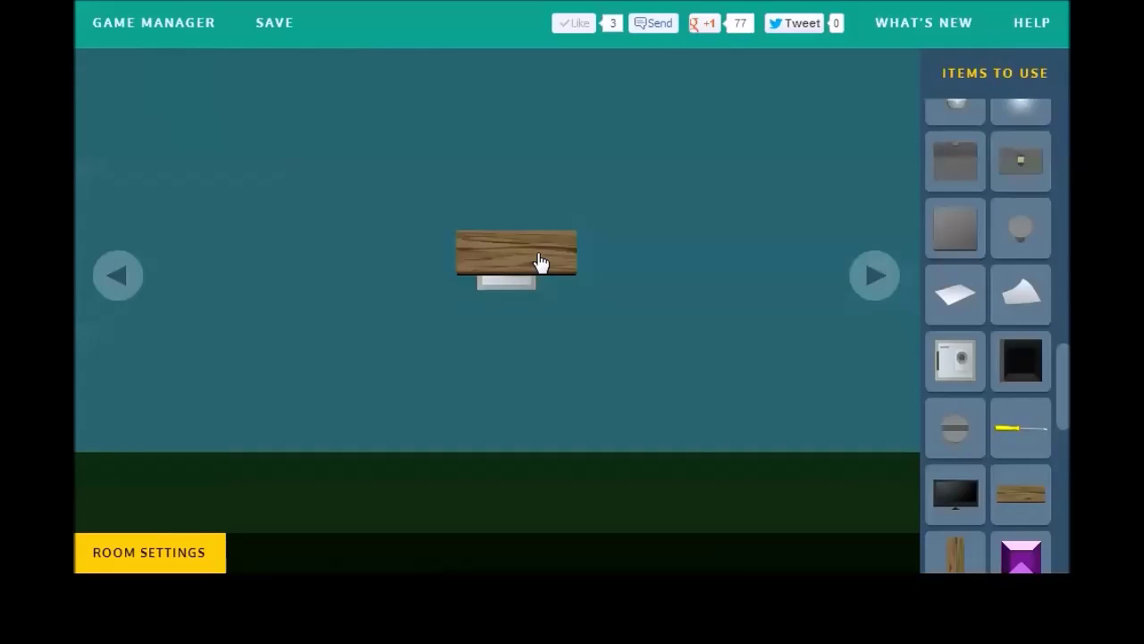
Step: Delete the plank and the closed safe, exposing the open safe and its paper
click(541, 261)
drag(524, 269, 343, 170)
click(314, 544)
click(477, 265)
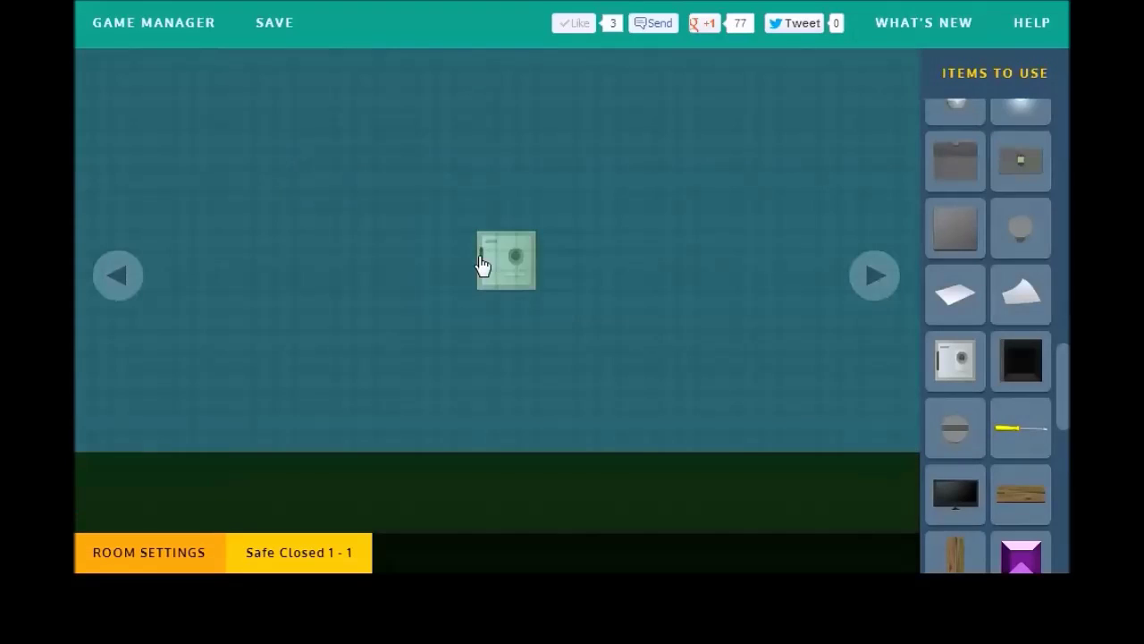
drag(471, 253, 350, 214)
click(333, 546)
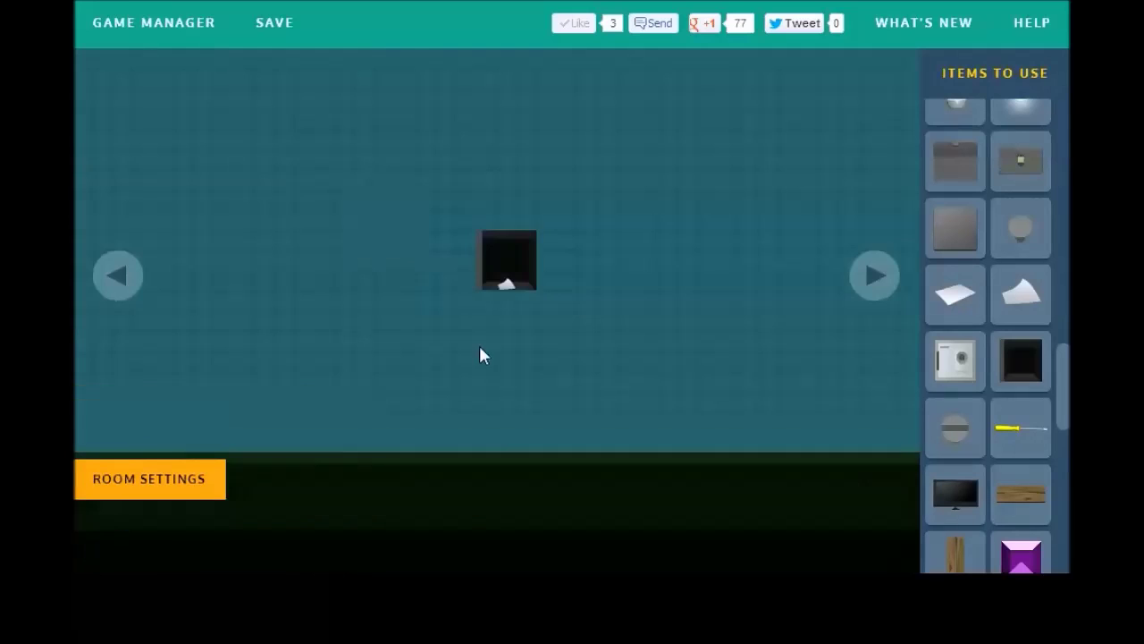
click(507, 286)
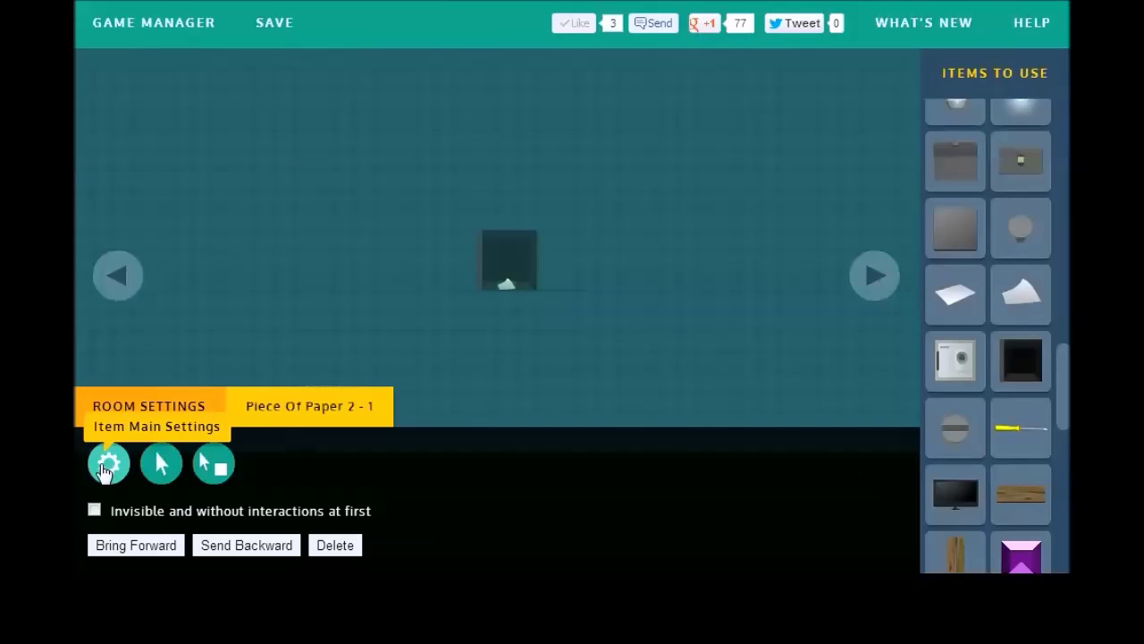
Step: Set the paper's On Click action to Give Code
click(172, 467)
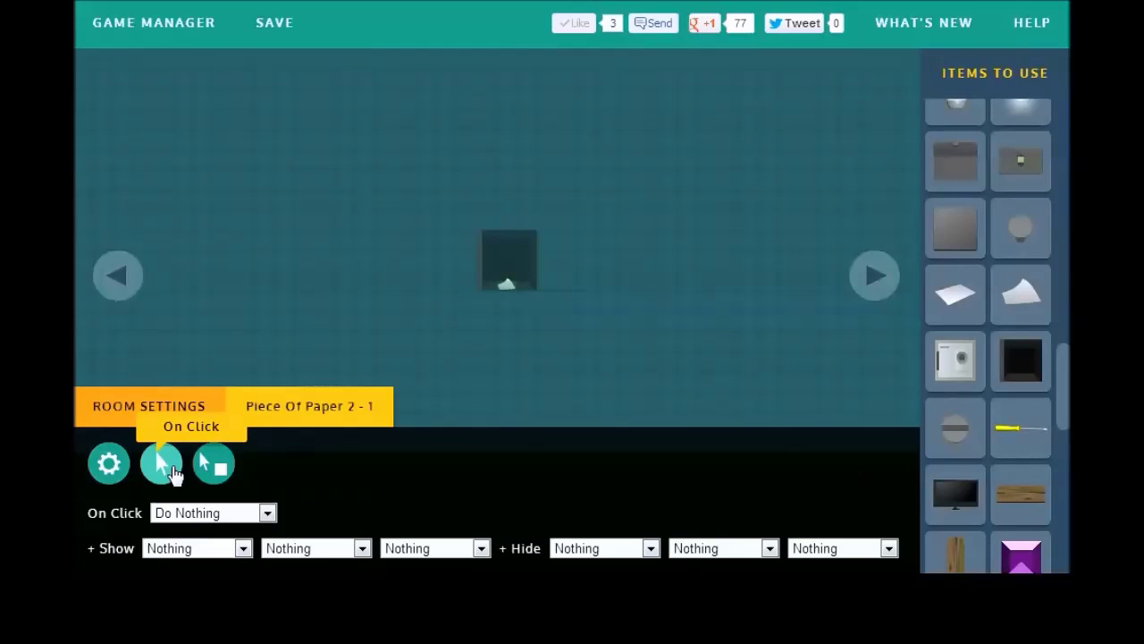
click(212, 518)
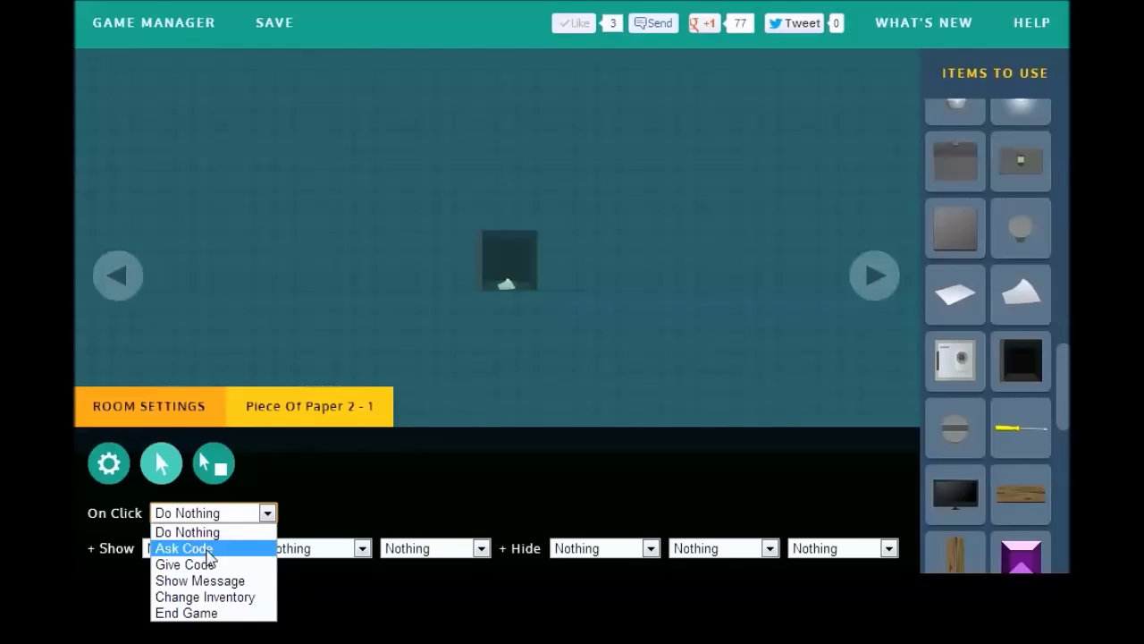
click(216, 581)
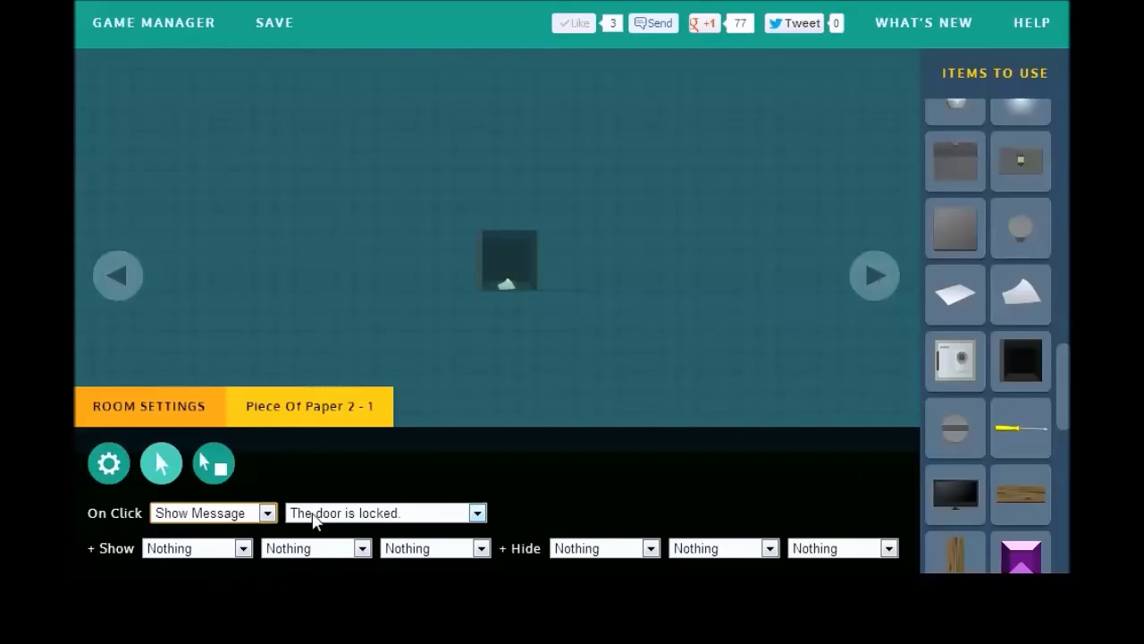
click(307, 512)
click(306, 519)
click(263, 513)
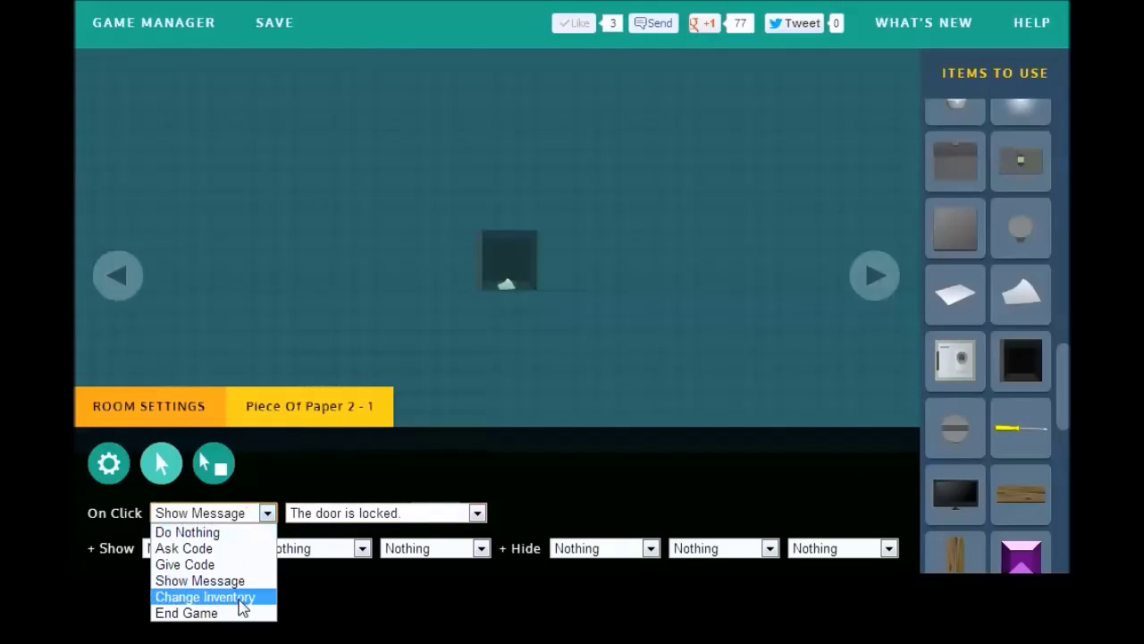
click(239, 597)
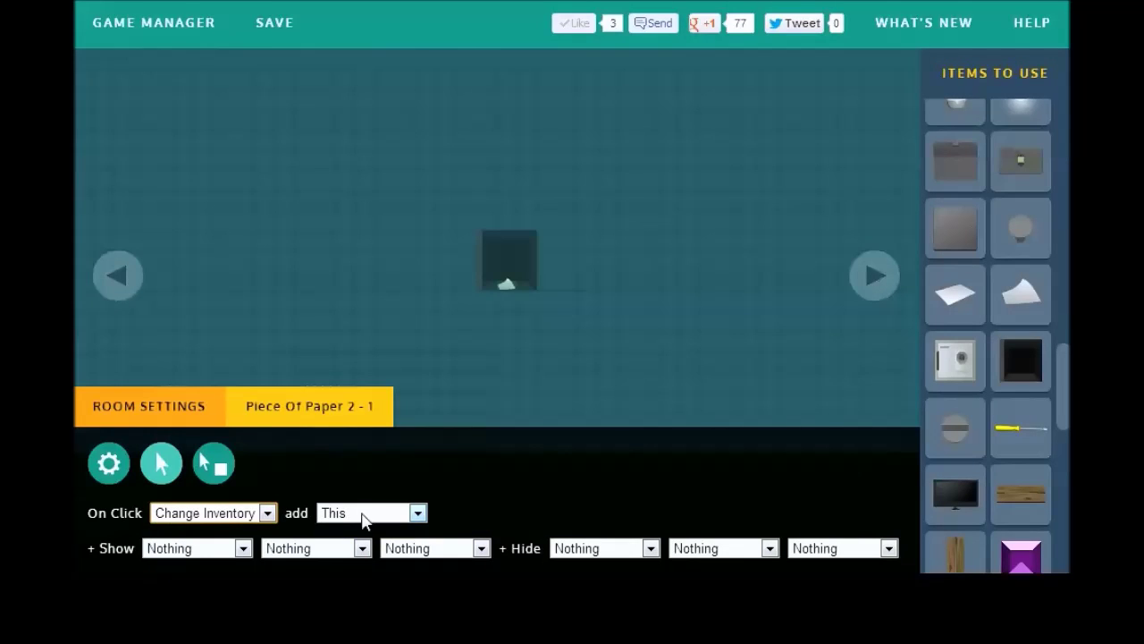
click(230, 517)
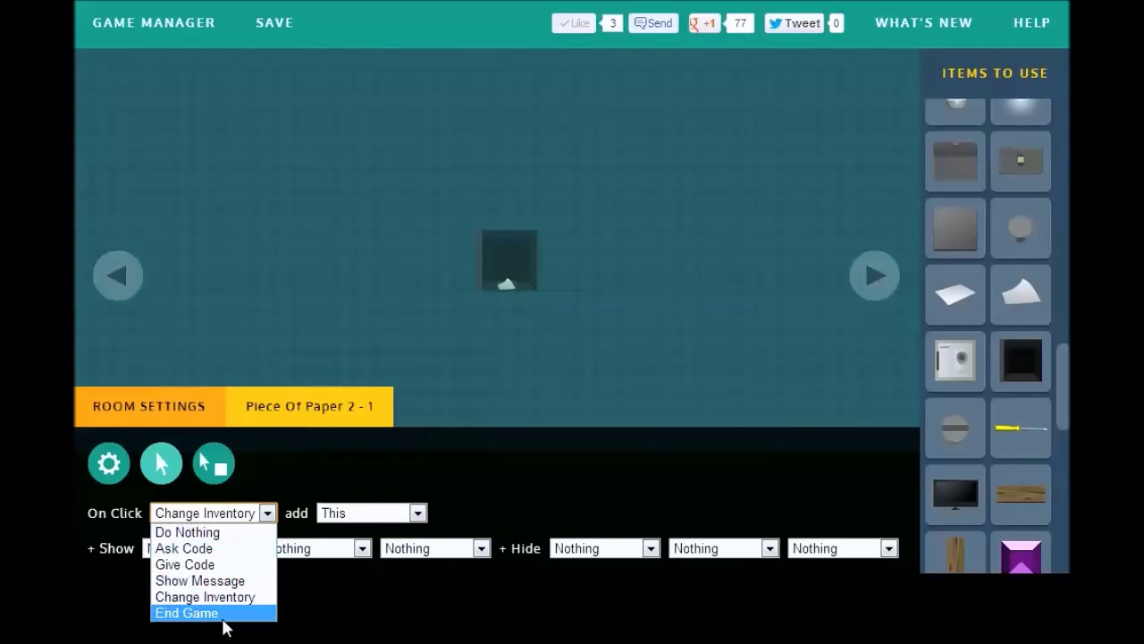
click(223, 564)
Step: Extend the code to six characters and set the first three to C, L, O
click(346, 512)
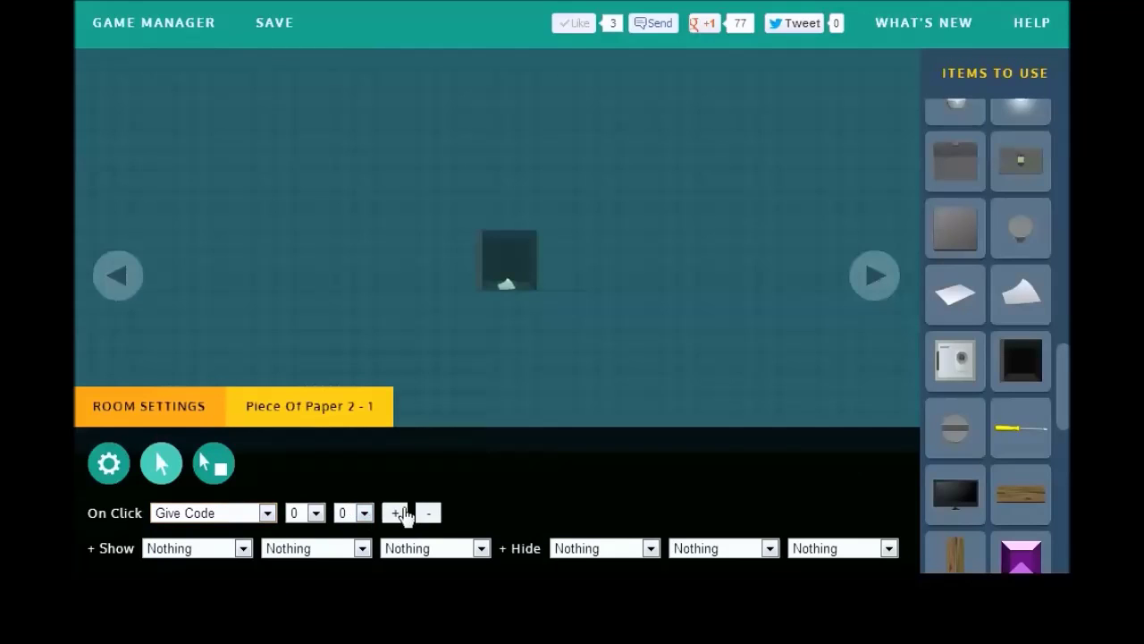
click(395, 512)
click(444, 512)
click(491, 512)
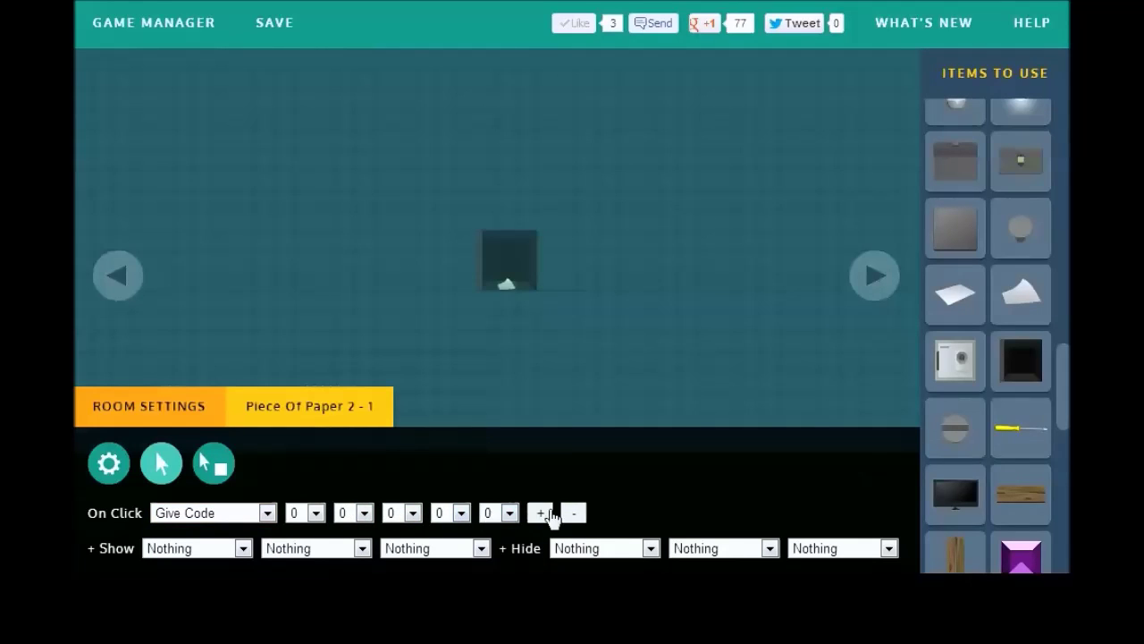
click(542, 512)
click(296, 517)
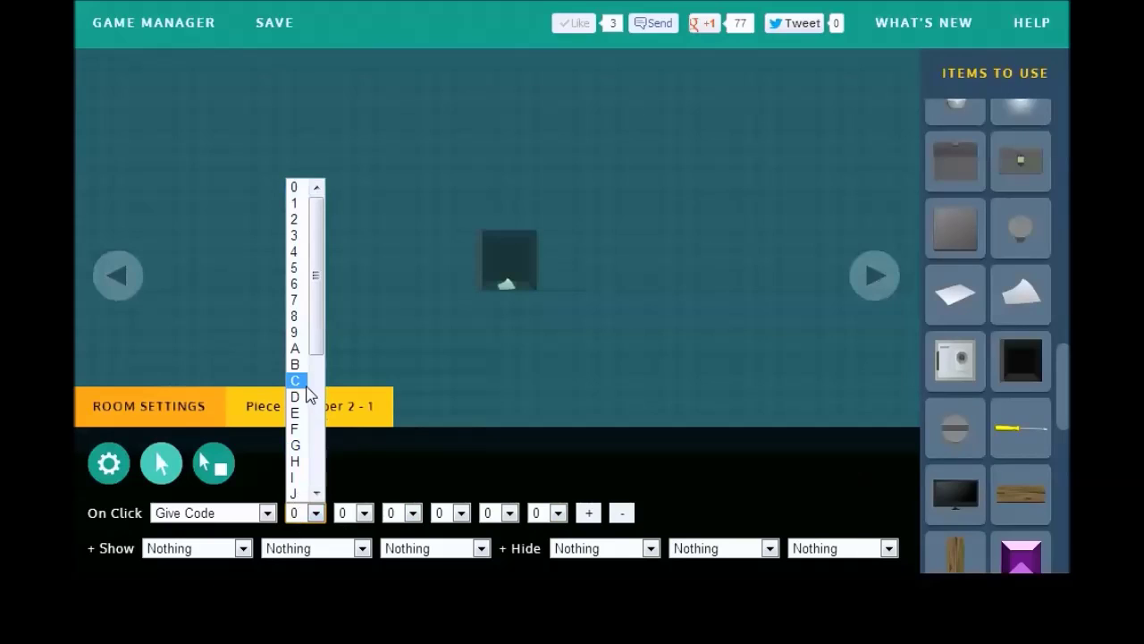
click(296, 380)
click(363, 512)
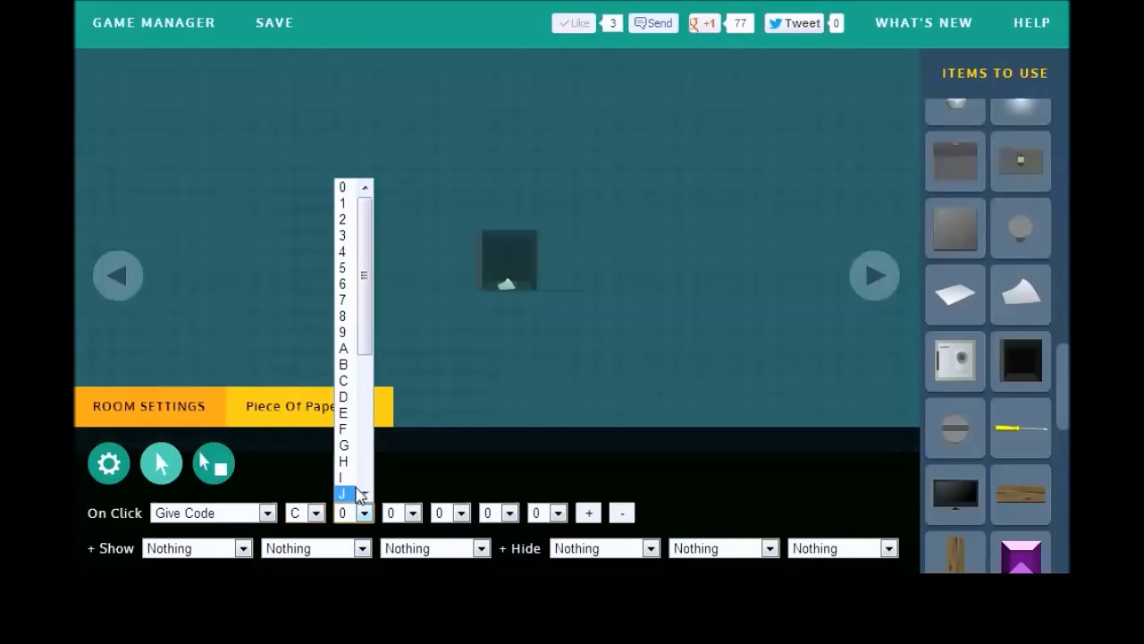
drag(369, 346, 377, 400)
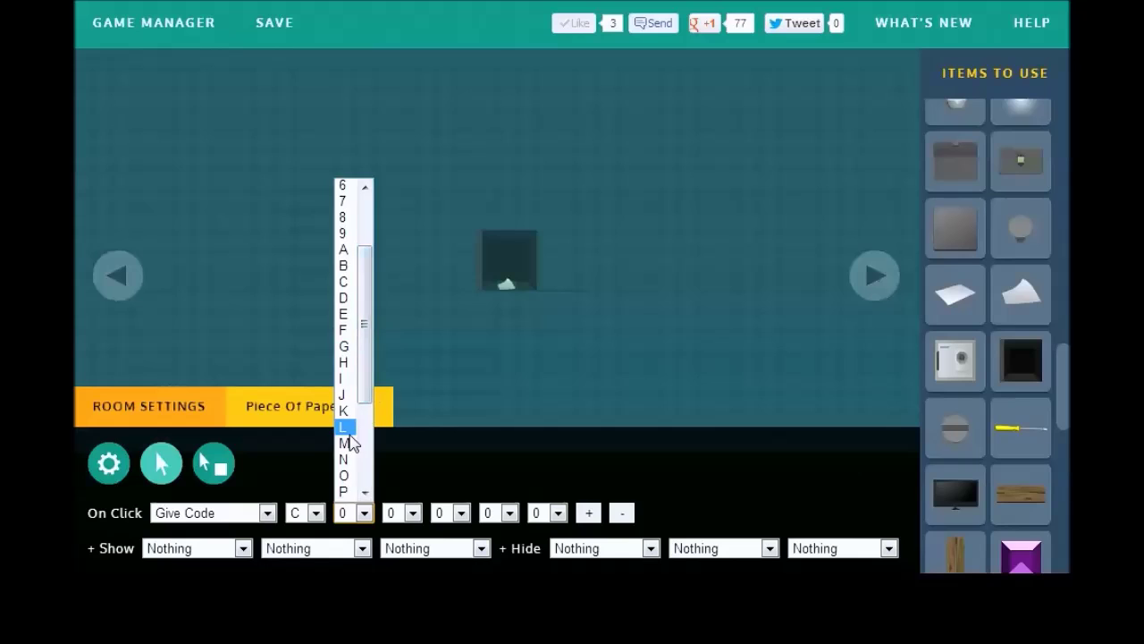
click(345, 438)
click(411, 513)
scroll(404, 364, down, 5)
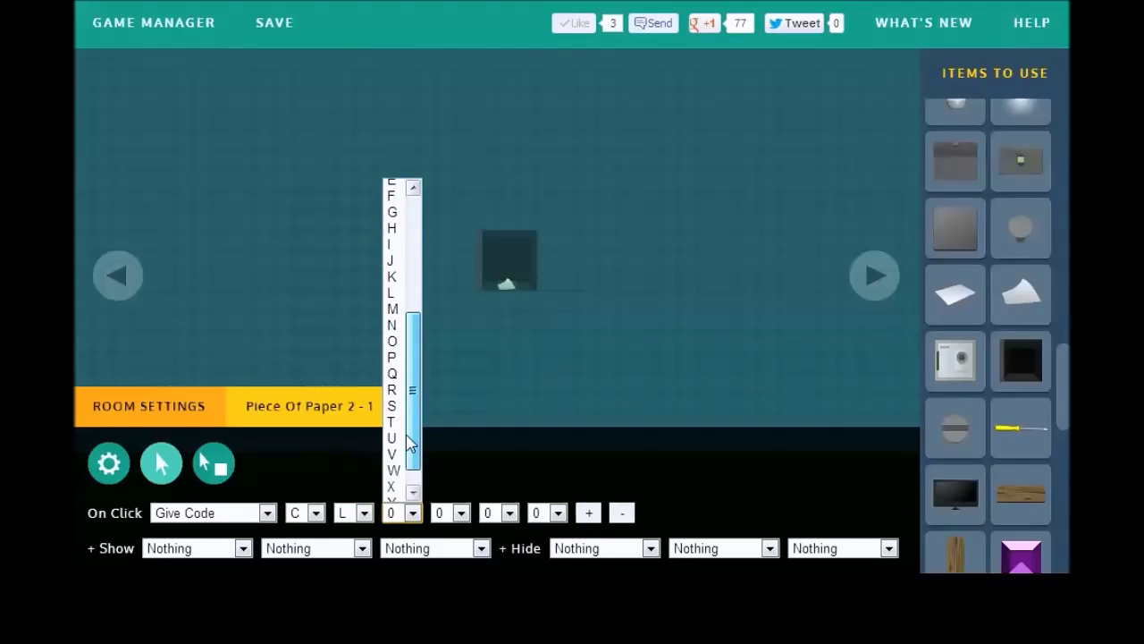
click(395, 349)
Step: Set the remaining code characters to S, E and T, completing CLOSET
click(460, 520)
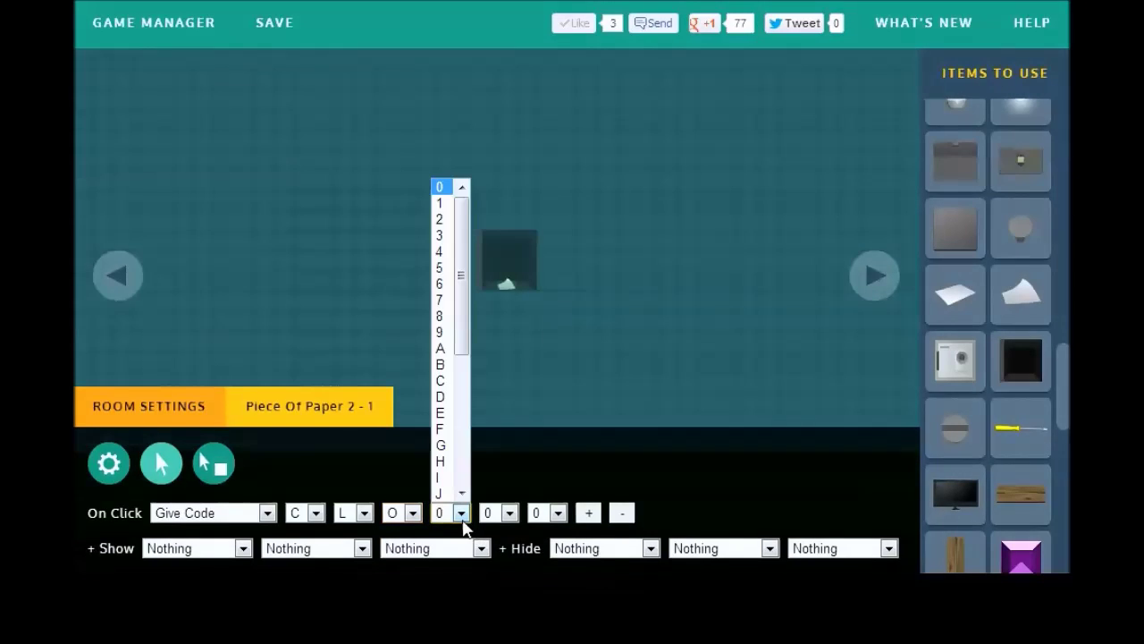
click(458, 346)
mouse_move(362, 543)
click(452, 512)
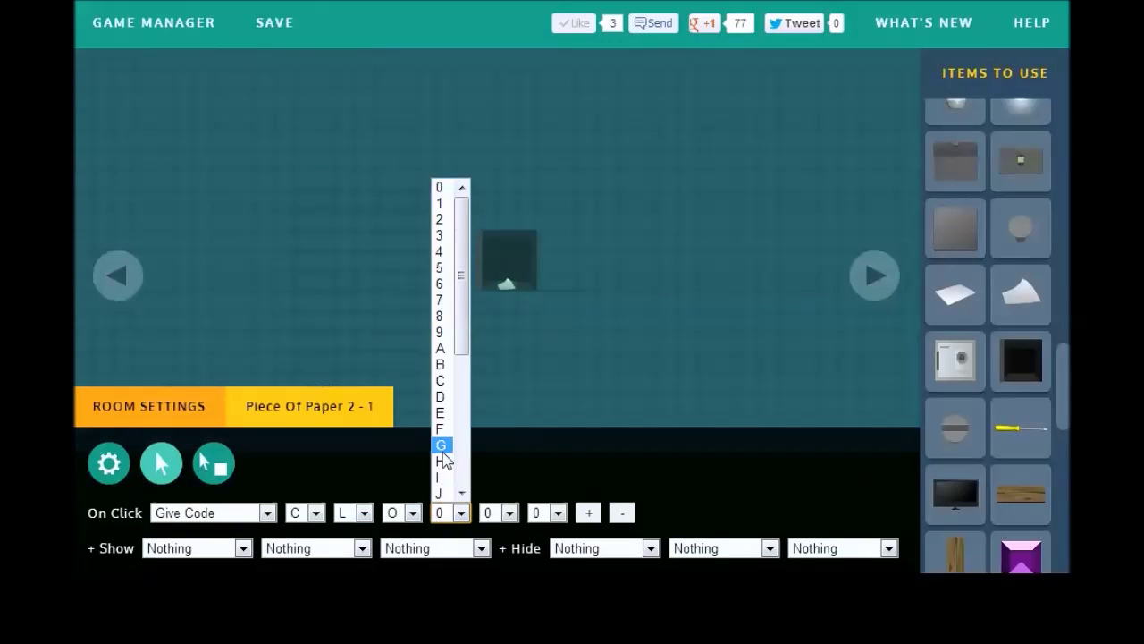
scroll(443, 483, down, 3)
click(440, 490)
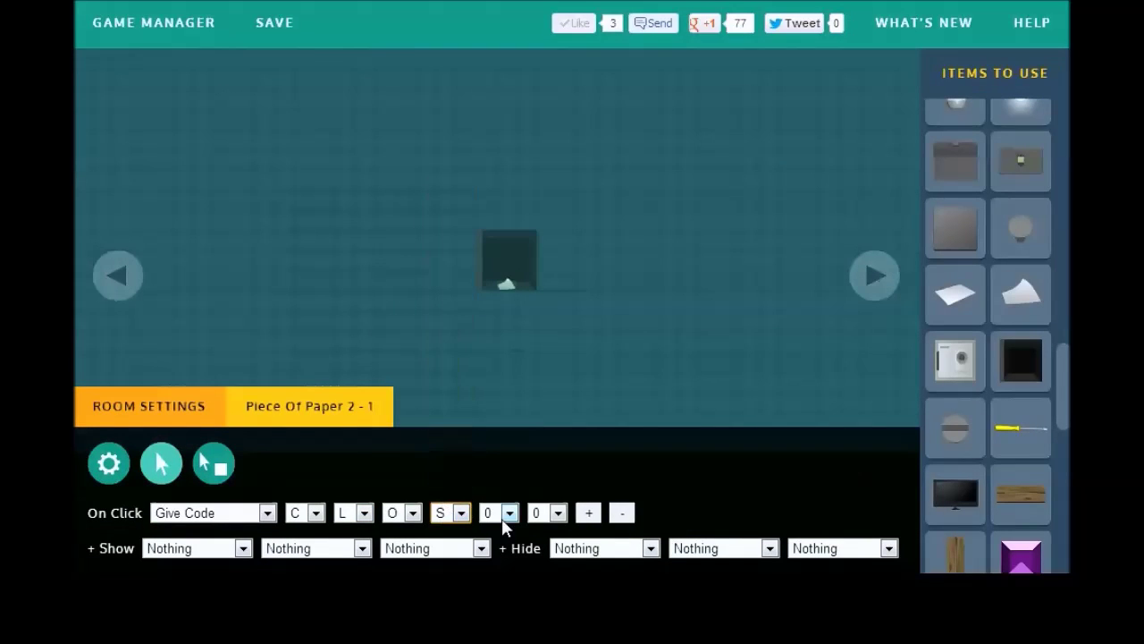
click(501, 513)
key(e)
click(491, 413)
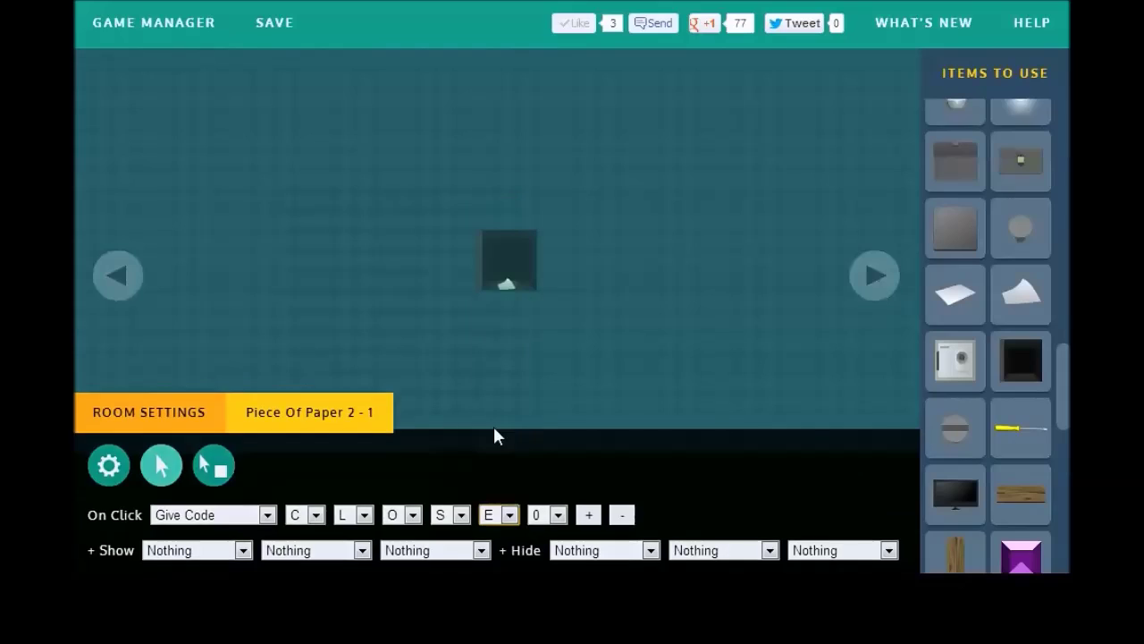
click(552, 515)
scroll(540, 487, down, 3)
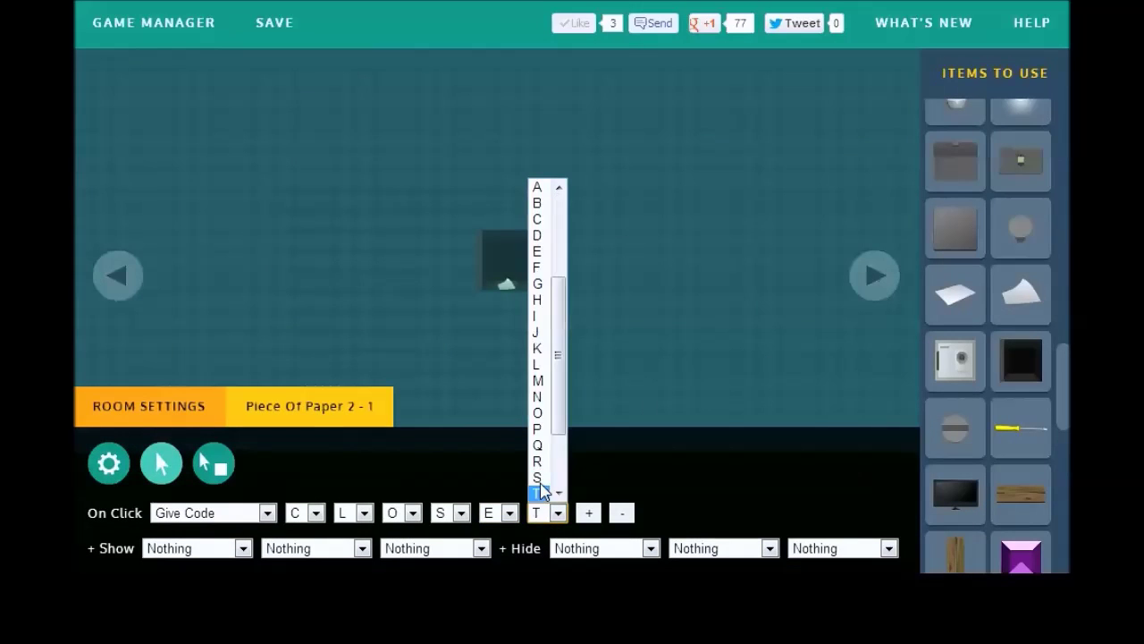
click(540, 493)
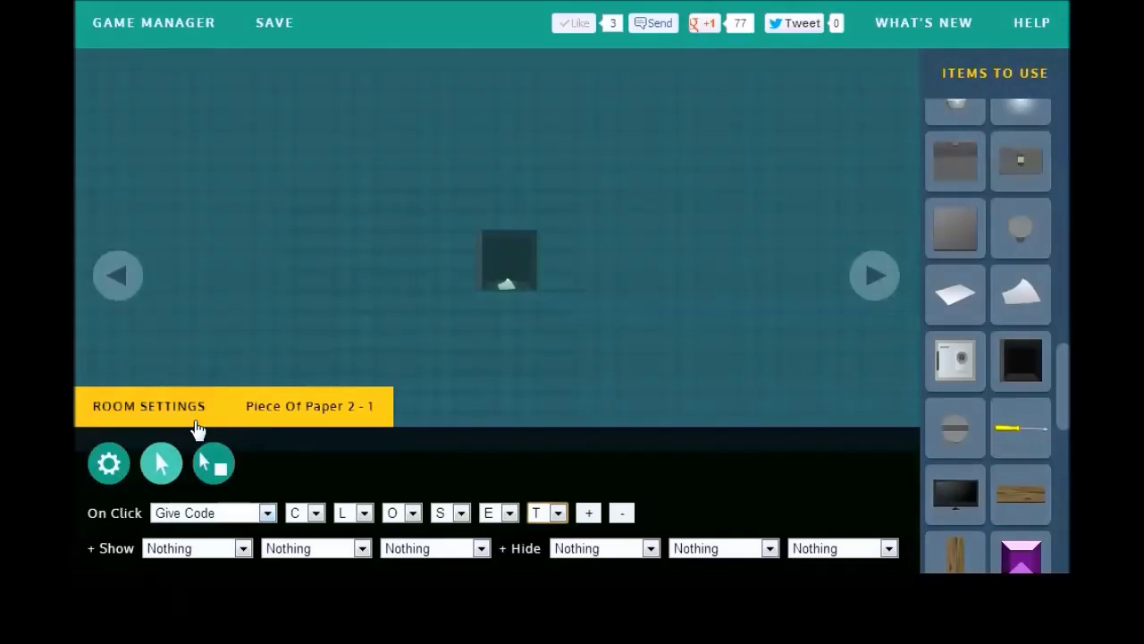
click(204, 418)
Step: In the neighbouring room, place a closet at centre with a crowbar on its shelf
click(124, 275)
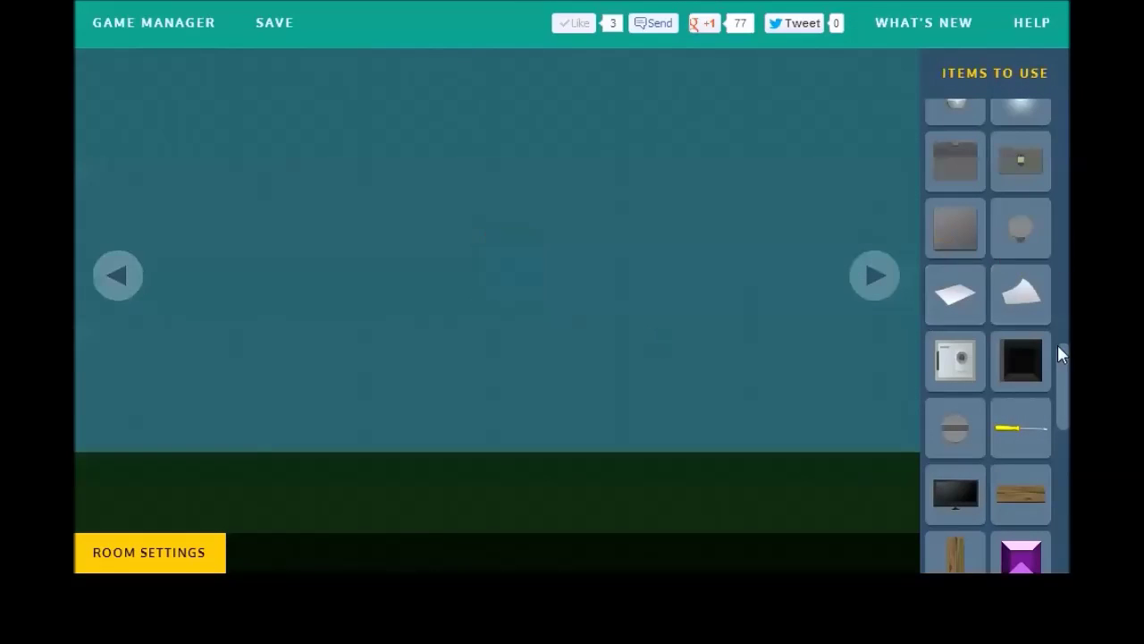
drag(1064, 371, 1064, 181)
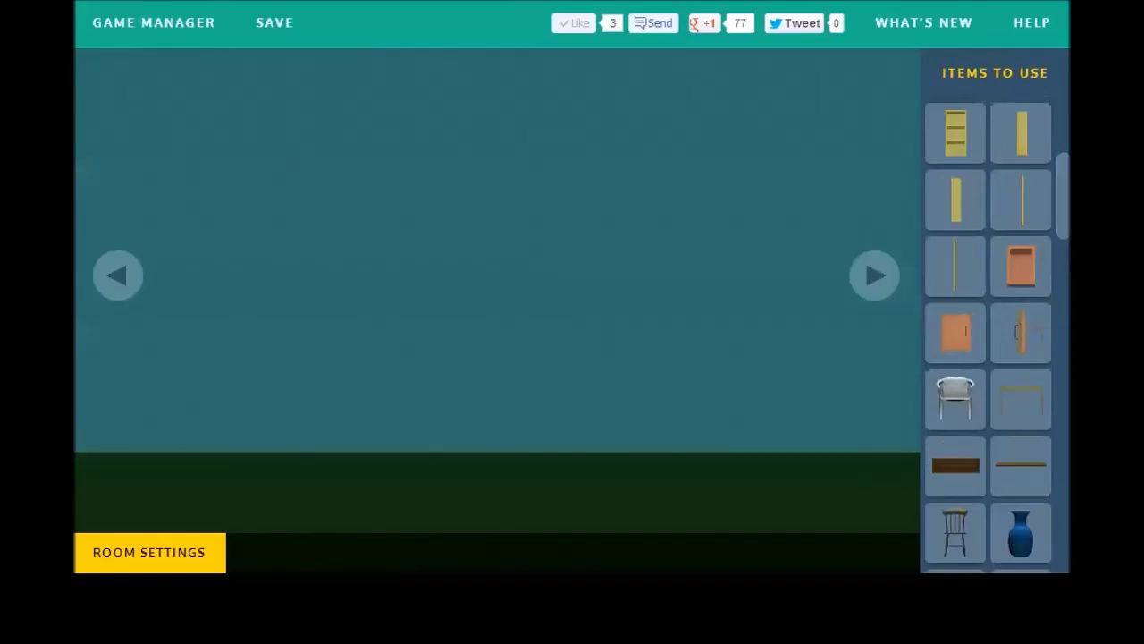
click(978, 134)
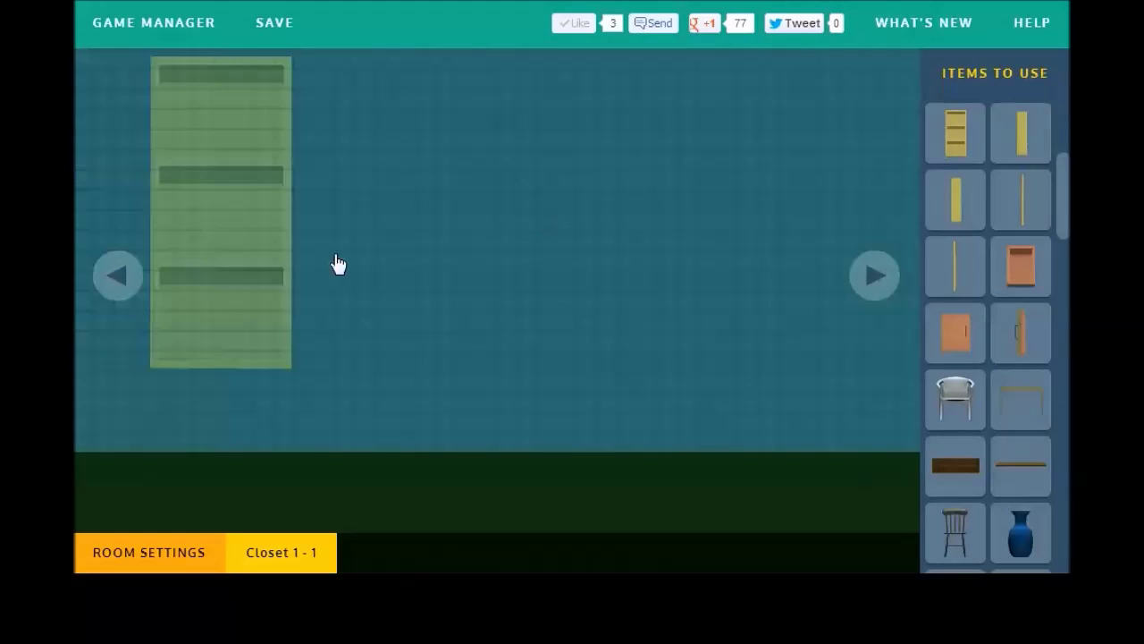
click(530, 340)
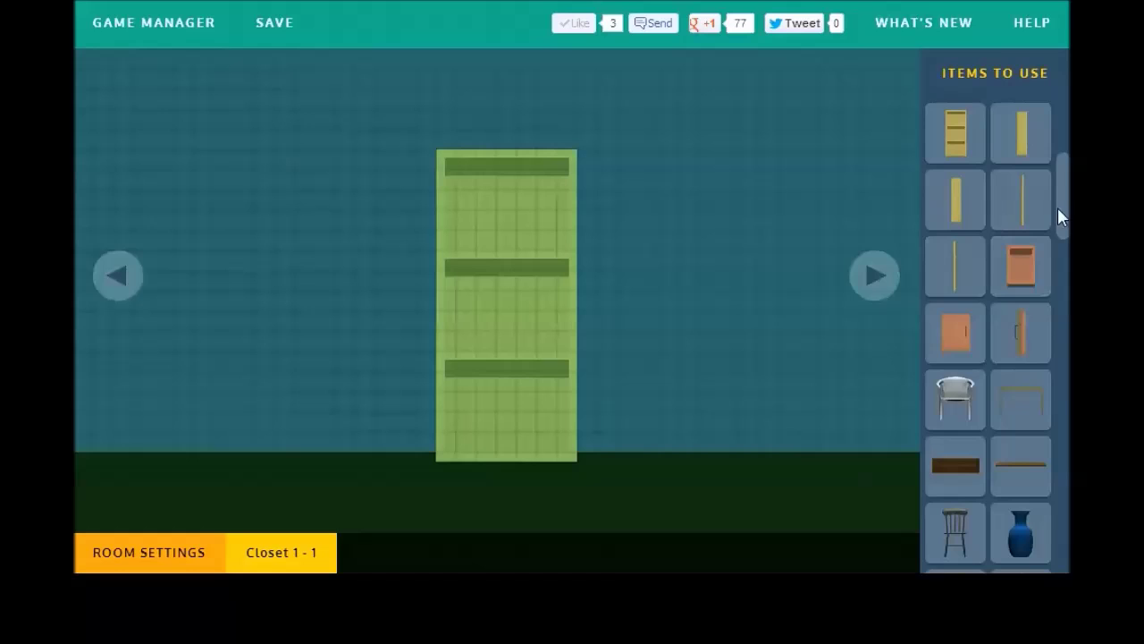
drag(1057, 207, 1053, 347)
click(956, 250)
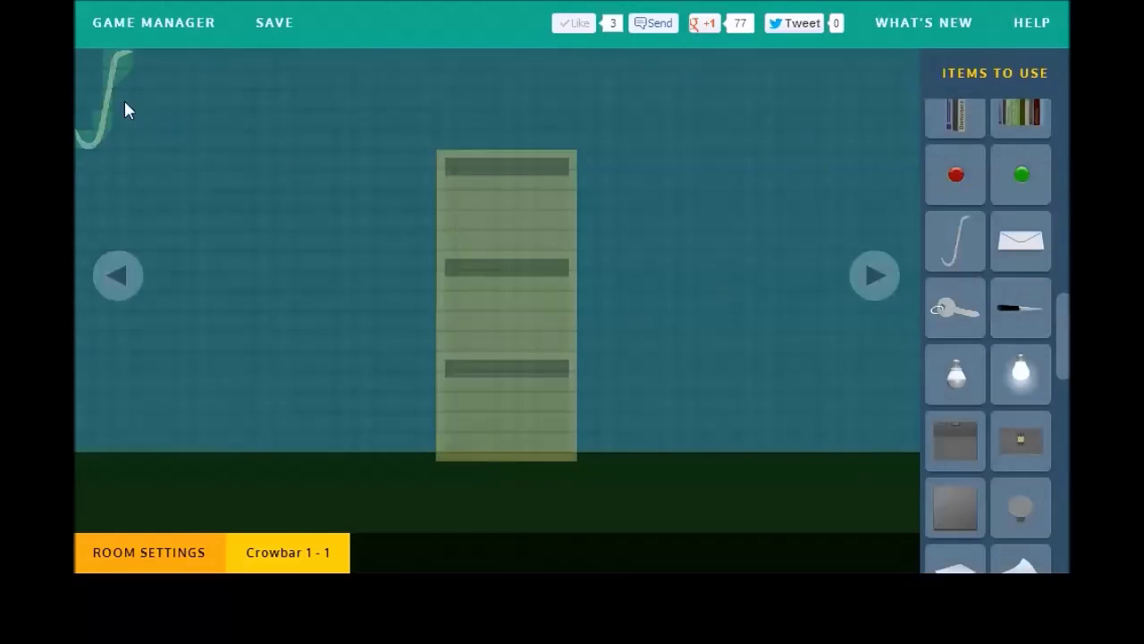
click(551, 410)
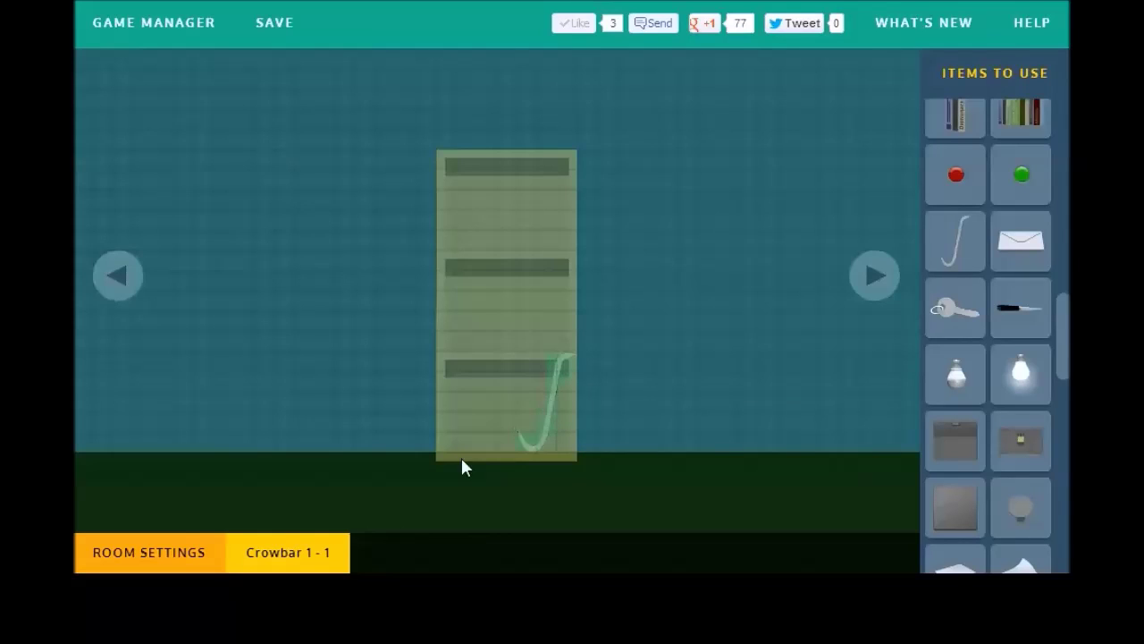
mouse_move(148, 539)
click(169, 417)
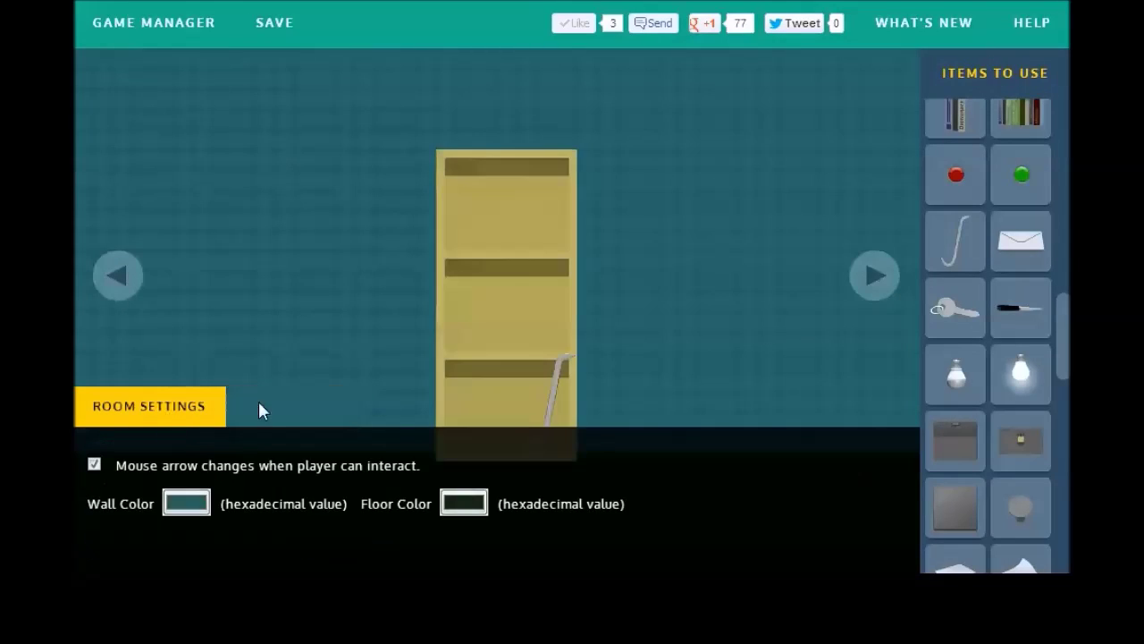
Step: Give the crowbar a Change Inventory on-click action and save the game
click(556, 407)
mouse_move(233, 490)
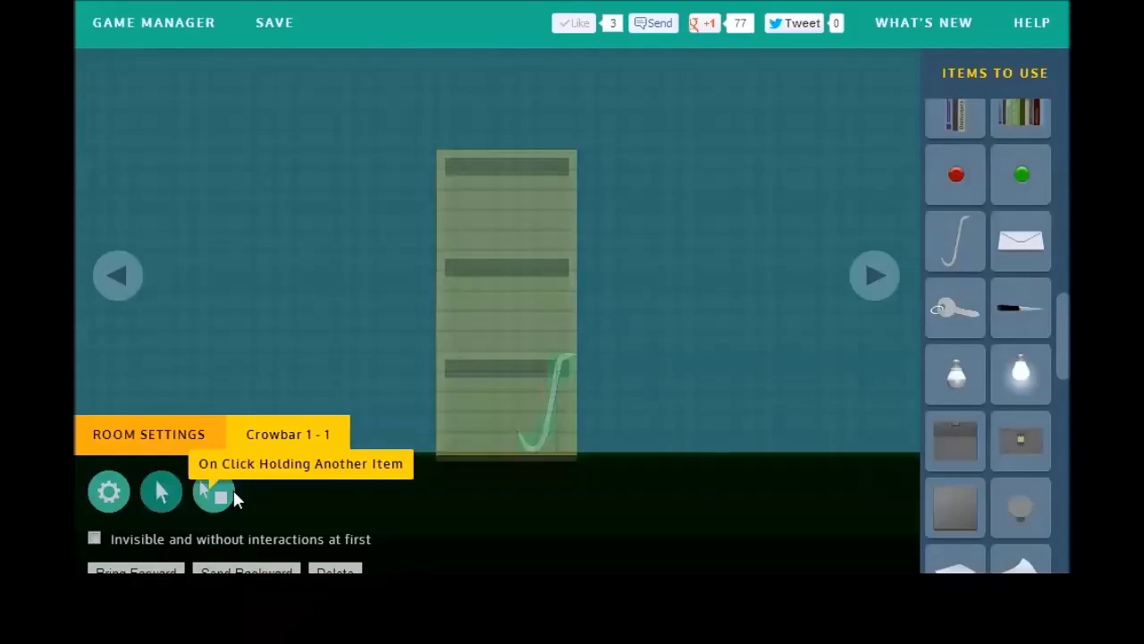
click(178, 480)
click(201, 512)
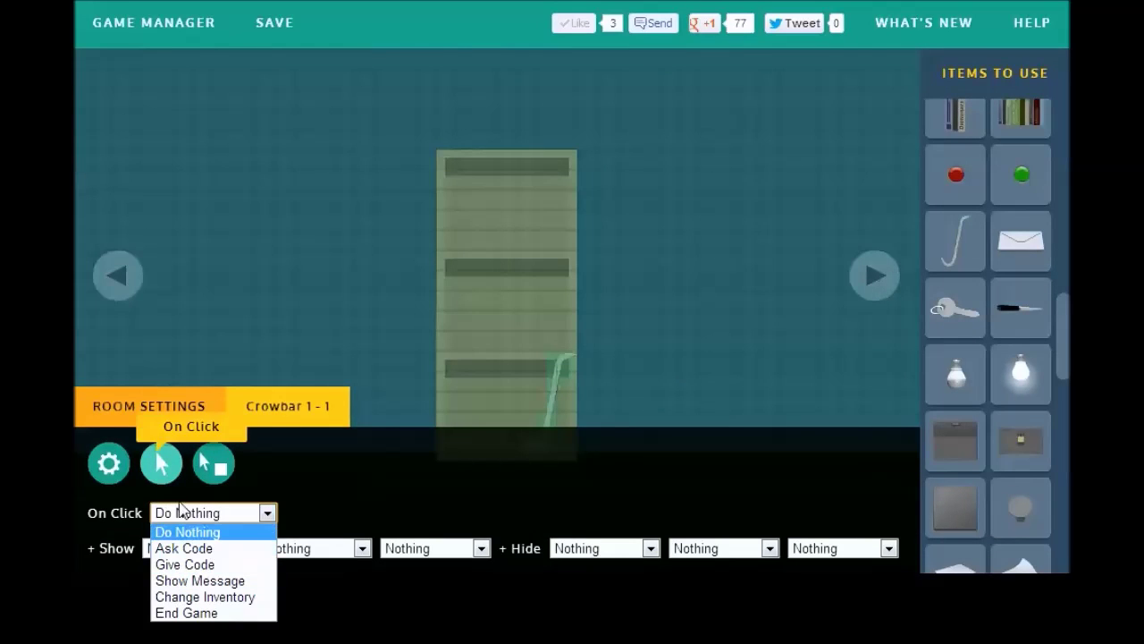
click(225, 597)
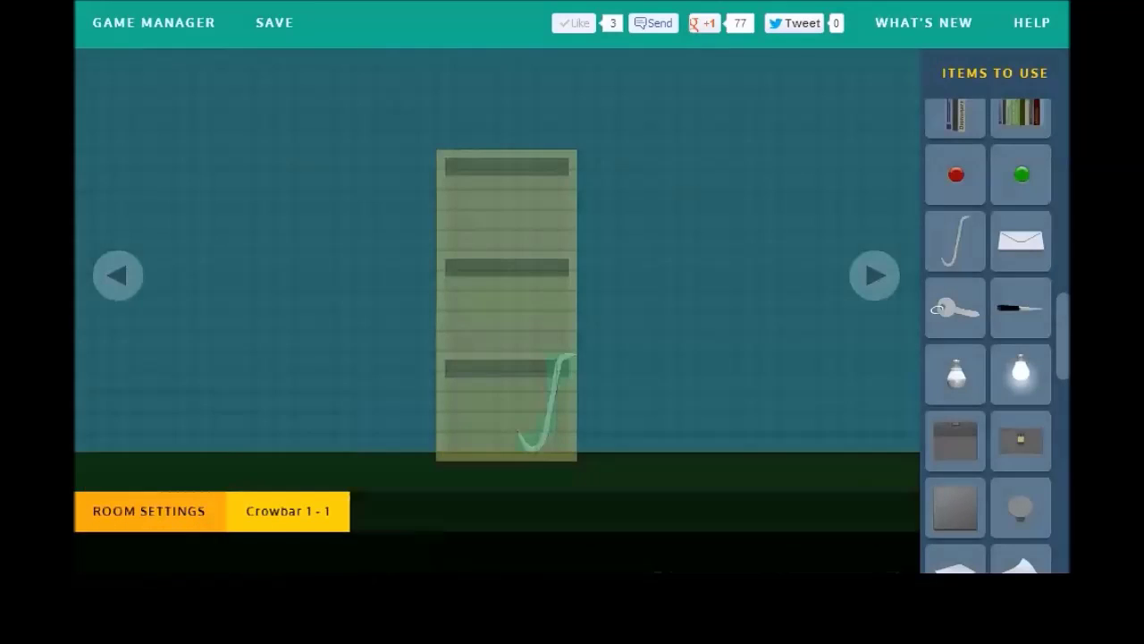
click(268, 21)
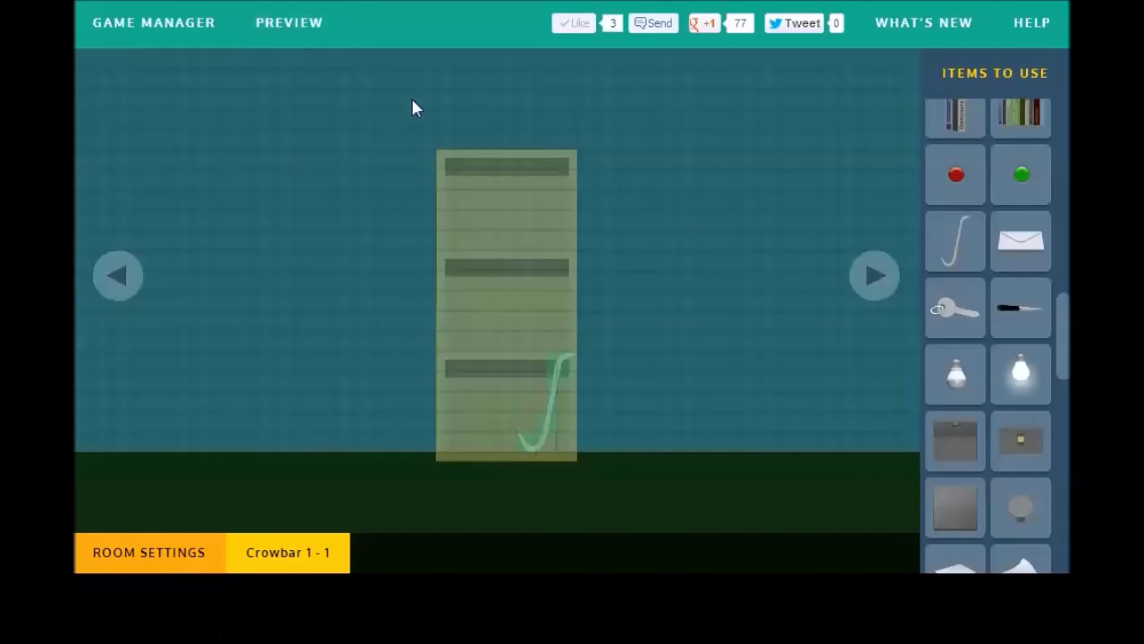
Step: Play the game preview, go to the closet room, and click the crowbar six times
click(289, 40)
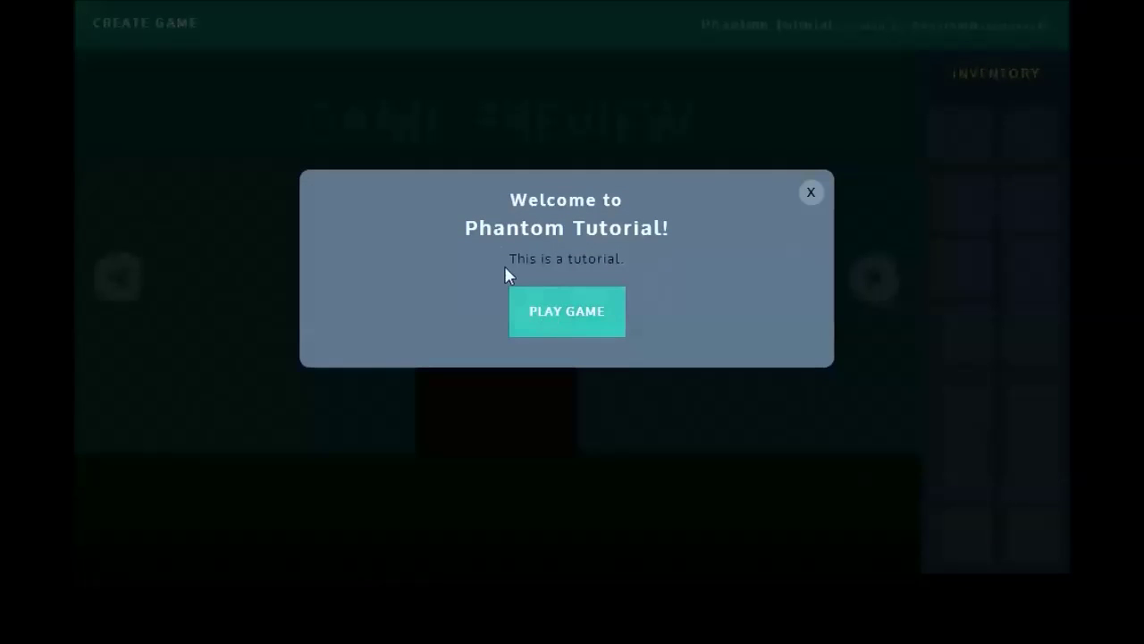
click(542, 293)
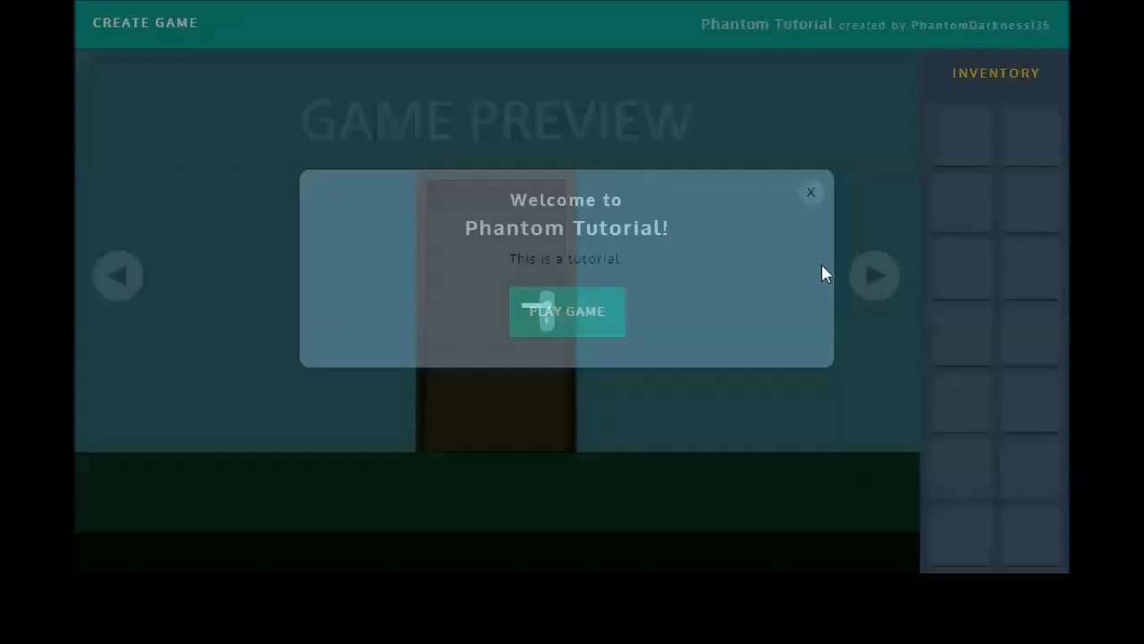
click(860, 275)
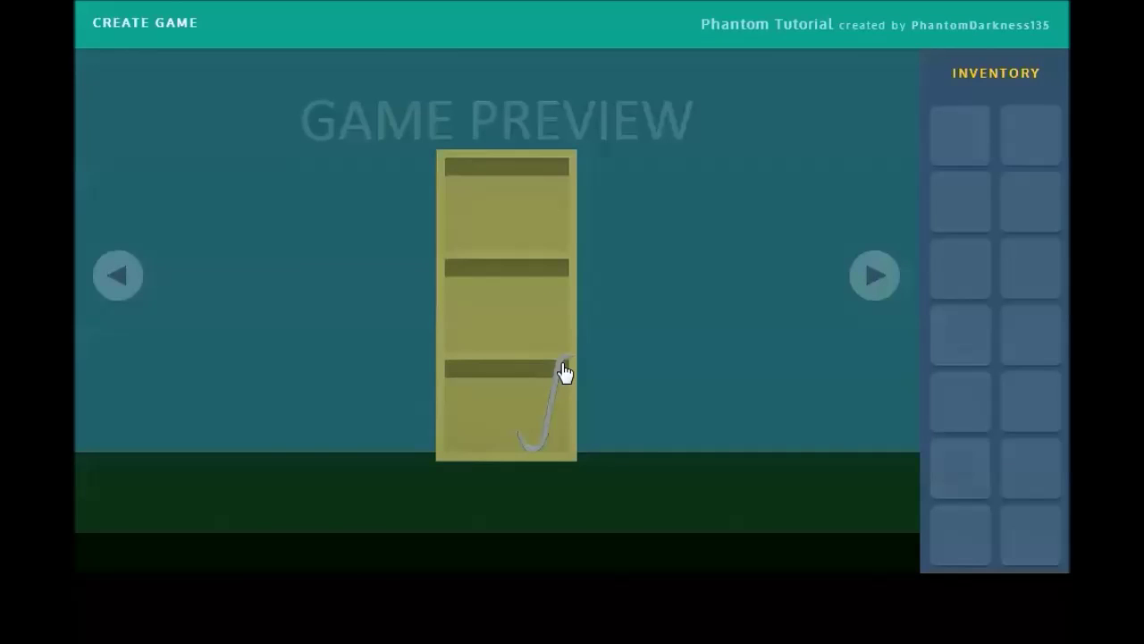
click(565, 373)
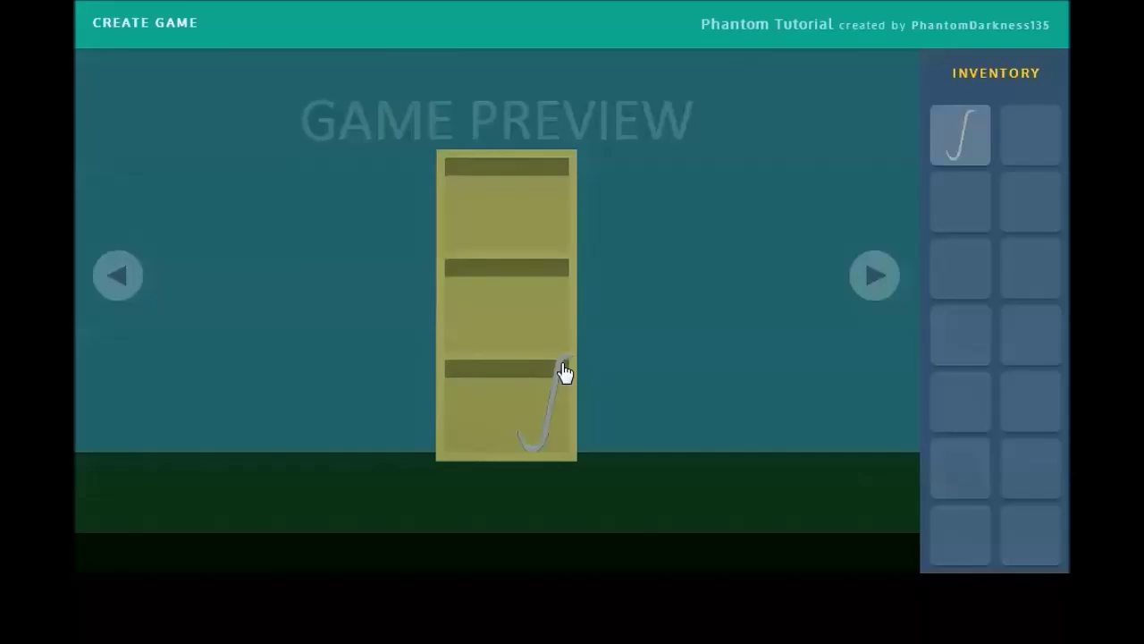
click(565, 373)
click(565, 373)
click(565, 373)
click(565, 372)
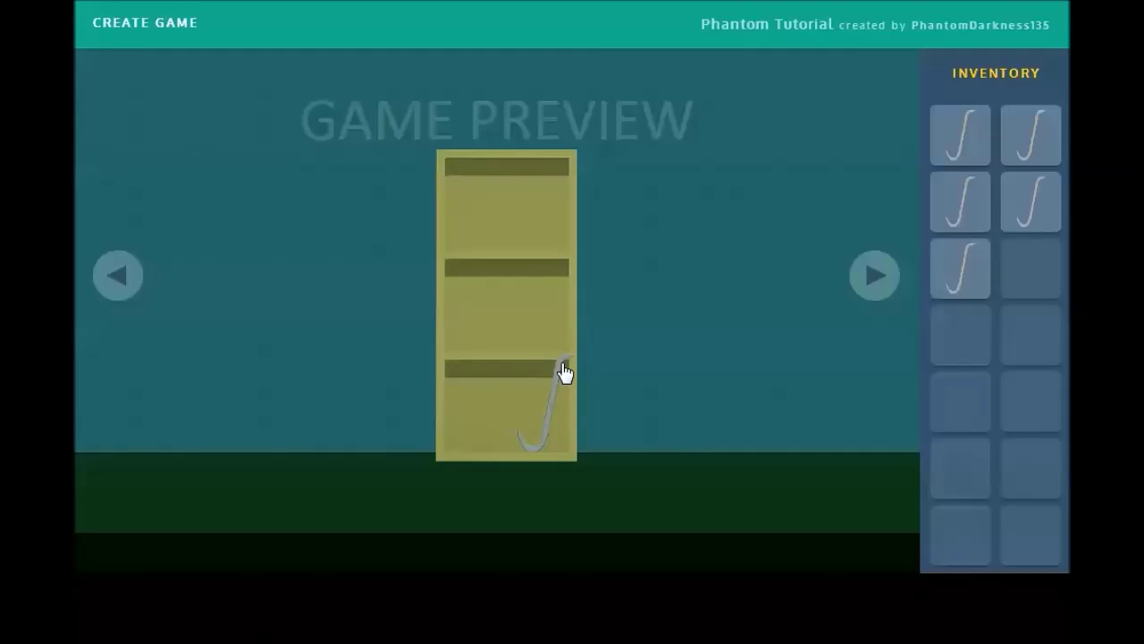
click(565, 372)
click(565, 373)
click(565, 373)
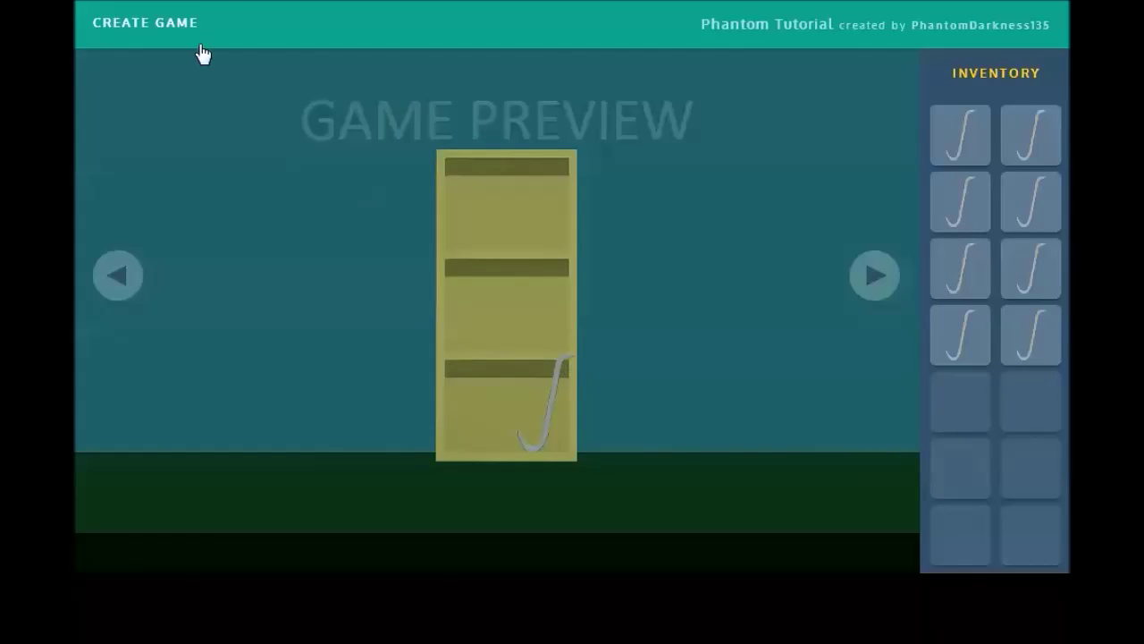
Step: Back in the editor, set the crowbar's first On Click Hide option to This
click(179, 25)
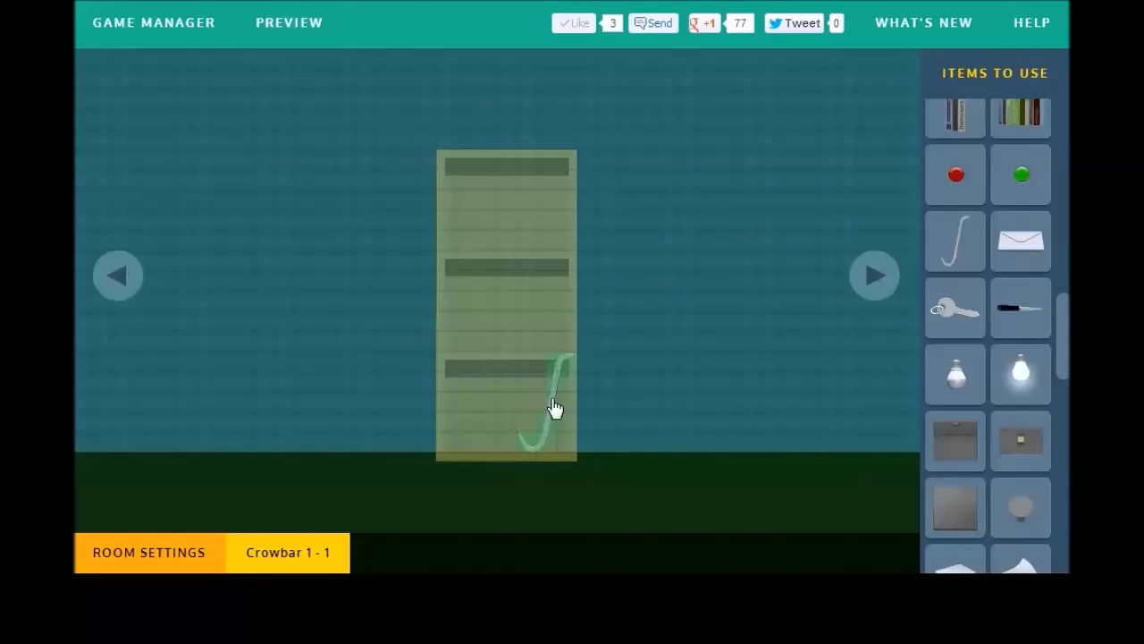
click(277, 537)
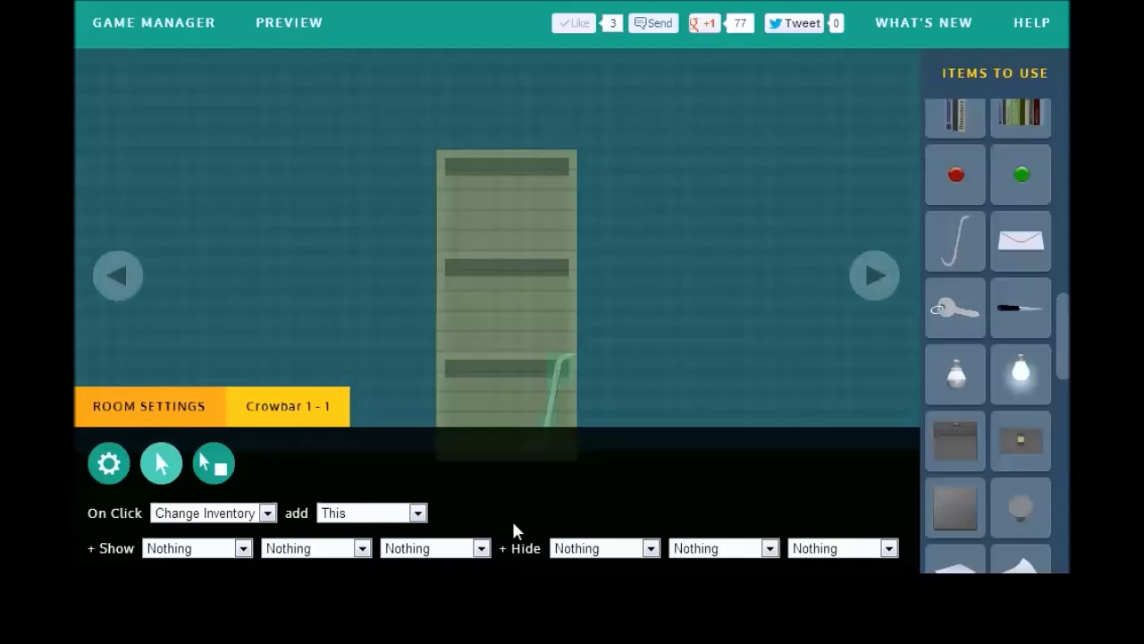
click(579, 551)
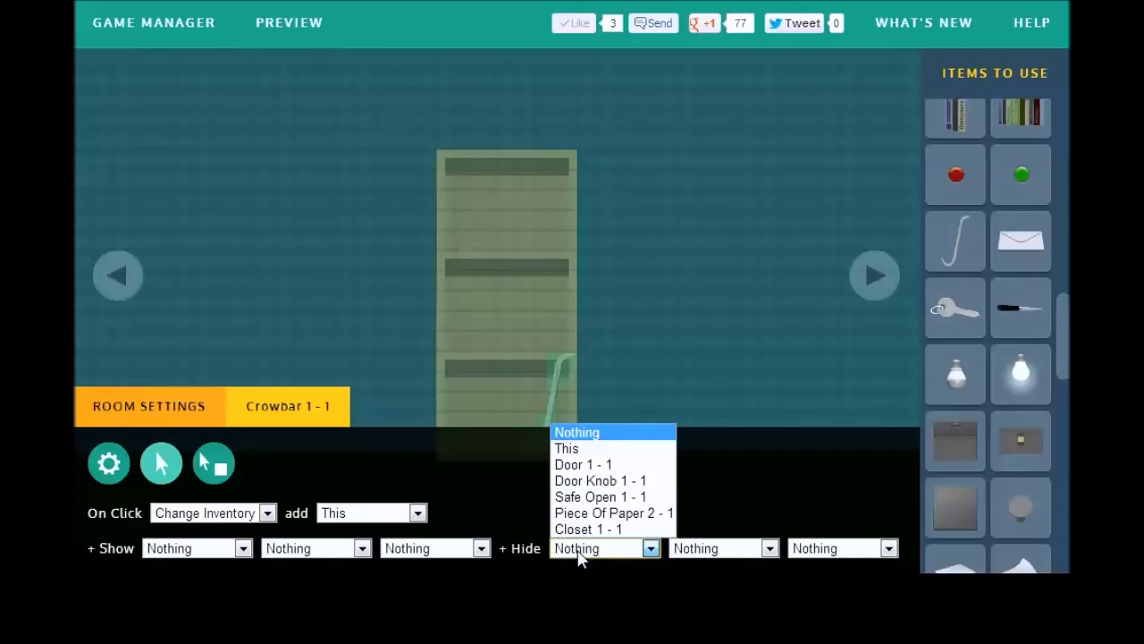
click(576, 451)
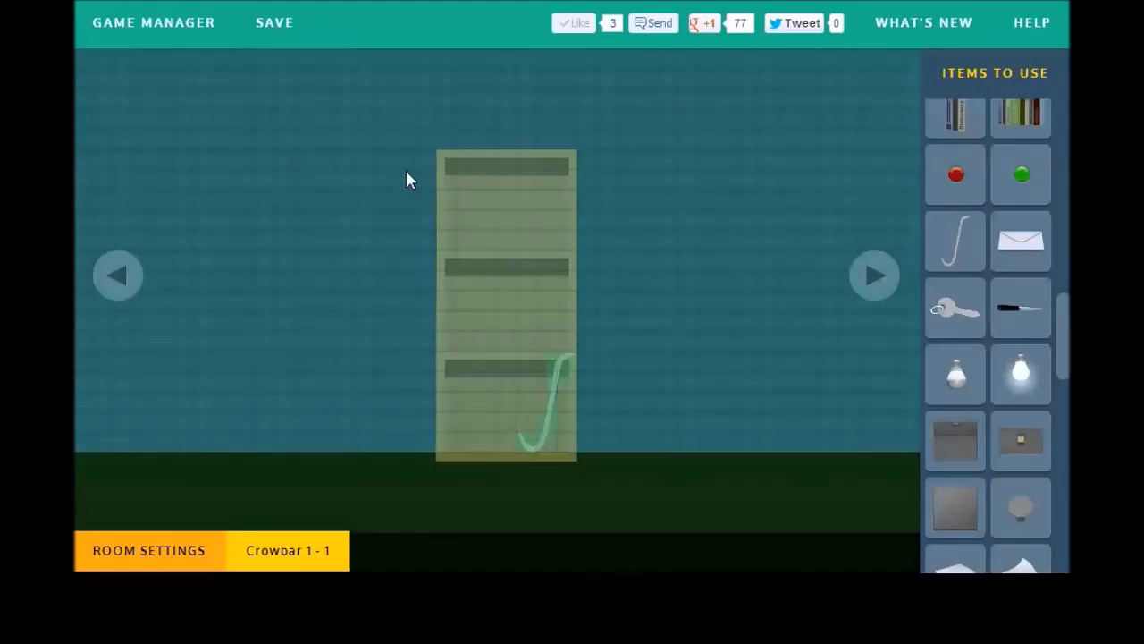
mouse_move(255, 534)
click(191, 427)
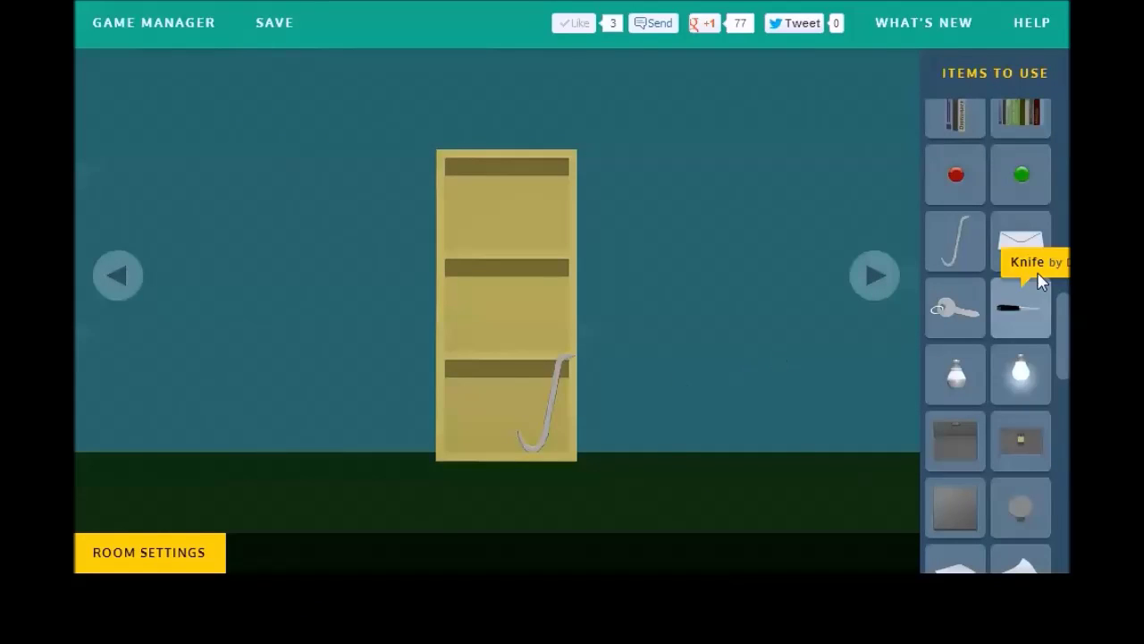
Step: Cover the closet's left and right halves with closed Closet Door pieces
drag(1064, 333, 1064, 157)
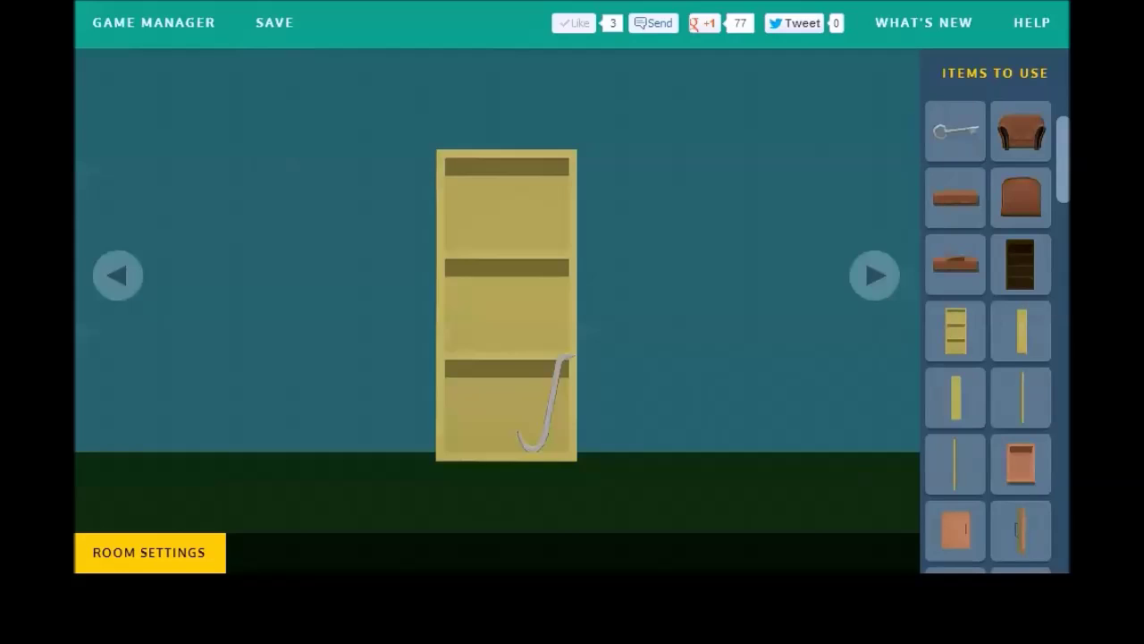
drag(1006, 355, 495, 225)
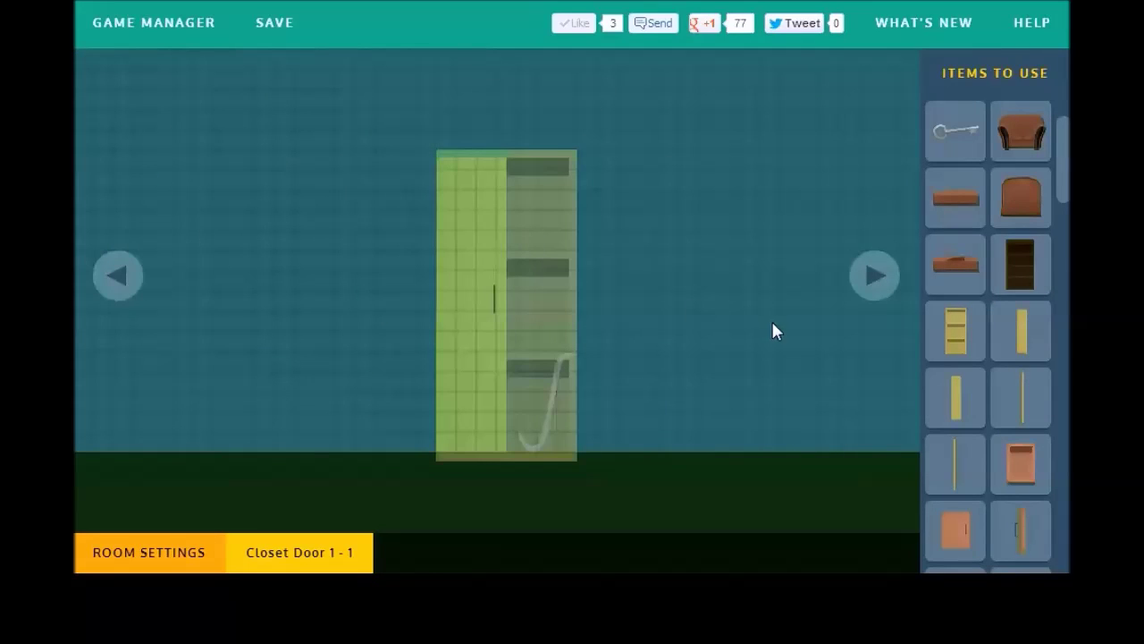
drag(953, 390, 524, 264)
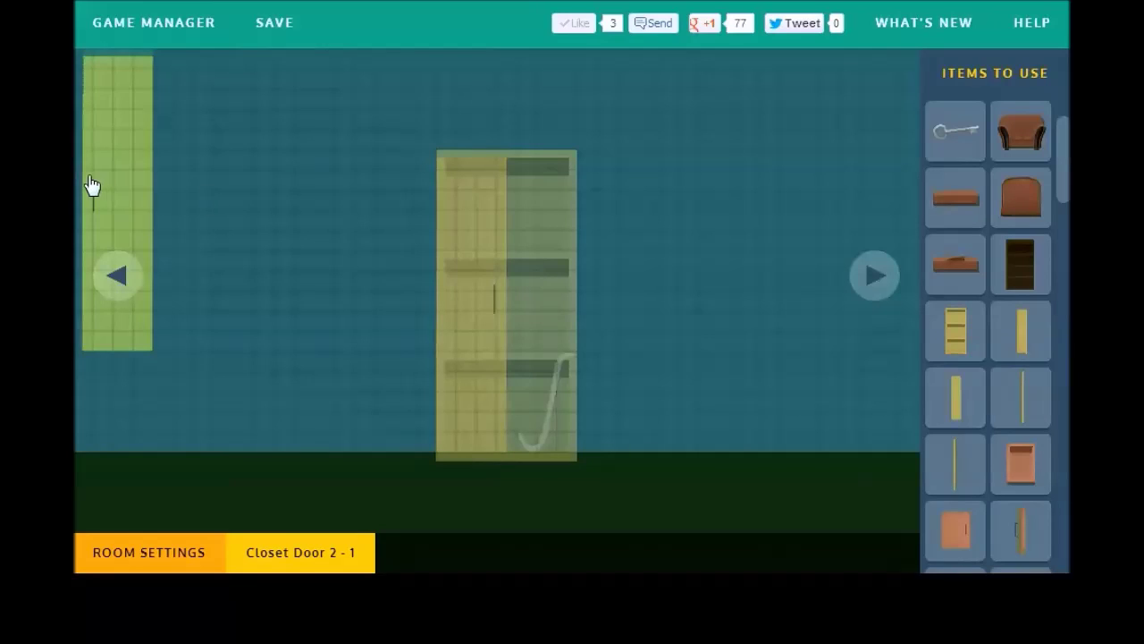
drag(91, 185, 515, 286)
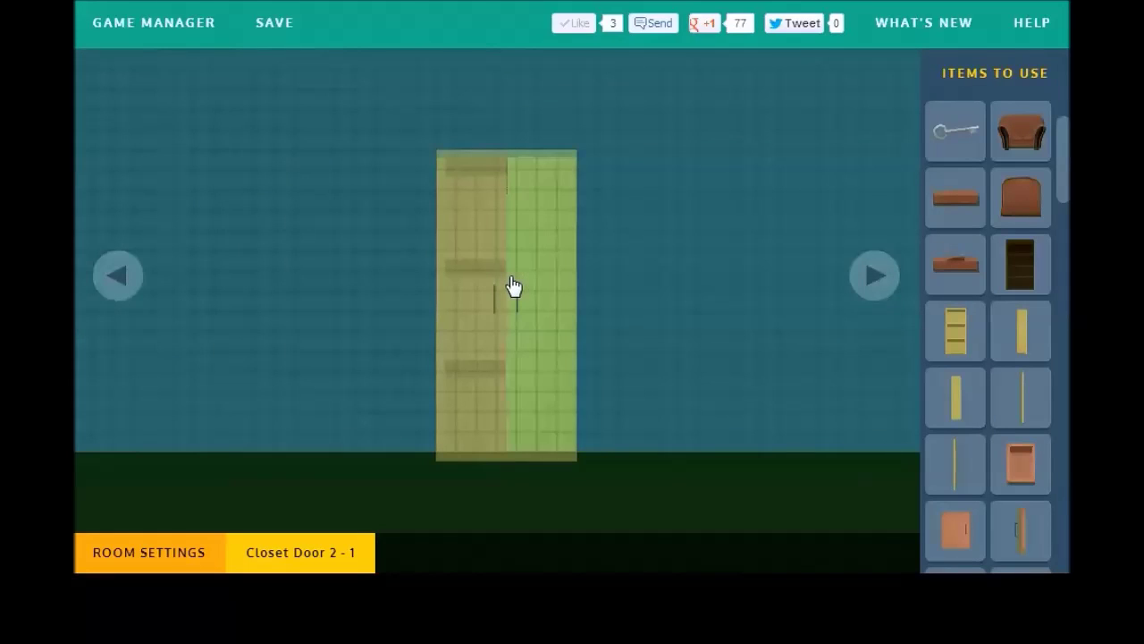
click(1024, 343)
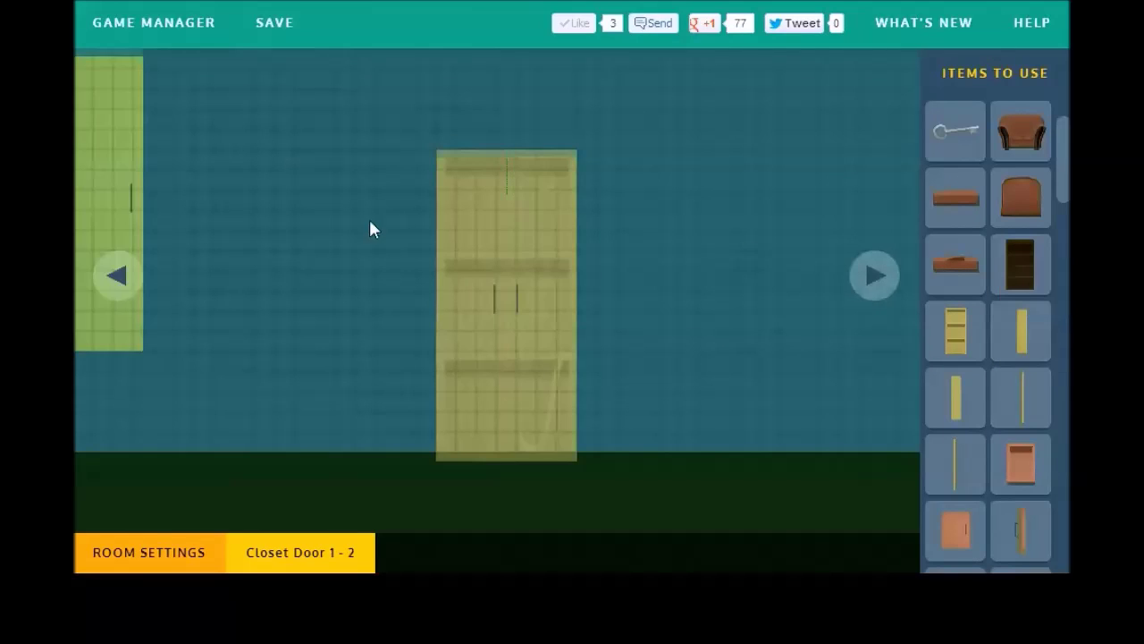
drag(82, 181, 450, 281)
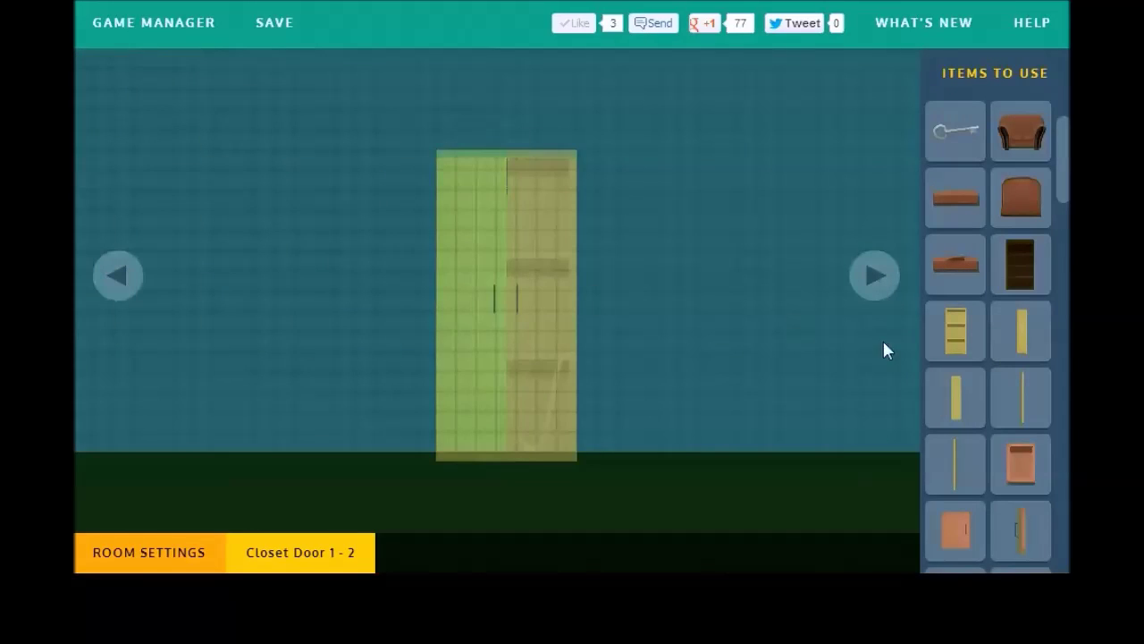
click(947, 389)
drag(138, 174, 561, 254)
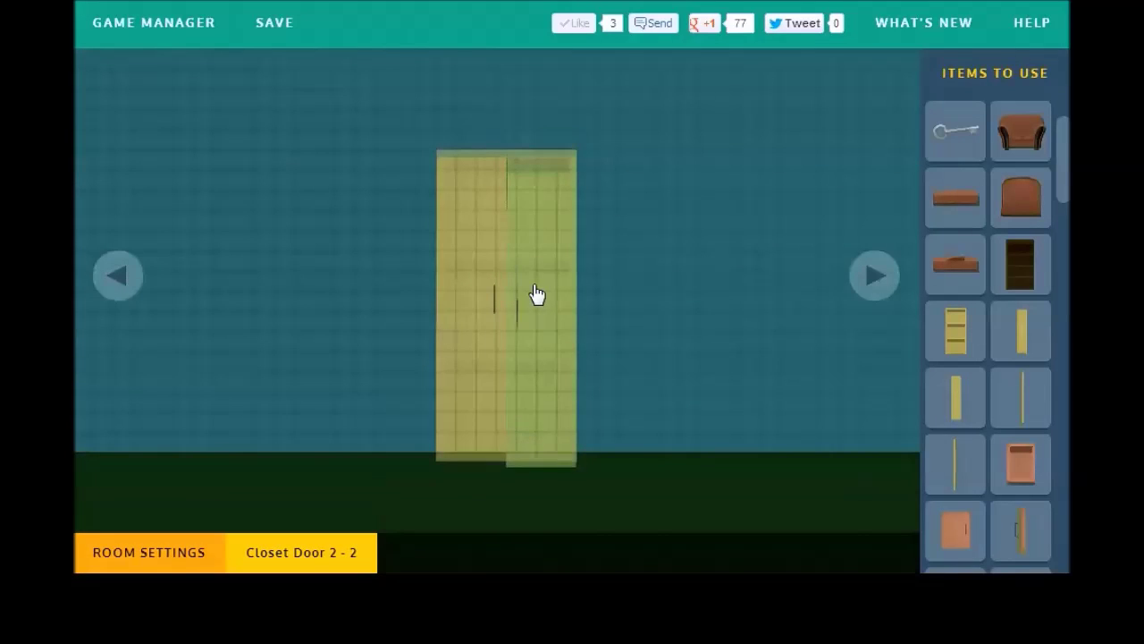
Step: Set the left closet door to start invisible and without interactions
mouse_move(303, 569)
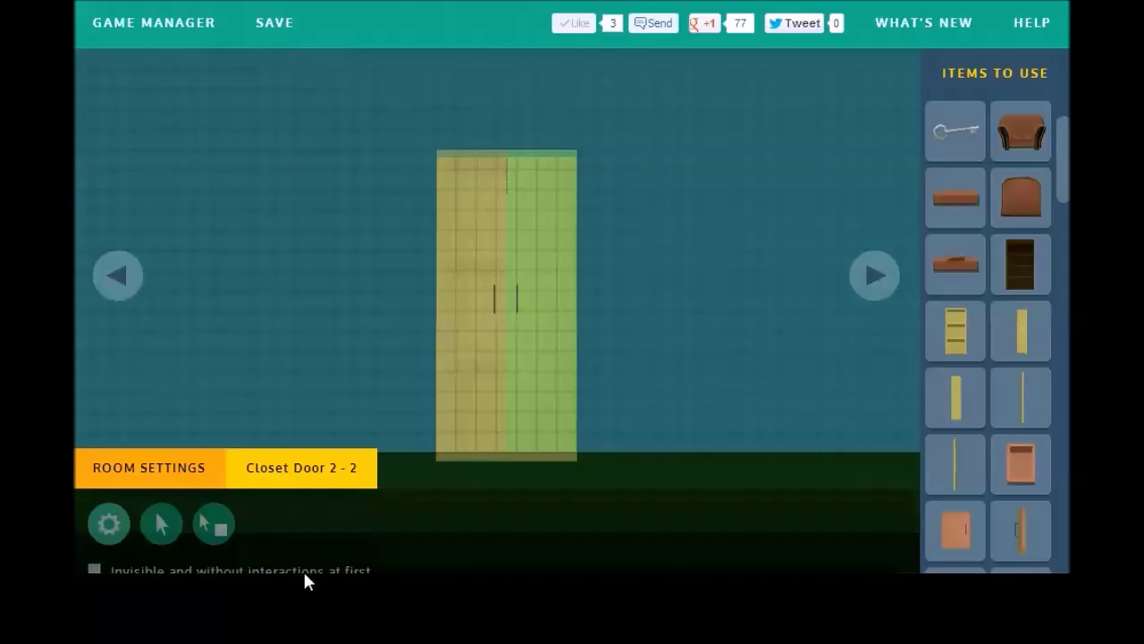
click(148, 429)
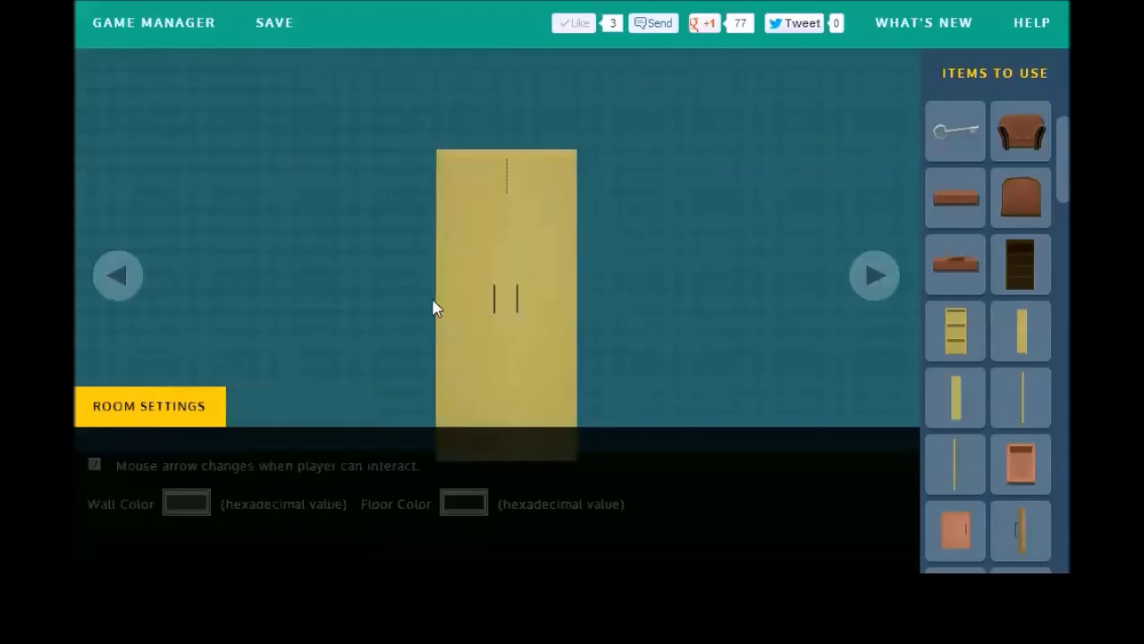
click(473, 299)
mouse_move(311, 547)
click(93, 511)
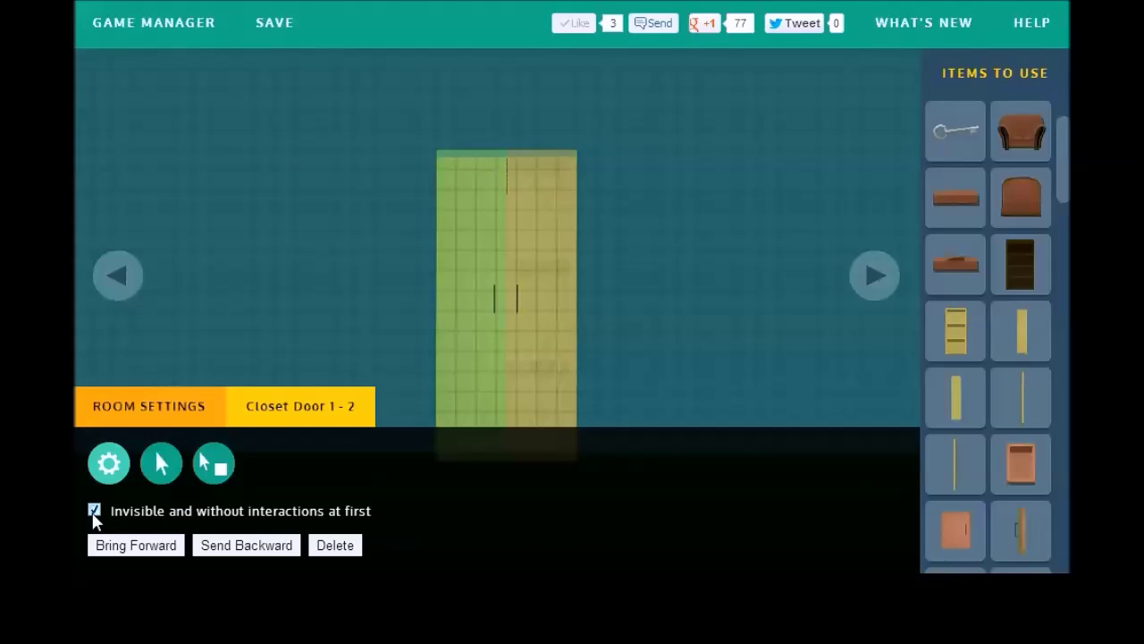
Step: Place two Closet Door Open pieces at the closet's left and right edges
click(991, 380)
drag(991, 380, 435, 282)
drag(951, 467, 95, 181)
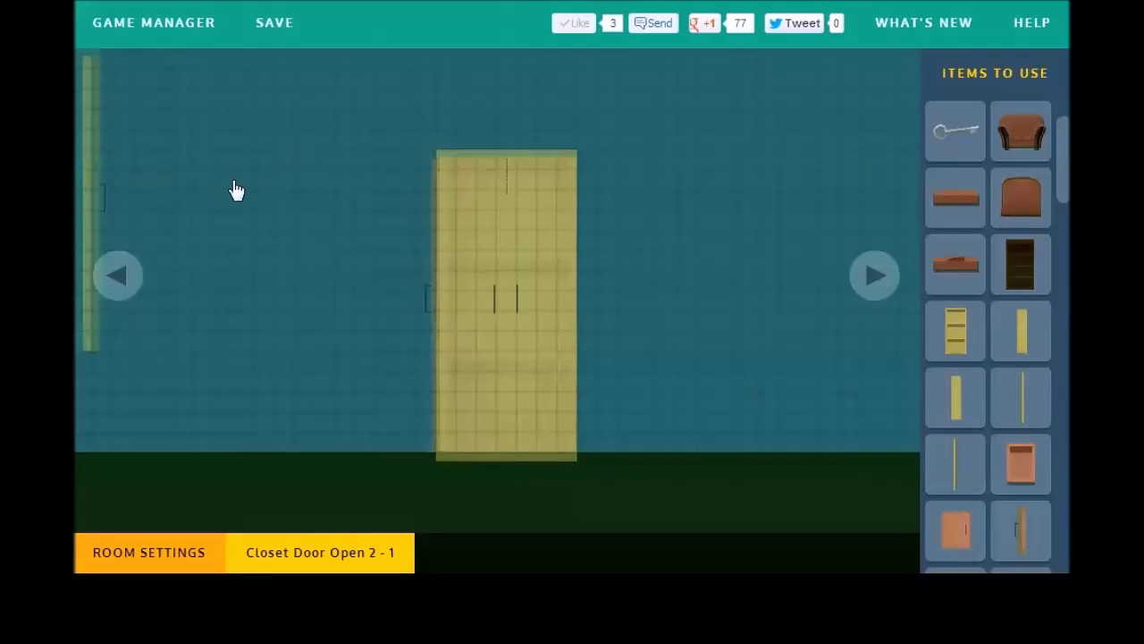
drag(236, 190, 577, 275)
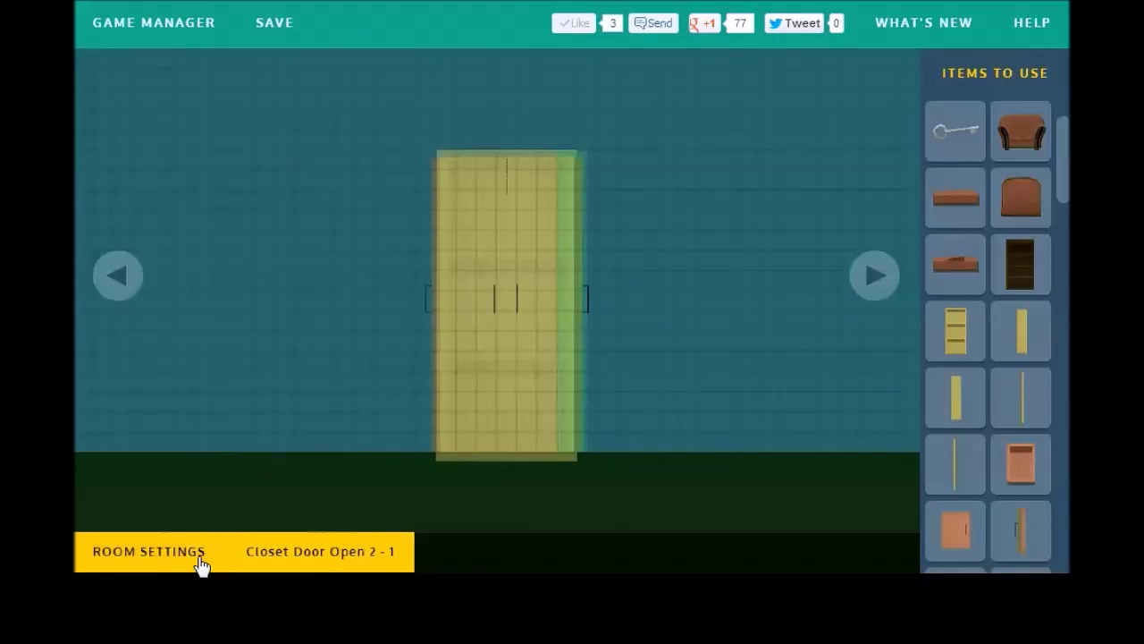
click(201, 559)
Step: Make a closed closet door show the opened door piece and hide itself when clicked
click(183, 413)
click(494, 306)
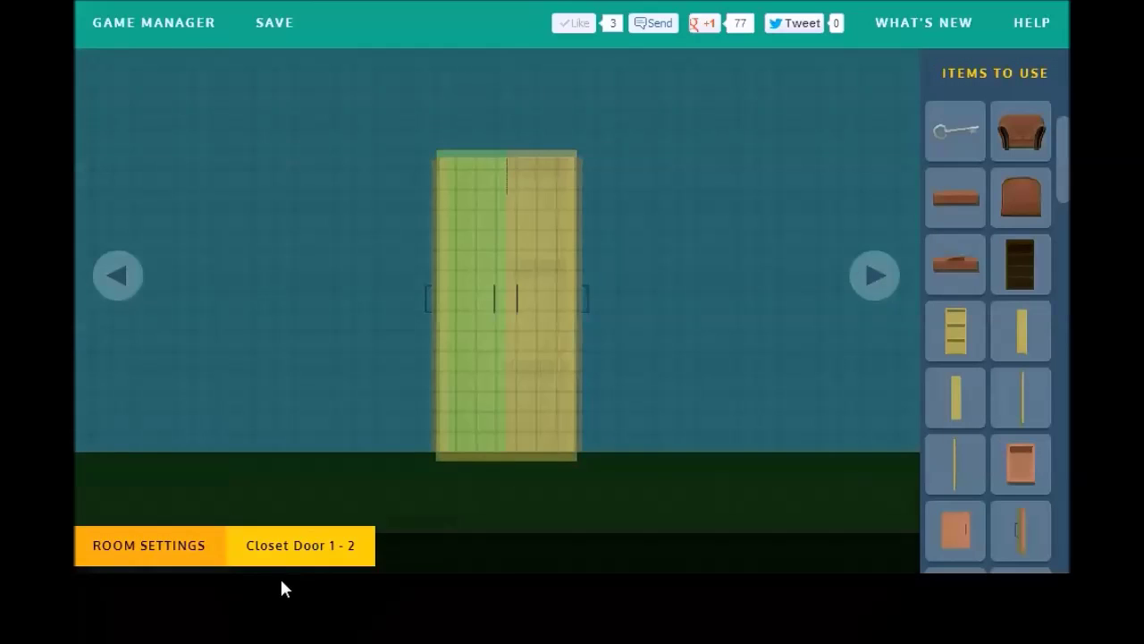
click(170, 476)
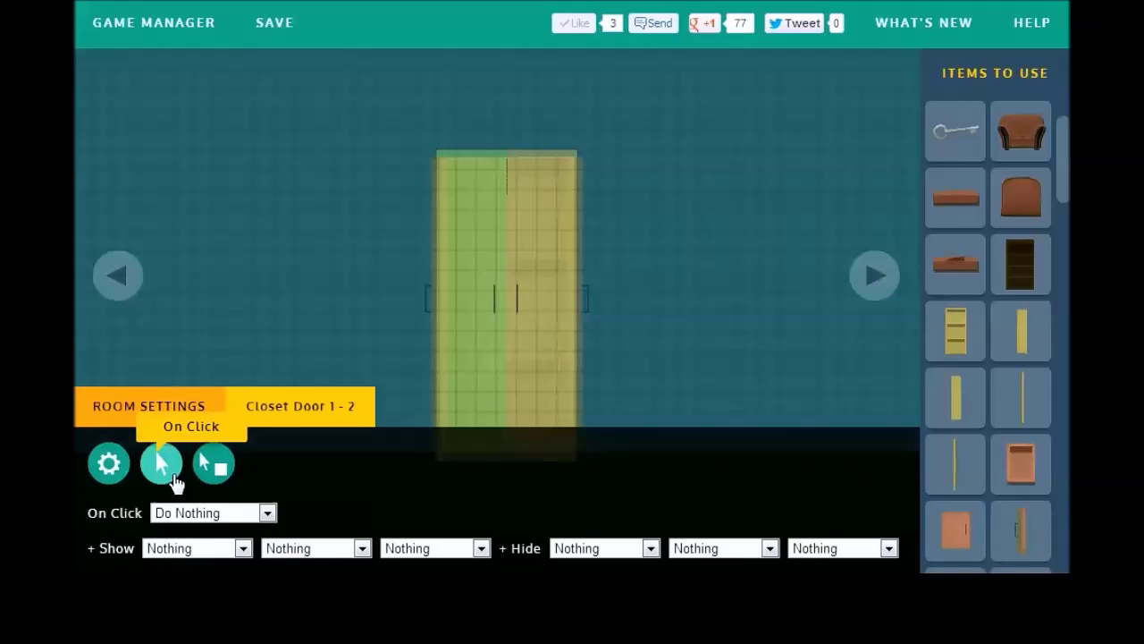
click(231, 552)
click(231, 518)
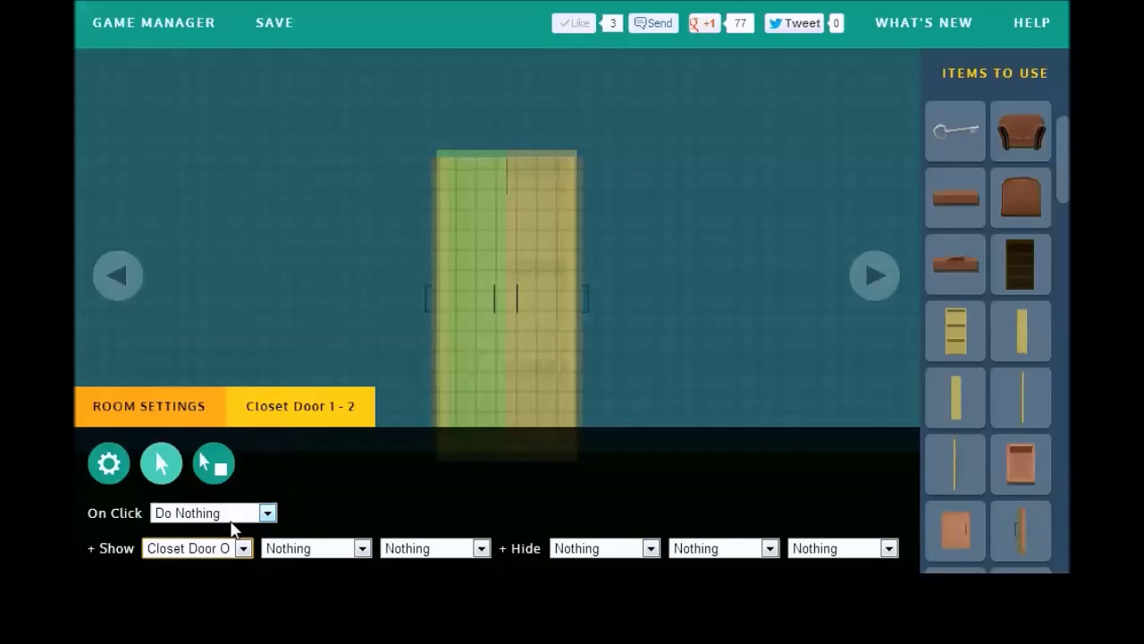
click(614, 550)
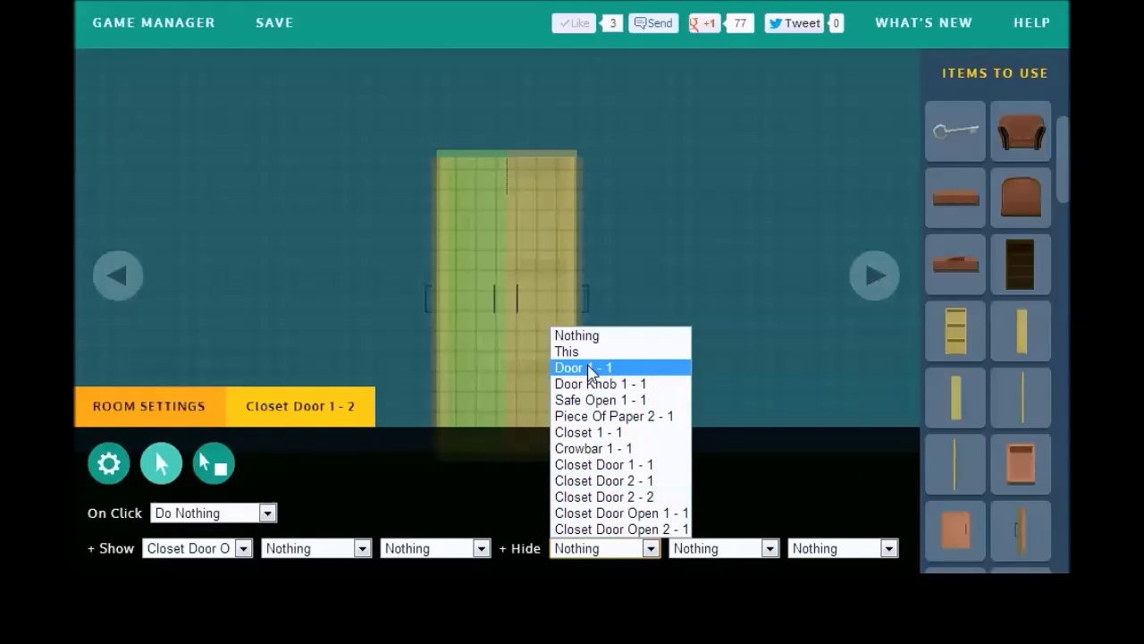
click(567, 351)
Step: Set Closet Door 2 - 2's On Click to show Closet Door Open 2 - 1 and hide itself
click(165, 418)
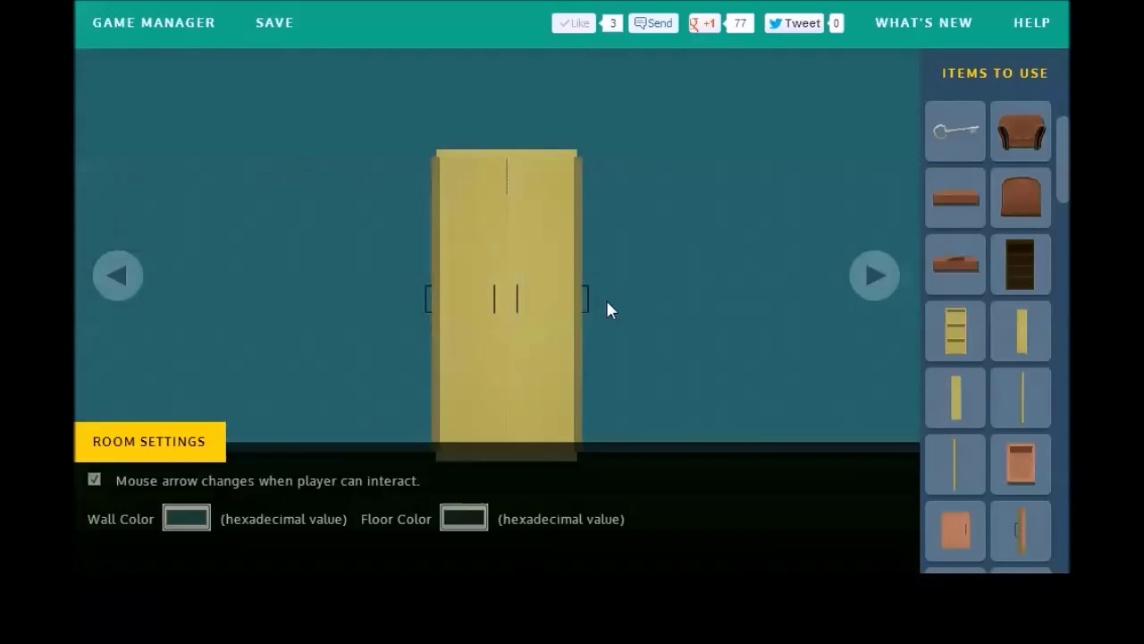
click(544, 324)
click(164, 472)
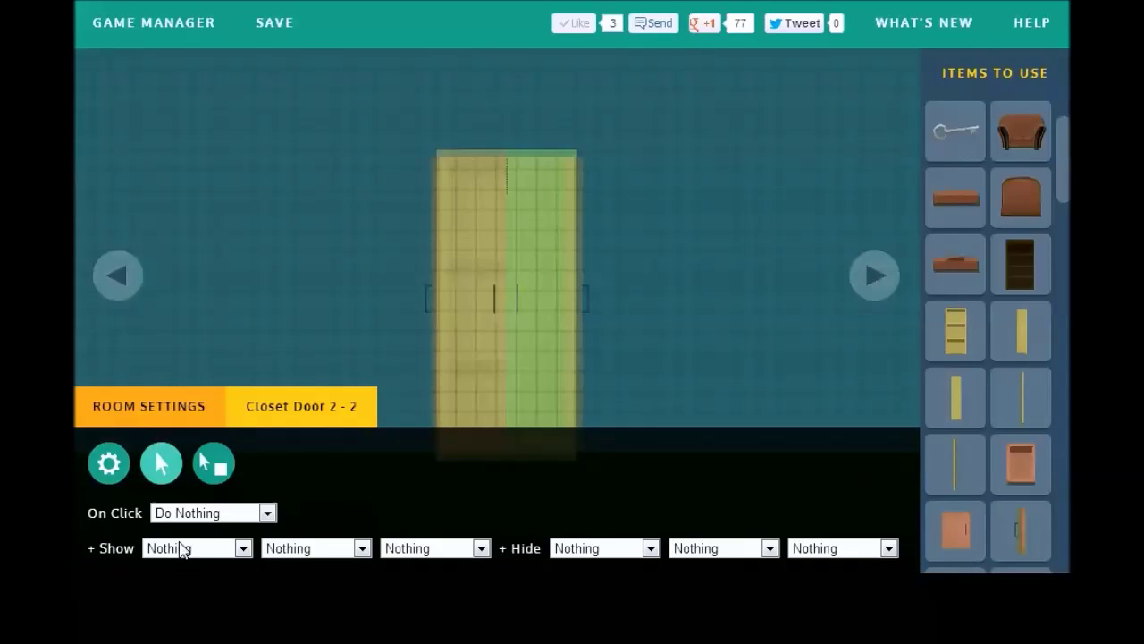
click(181, 548)
click(206, 529)
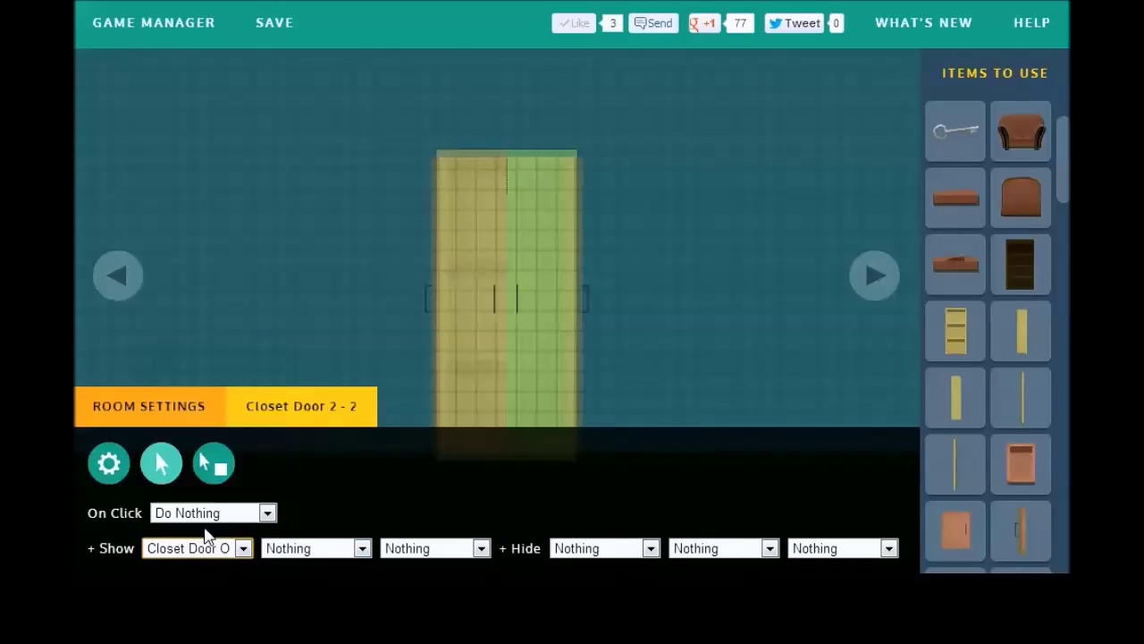
click(626, 549)
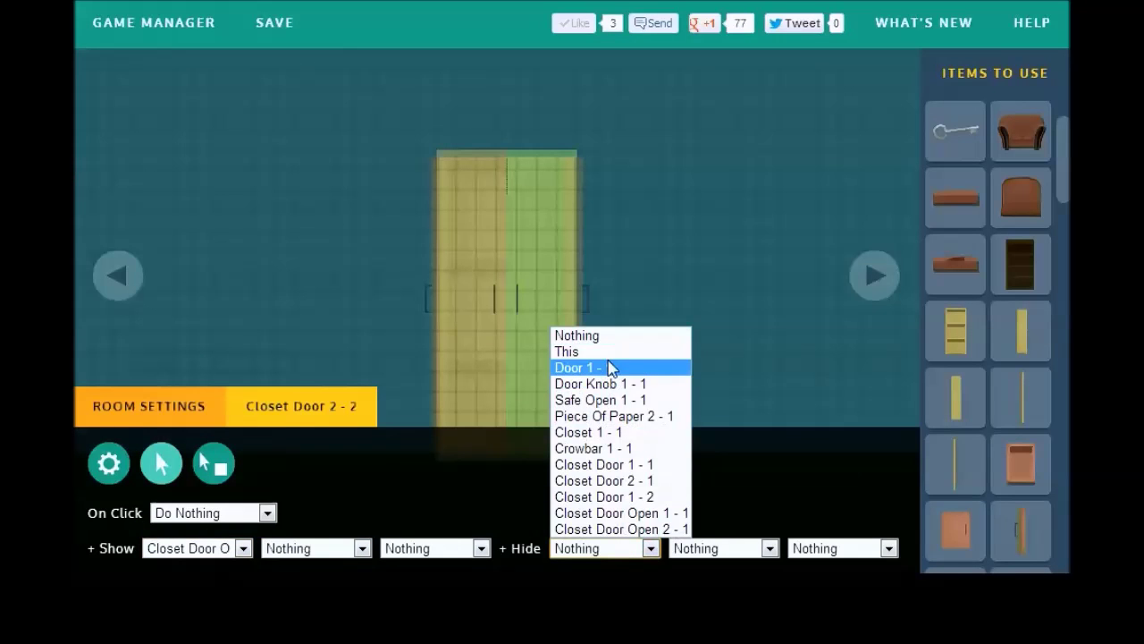
click(609, 368)
click(591, 548)
click(598, 352)
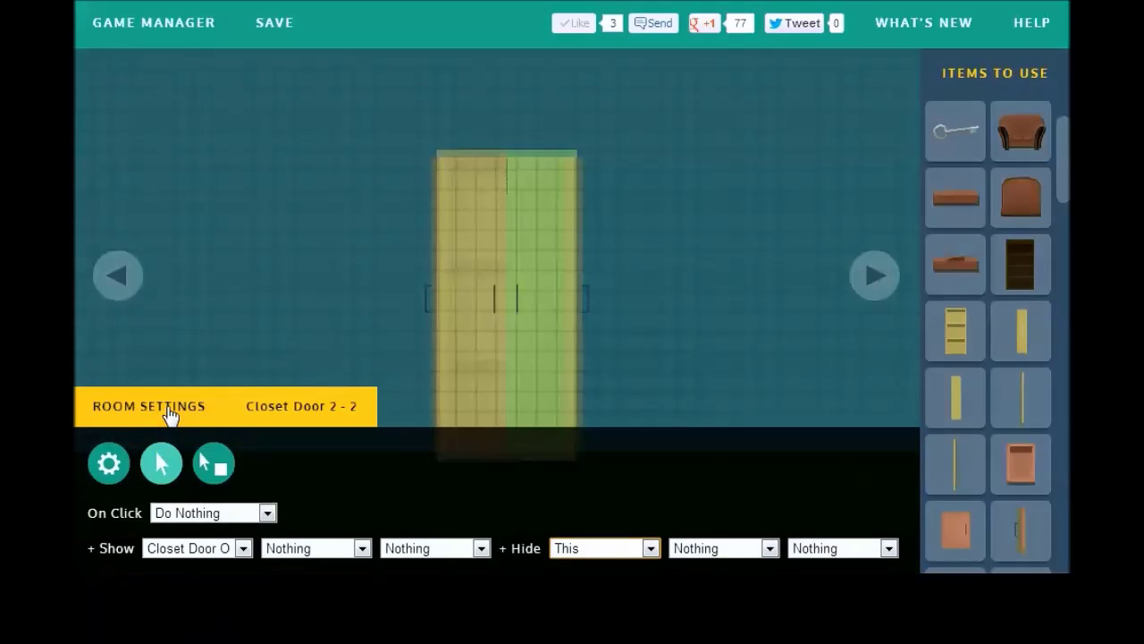
click(169, 411)
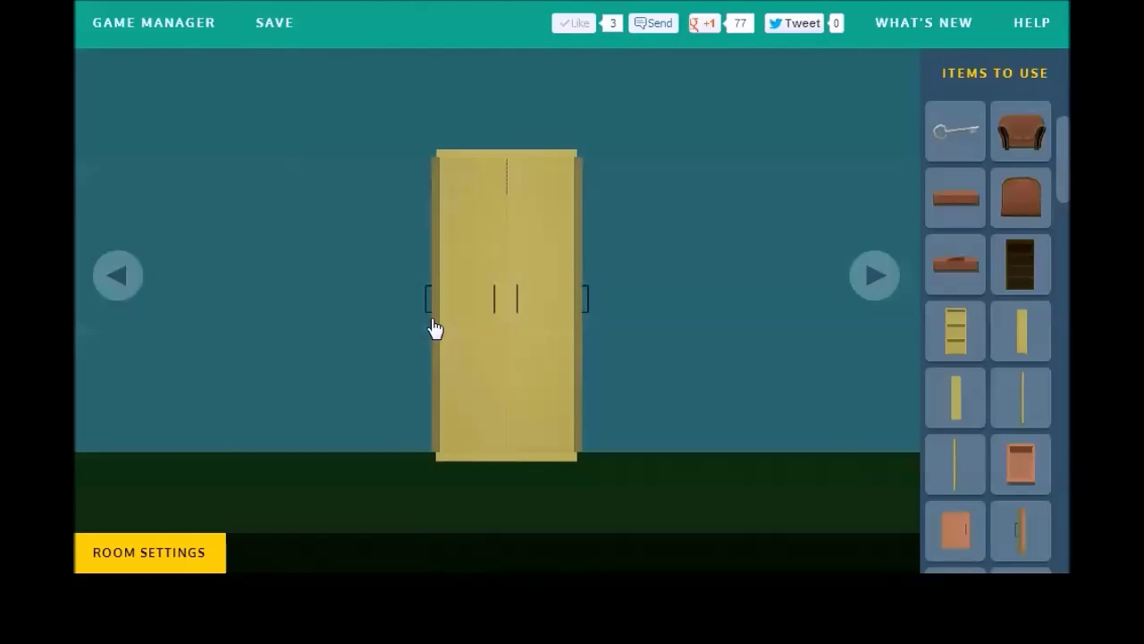
click(433, 324)
Step: Make Closet Door Open 1 - 1 show Closet Door 1 - 2 on click, hiding nothing
mouse_move(302, 551)
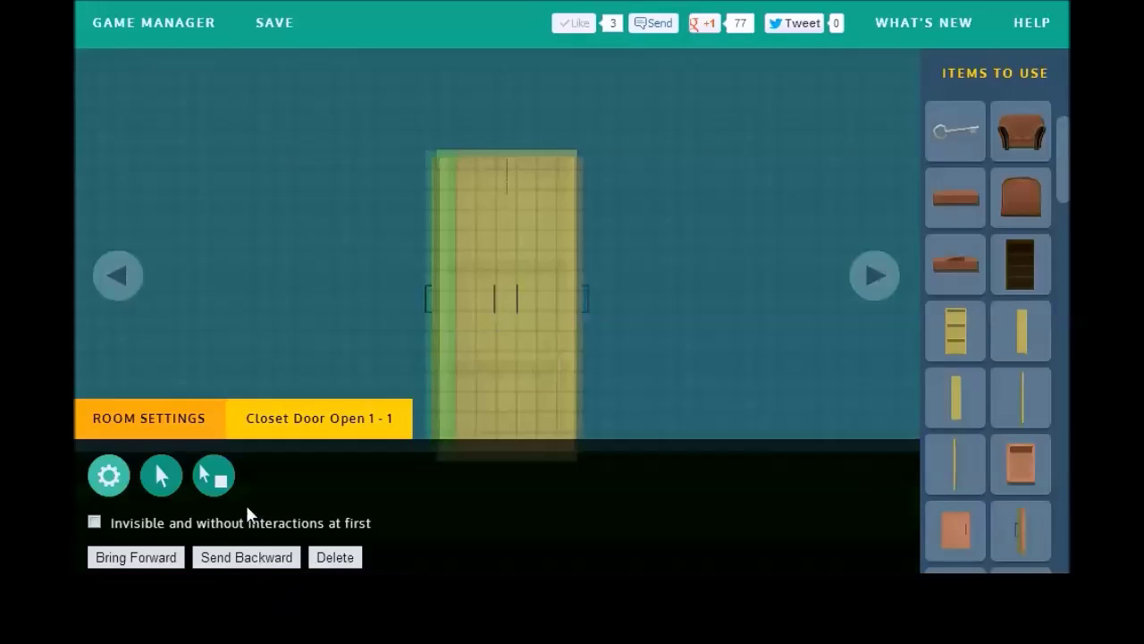
click(170, 469)
click(108, 462)
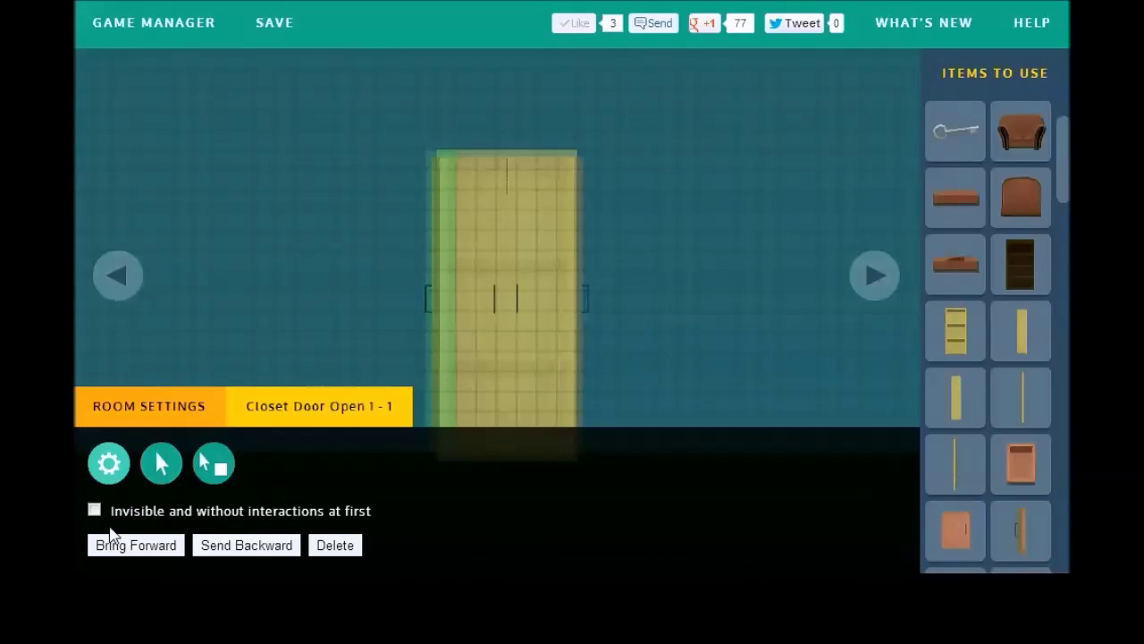
click(158, 461)
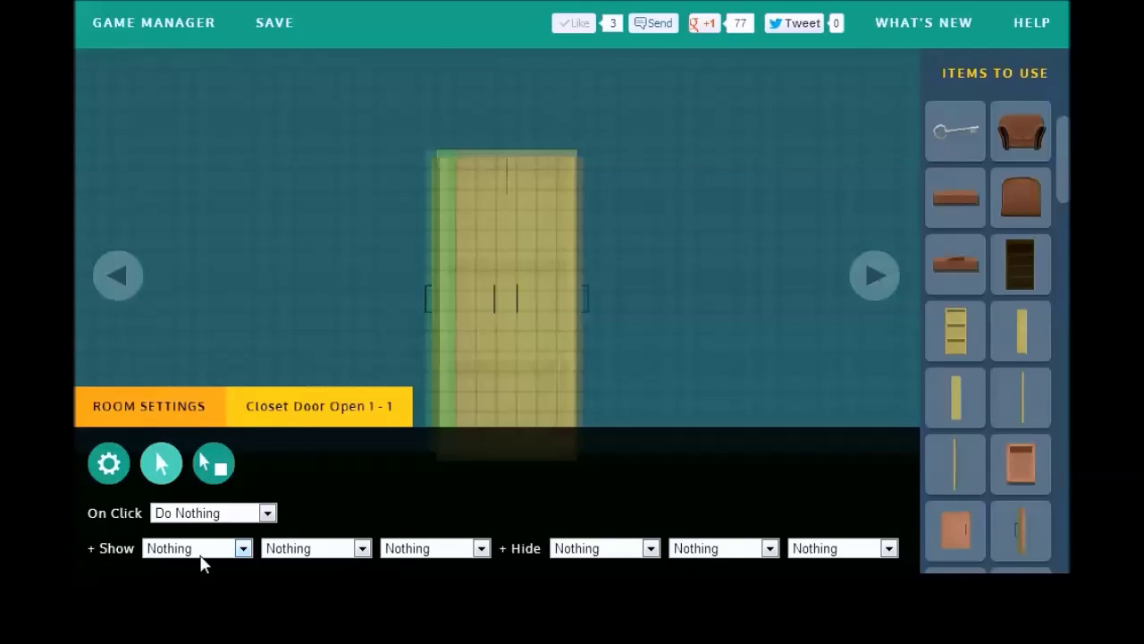
click(201, 553)
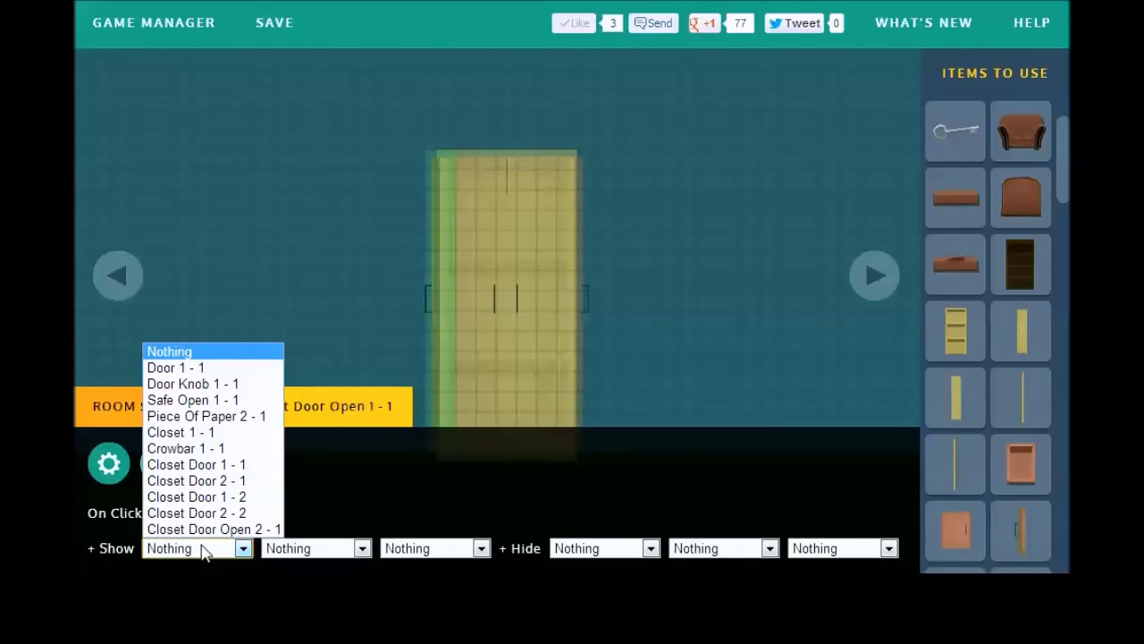
click(237, 497)
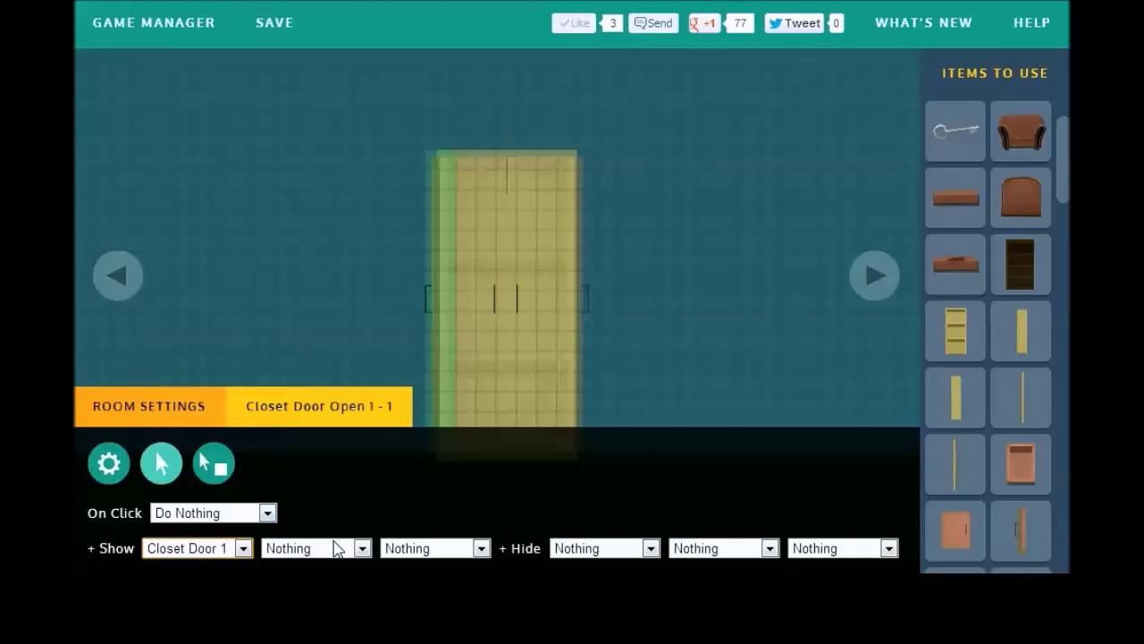
click(565, 548)
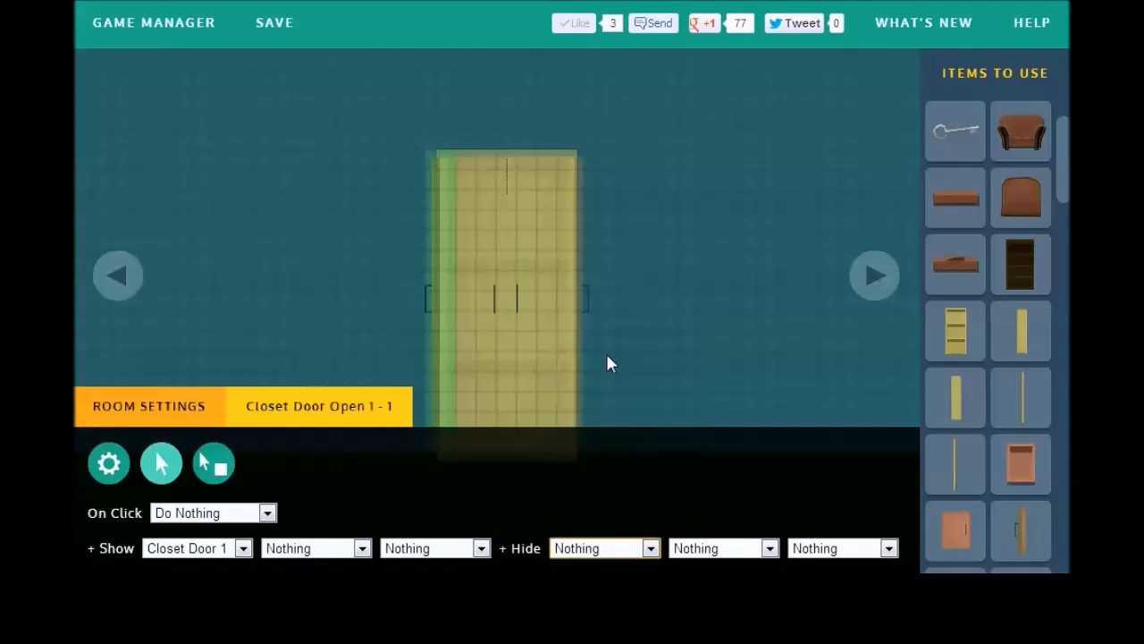
click(413, 316)
click(153, 551)
Step: Make Closet Door Open 2 - 1 show Closet Door 2 - 2 and hide itself, then turn to the safe wall
click(184, 408)
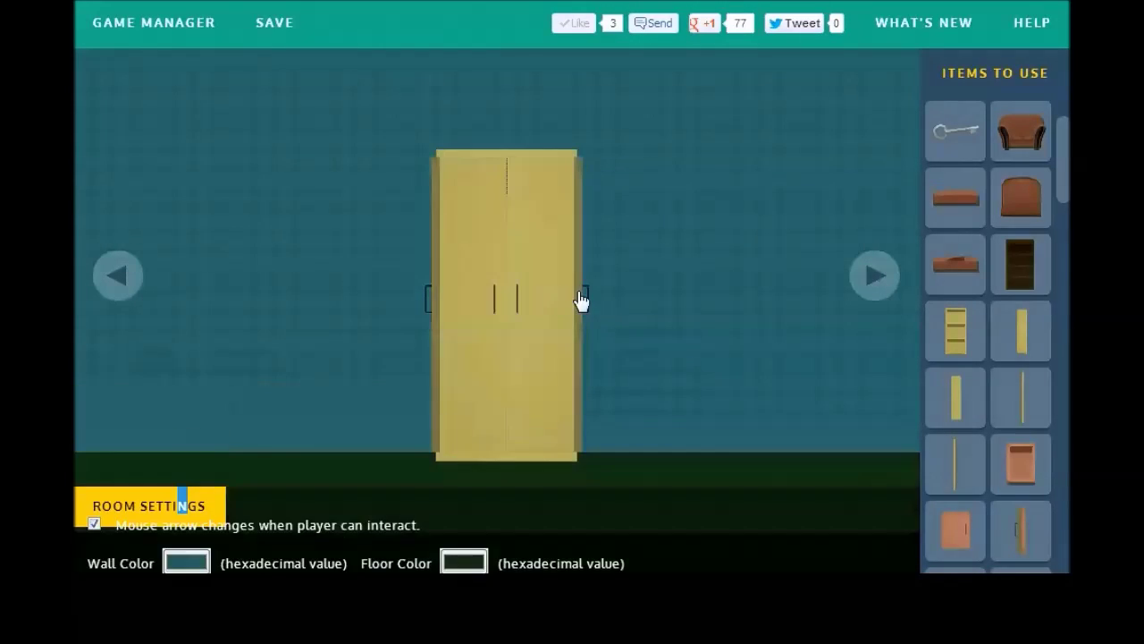
click(577, 302)
click(231, 570)
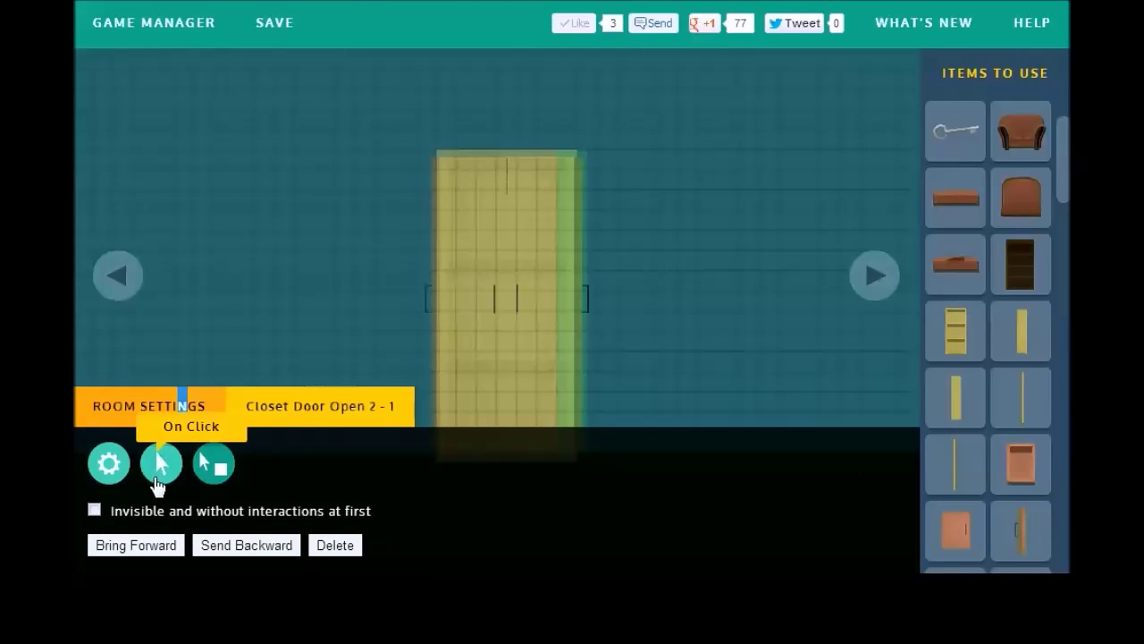
click(95, 510)
click(161, 463)
click(240, 548)
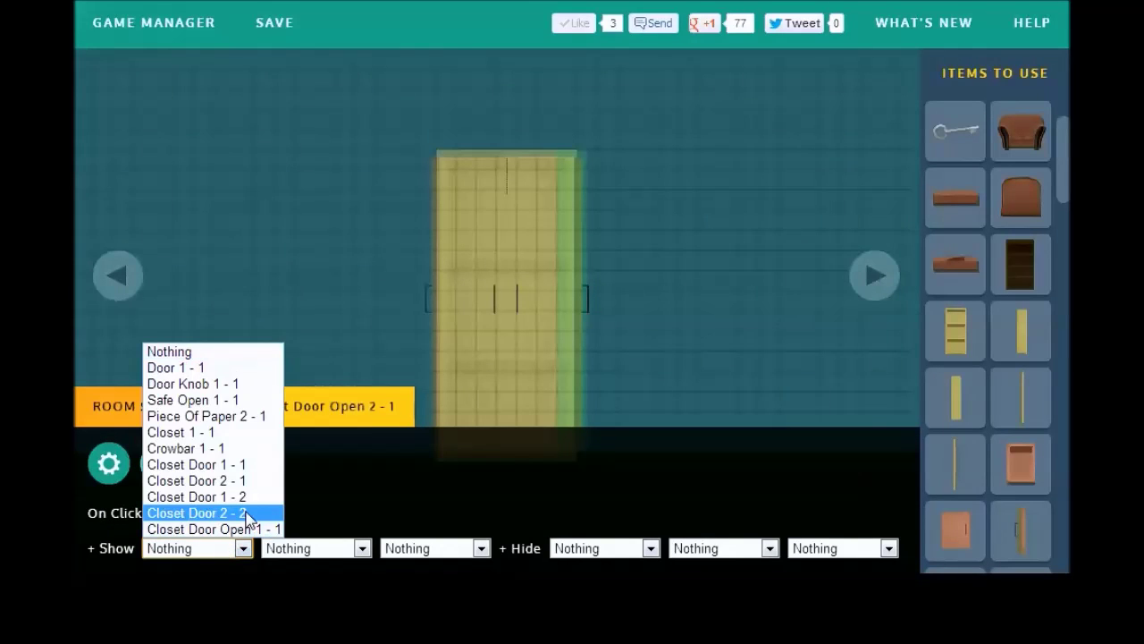
click(253, 512)
click(602, 548)
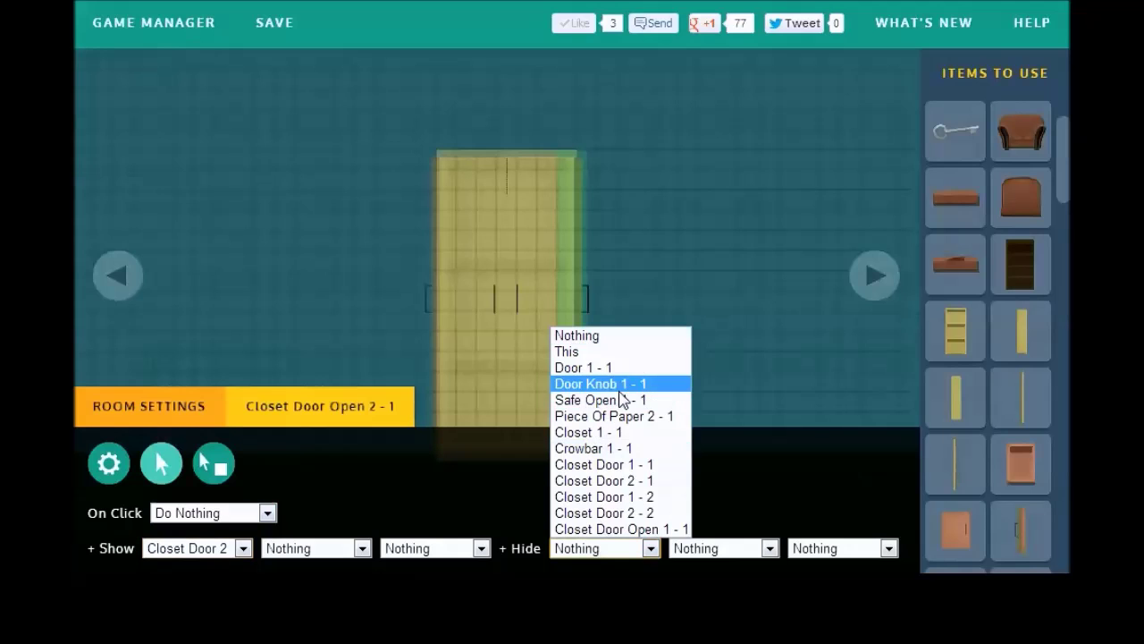
click(626, 351)
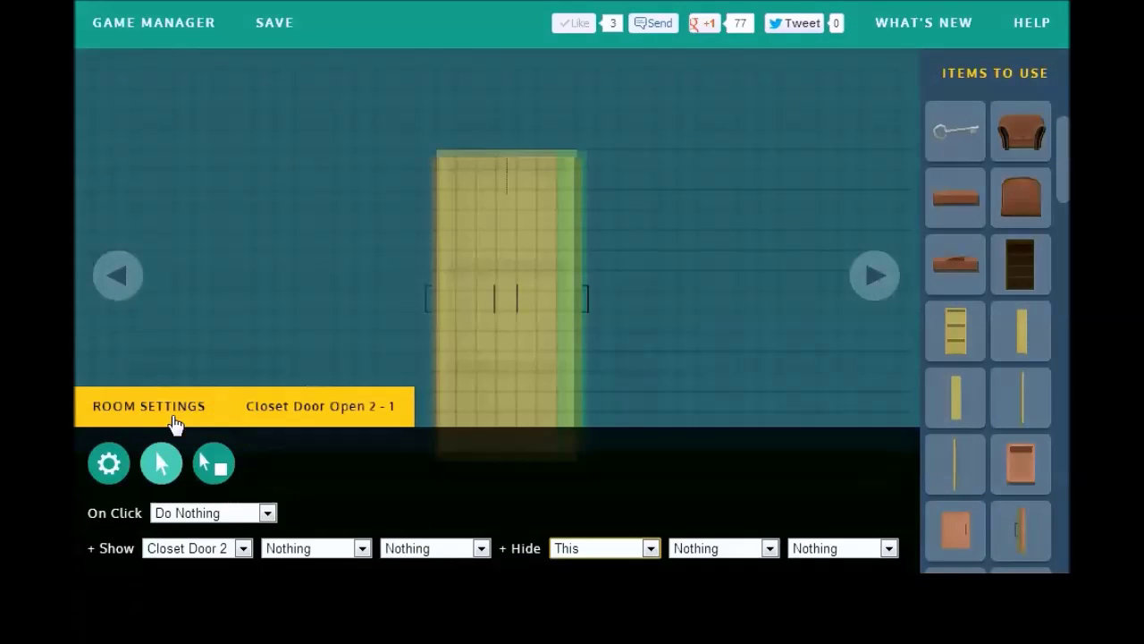
click(214, 415)
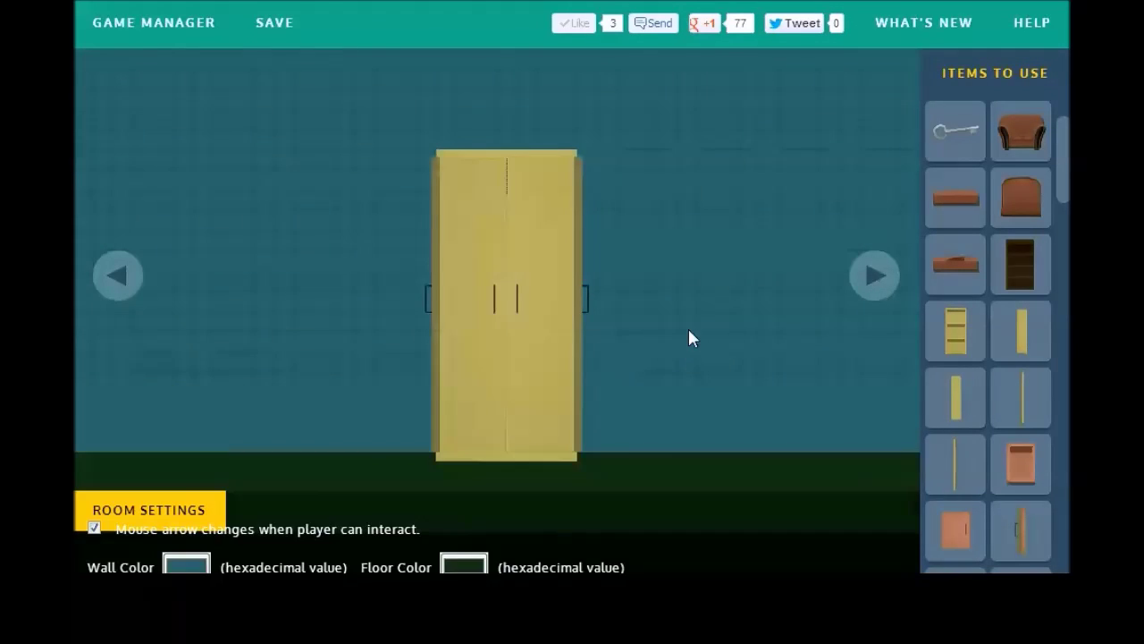
click(889, 282)
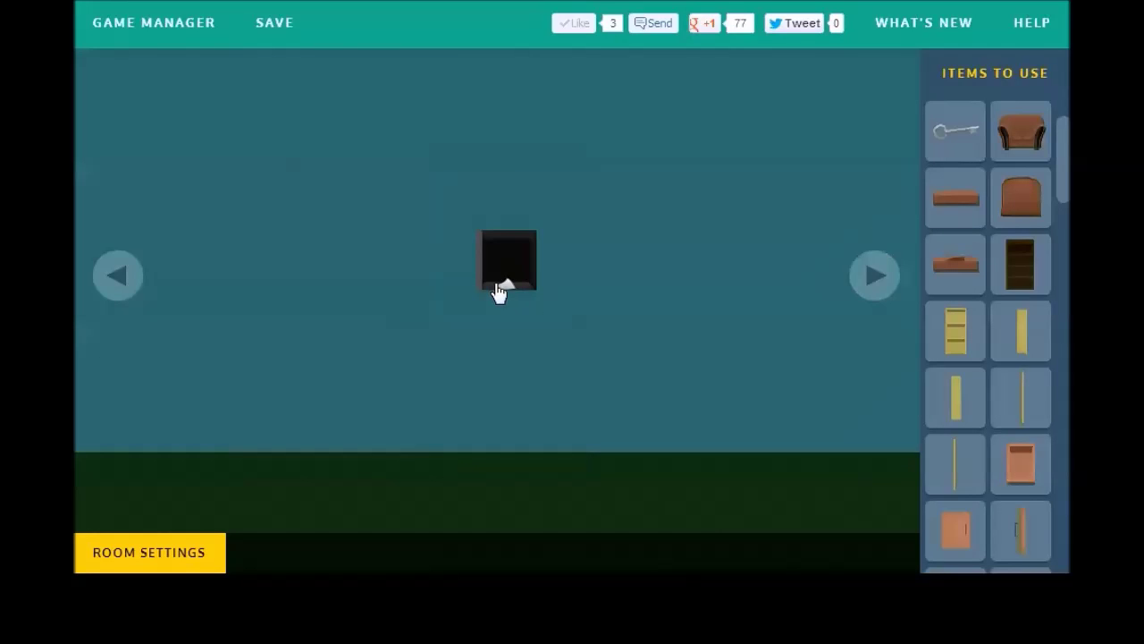
Step: Make clicking Piece Of Paper 2 - 1 show Closet Door 1 - 2 and 2 - 2
click(506, 269)
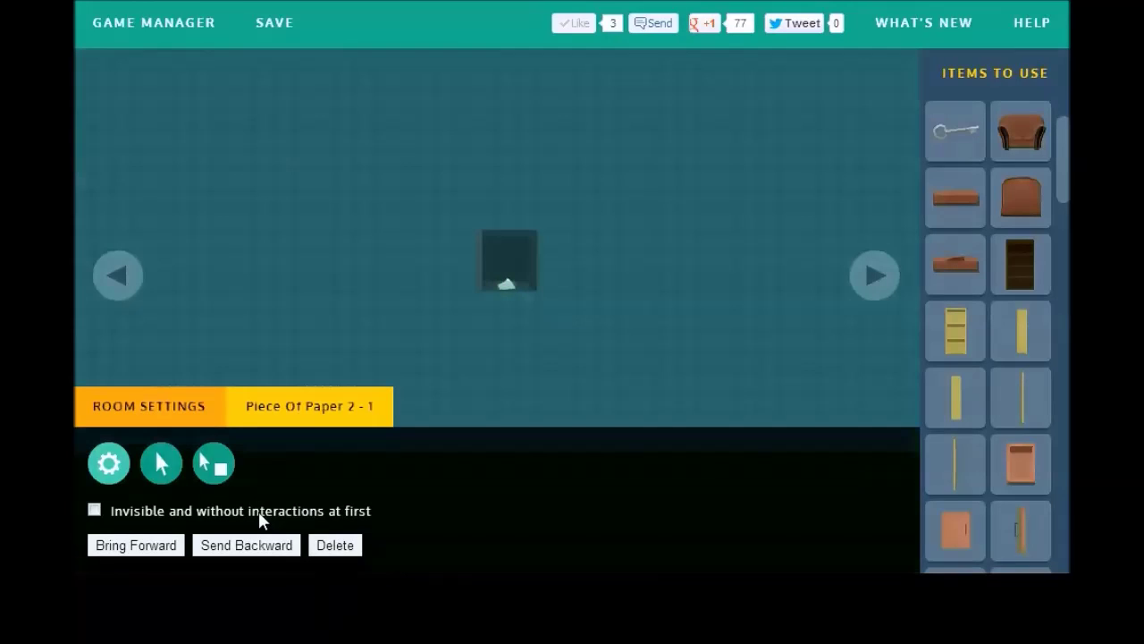
click(159, 481)
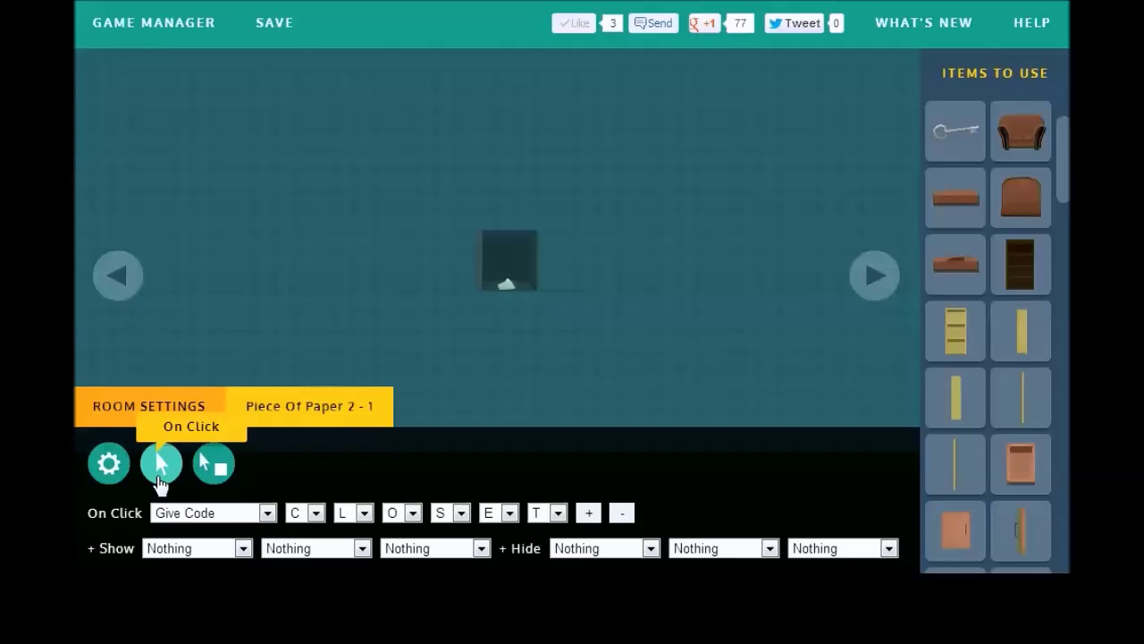
click(211, 555)
click(236, 479)
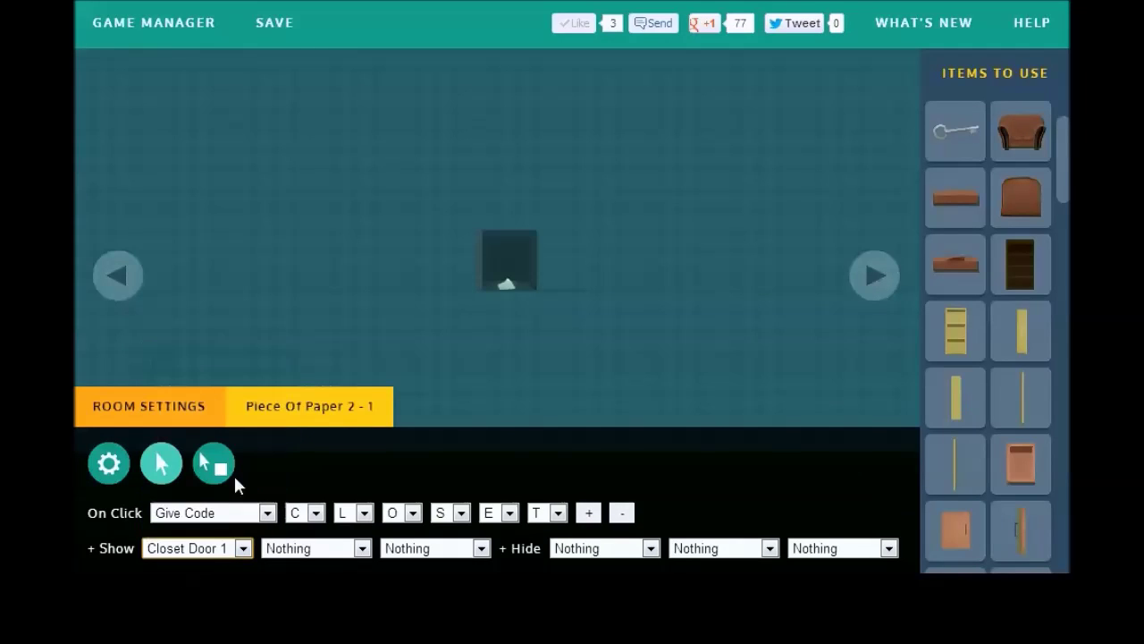
click(318, 553)
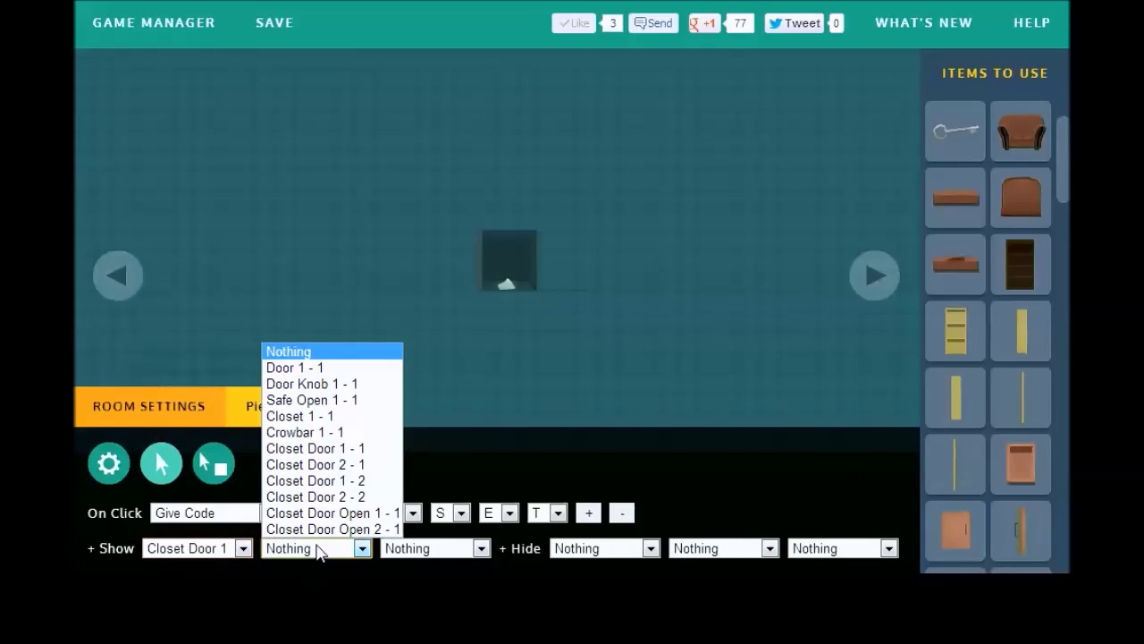
click(365, 497)
Step: Have the paper also hide Closet Door 1 - 1 and 2 - 1, then save the game
click(622, 554)
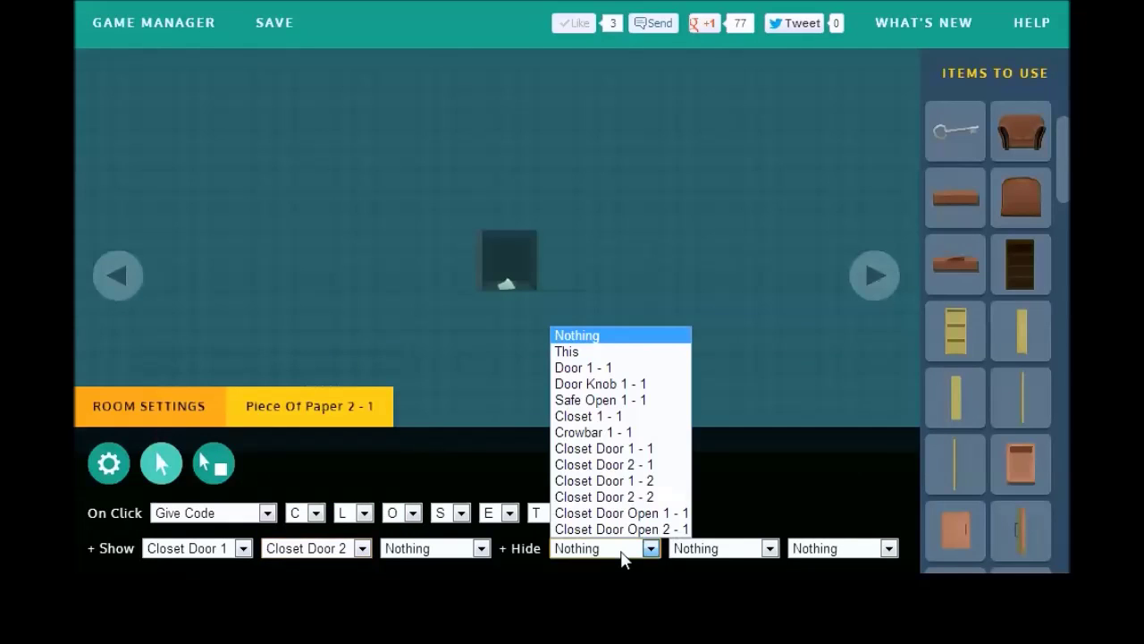
click(636, 448)
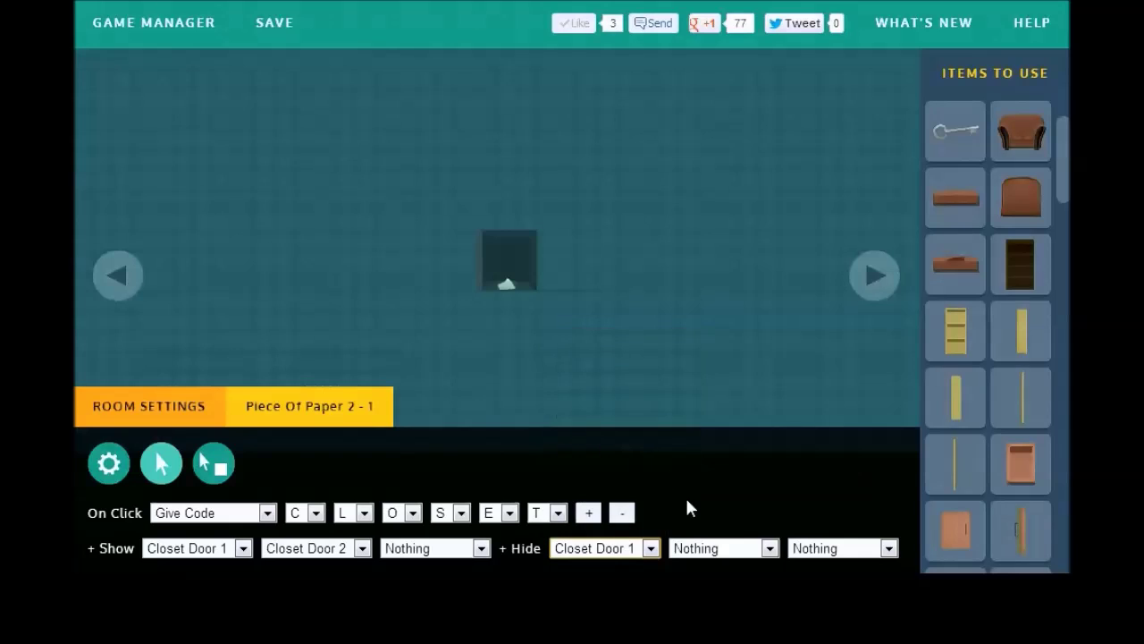
click(712, 553)
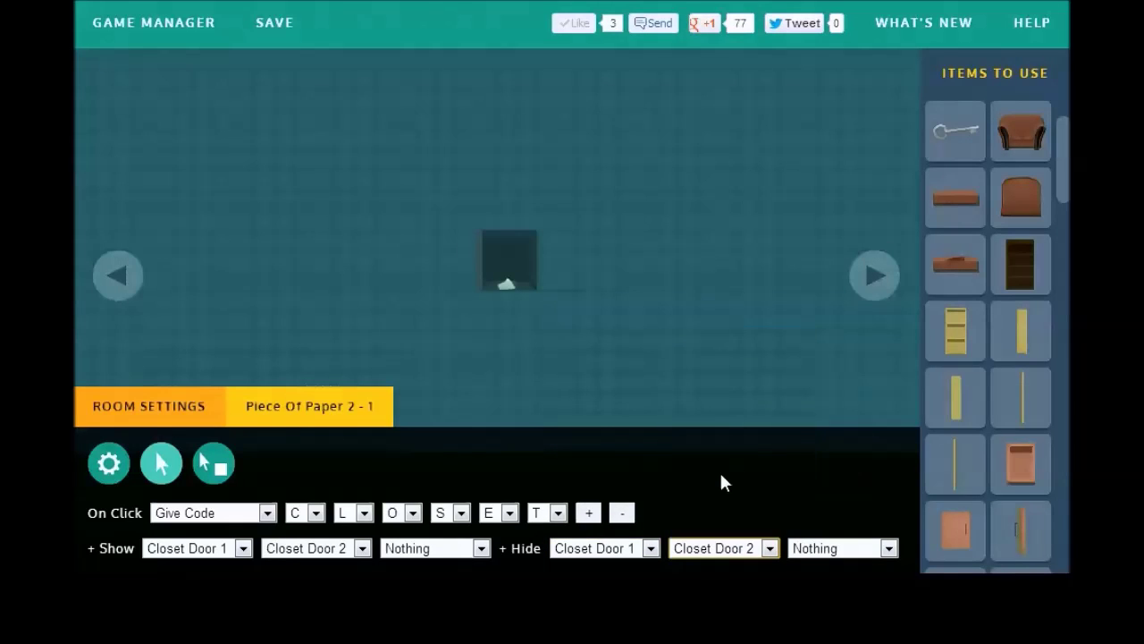
click(720, 470)
click(273, 41)
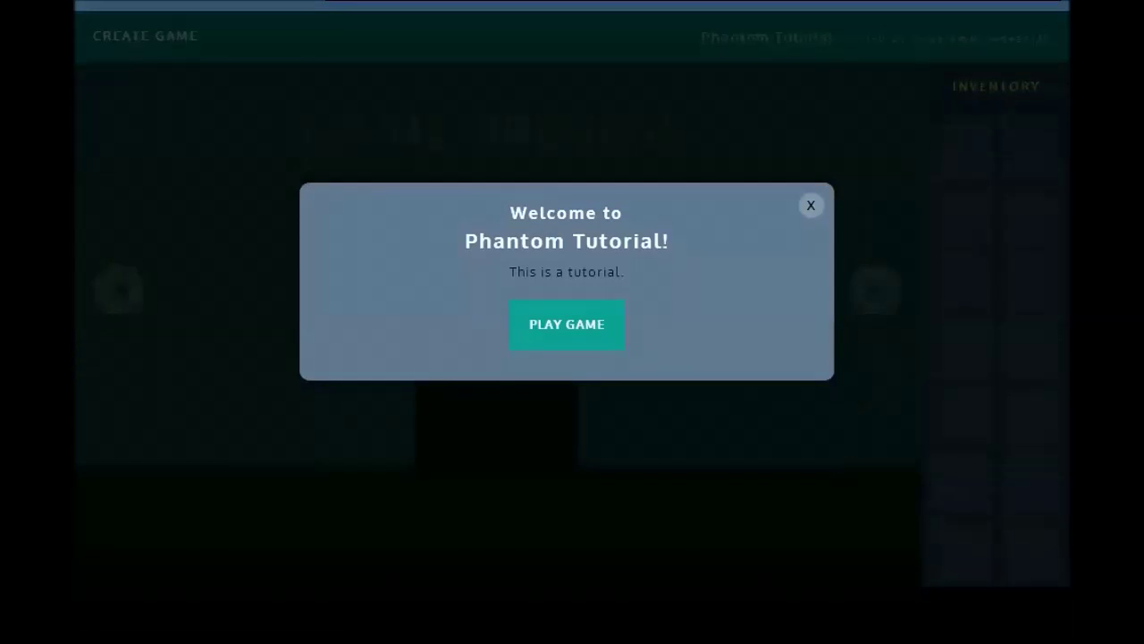
Step: Start the game preview and turn between the closet wall and the dark-box wall
click(544, 317)
click(874, 275)
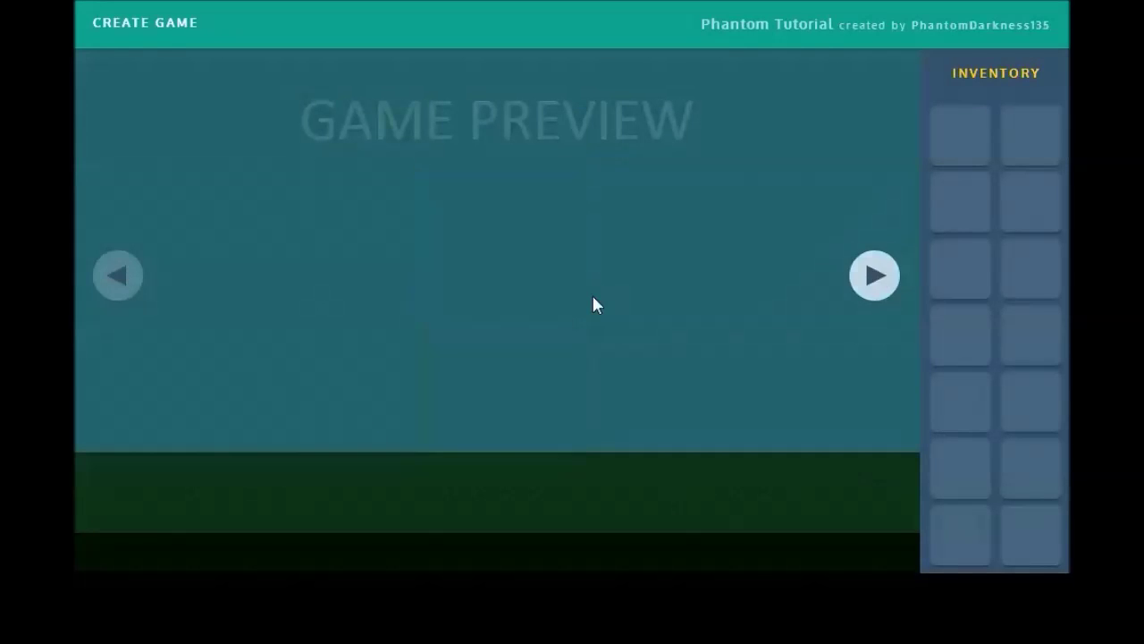
click(858, 278)
click(137, 279)
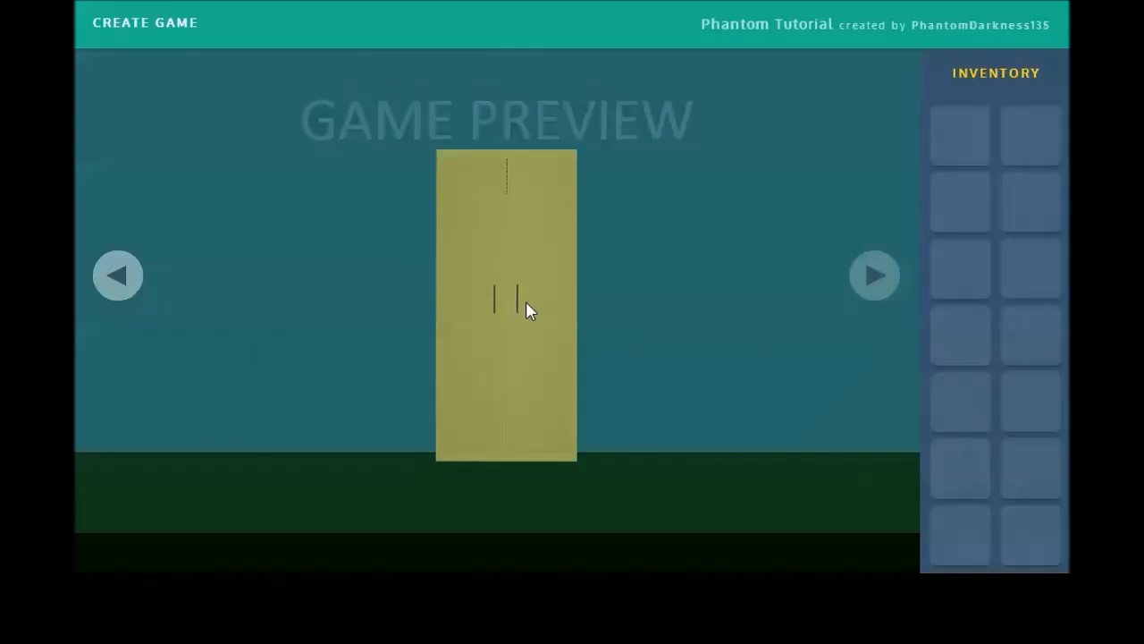
click(880, 279)
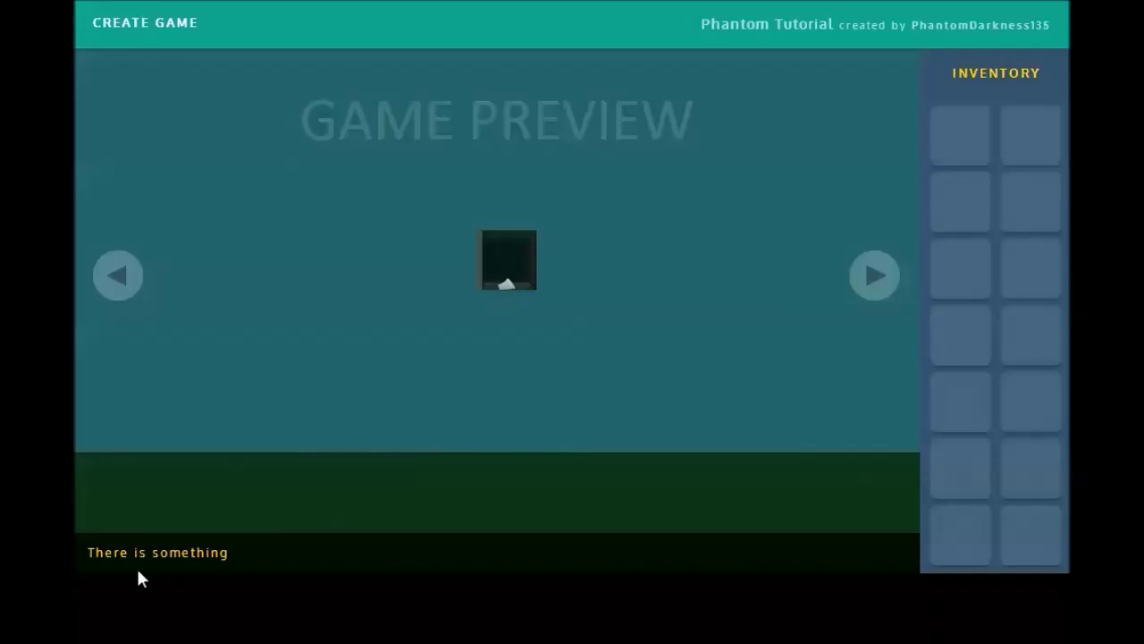
click(130, 289)
Step: Open the closet, take the crowbar from its shelves, and close its left door
click(491, 304)
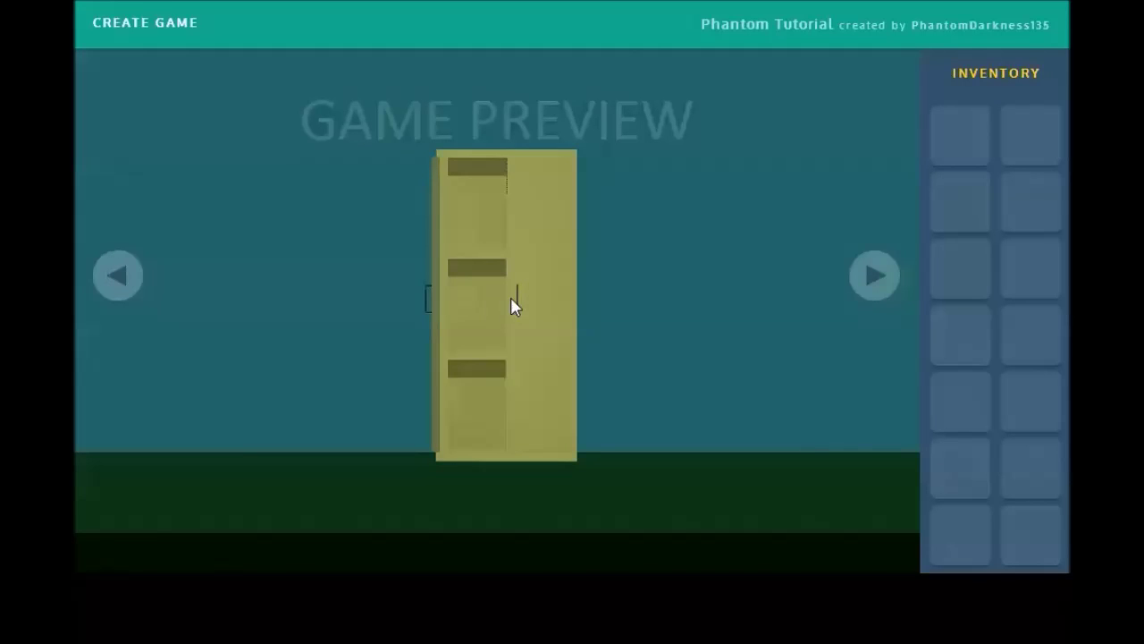
click(556, 380)
click(572, 363)
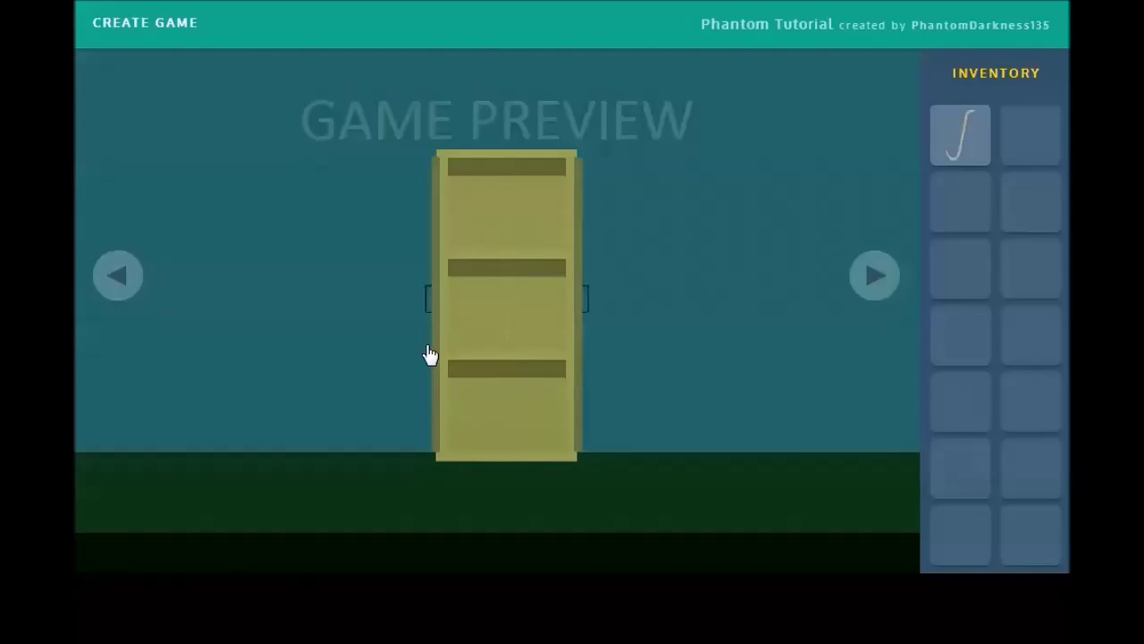
click(442, 329)
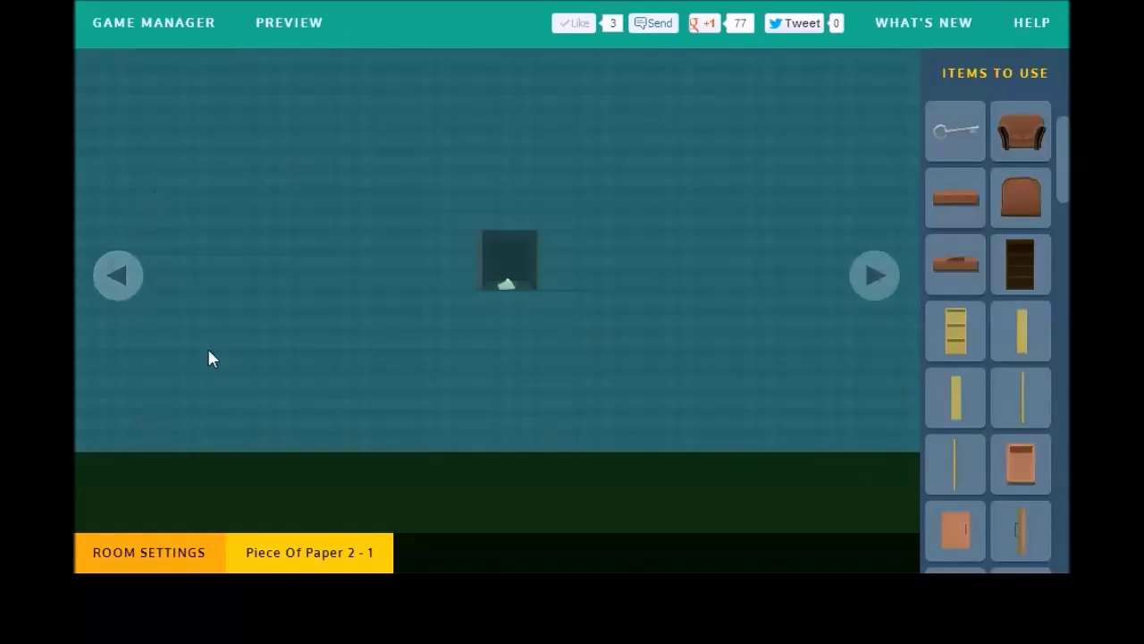
Step: Add a safe over the central black box and set its click action to Ask Code
drag(1062, 125, 1062, 215)
drag(1058, 263, 1051, 432)
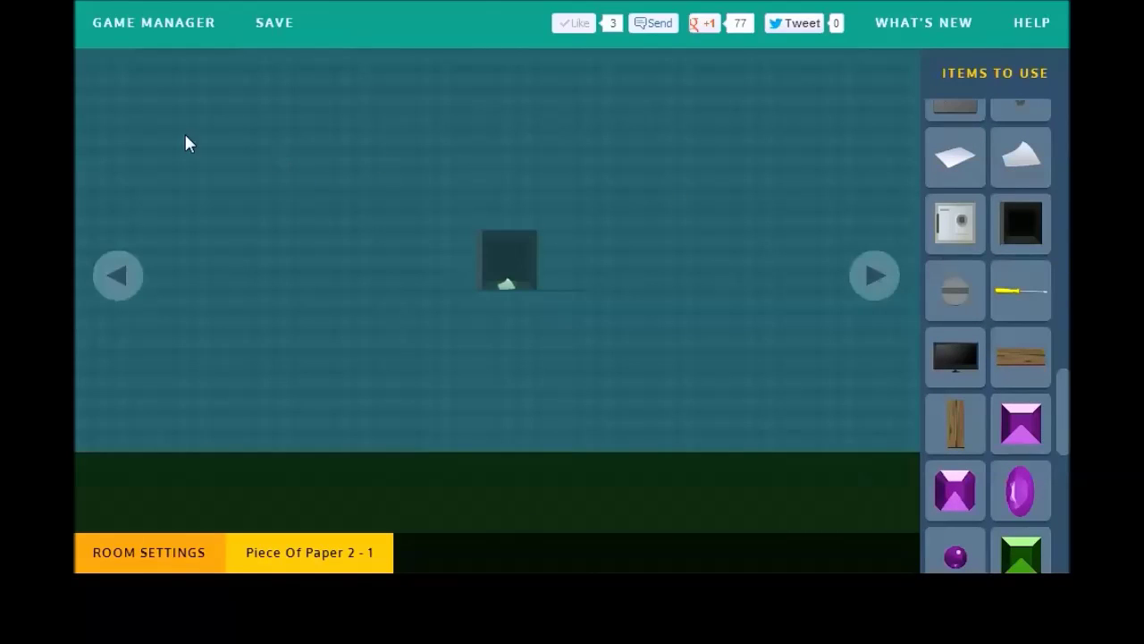
click(146, 427)
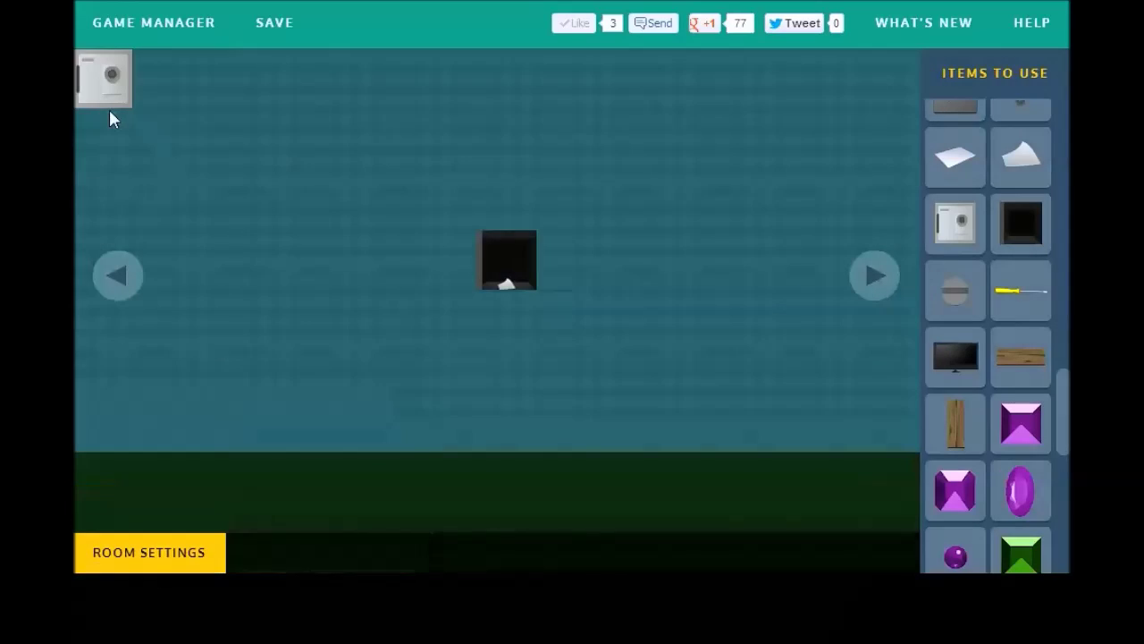
drag(111, 99, 522, 276)
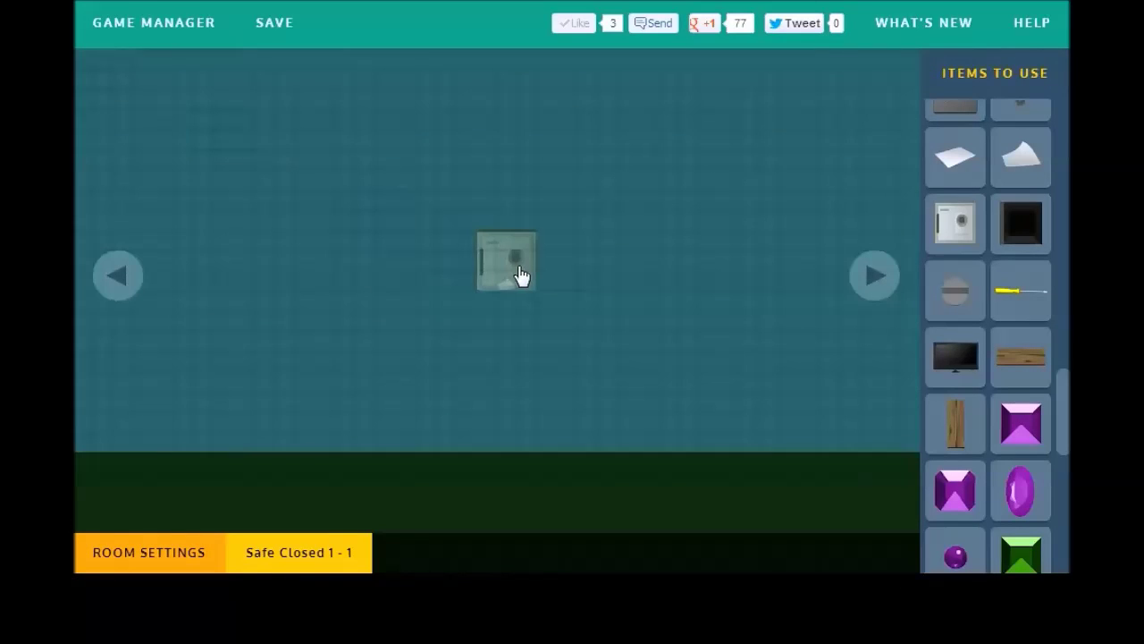
click(160, 478)
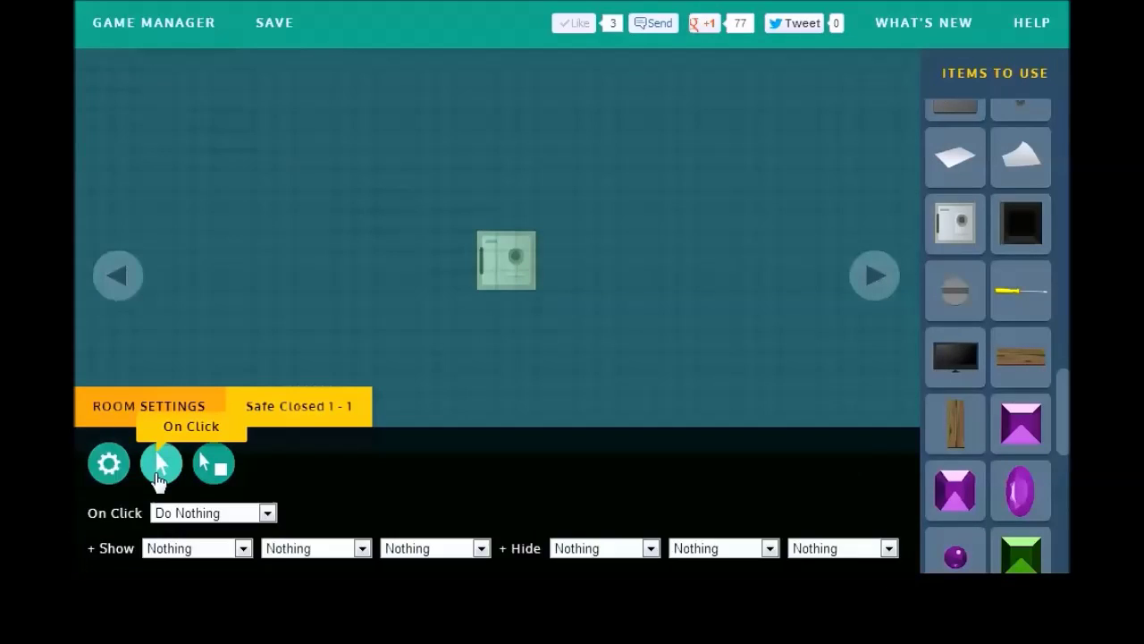
click(210, 513)
Step: Set the safe's code to the three digits 1 2 3
click(203, 548)
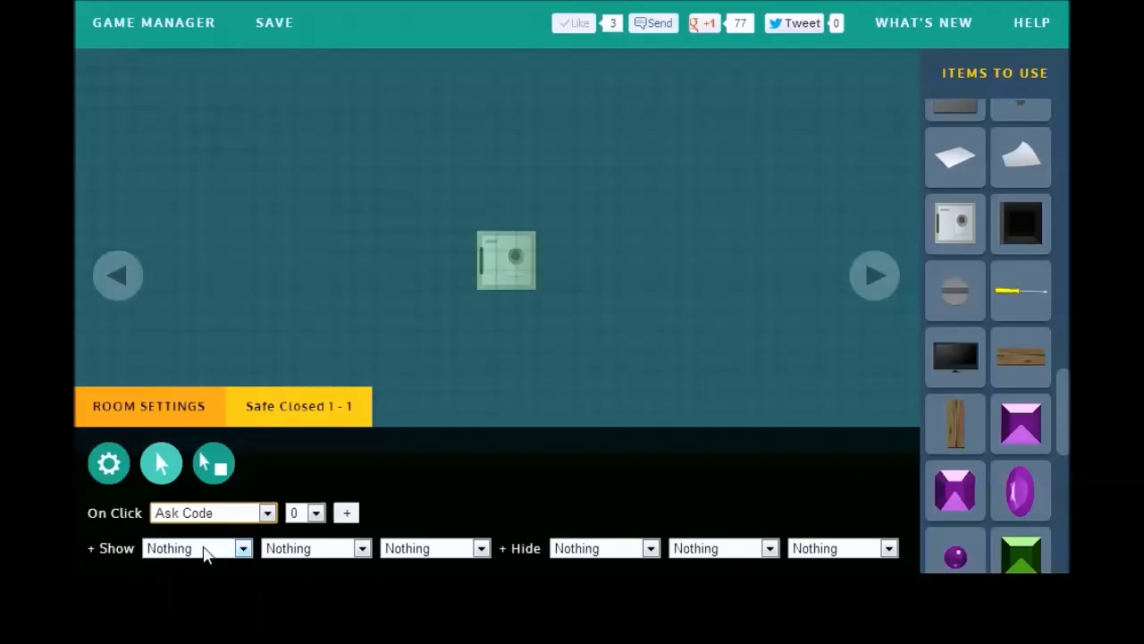
click(304, 512)
click(293, 284)
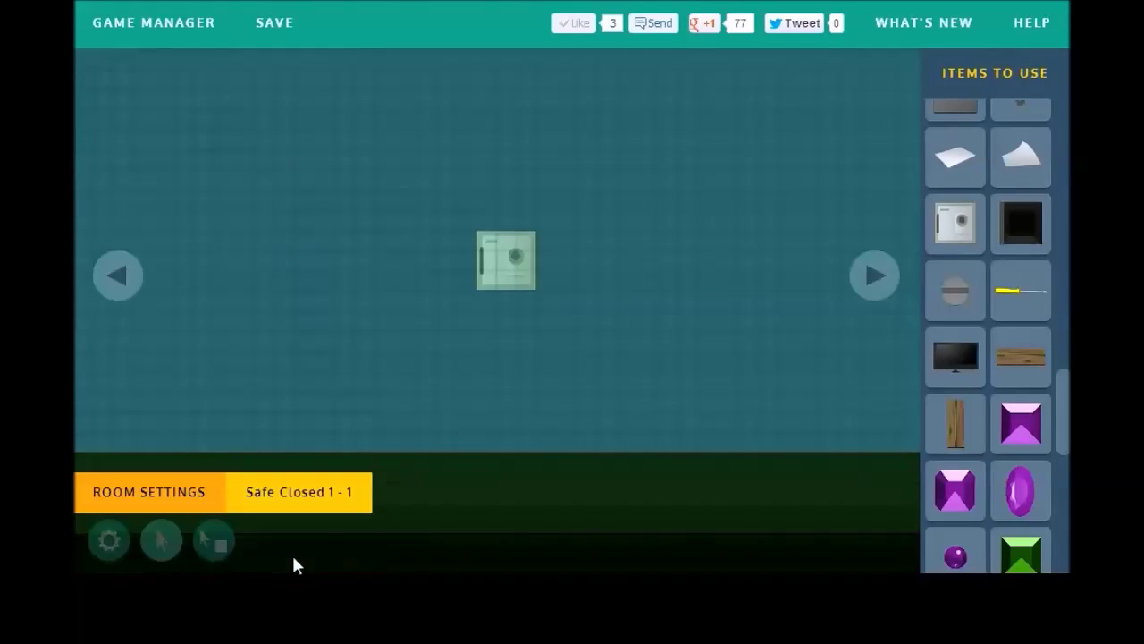
click(305, 514)
click(358, 217)
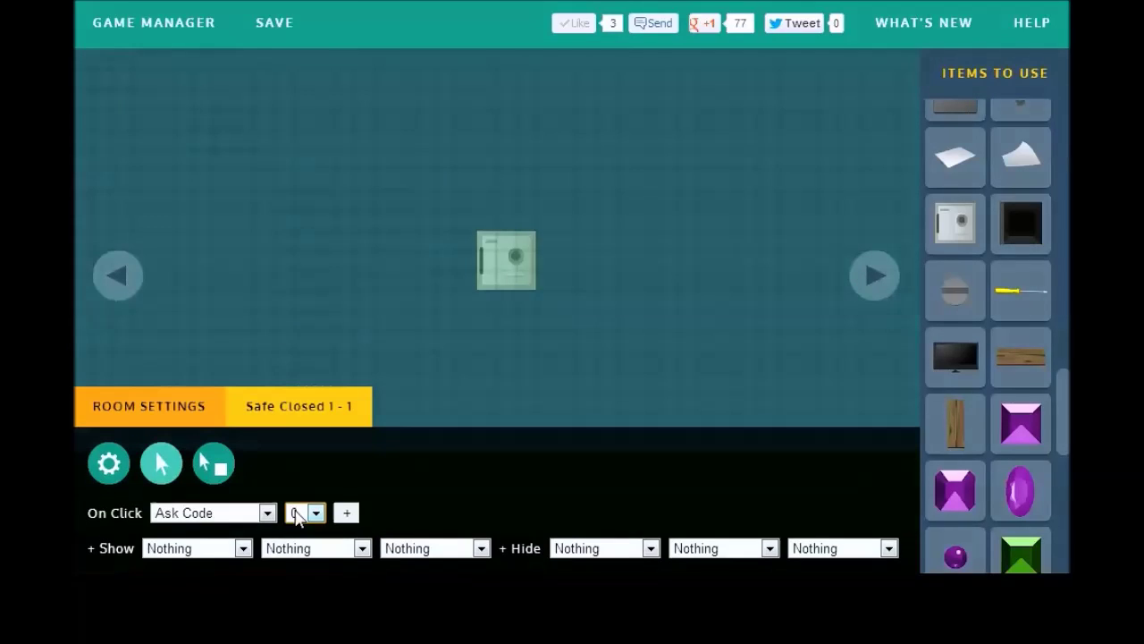
click(295, 514)
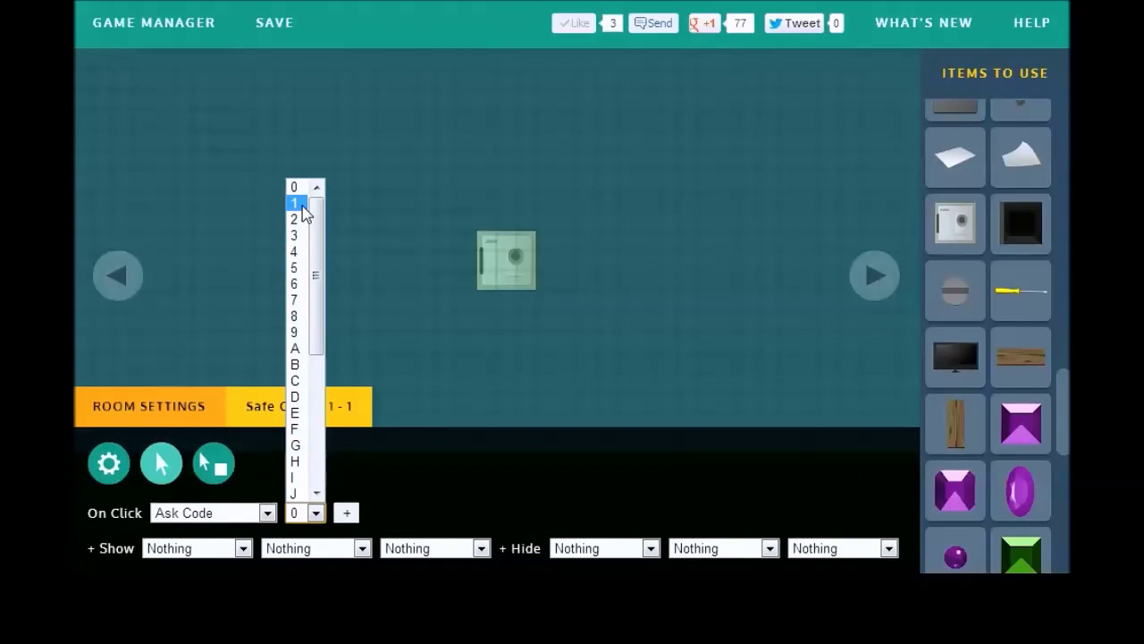
click(302, 204)
click(396, 512)
click(364, 512)
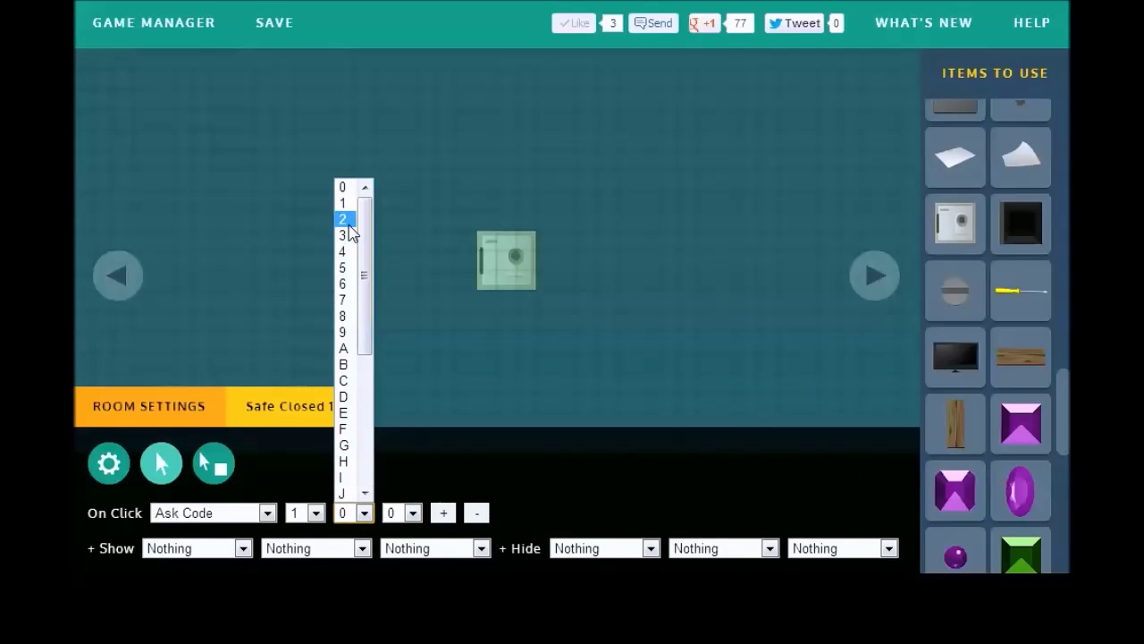
click(349, 223)
click(407, 516)
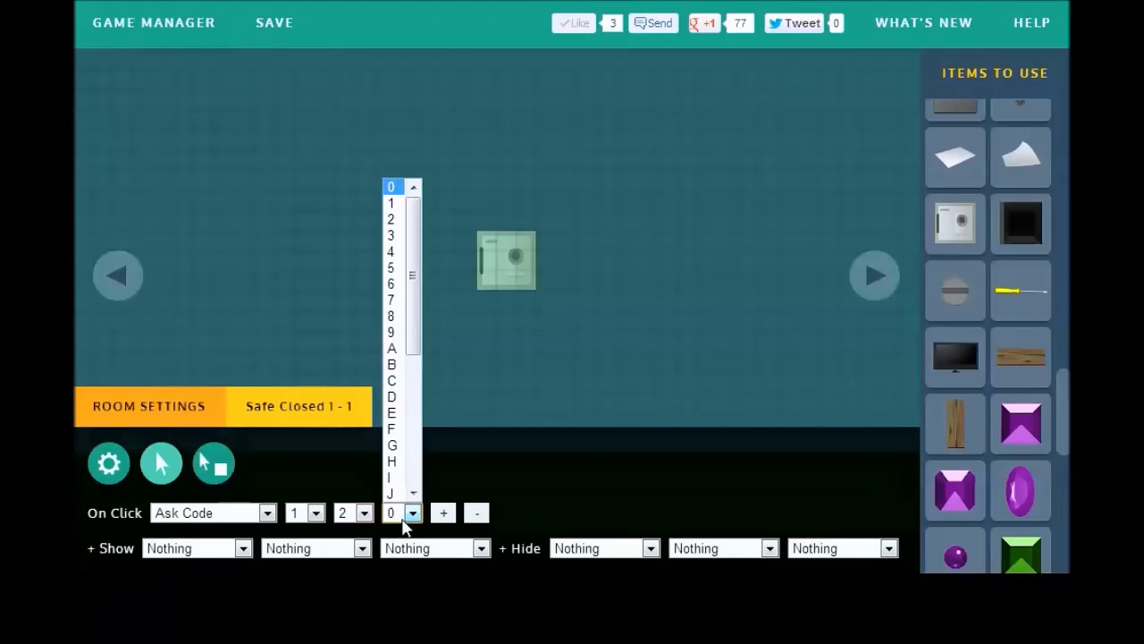
click(393, 241)
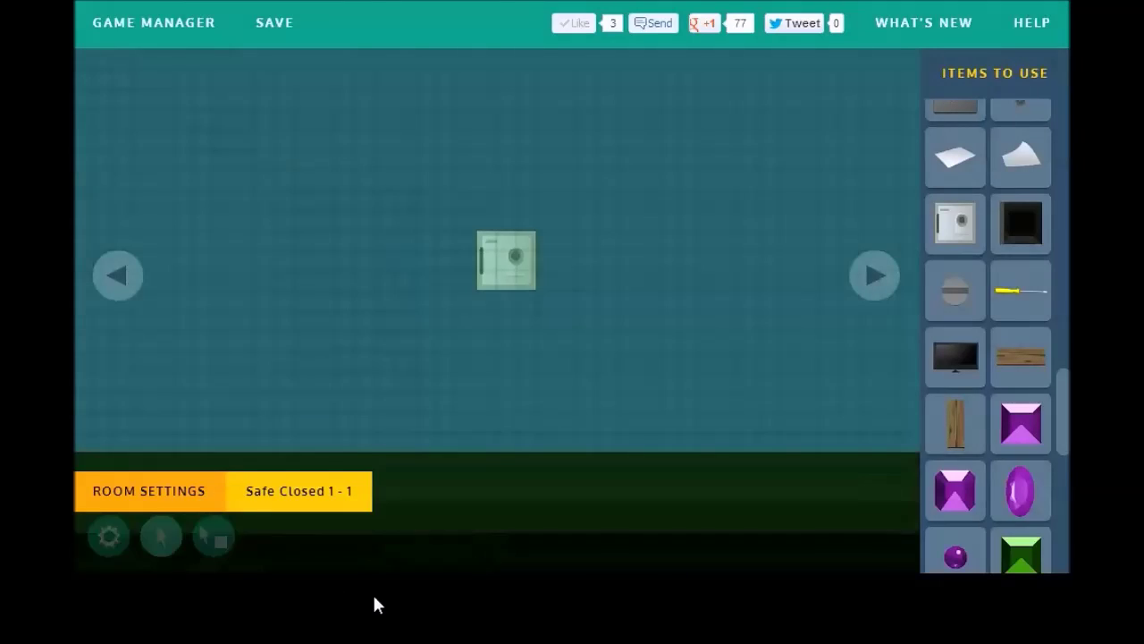
Step: Make the closed safe hide itself once the code is entered
mouse_move(264, 552)
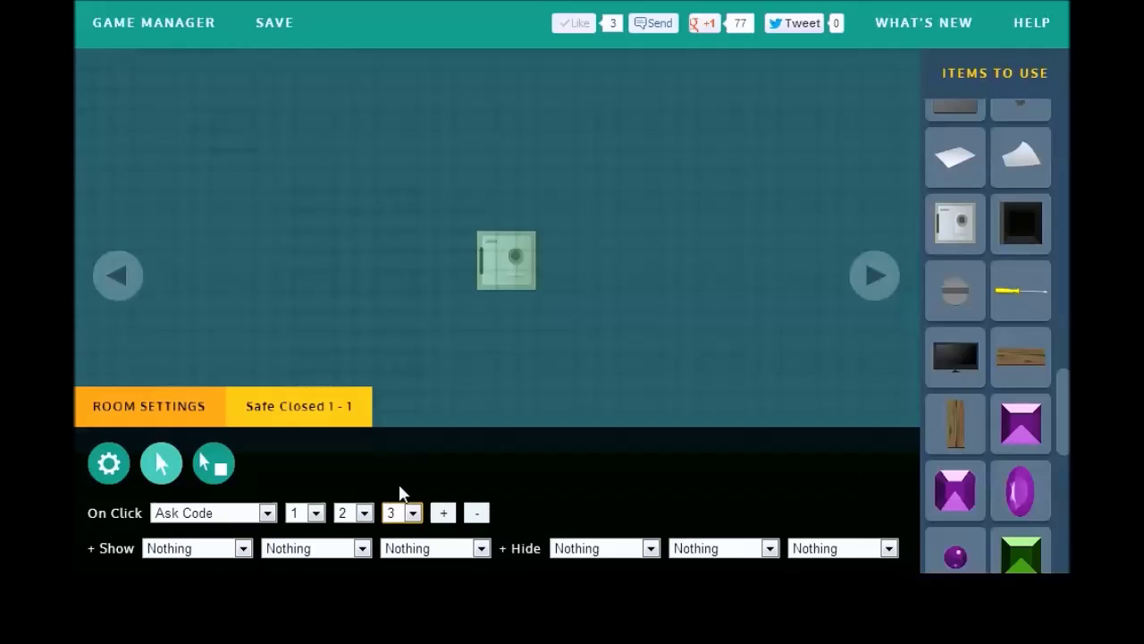
click(633, 553)
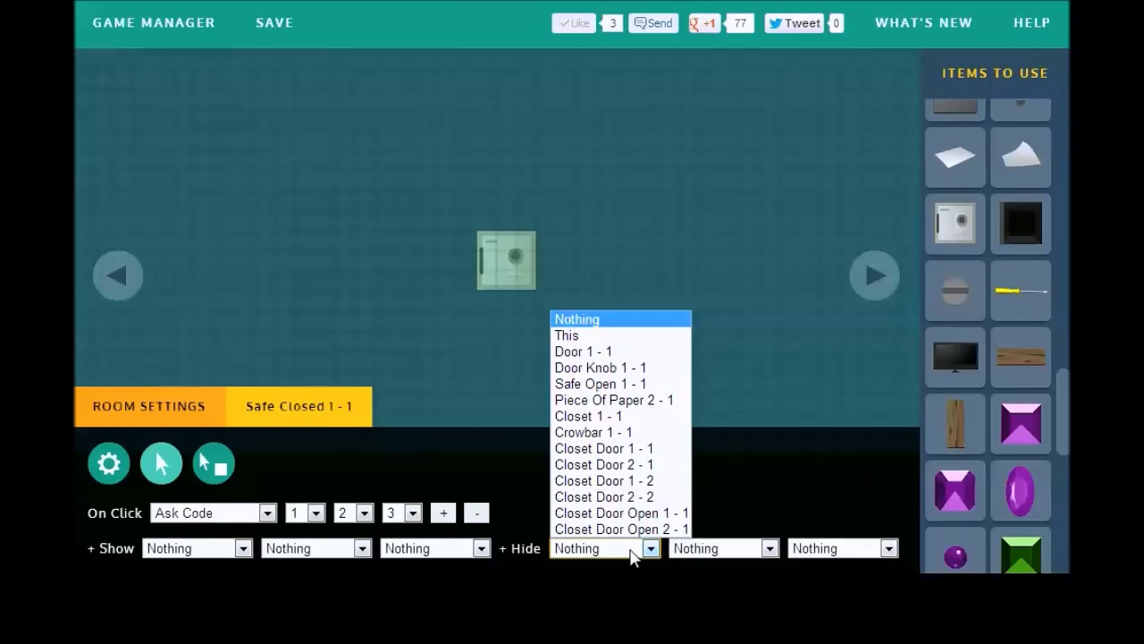
click(595, 335)
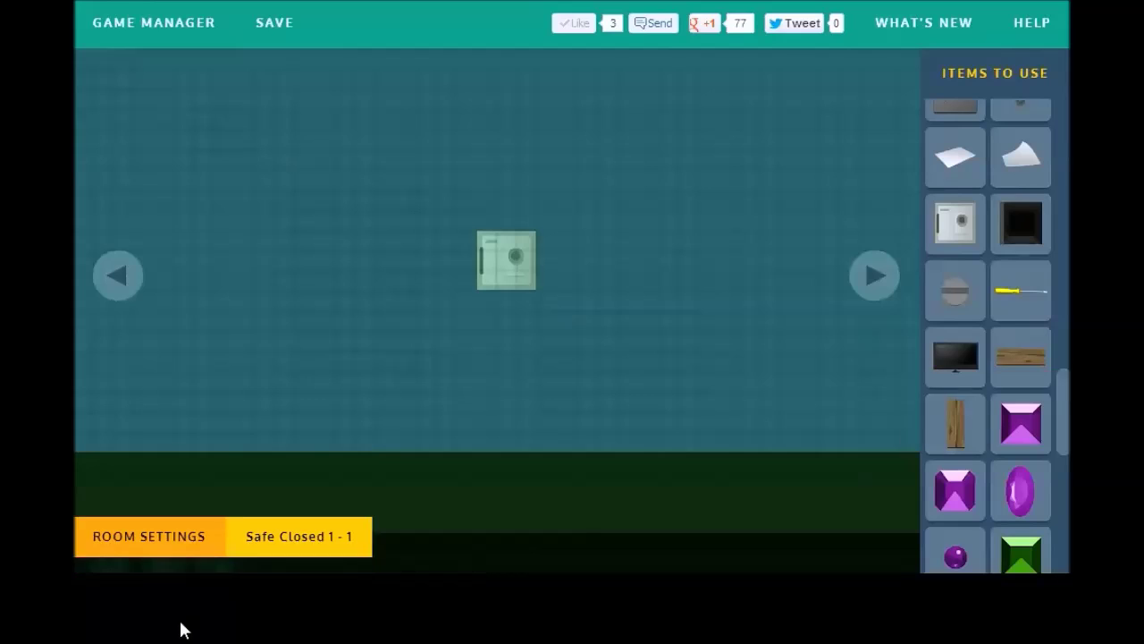
Step: Move the horizontal wooden plank to the lower left of the room
mouse_move(152, 550)
click(149, 406)
drag(162, 90, 338, 417)
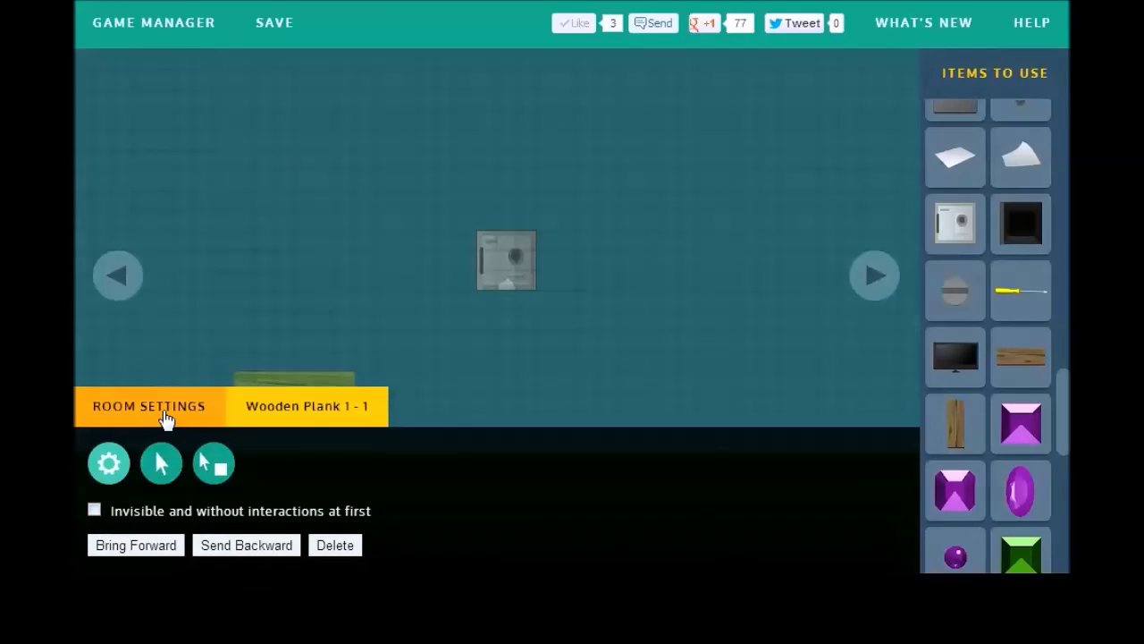
click(163, 410)
Step: Board up the safe with two upright Wooden Planks side by side
click(953, 426)
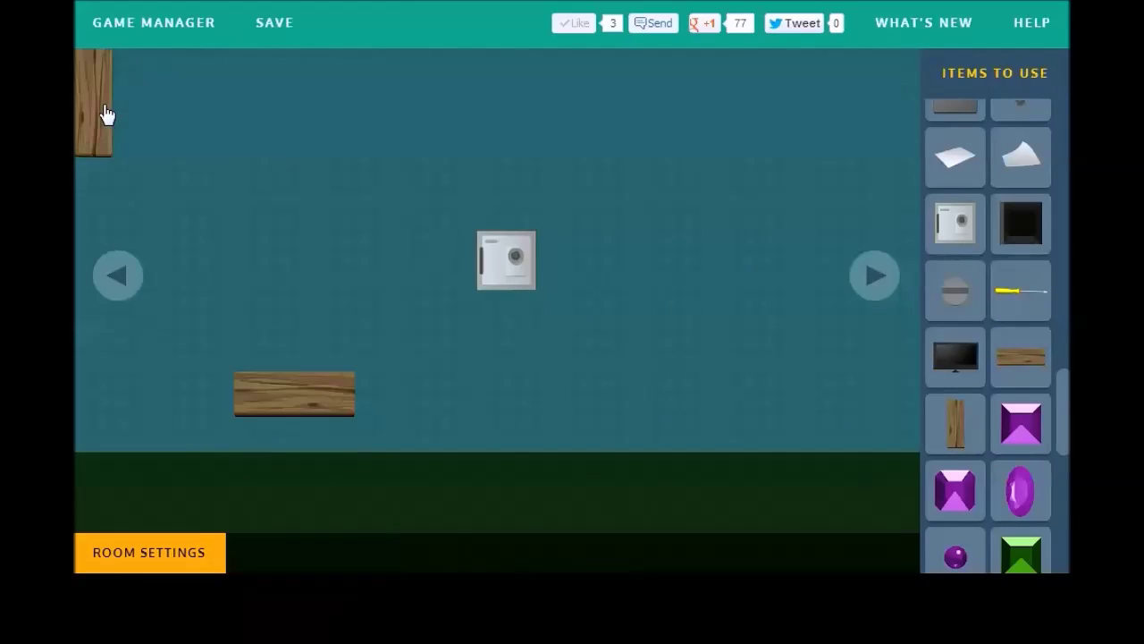
click(99, 138)
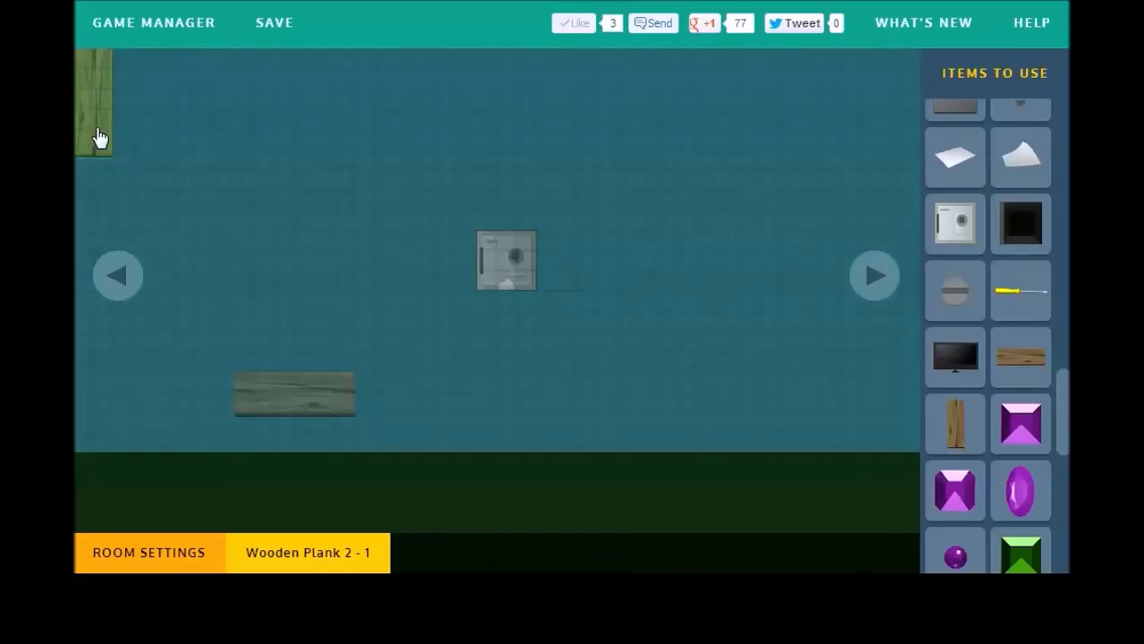
drag(127, 148, 501, 295)
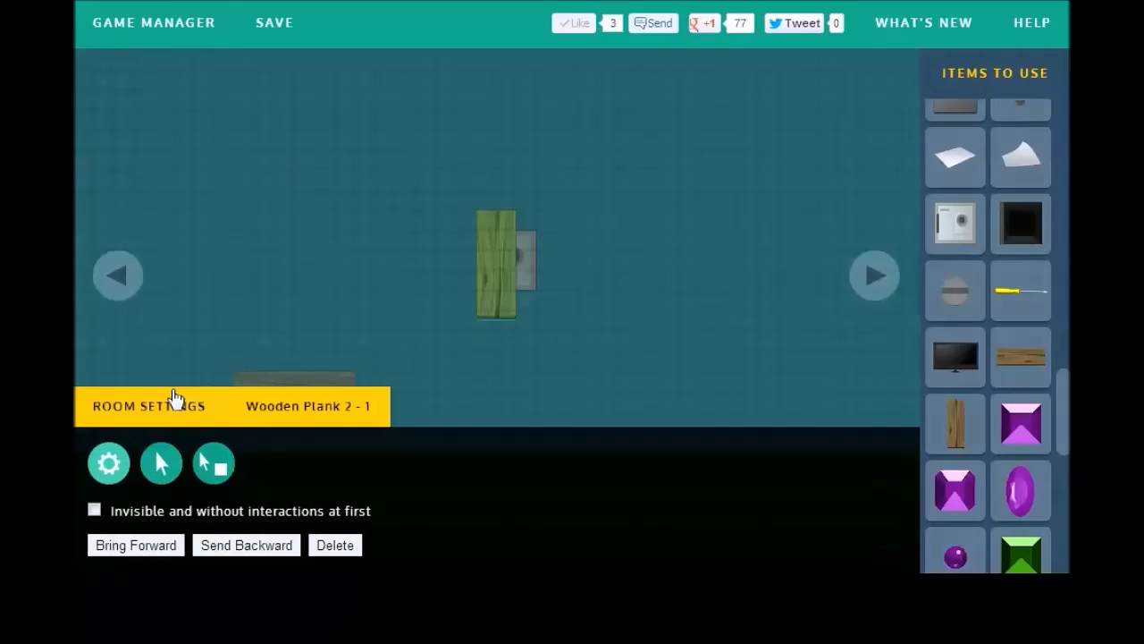
click(173, 399)
drag(97, 146, 536, 304)
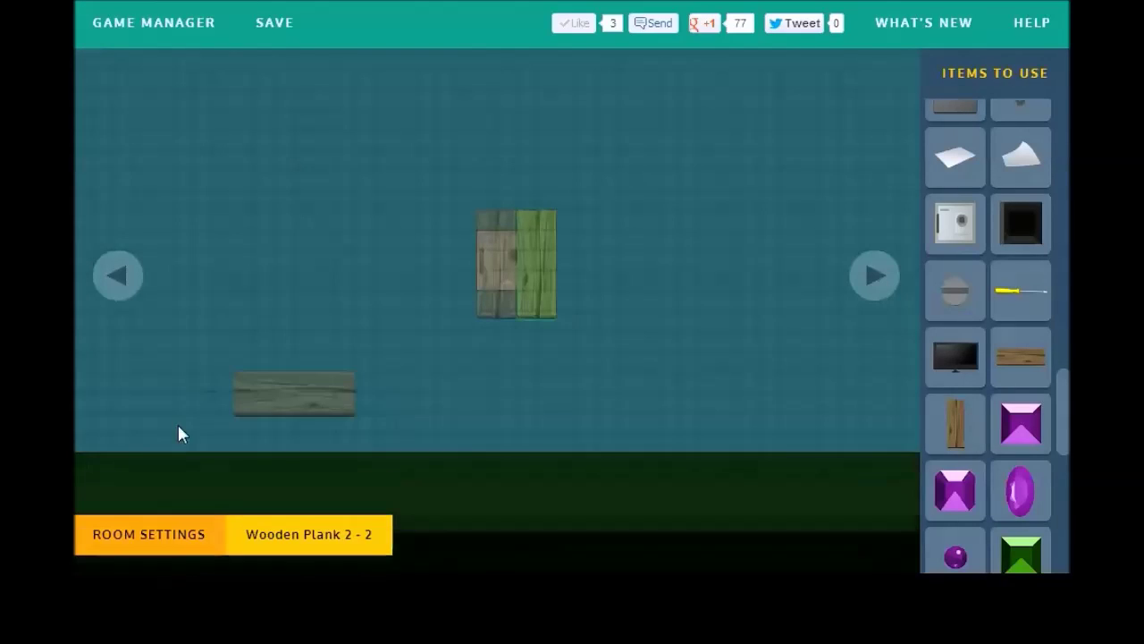
click(184, 426)
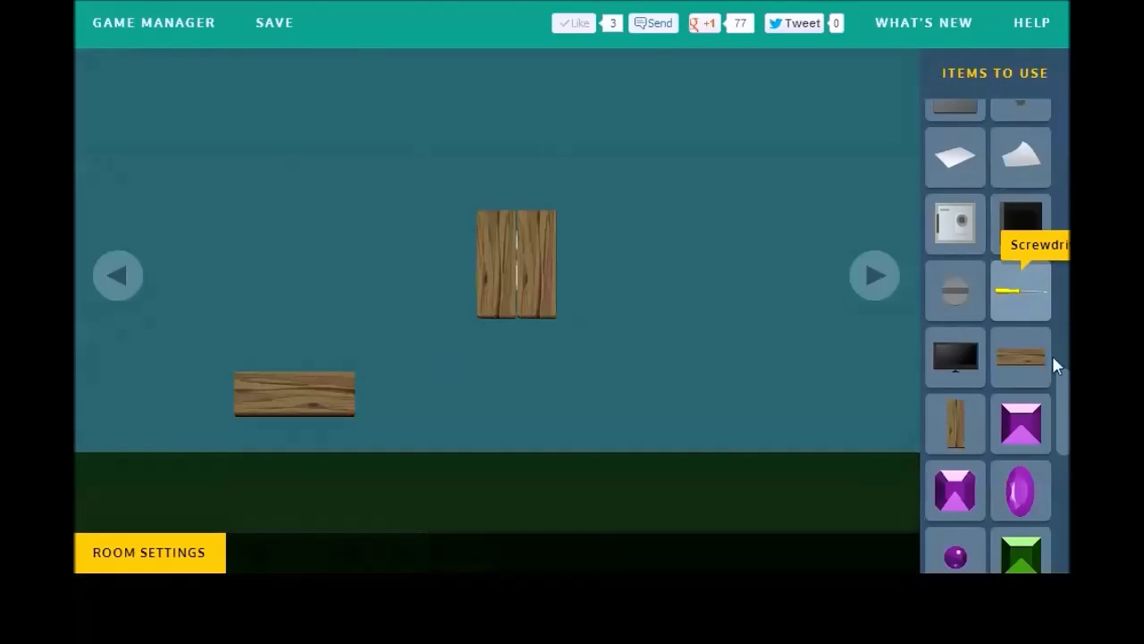
Step: Add a screw onto the upright planks and a nail to the room
scroll(1014, 362, up, 1)
click(938, 353)
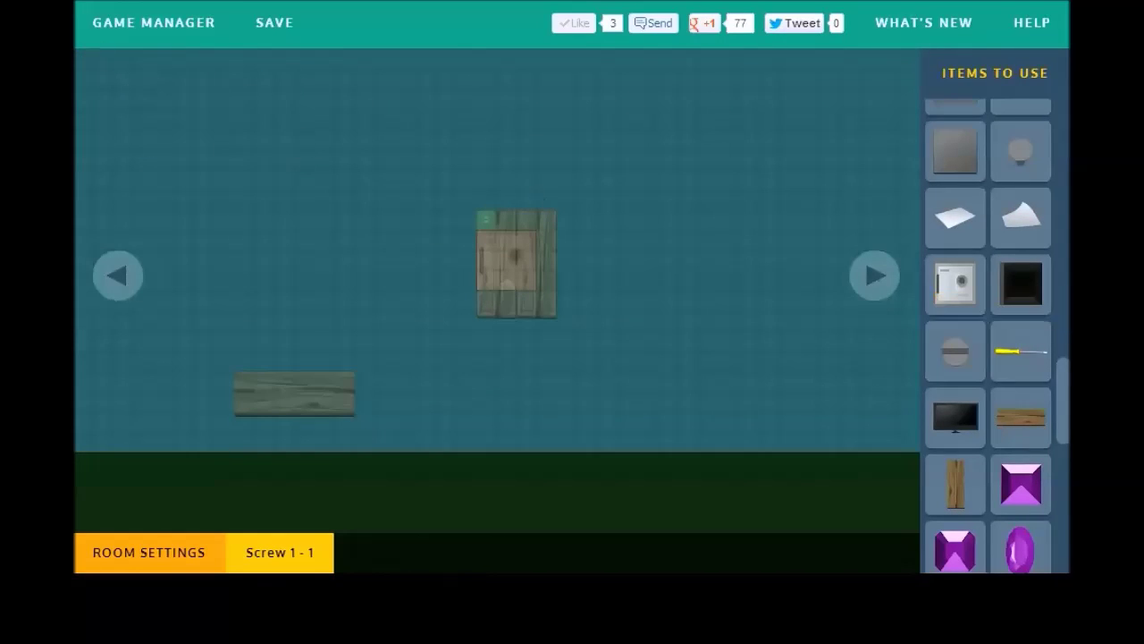
mouse_move(141, 524)
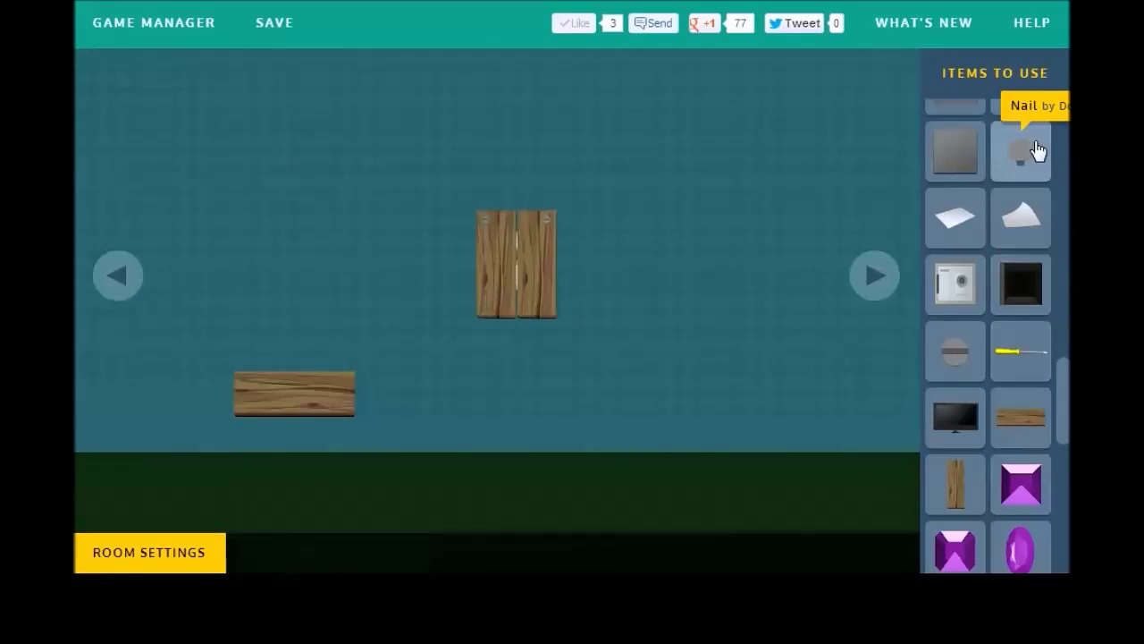
click(1030, 150)
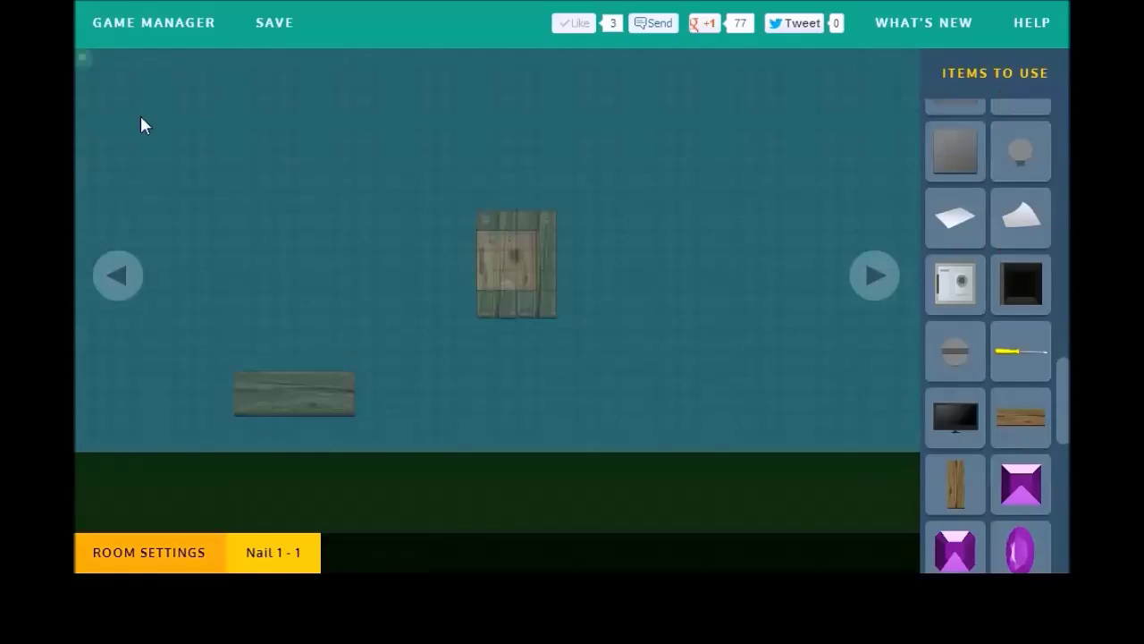
Step: Add a second nail to the room
click(238, 407)
click(91, 64)
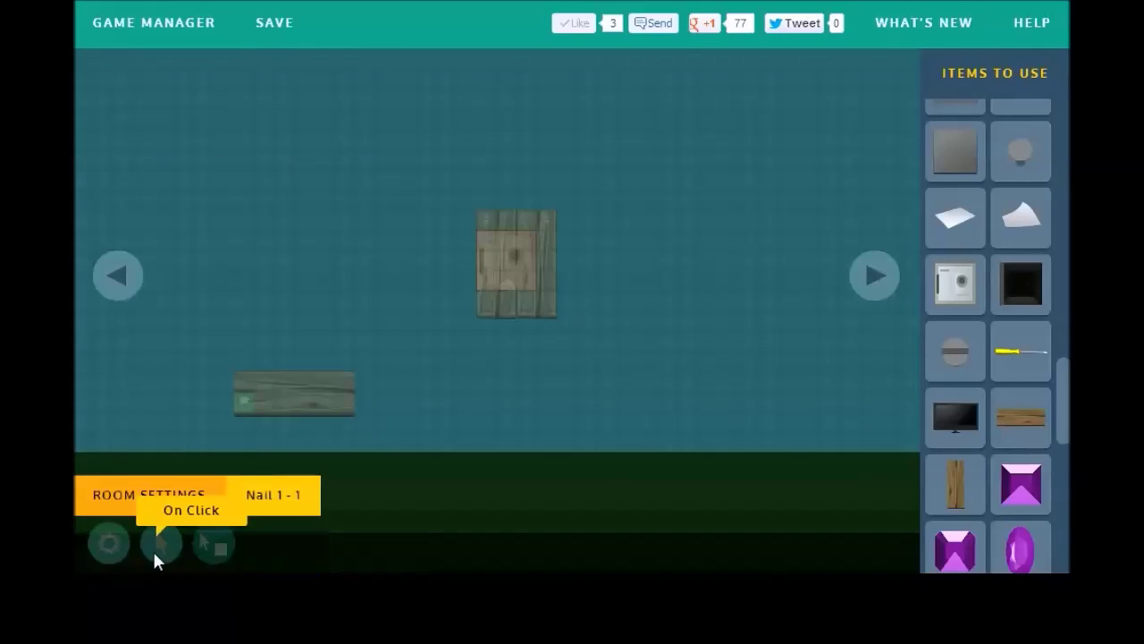
click(1026, 153)
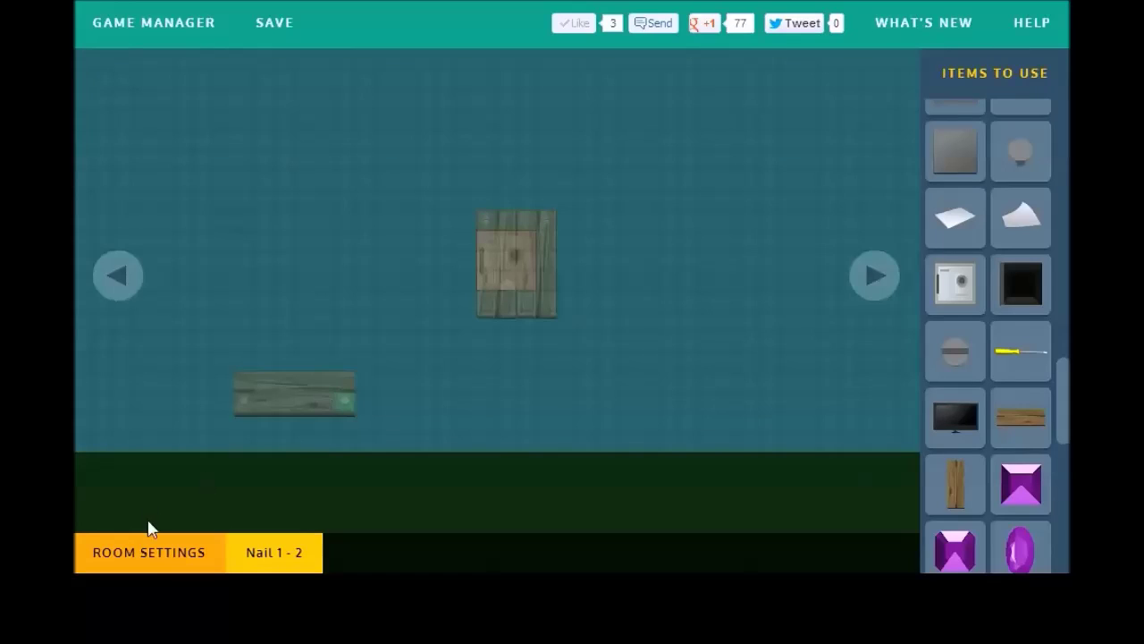
click(235, 404)
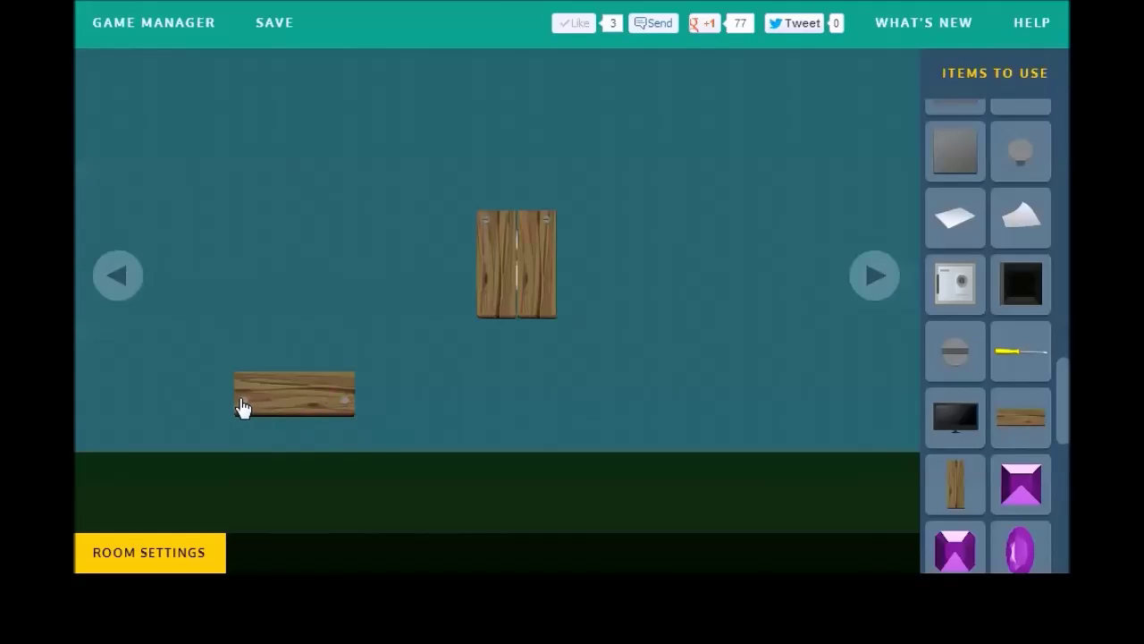
Step: Make the first nail hide itself when clicked while holding Crowbar 1 - 1
click(242, 407)
click(158, 460)
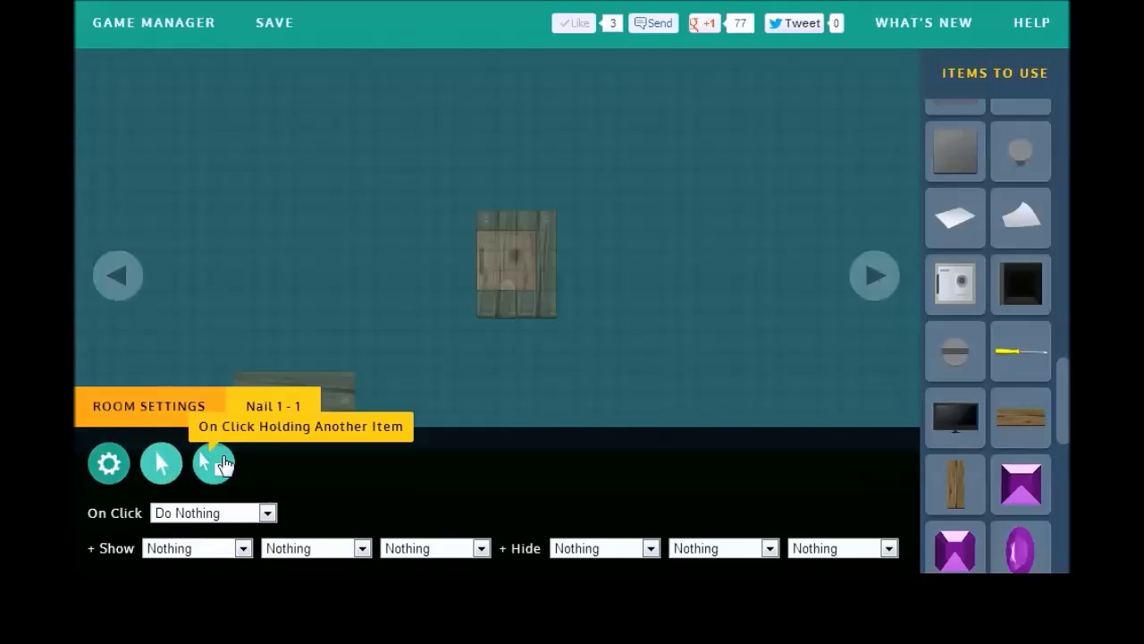
click(214, 462)
click(258, 513)
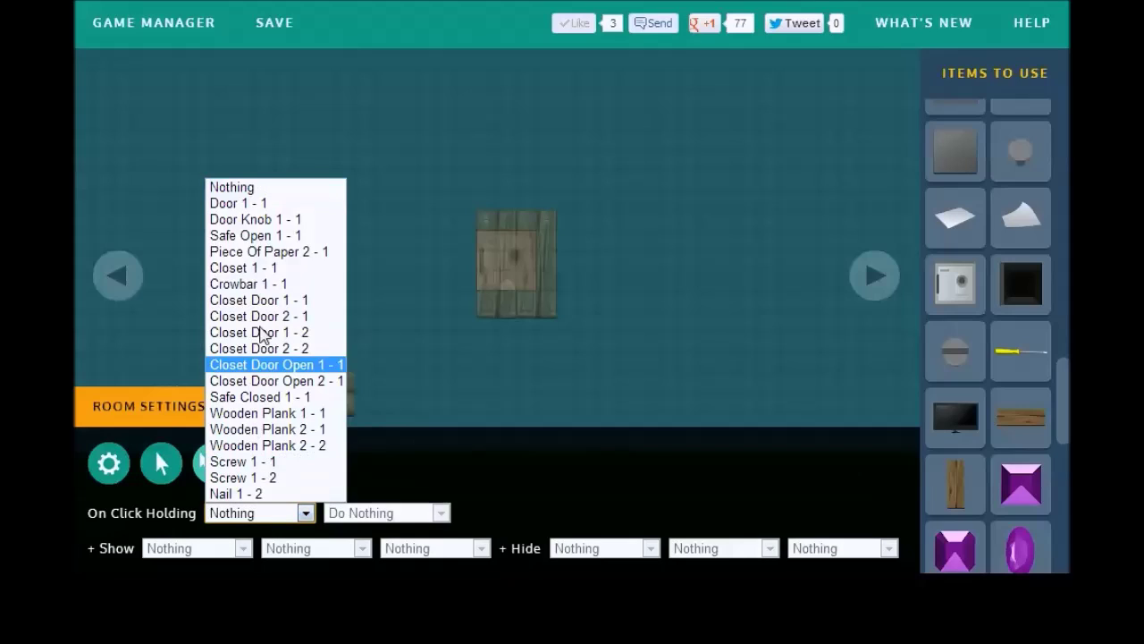
click(255, 284)
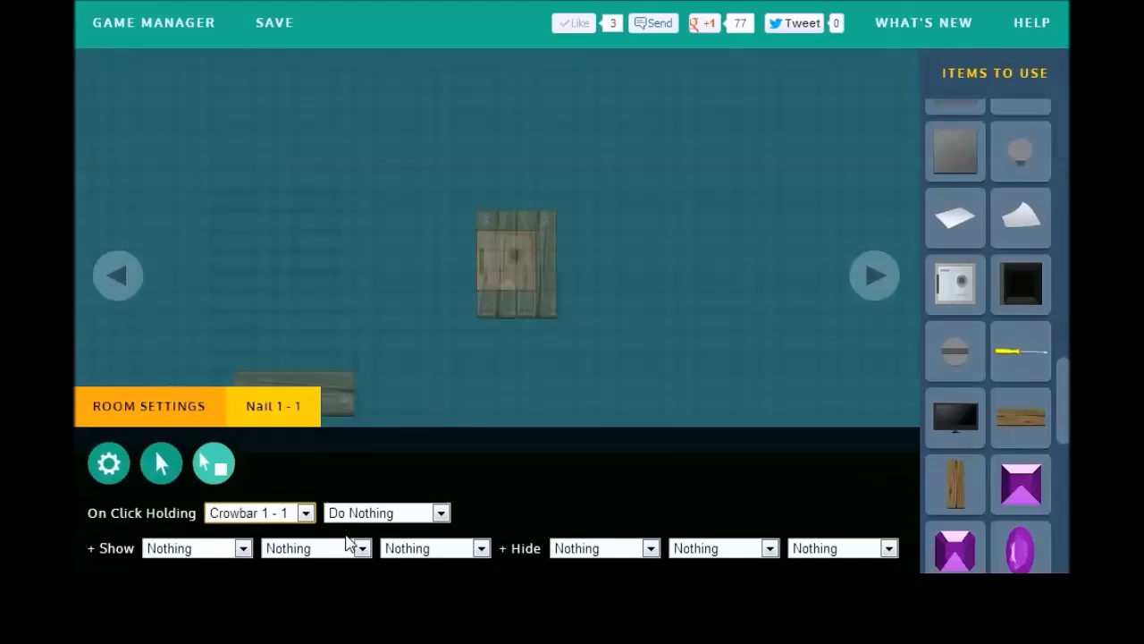
click(362, 515)
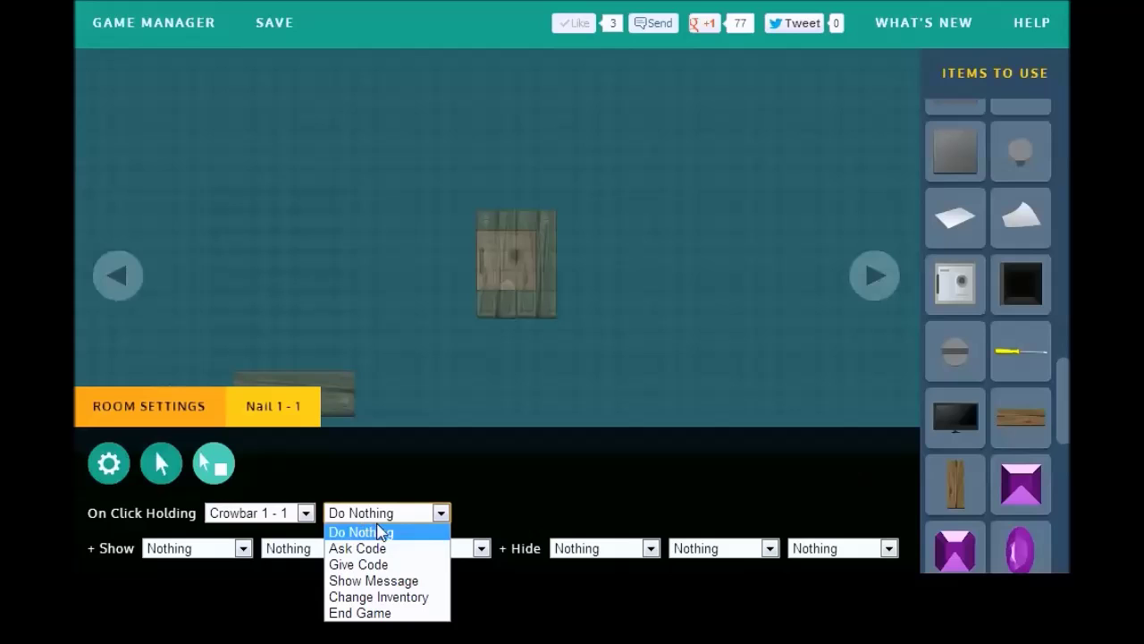
click(393, 490)
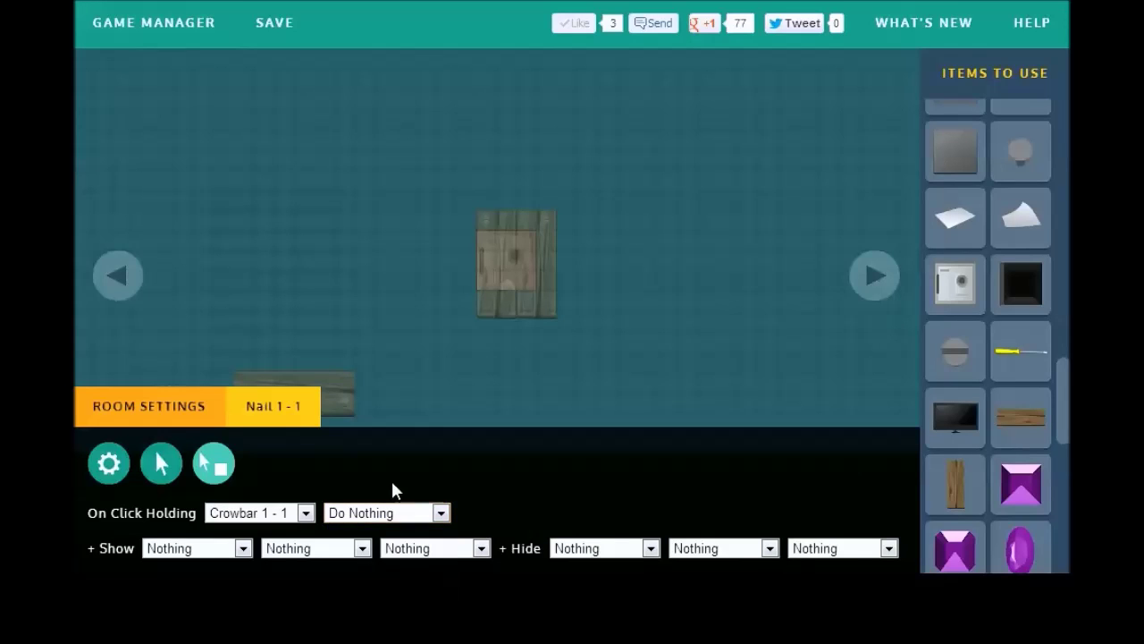
click(603, 548)
click(617, 247)
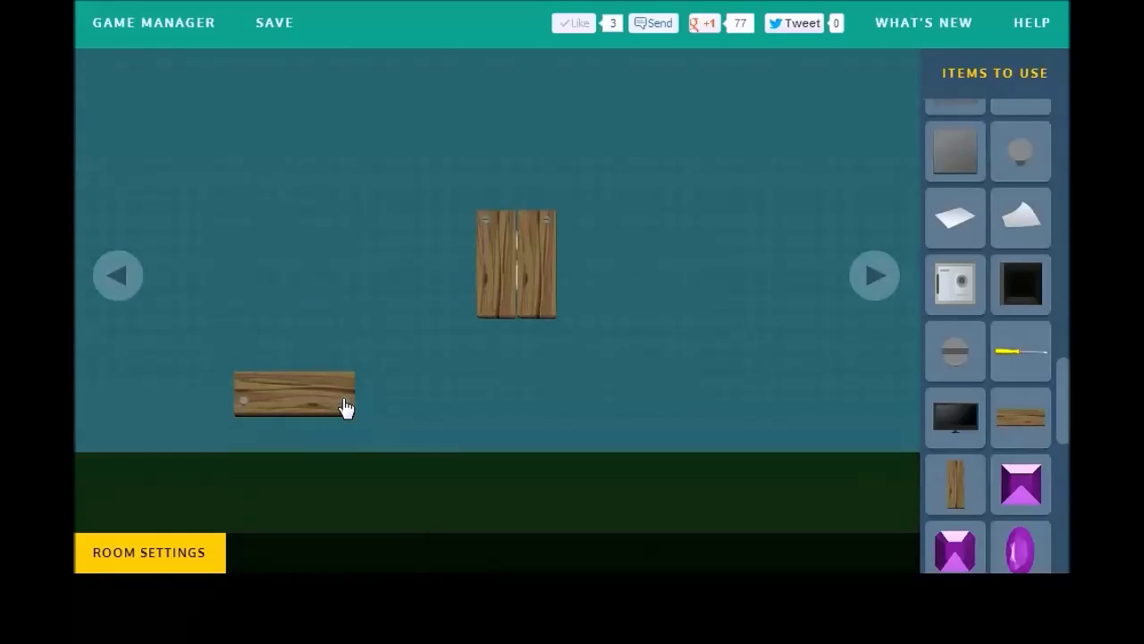
Step: Make the horizontal plank's nail hide itself and Wooden Plank 2 - 1 when clicked with the crowbar
click(347, 408)
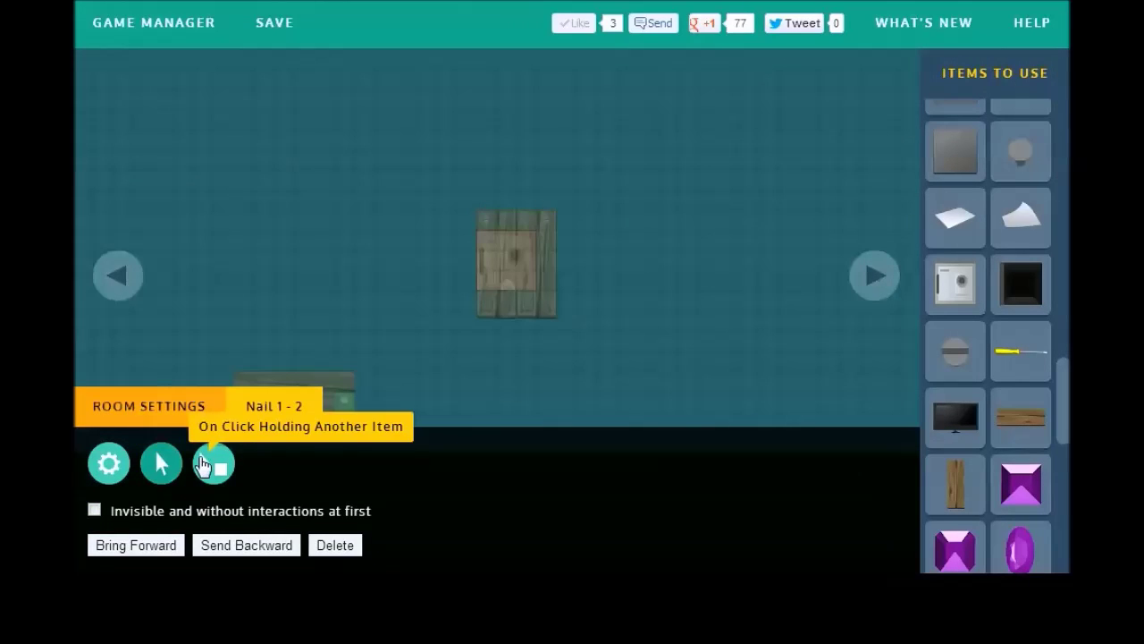
click(203, 465)
click(273, 512)
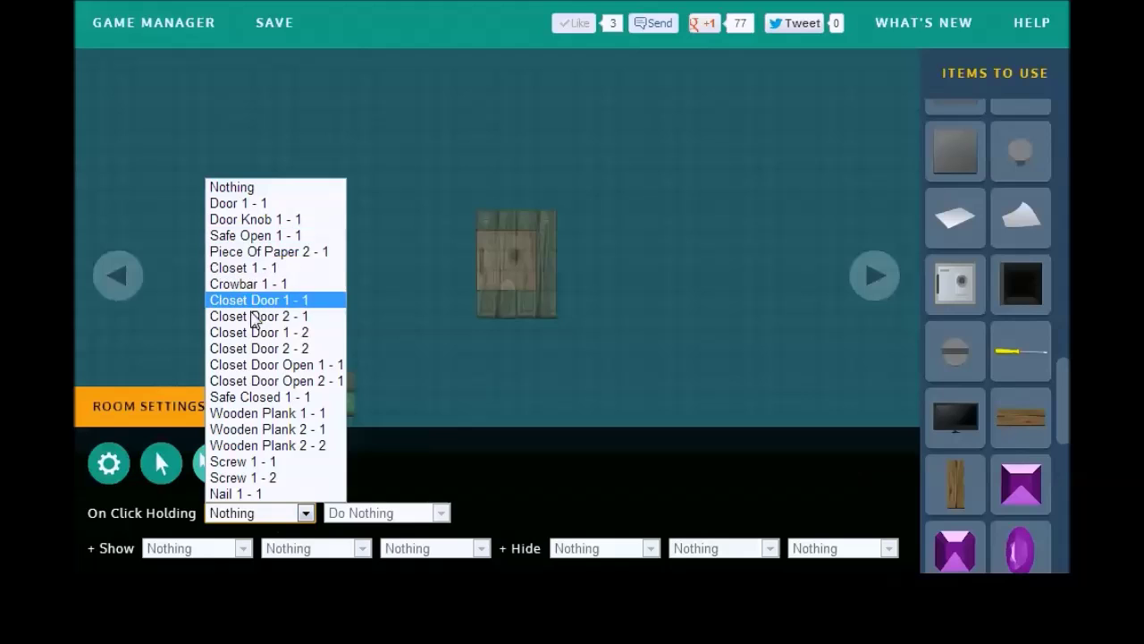
click(251, 284)
click(577, 549)
click(590, 238)
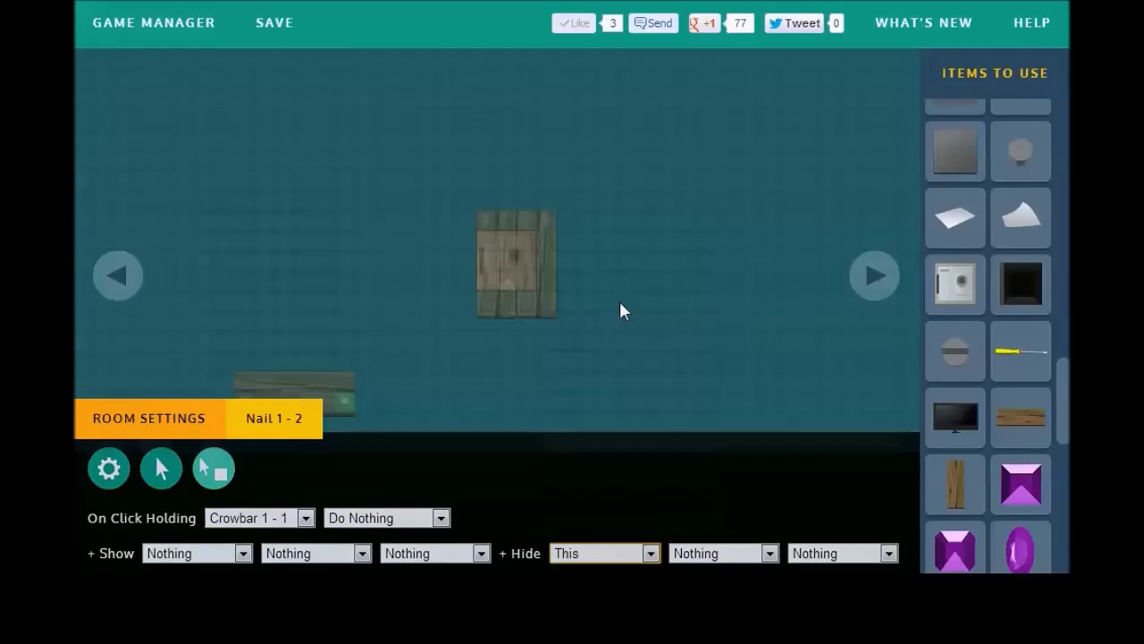
click(710, 548)
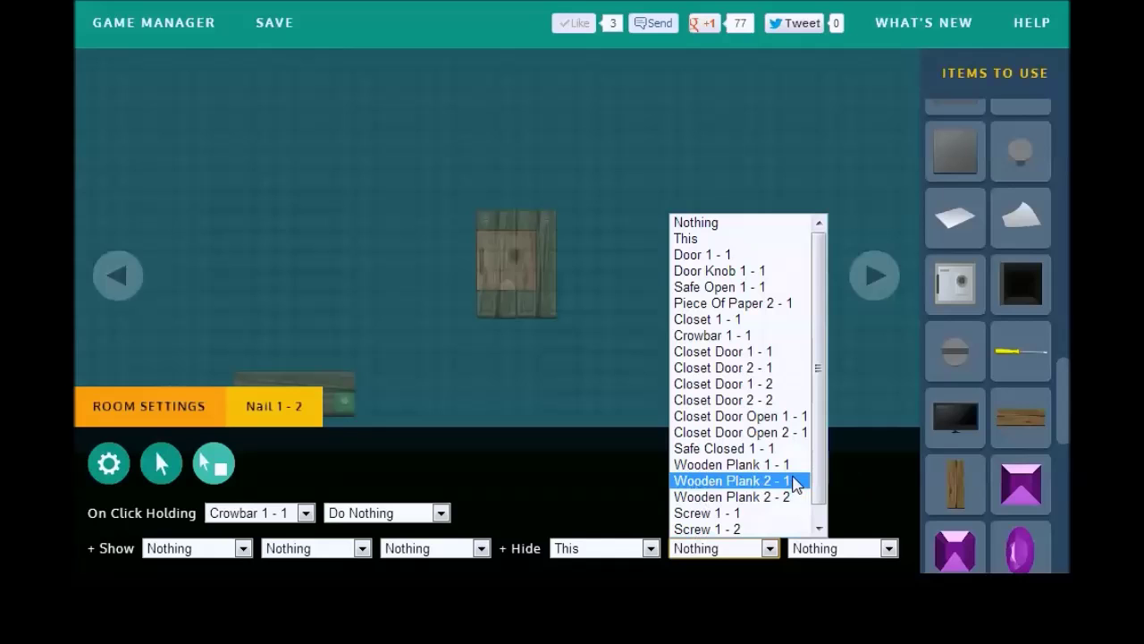
click(796, 481)
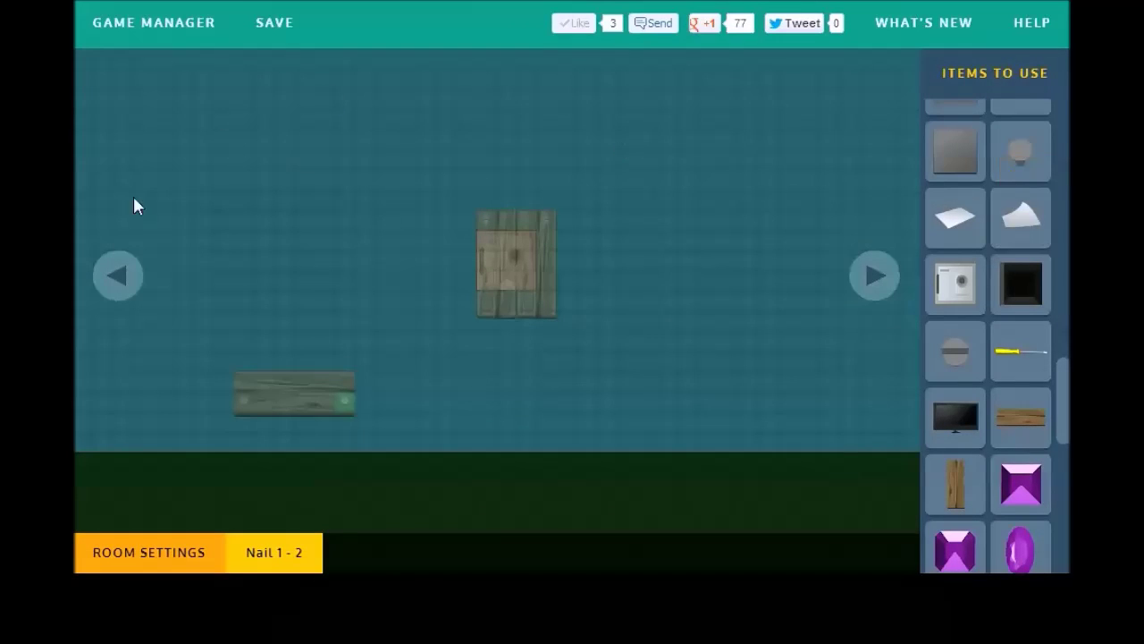
click(184, 54)
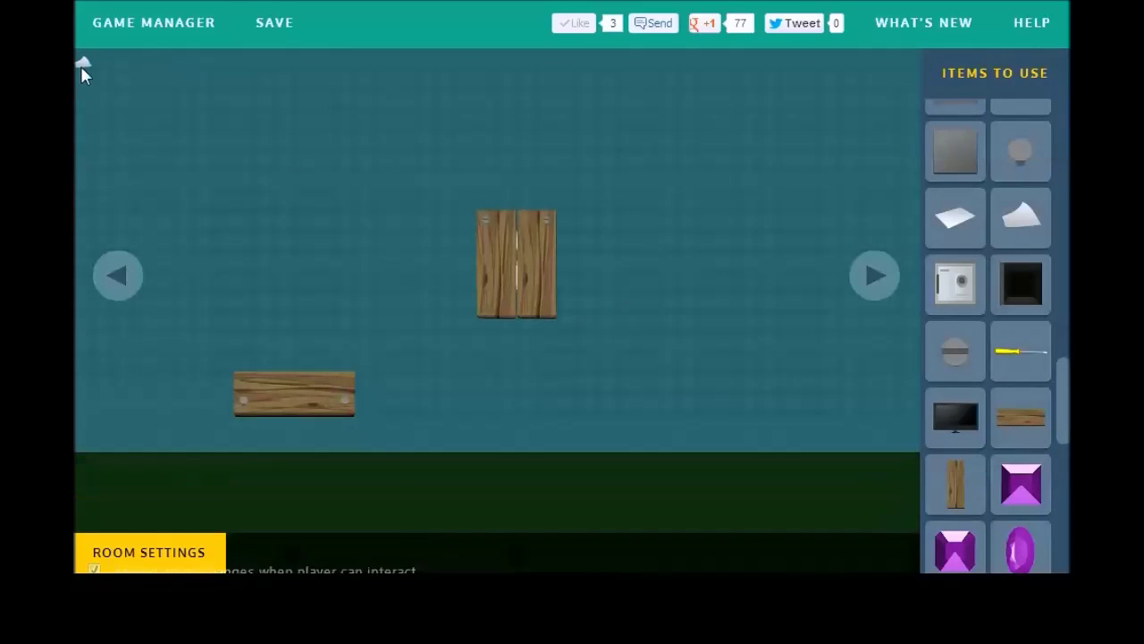
Step: Make clicking Piece Of Paper 2 - 2 show Closet Door 1 - 2 and Closet Door 2 - 2
click(83, 65)
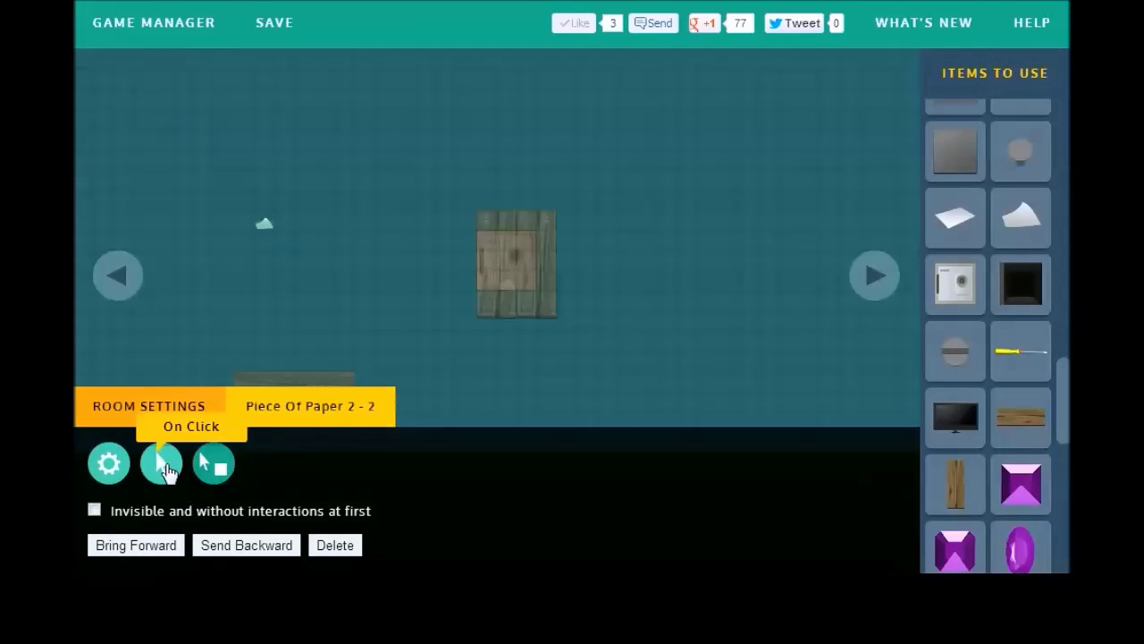
click(165, 466)
click(214, 513)
click(215, 515)
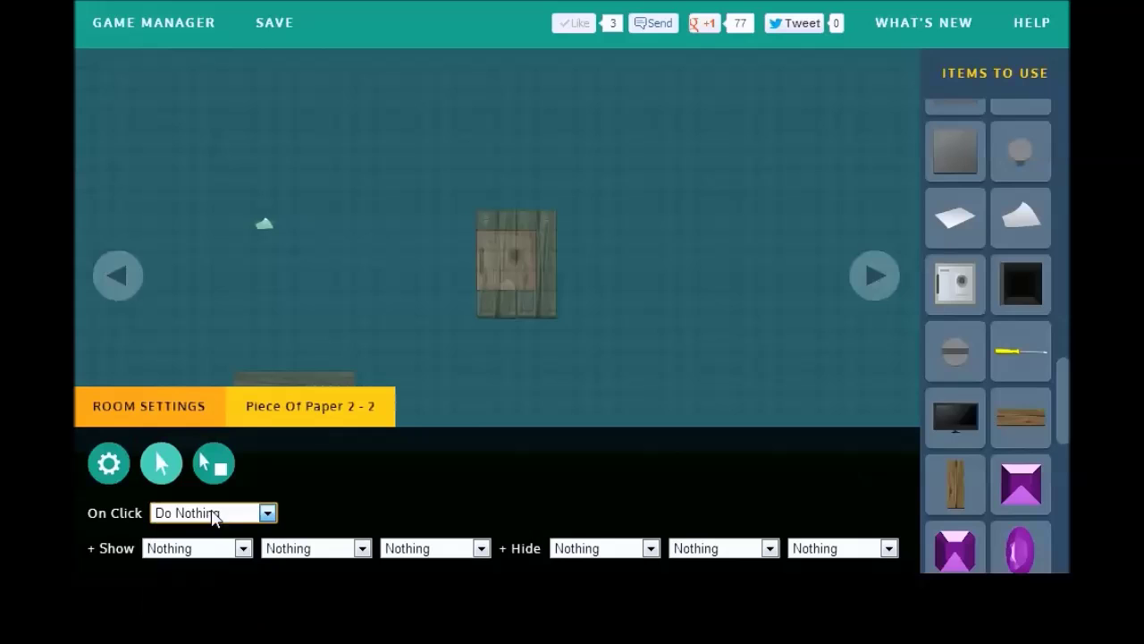
click(199, 548)
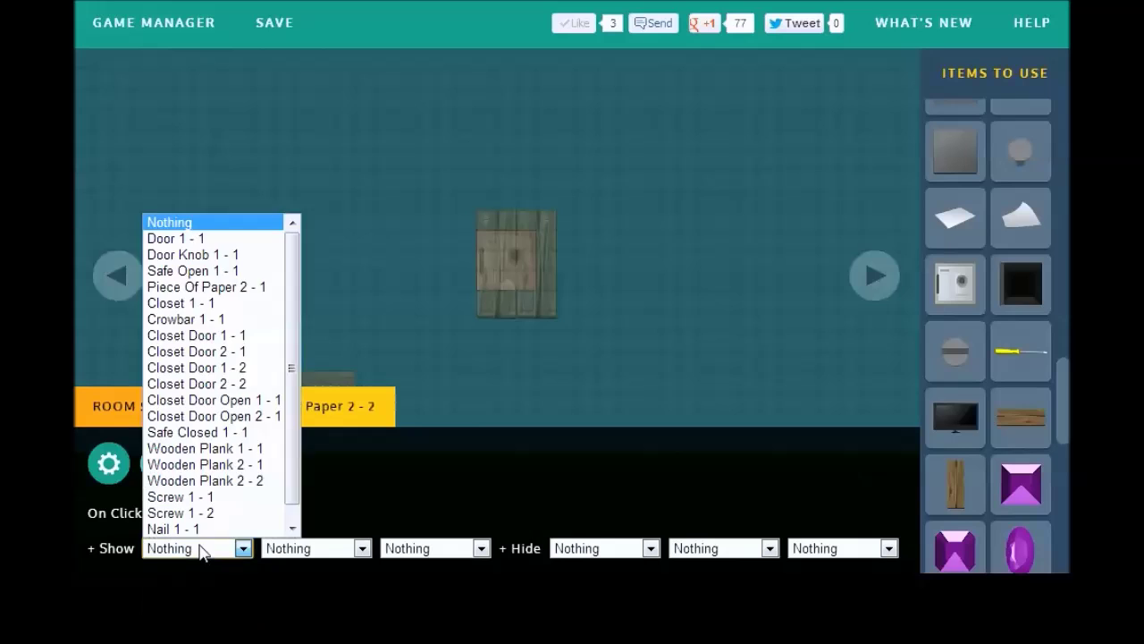
click(248, 369)
click(300, 549)
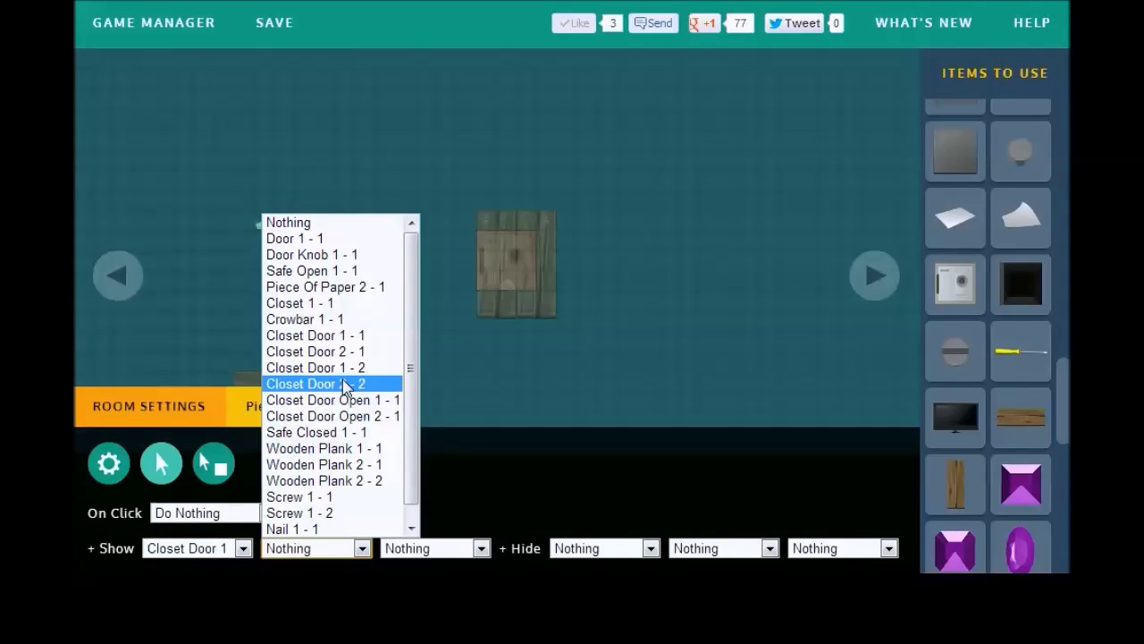
click(346, 384)
Step: Have the paper also hide Closet Door 1 - 1 and 2 - 1, then save the game
click(635, 555)
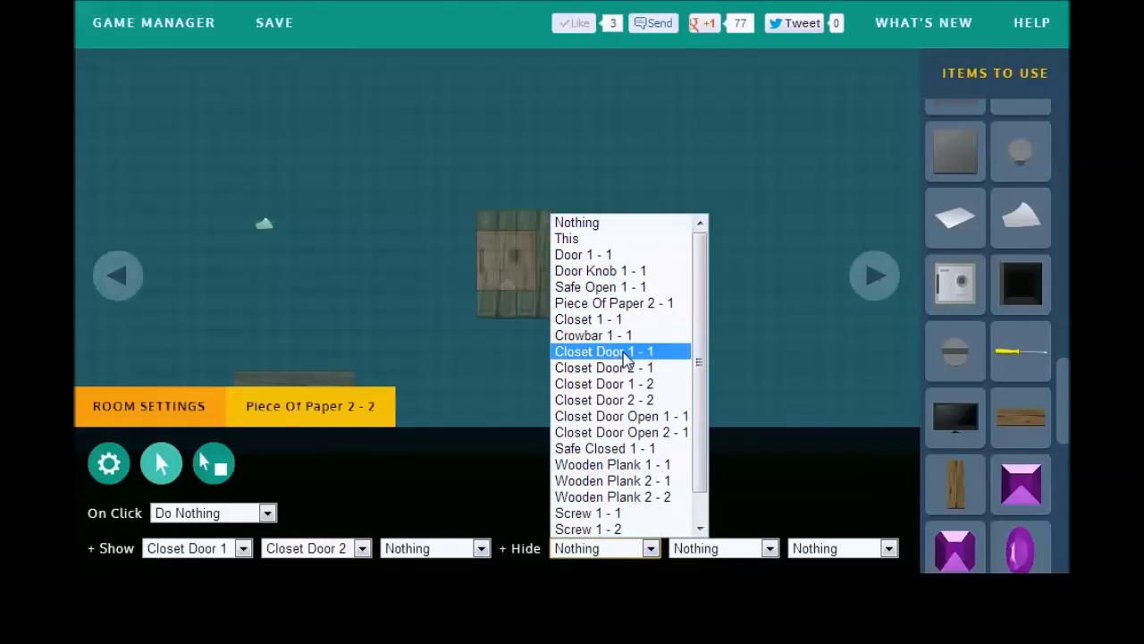
click(623, 352)
click(737, 548)
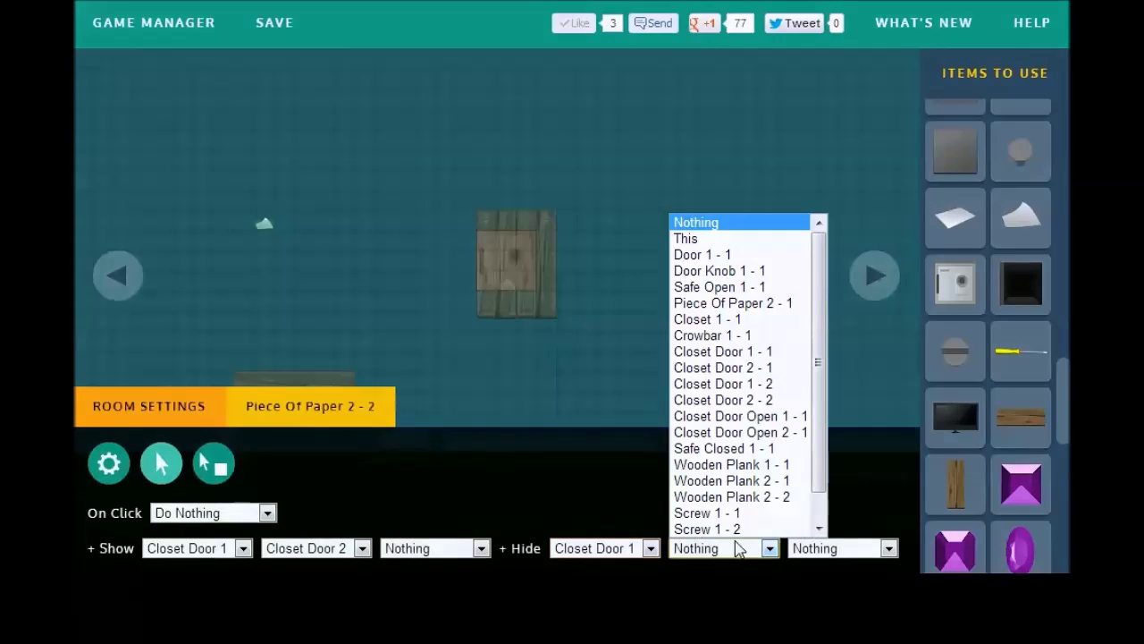
click(745, 368)
click(144, 254)
click(274, 45)
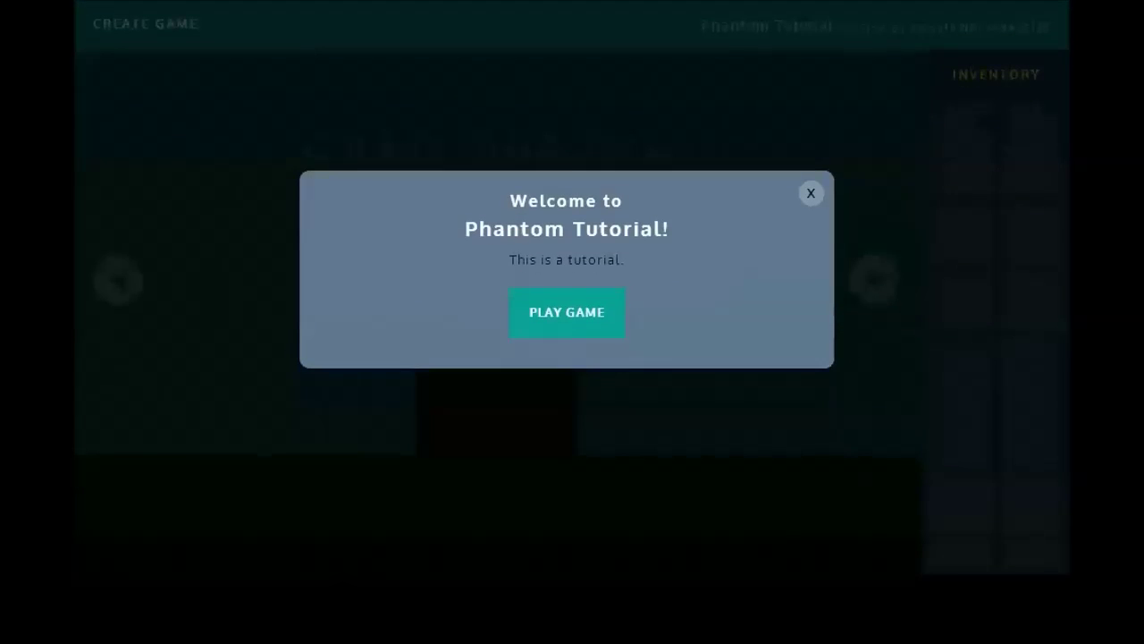
Step: Start the game preview, walk to the yellow closet wall and open the closet
click(567, 308)
click(893, 283)
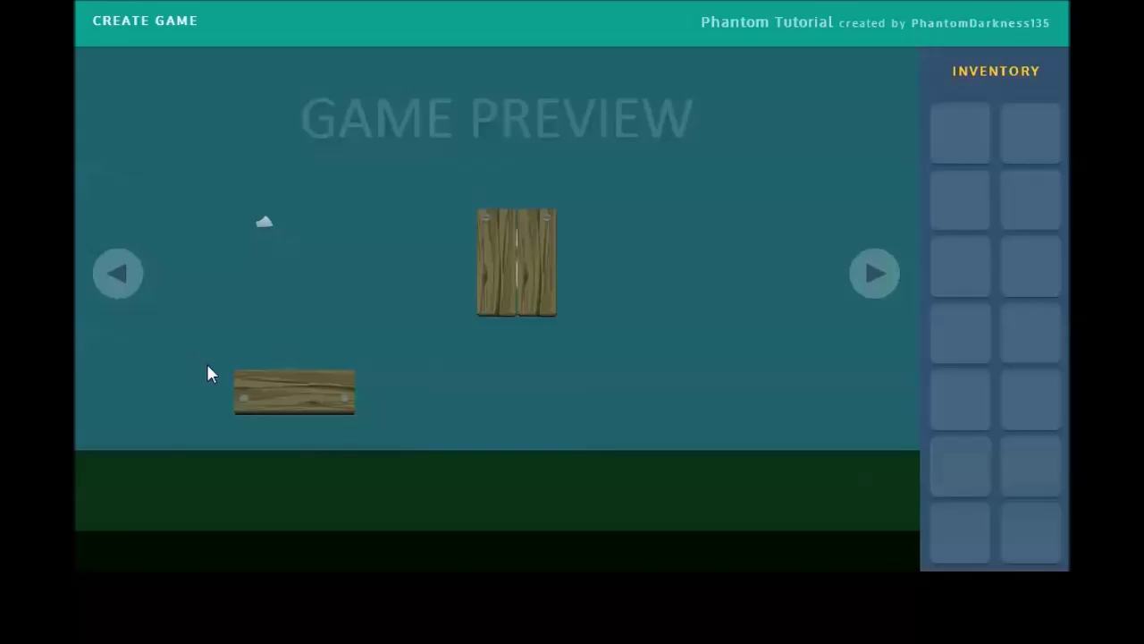
click(128, 286)
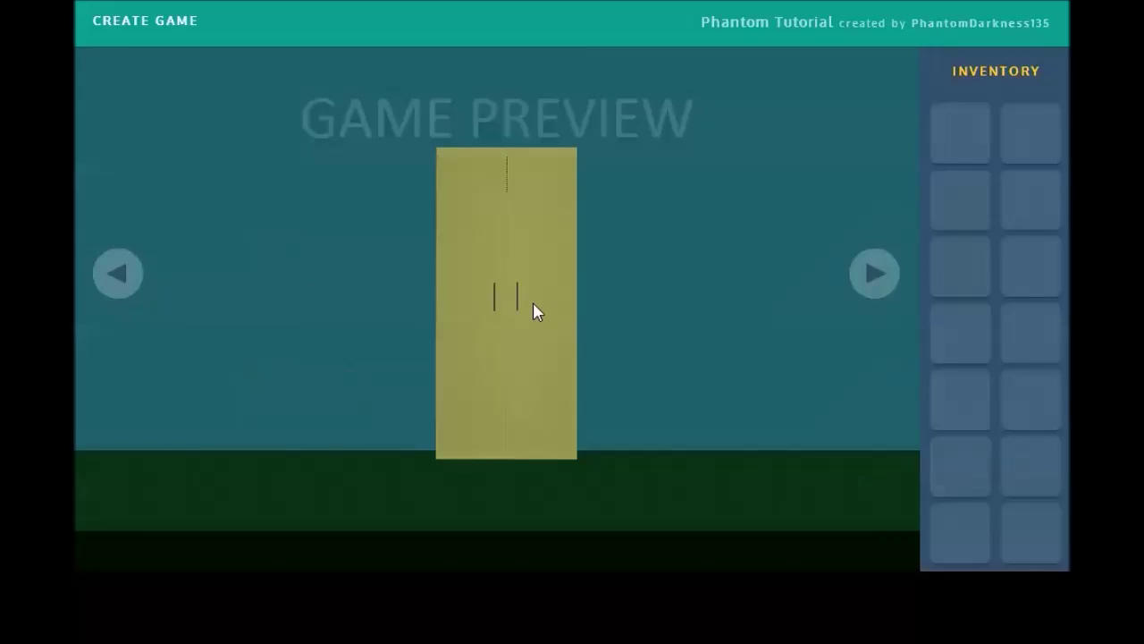
click(874, 273)
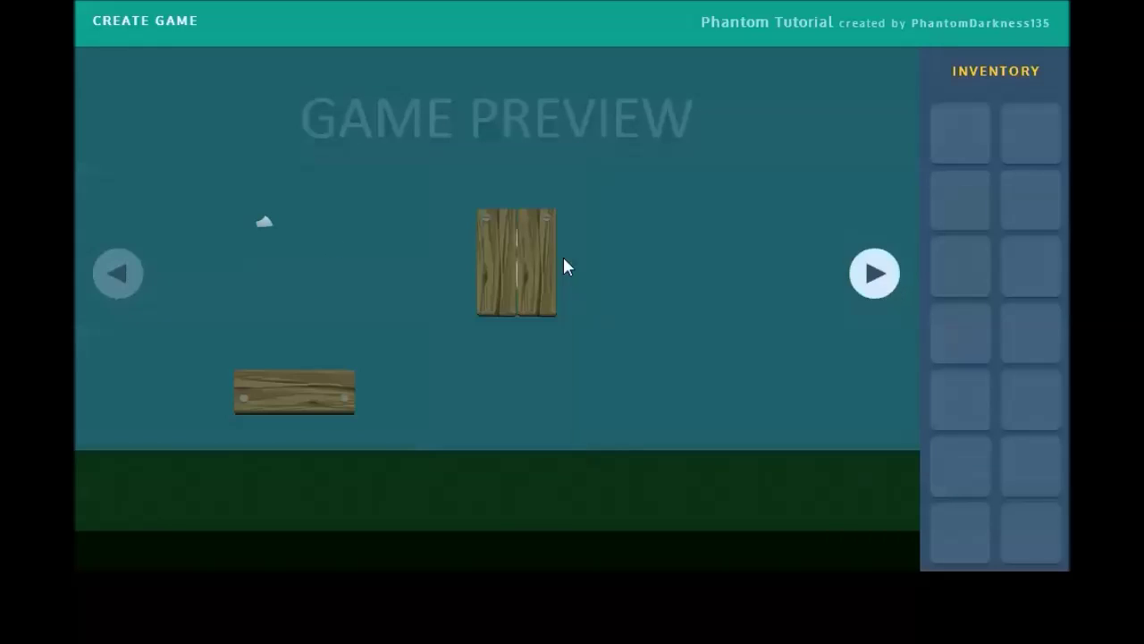
click(121, 279)
click(491, 299)
Step: Take the crowbar hook, use it on the lower plank's nails, then exit the preview
click(558, 389)
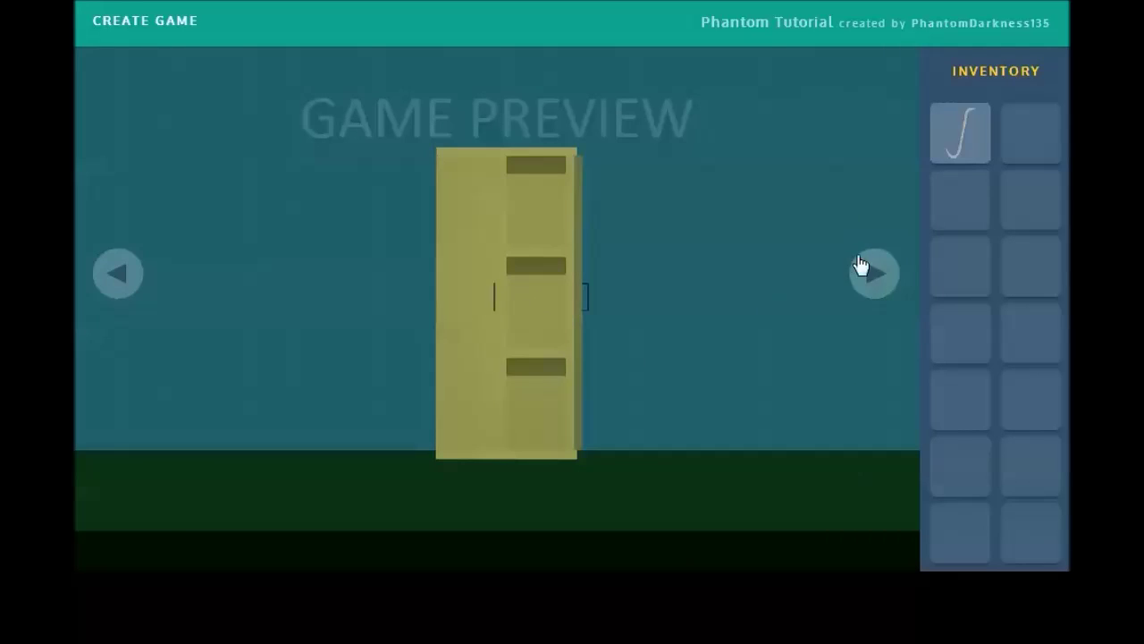
click(871, 271)
click(948, 138)
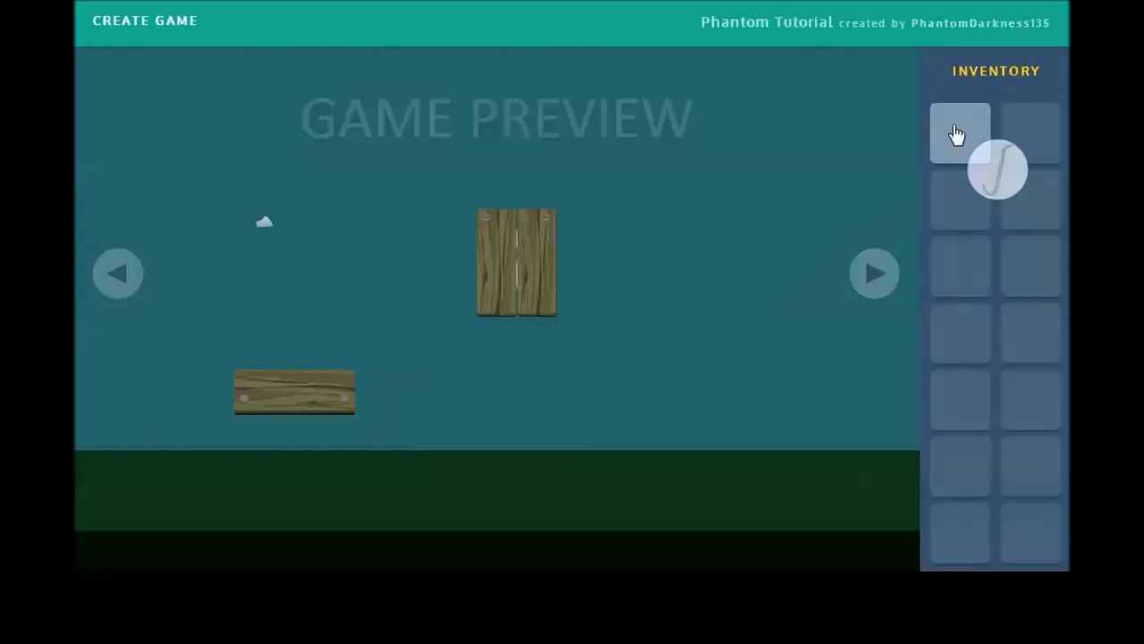
click(239, 402)
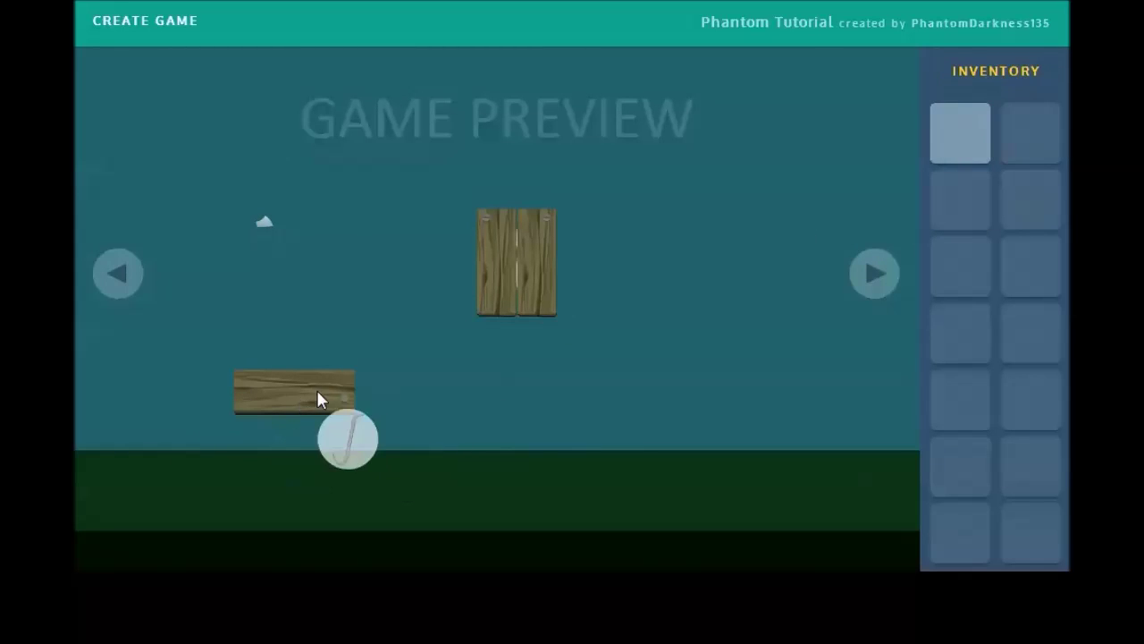
click(346, 410)
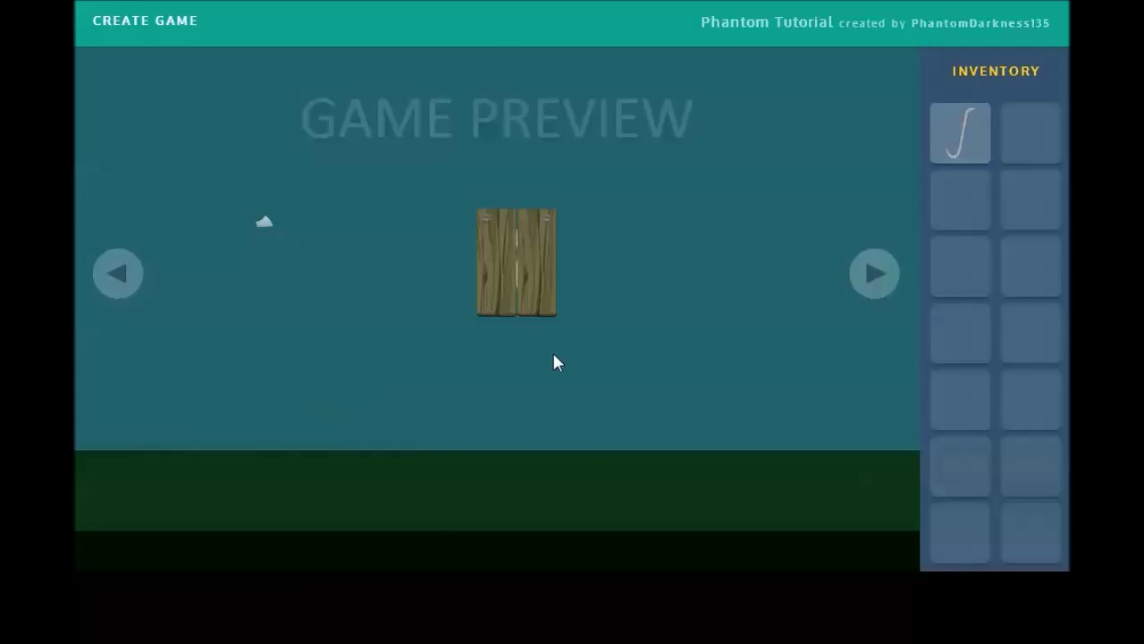
key(Escape)
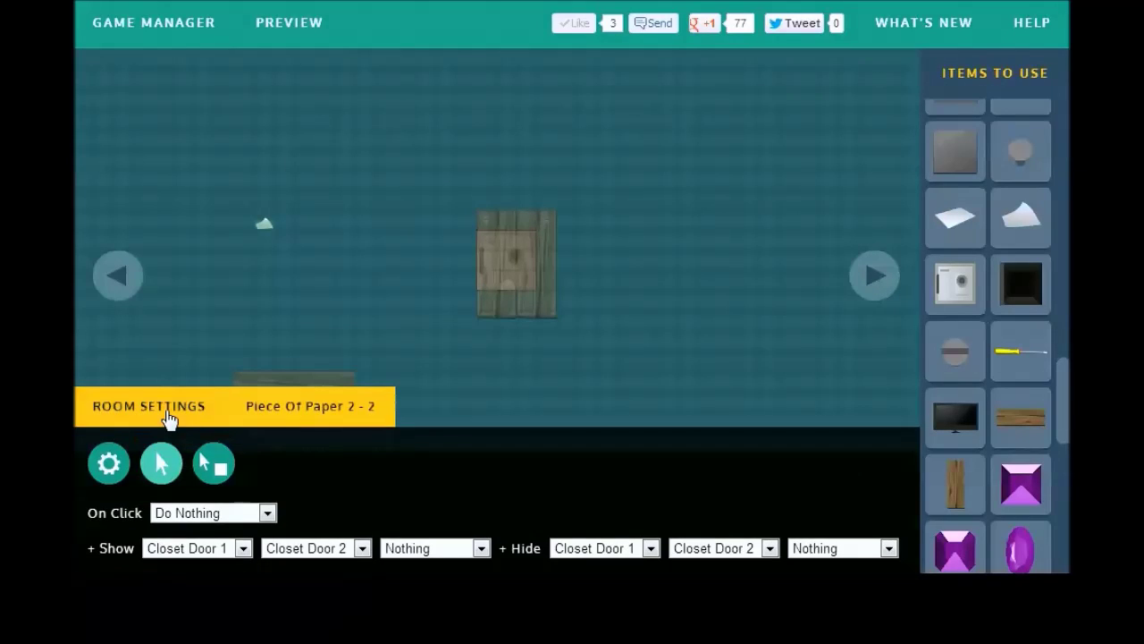
Step: Set the lower plank's left nail to show Nail 1 - 2 and hide itself when clicked
click(166, 412)
click(252, 410)
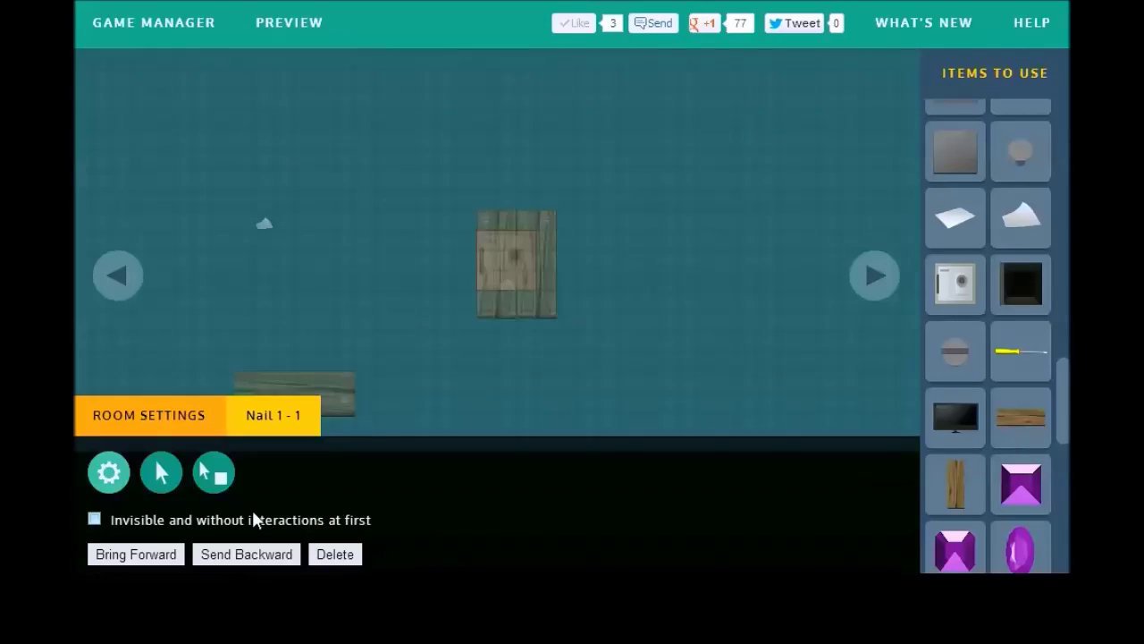
click(170, 471)
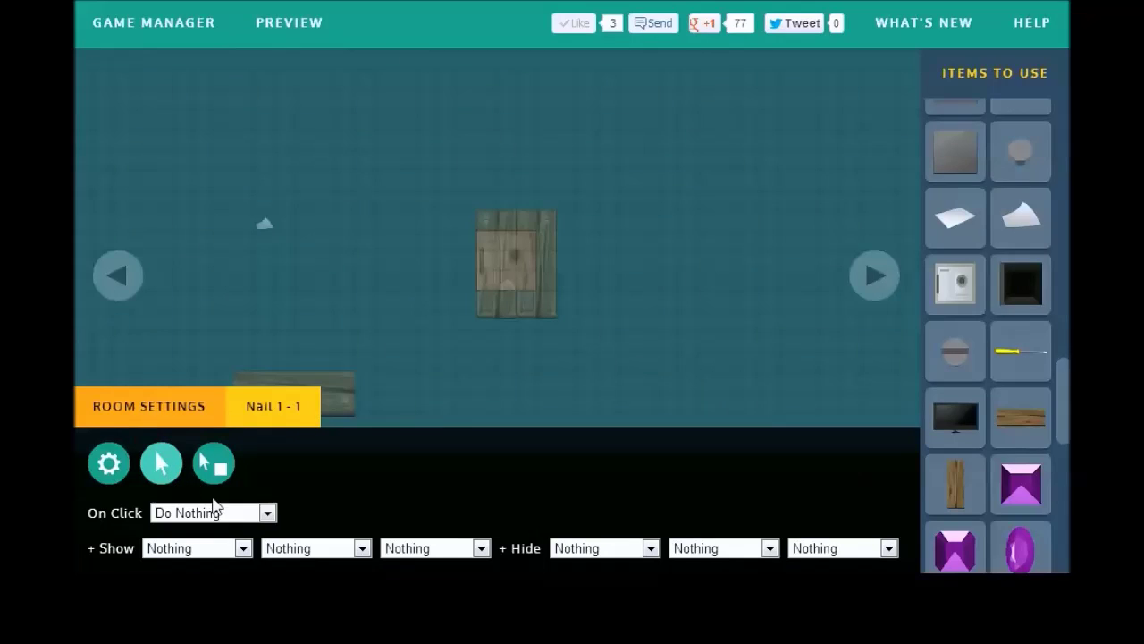
click(202, 540)
click(202, 533)
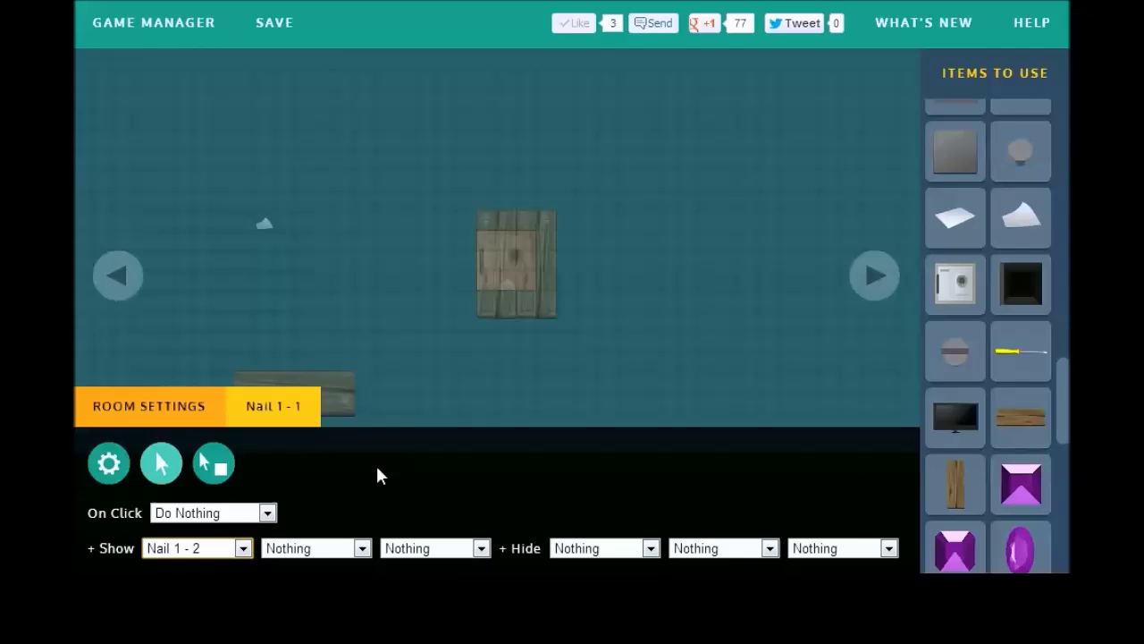
click(590, 547)
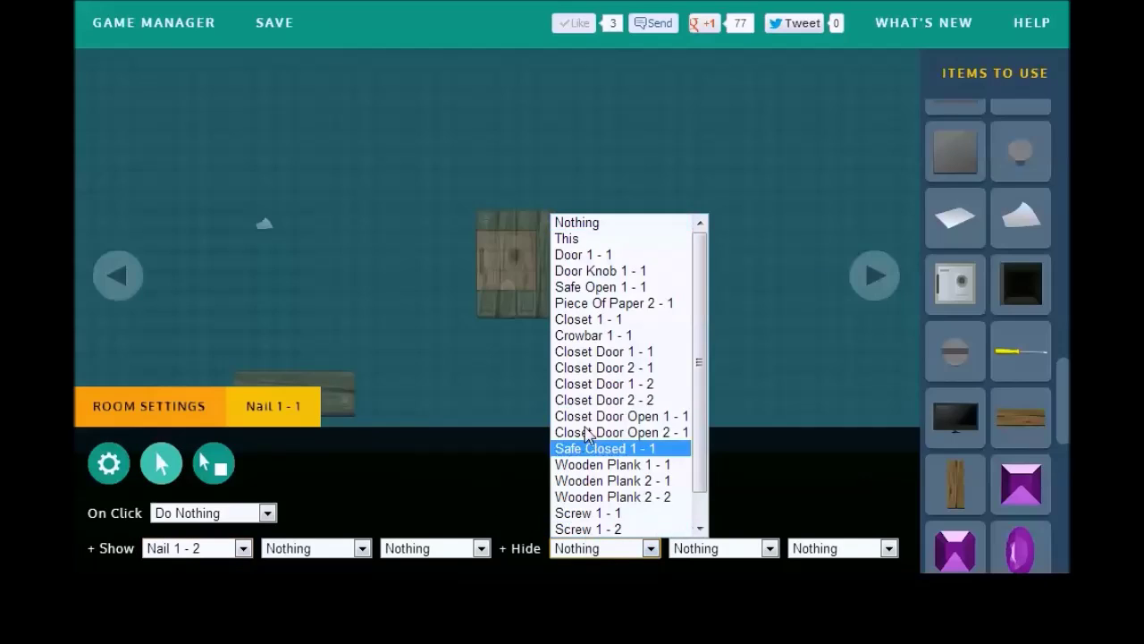
click(573, 239)
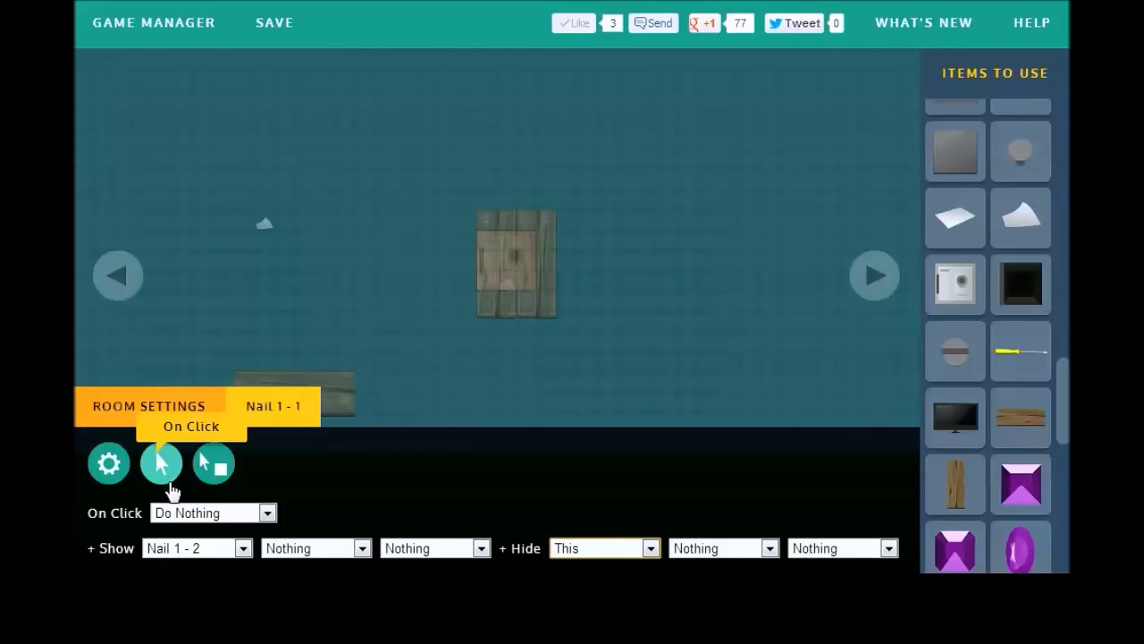
Step: Reset the plain-click actions to Nothing so Nail 1 - 2 appears only with the crowbar
click(197, 548)
click(193, 224)
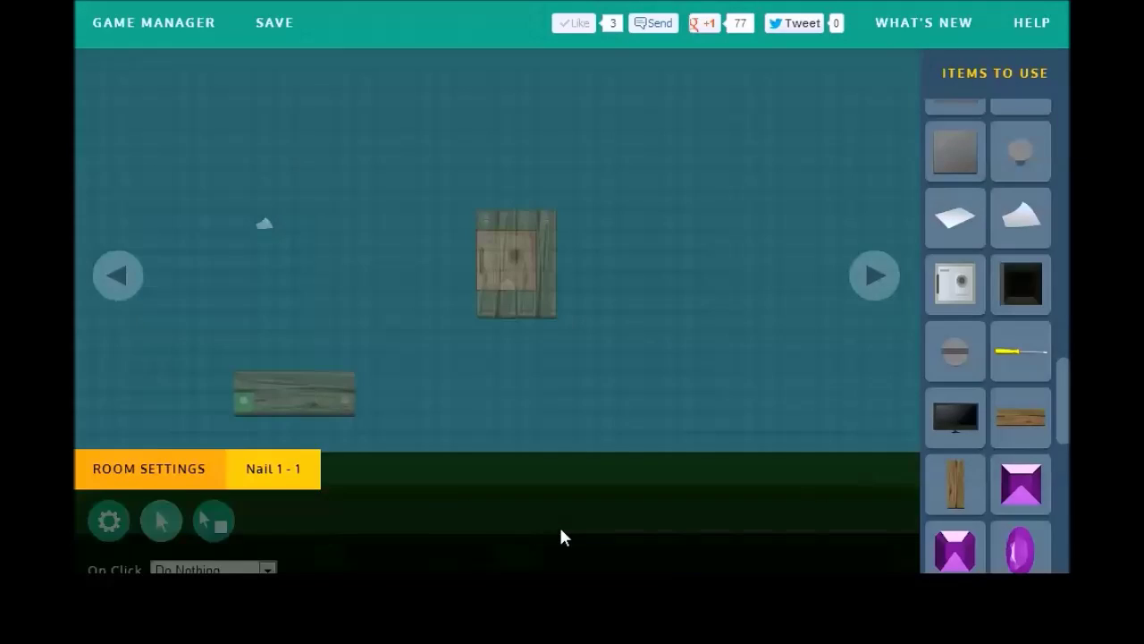
click(590, 547)
click(590, 224)
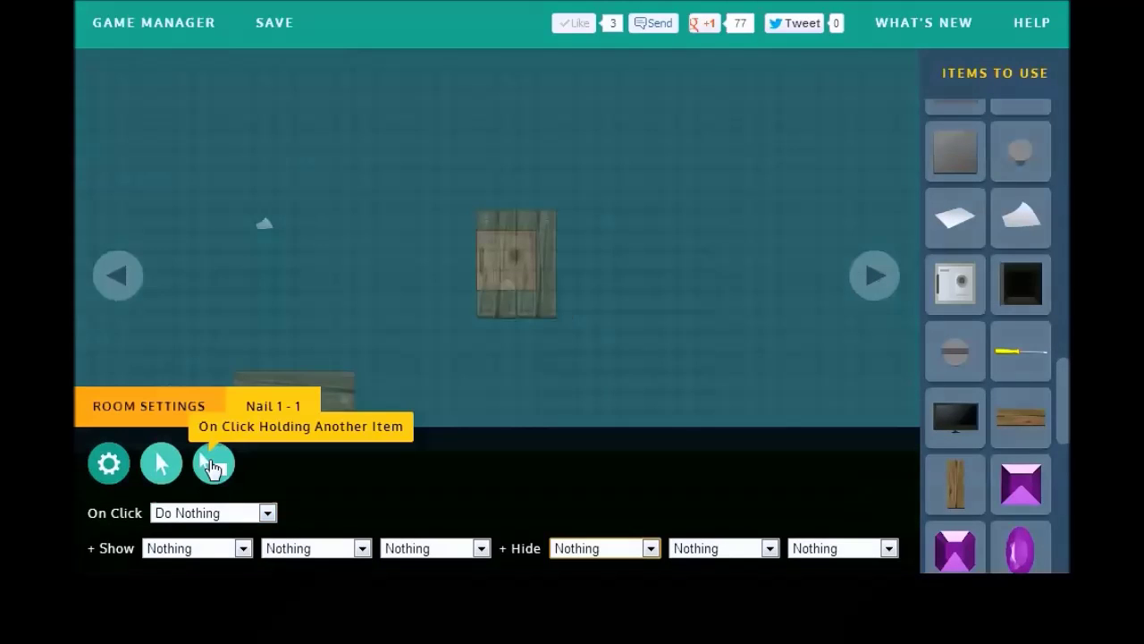
click(213, 465)
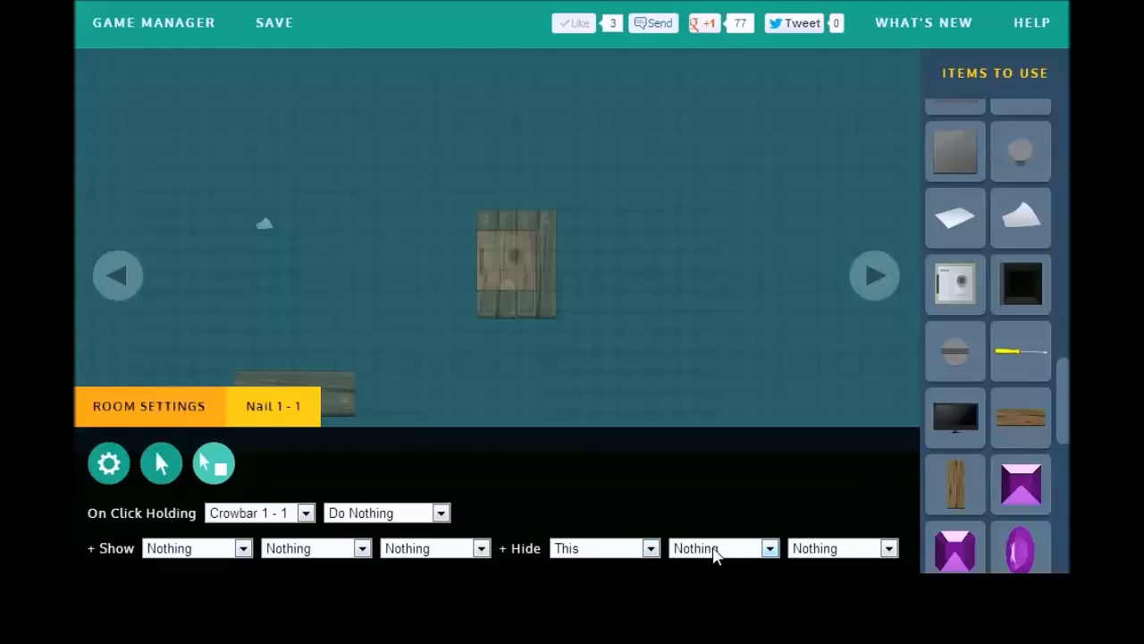
click(242, 548)
click(237, 529)
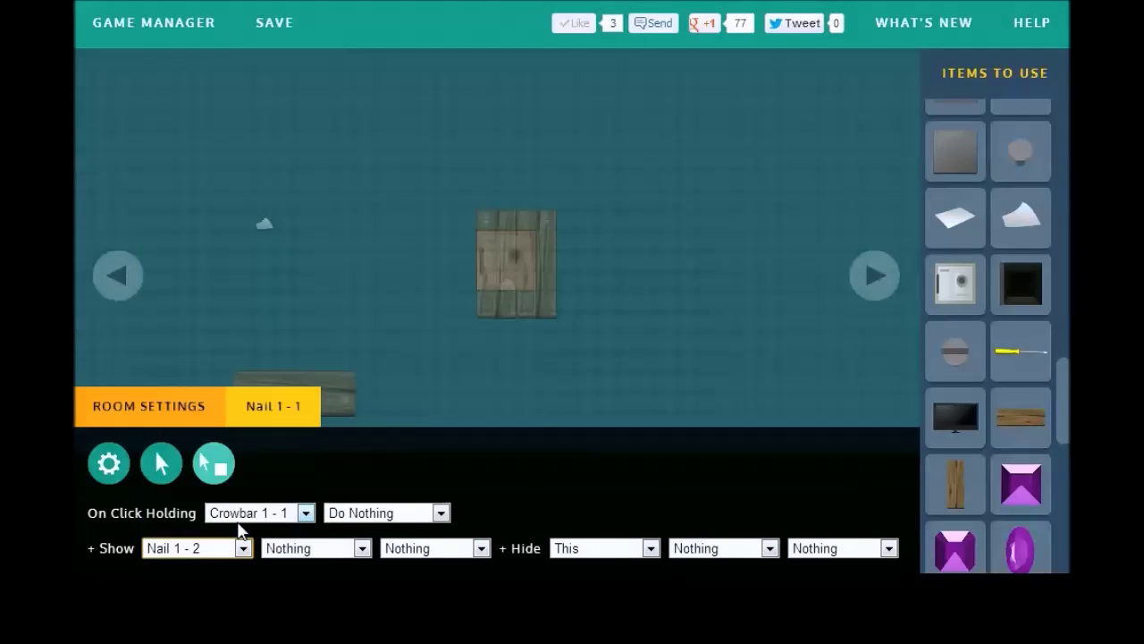
click(347, 402)
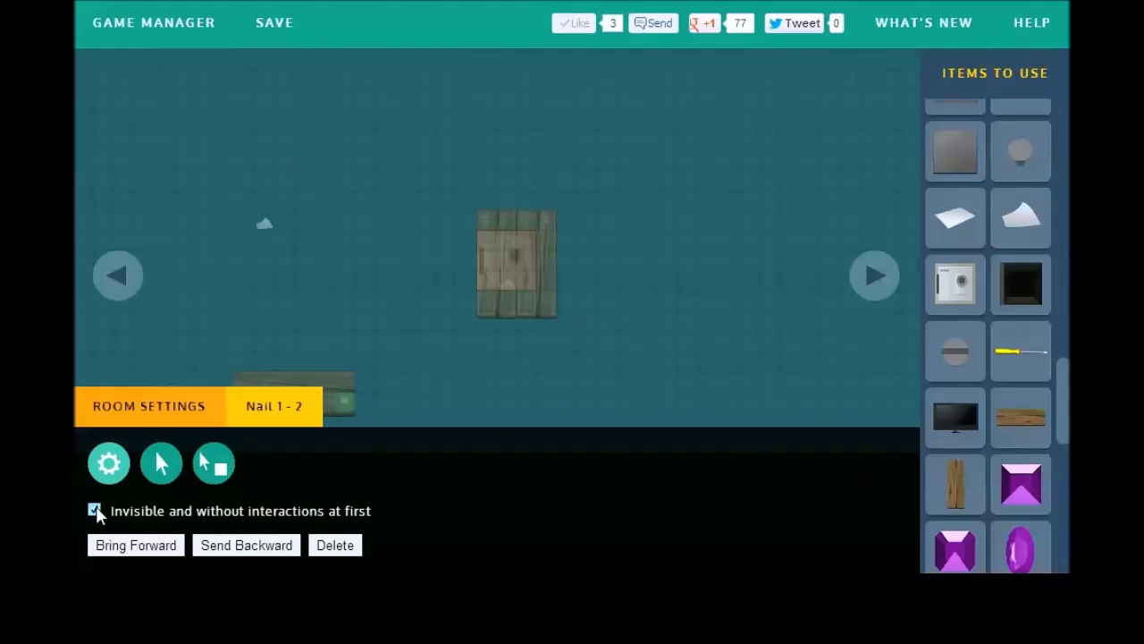
click(214, 340)
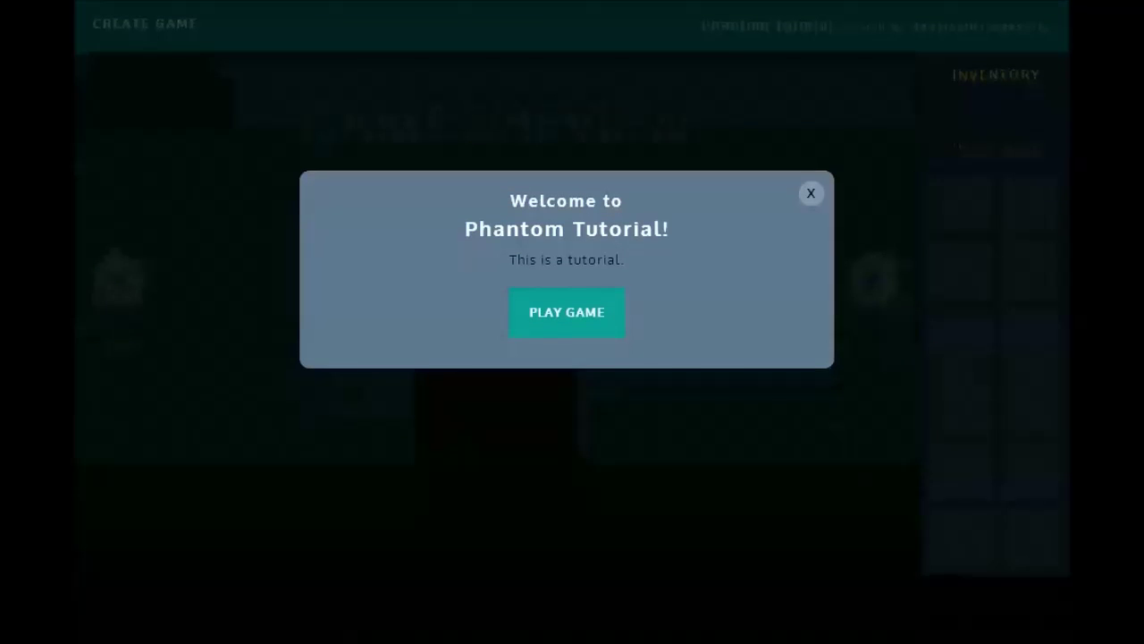
Step: Play the preview, get the crowbar from the yellow closet and pry off the lower board
click(567, 312)
click(874, 278)
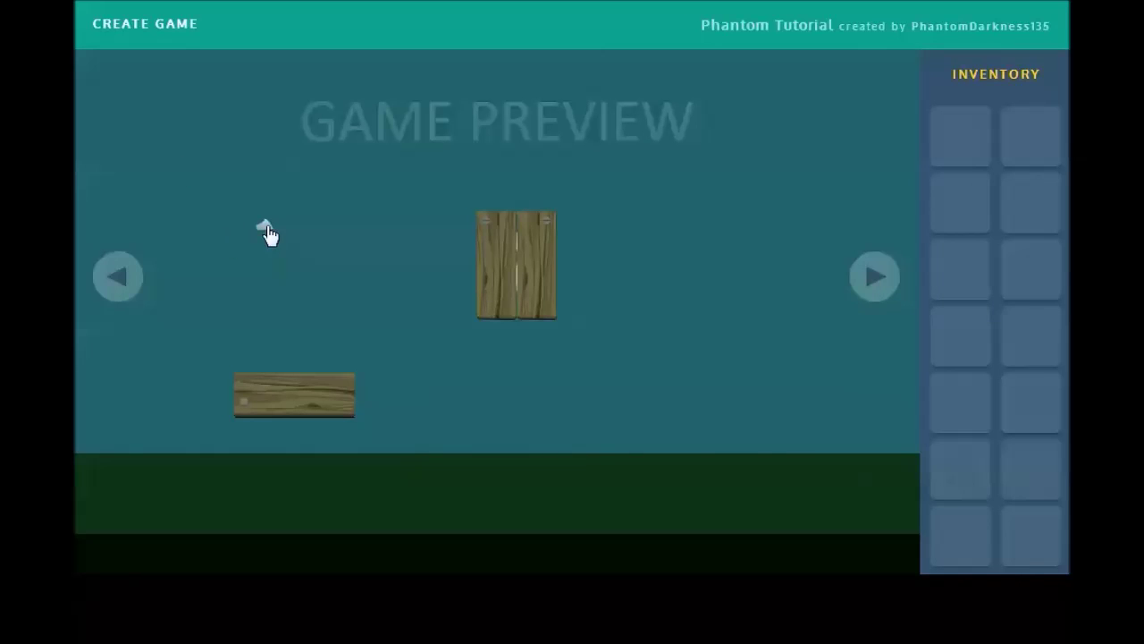
click(130, 291)
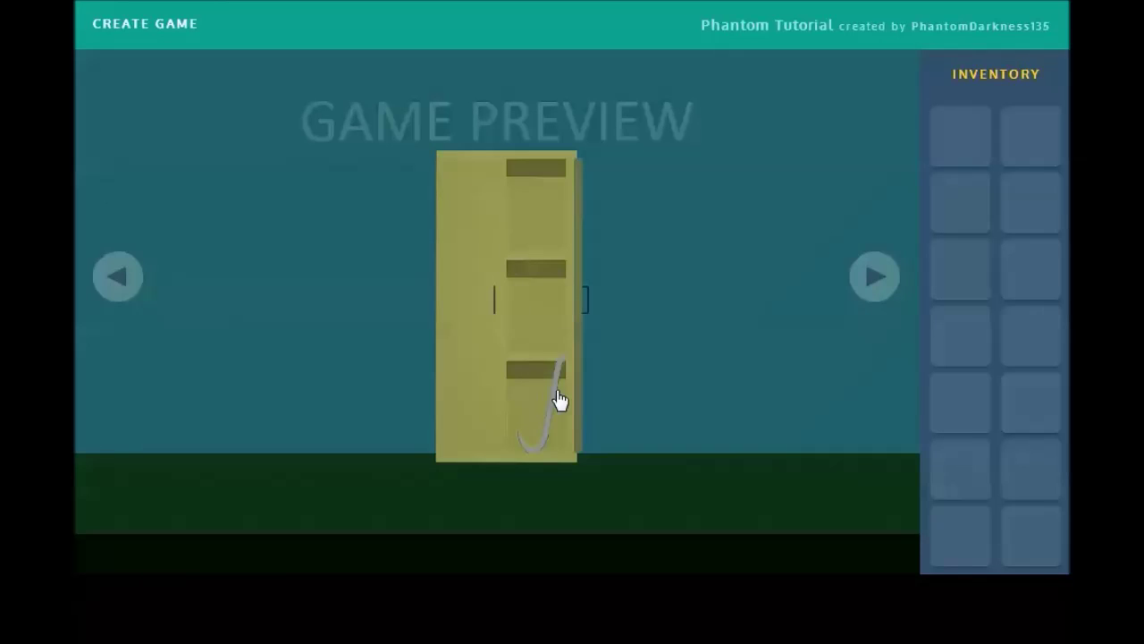
click(558, 399)
click(874, 277)
click(951, 159)
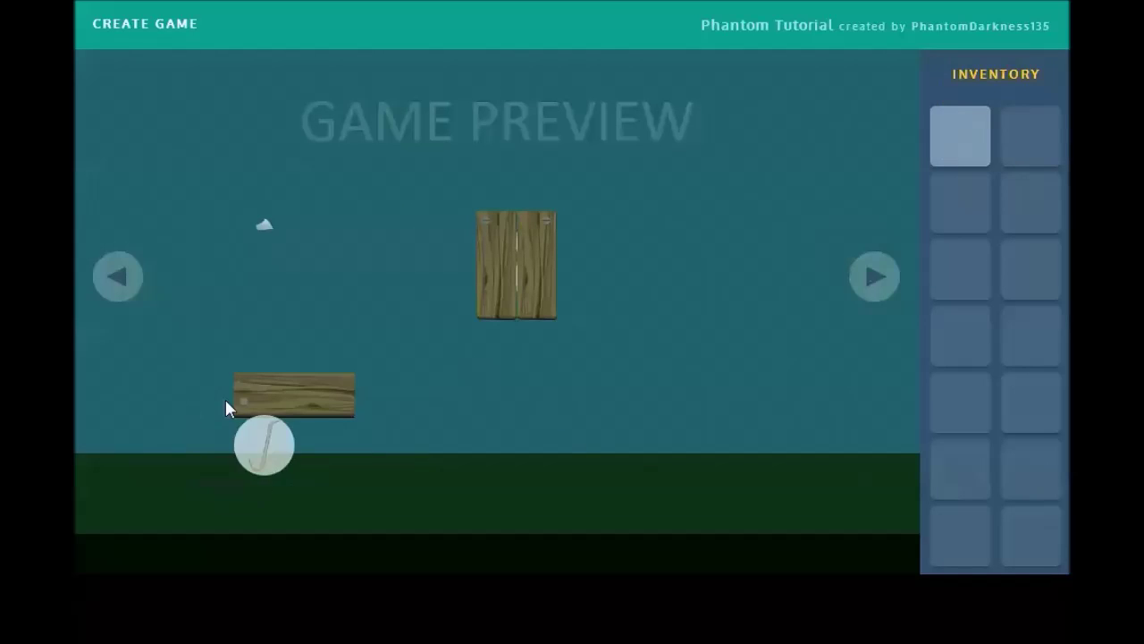
click(962, 163)
click(974, 141)
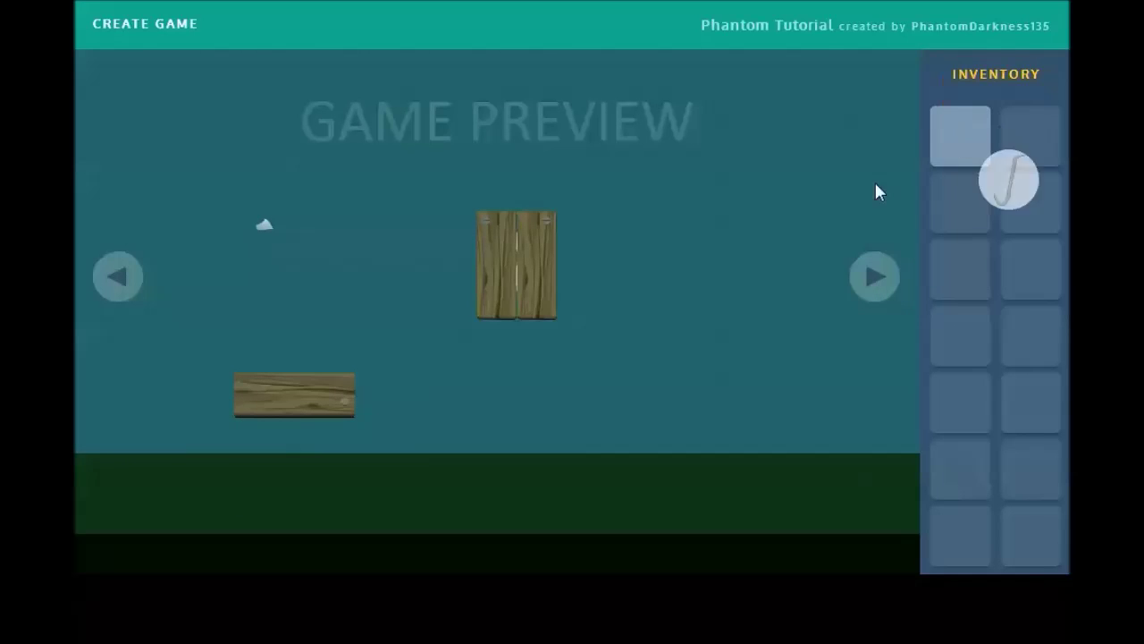
click(333, 405)
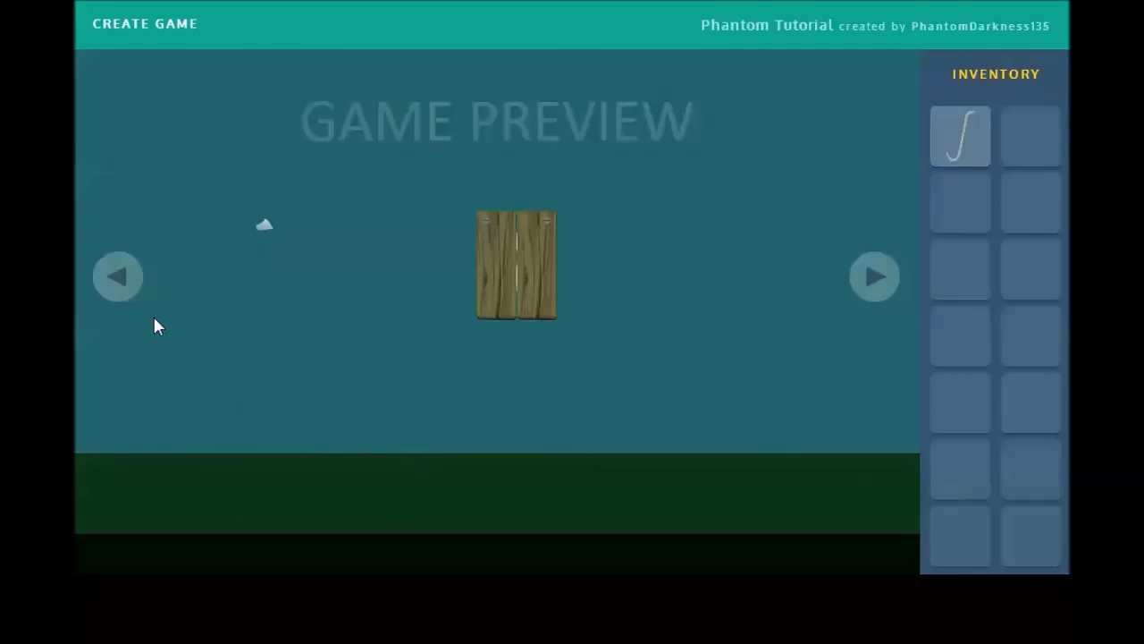
click(179, 22)
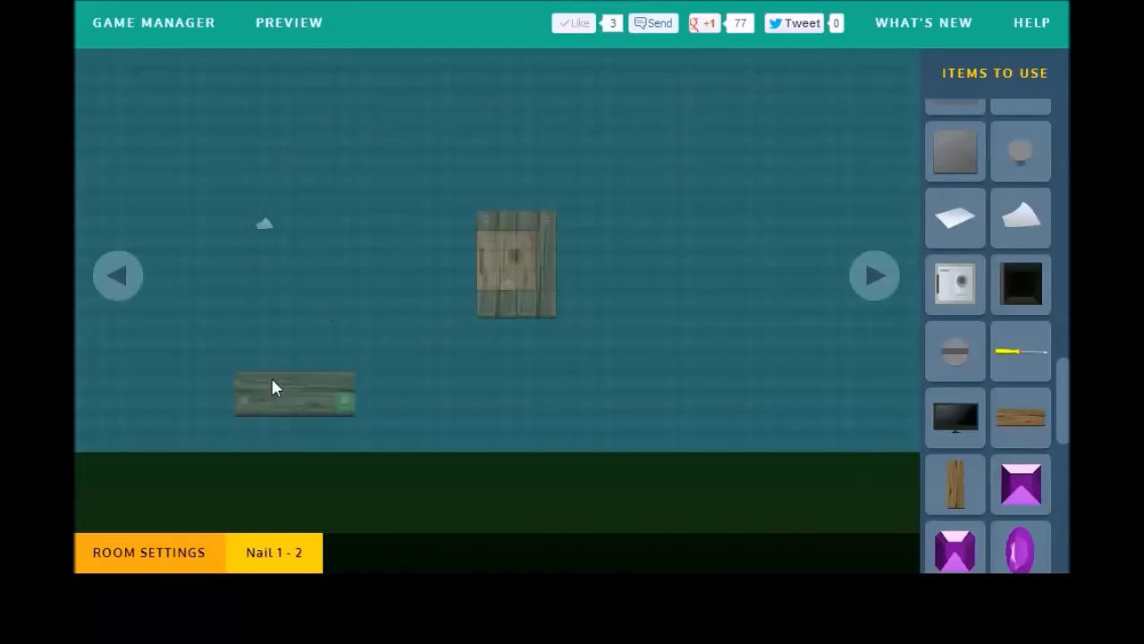
Step: Delete the lower wooden plank from the boards wall
click(146, 549)
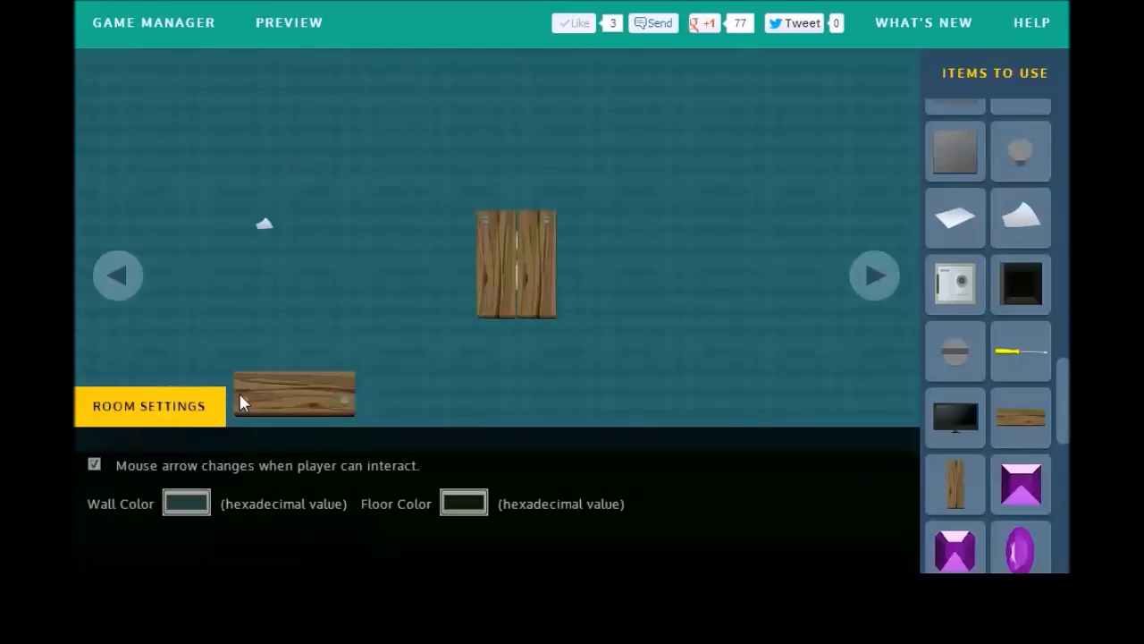
click(278, 402)
click(308, 552)
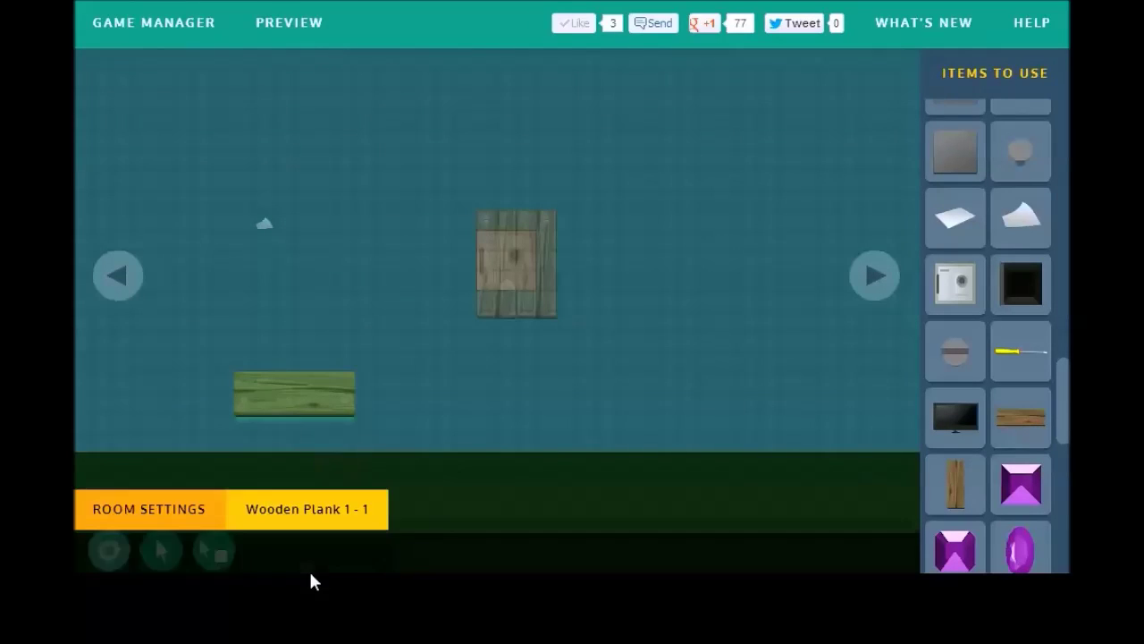
click(336, 546)
Step: Delete both leftover nails and the small piece of paper
click(246, 402)
click(279, 551)
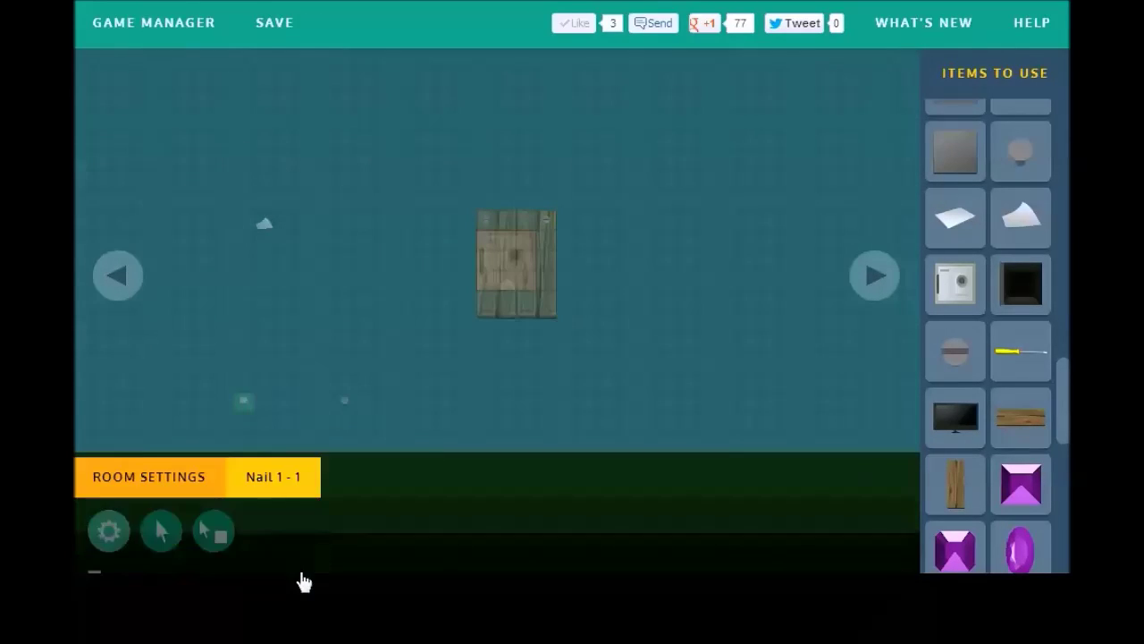
click(329, 547)
click(342, 411)
click(277, 551)
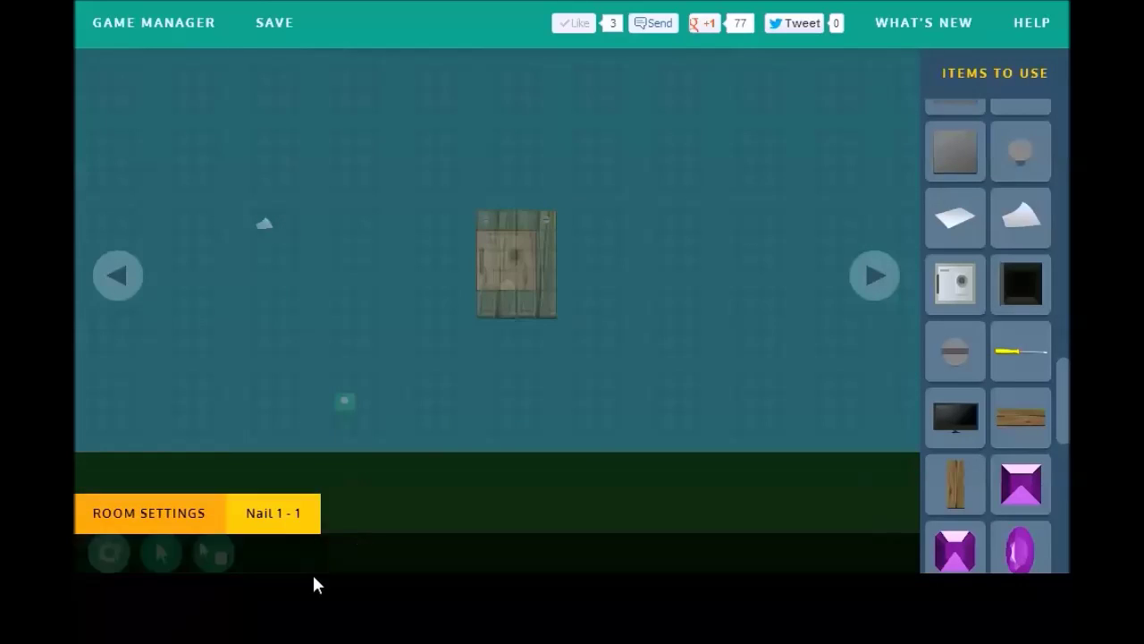
click(329, 547)
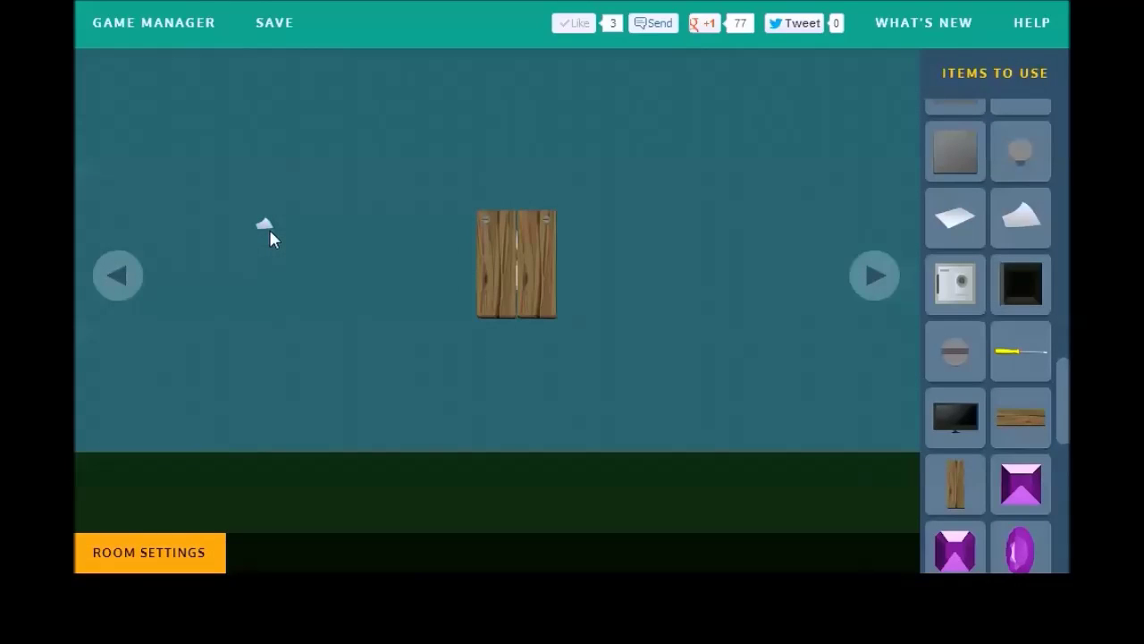
click(269, 228)
click(299, 551)
click(336, 548)
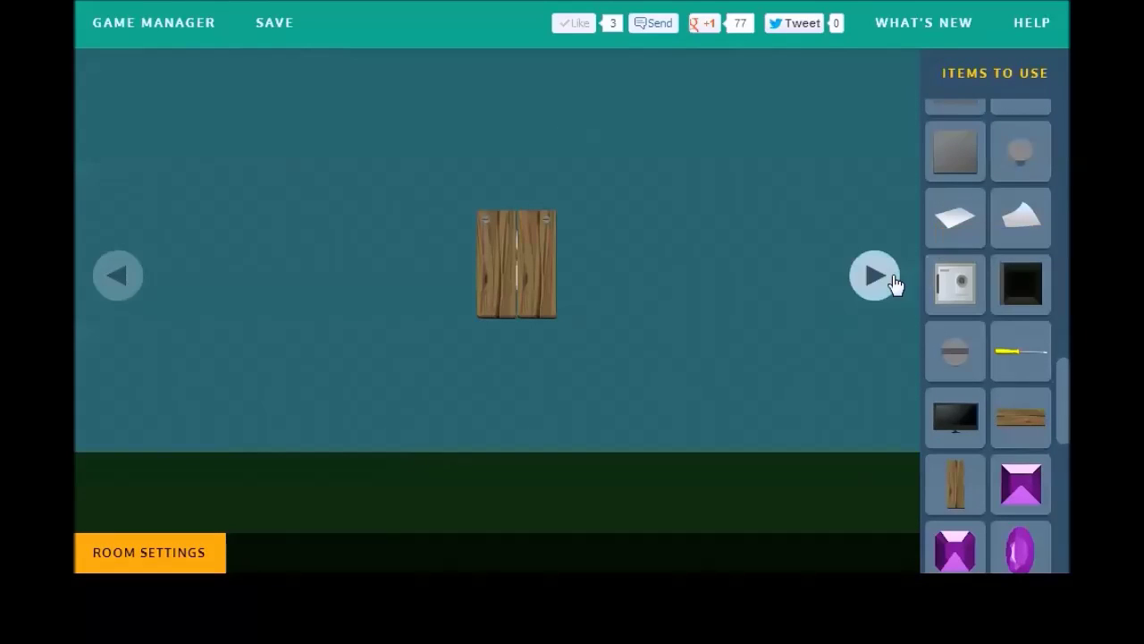
Step: On the brown door wall, place a purple vase (Vase 1 - 1) left of the door
click(891, 283)
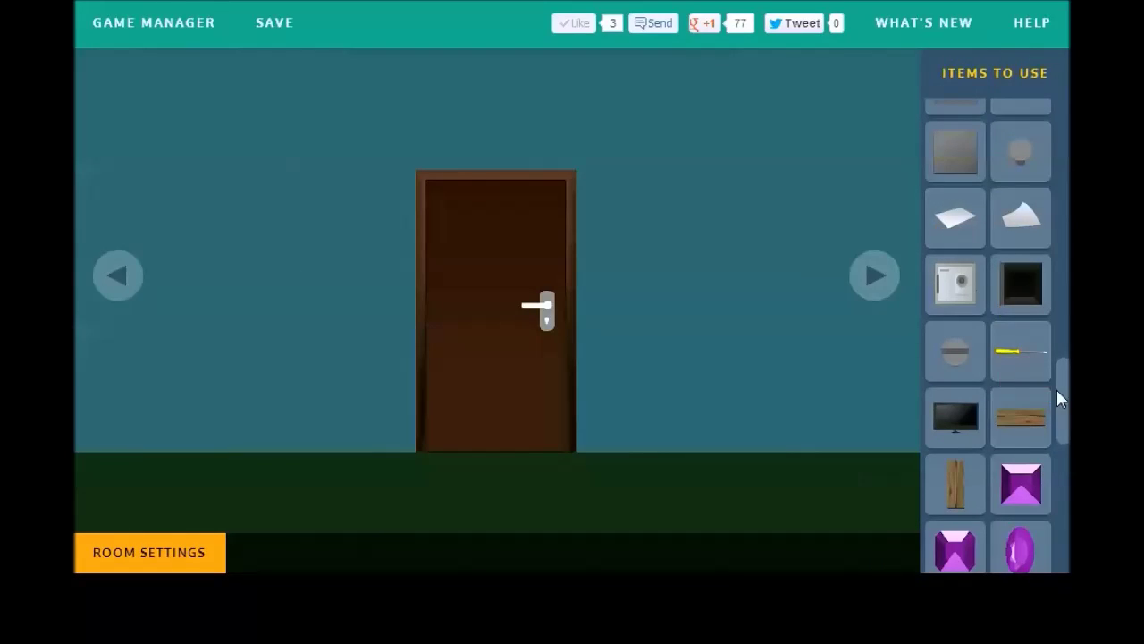
drag(1058, 399, 1062, 230)
click(992, 288)
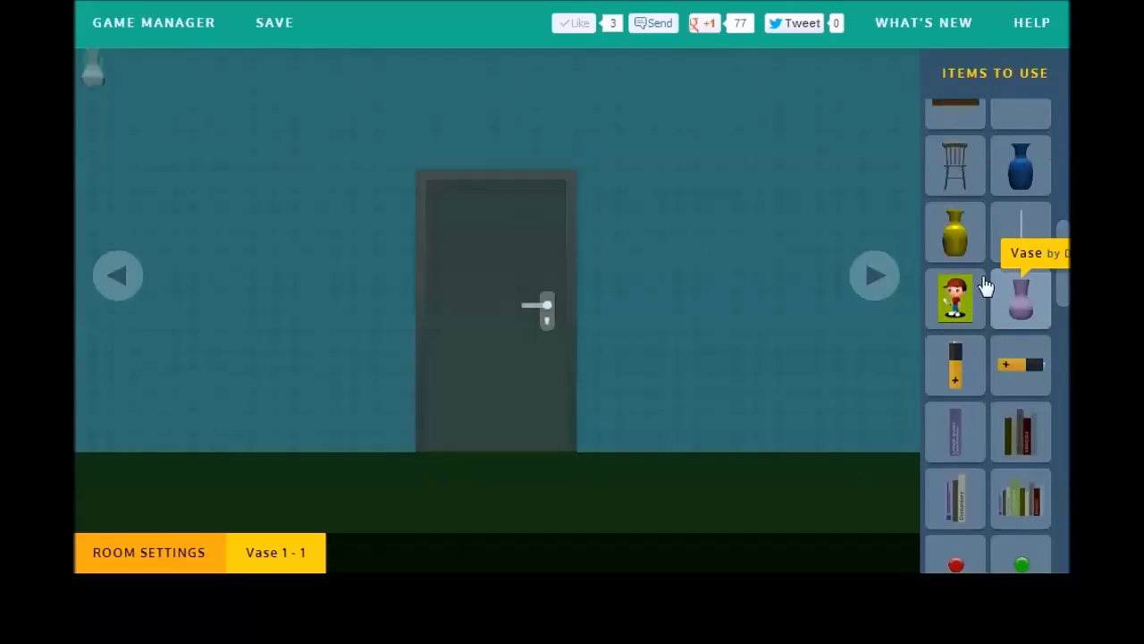
click(244, 436)
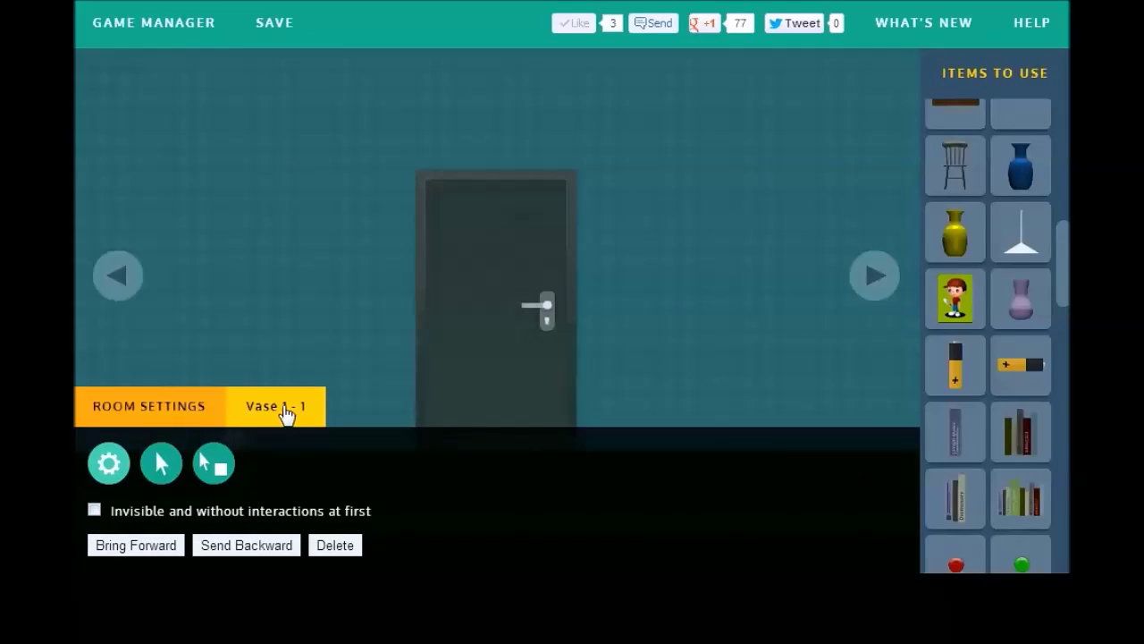
click(284, 414)
drag(1061, 324, 1062, 397)
scroll(1022, 294, up, 5)
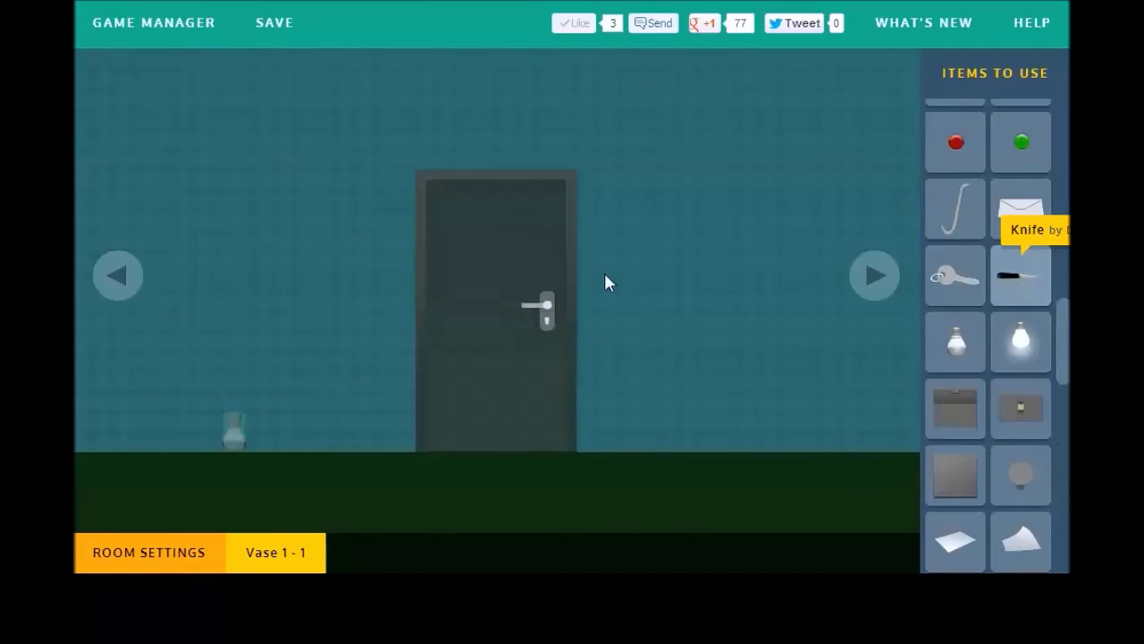
Step: Add Knife 1 - 1 at the base of the vase and select it
click(145, 554)
click(107, 56)
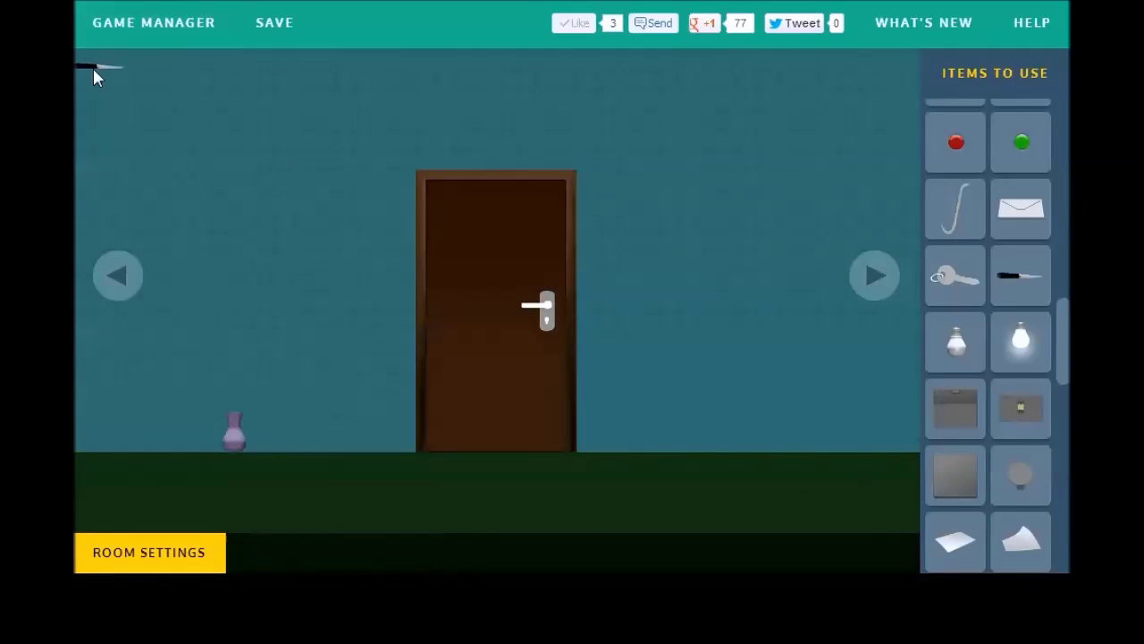
click(99, 73)
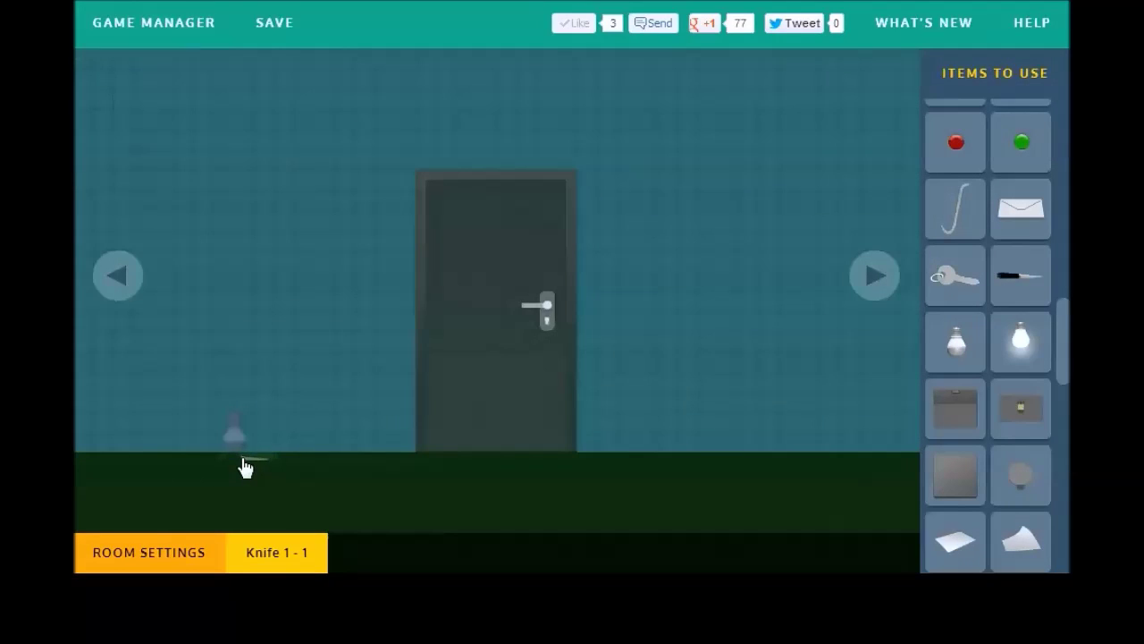
Step: Make clicking Knife 1 - 1 add it to the inventory
click(191, 547)
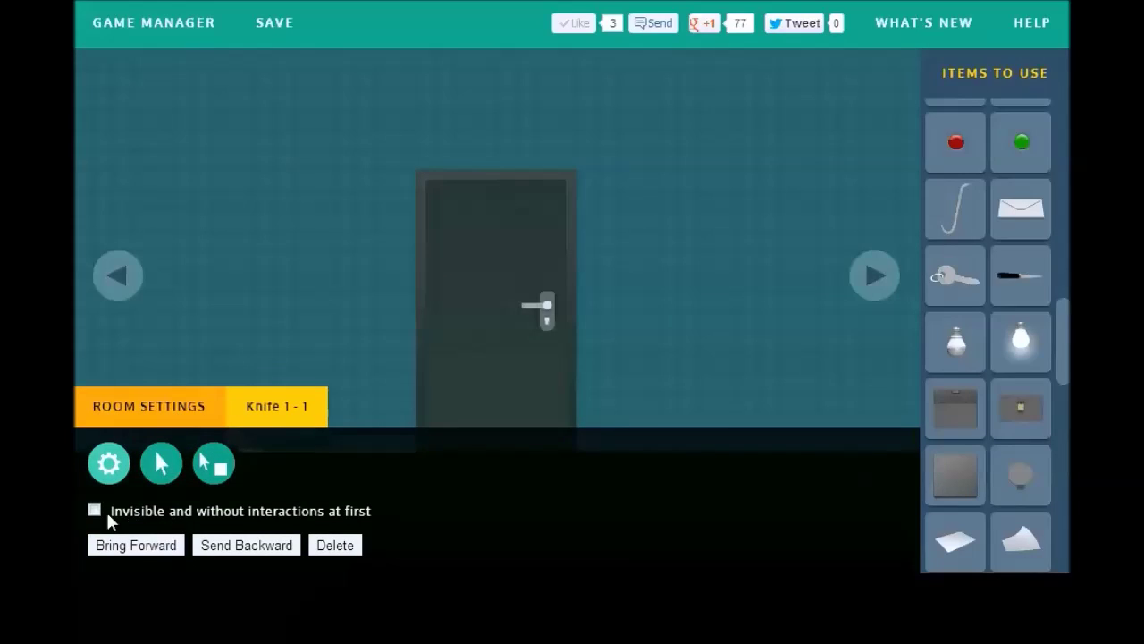
click(159, 464)
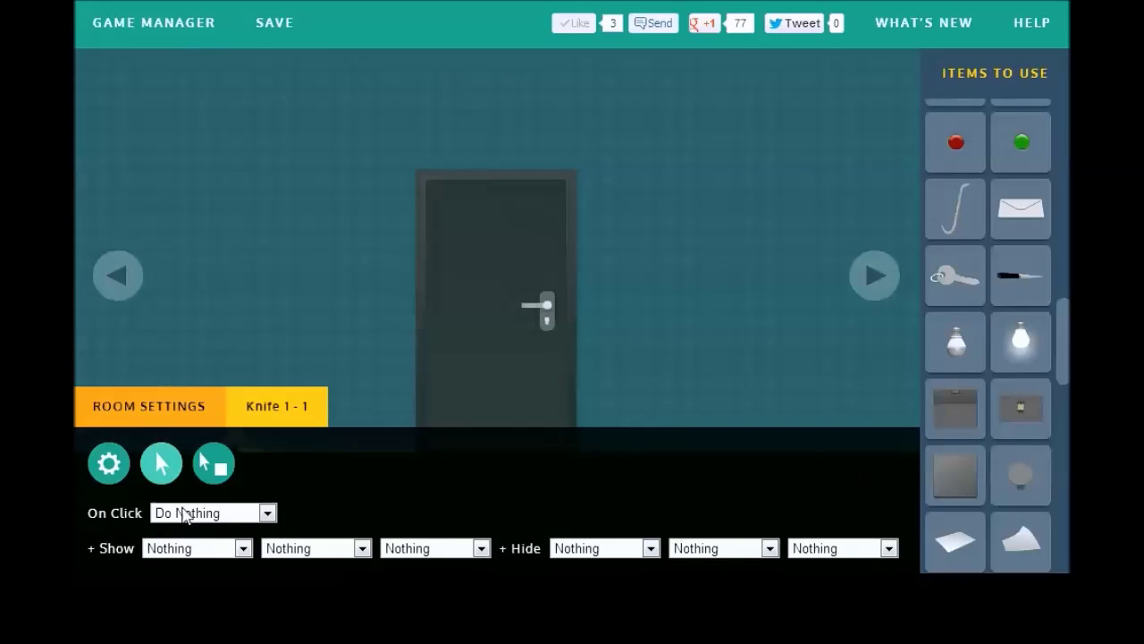
click(188, 512)
click(211, 596)
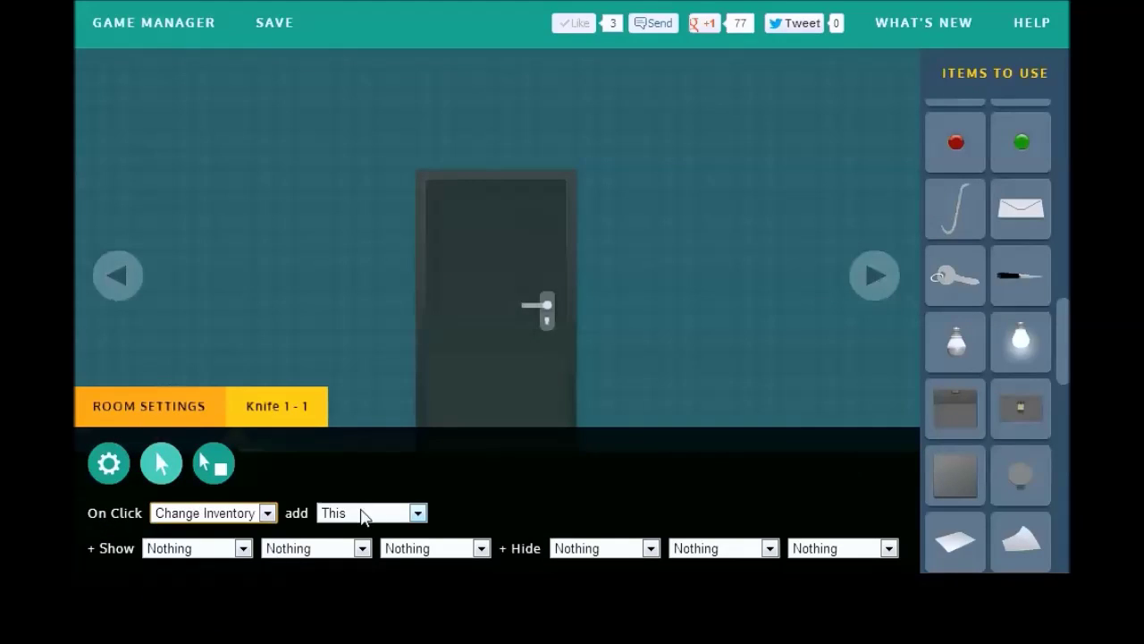
click(591, 549)
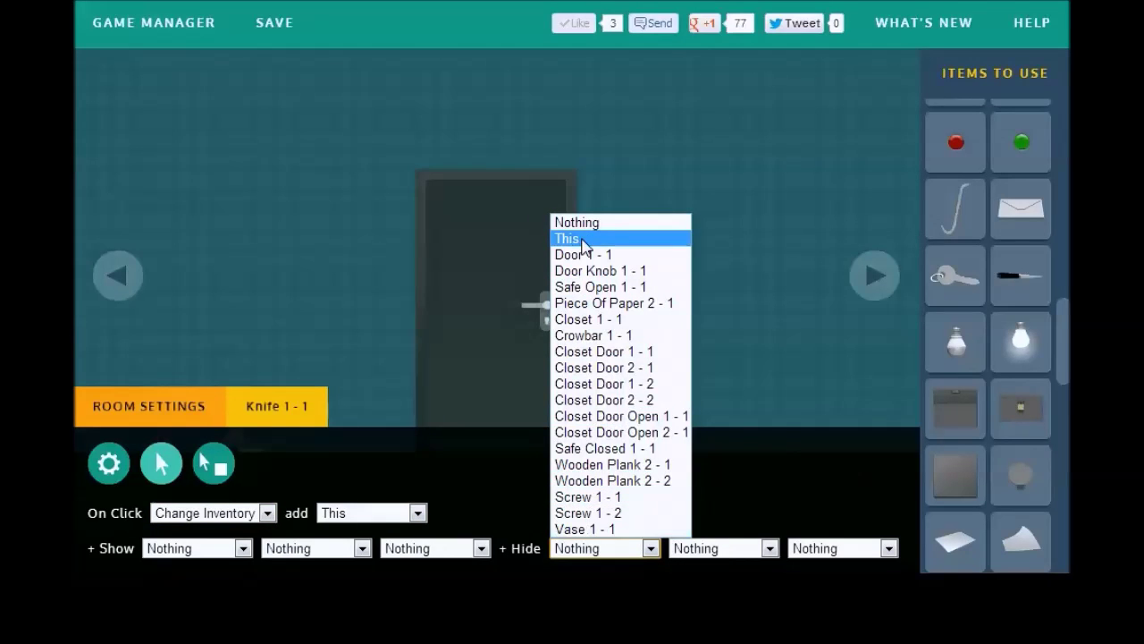
click(107, 406)
click(174, 404)
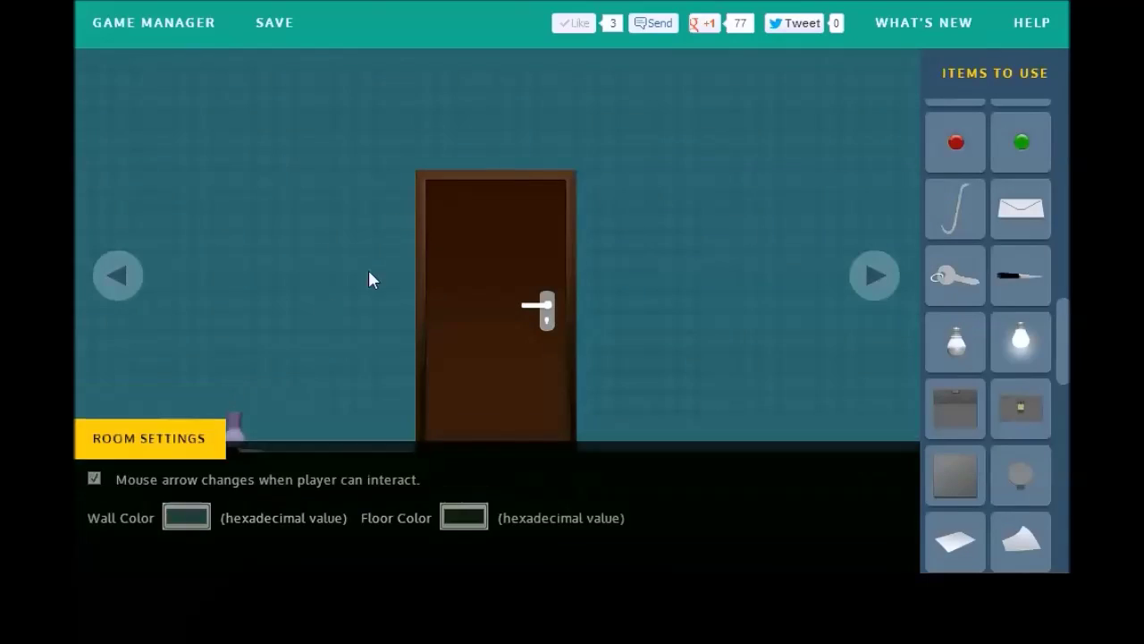
click(369, 271)
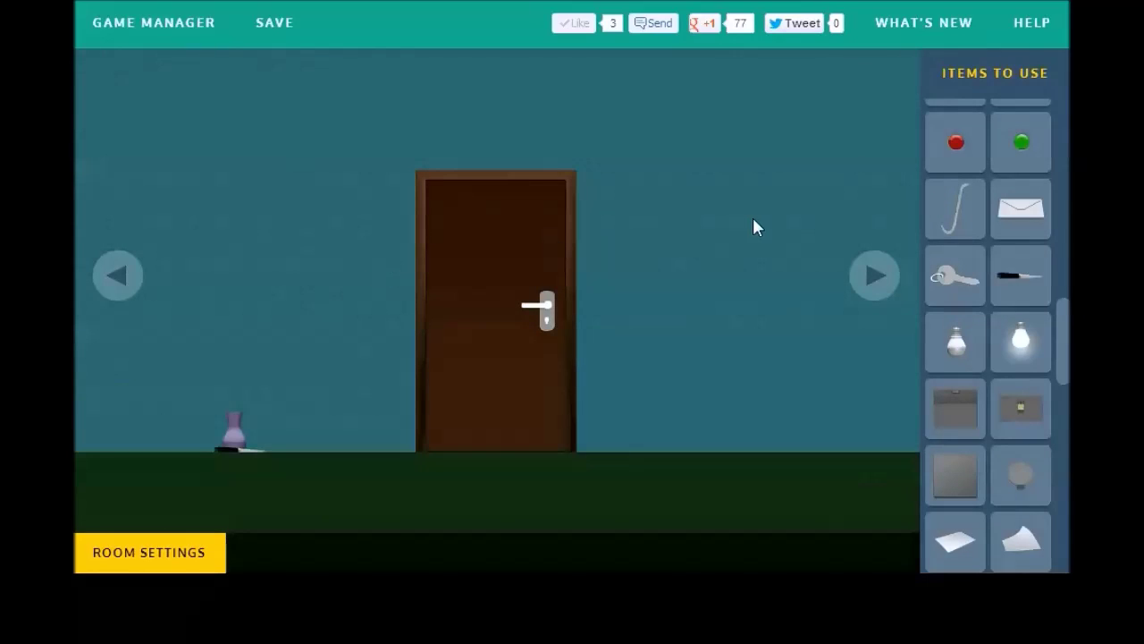
Step: Make clicking the vase show Knife 1 - 1 and hide the vase itself
click(232, 437)
click(149, 467)
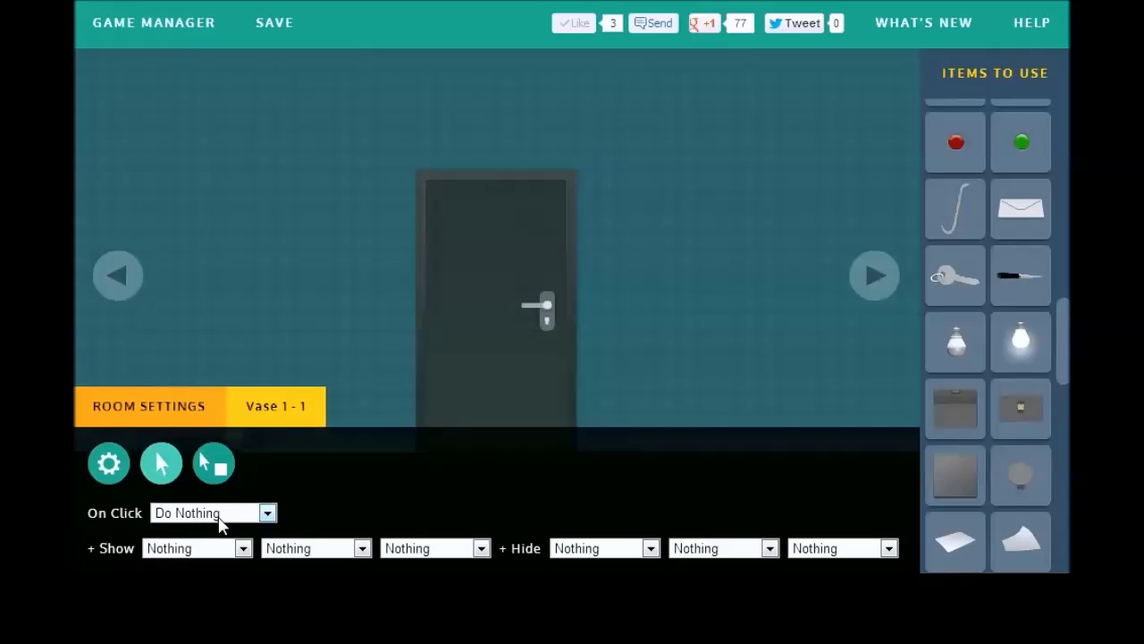
click(210, 545)
click(206, 528)
click(615, 547)
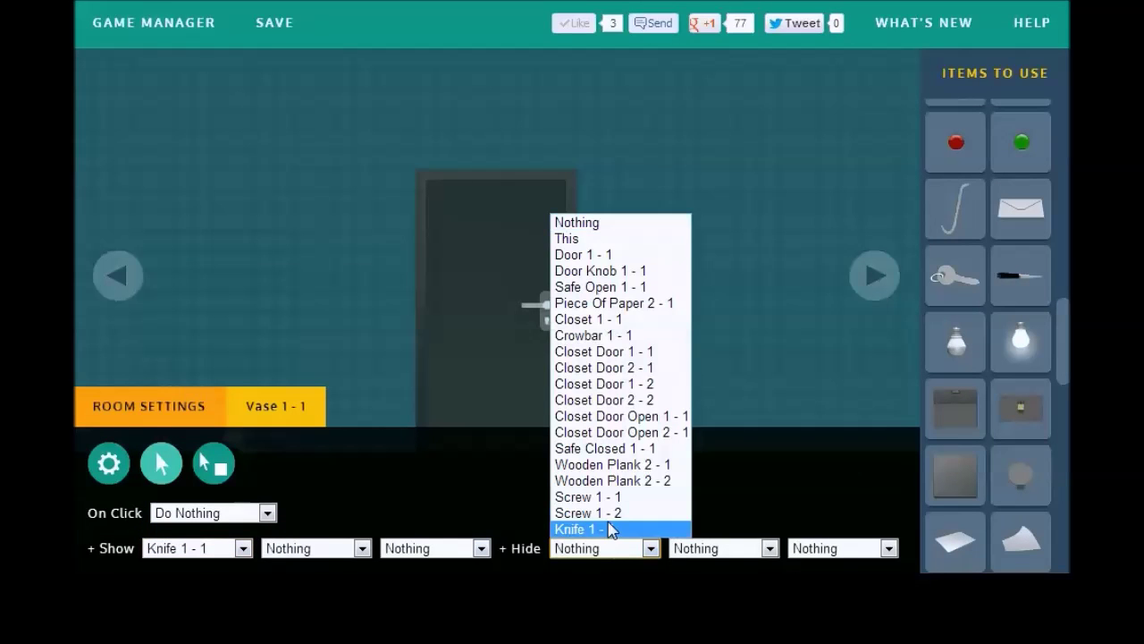
click(581, 239)
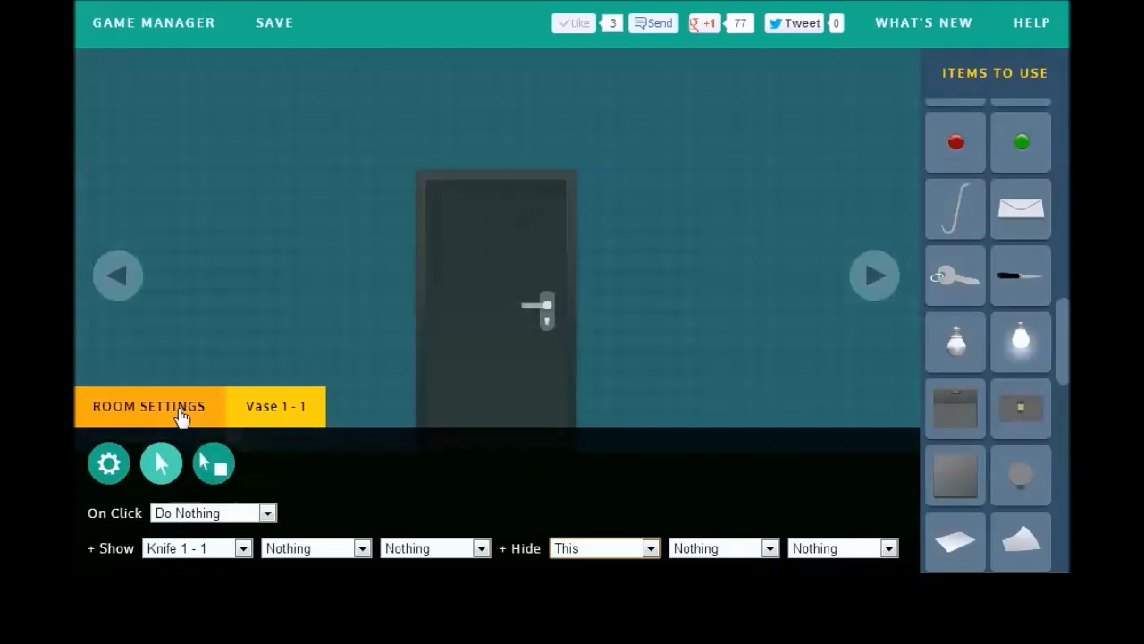
click(178, 410)
drag(1063, 344, 1066, 188)
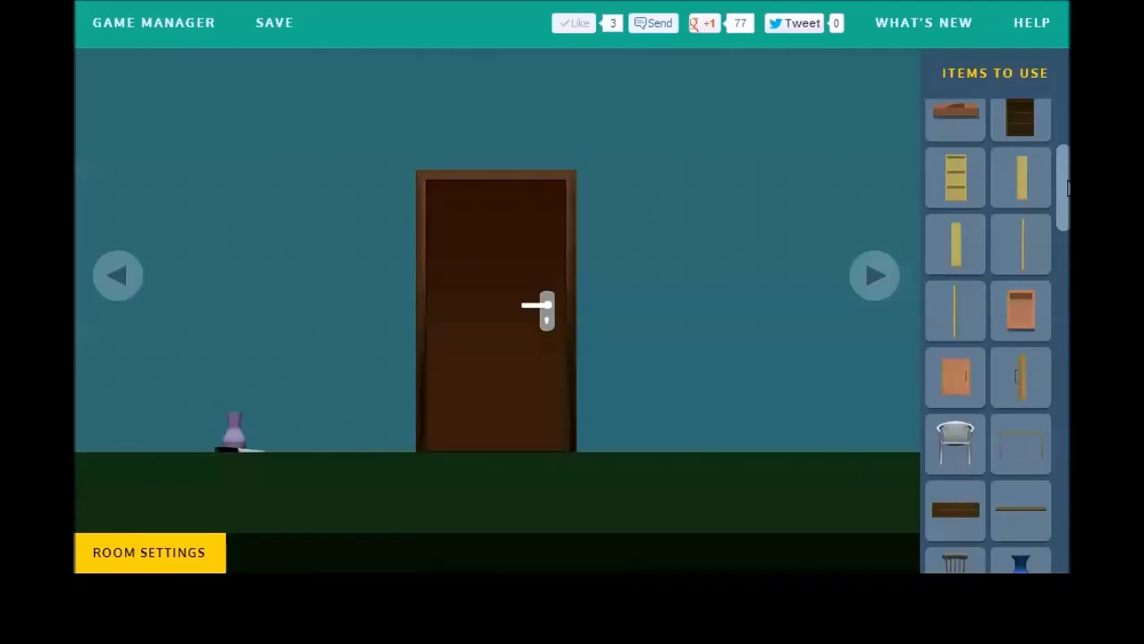
scroll(1021, 179, up, 3)
Step: Add an armchair on the floor right of the door with a cushion on its seat
click(1021, 201)
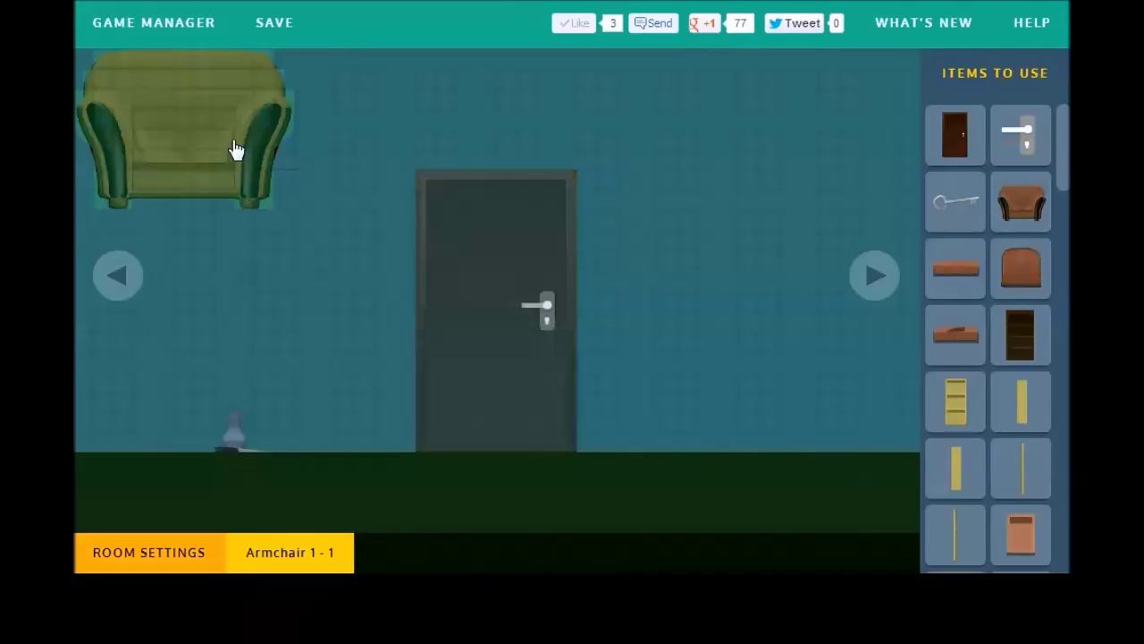
drag(235, 149, 780, 390)
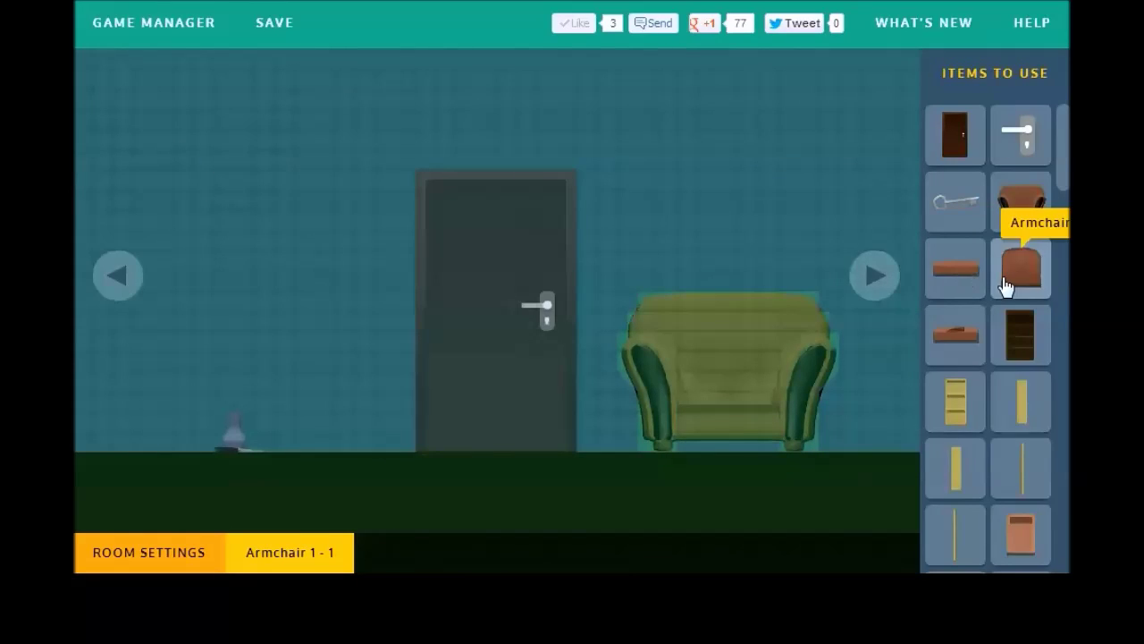
click(158, 169)
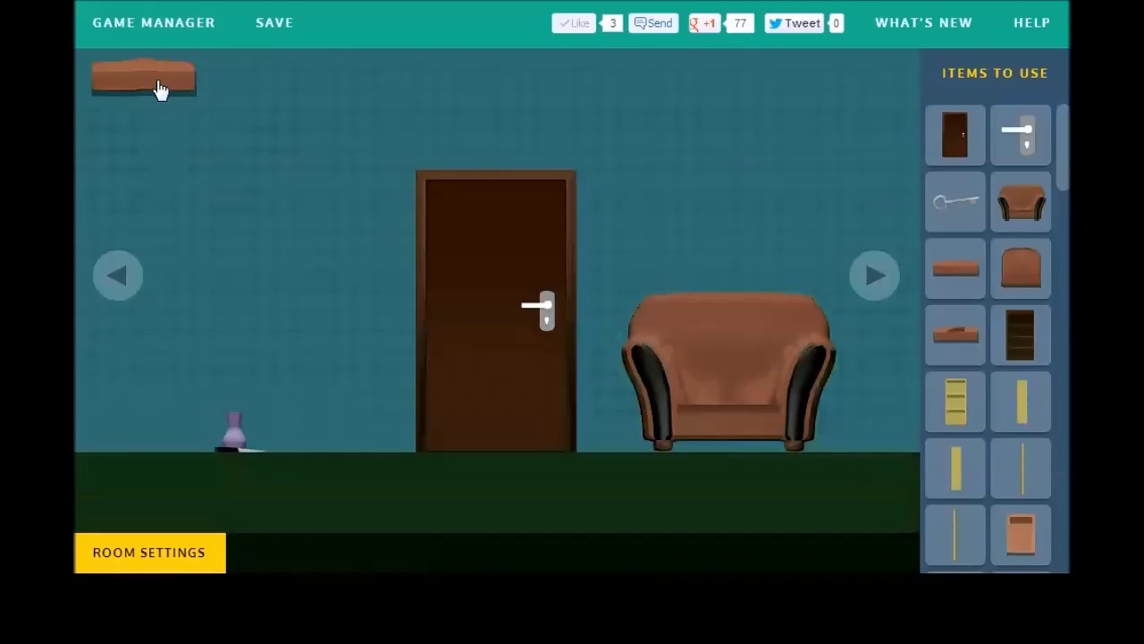
drag(158, 89, 735, 396)
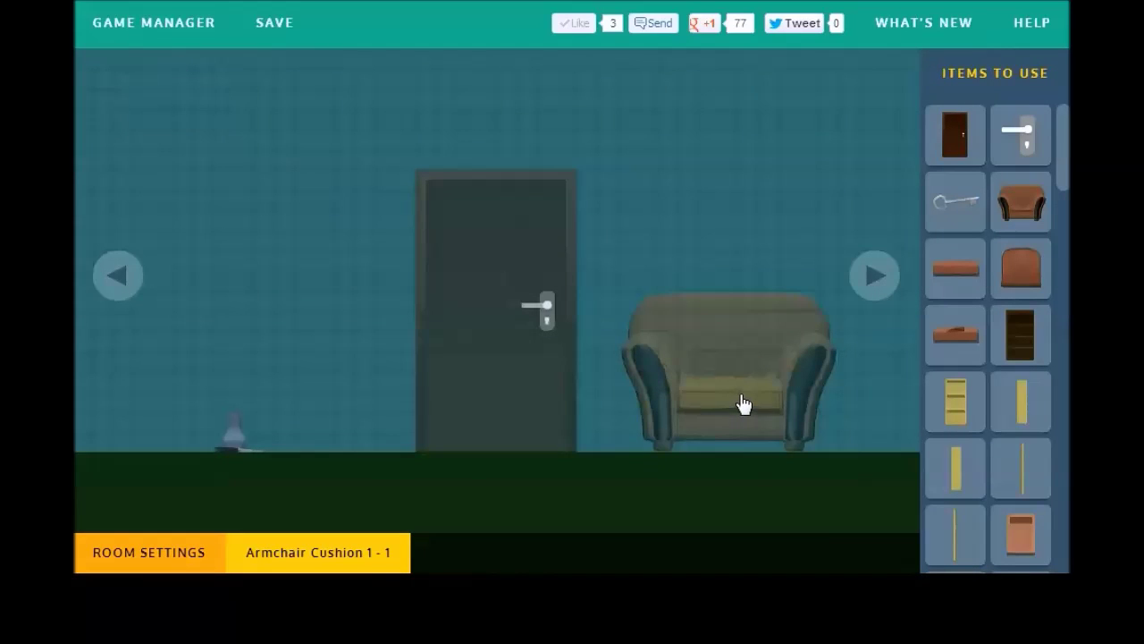
click(153, 414)
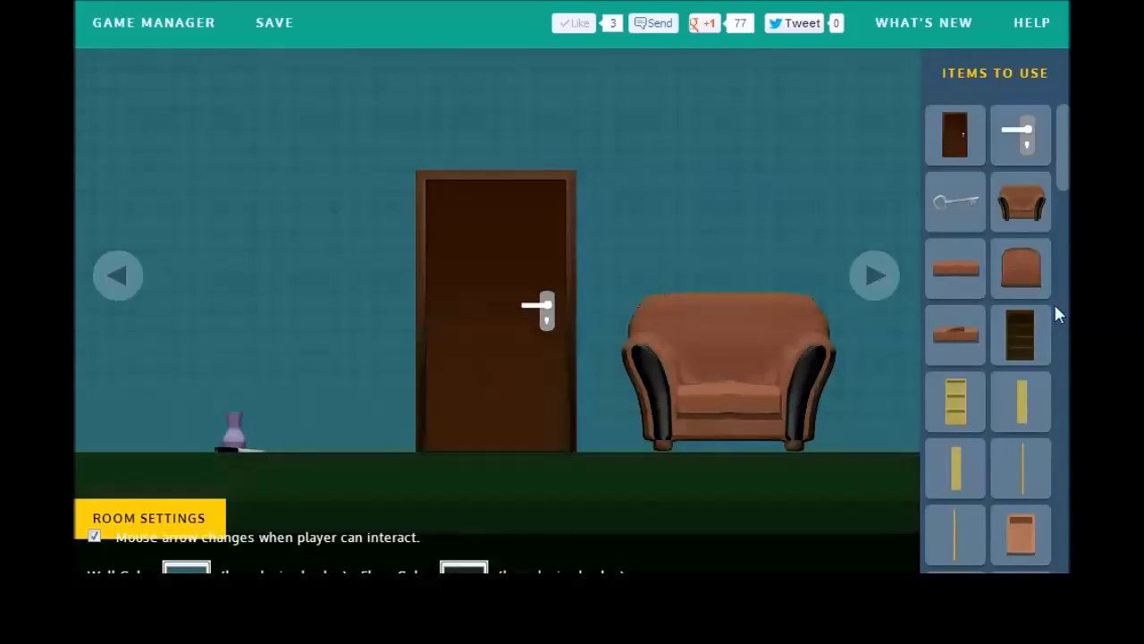
Step: Place Armchair Cushion Open on the seat, invisible at first, triggered by holding Knife 1 - 1
click(970, 333)
drag(144, 94, 703, 412)
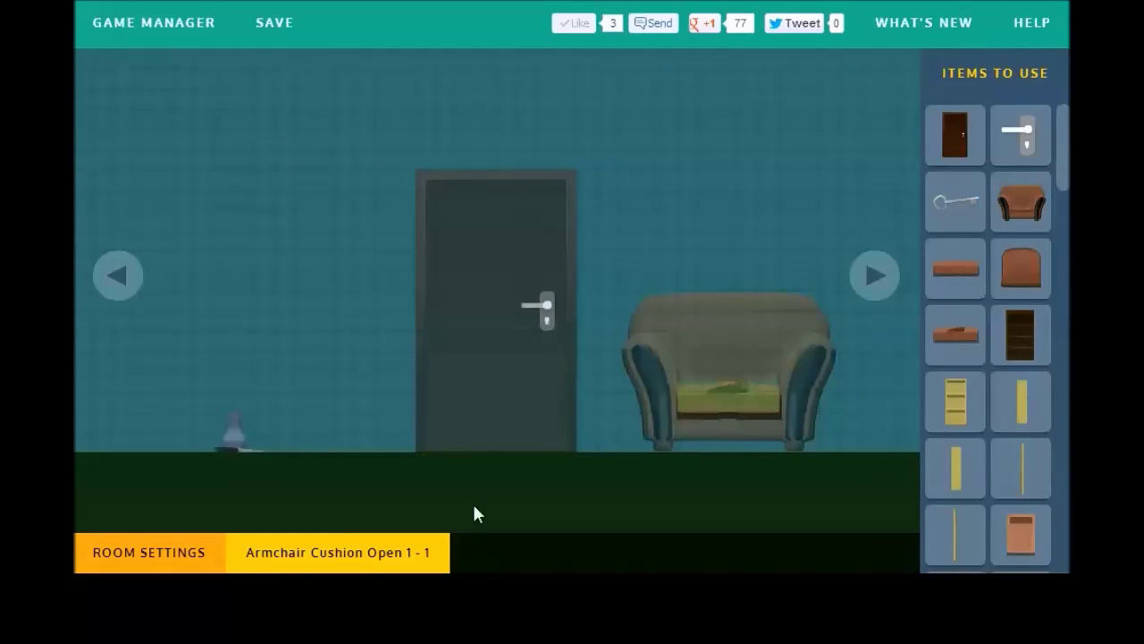
click(358, 549)
click(94, 509)
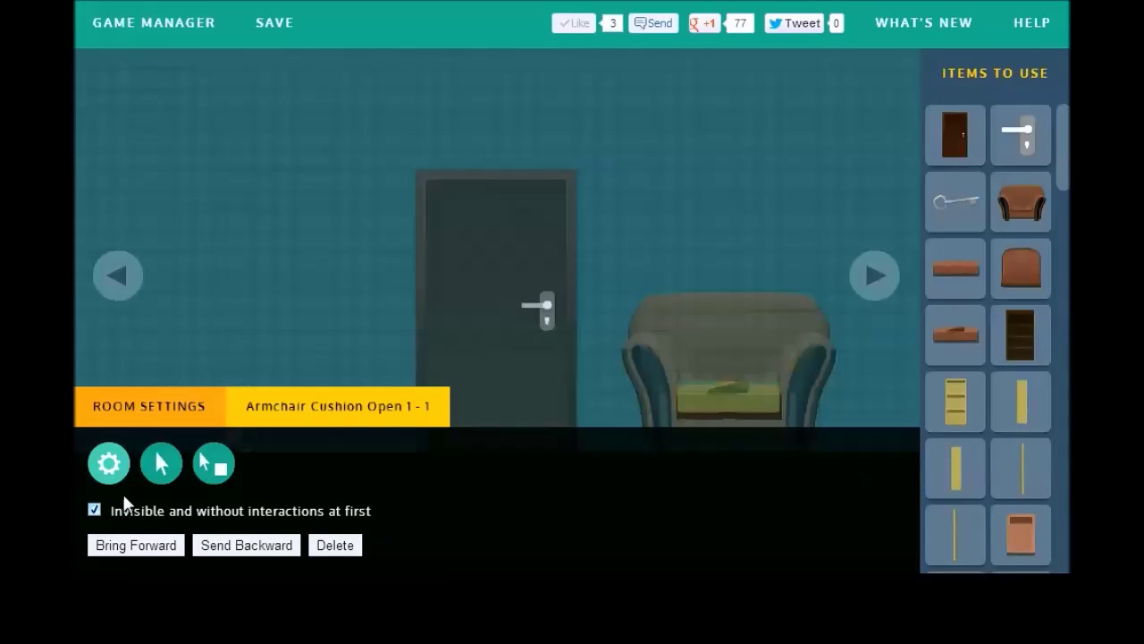
click(165, 465)
click(214, 464)
click(257, 513)
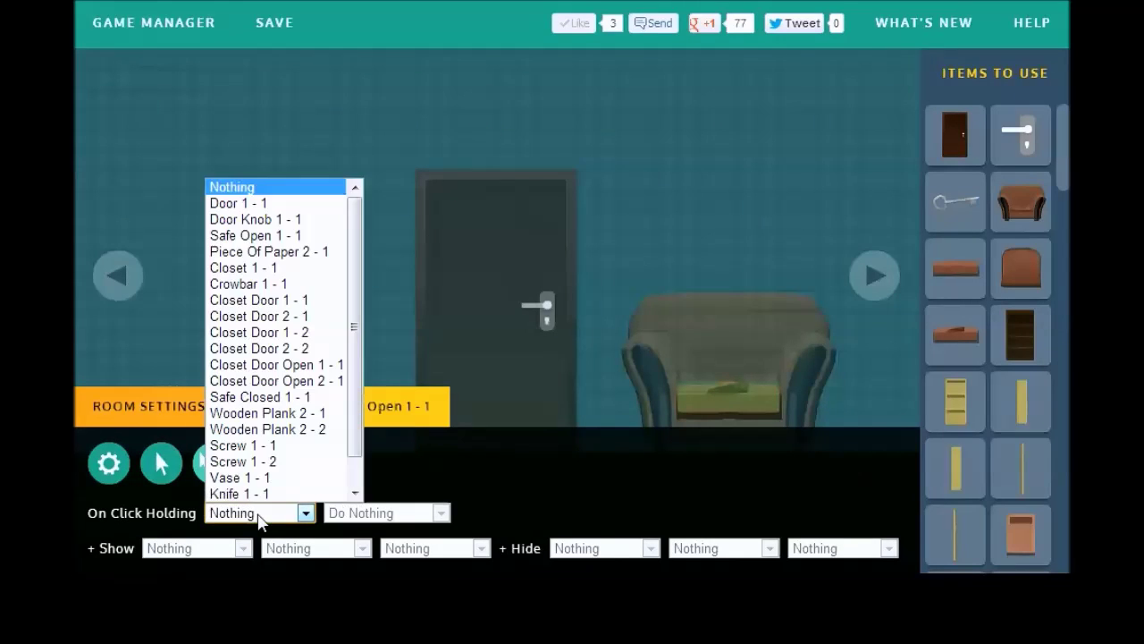
click(263, 493)
click(396, 517)
click(396, 517)
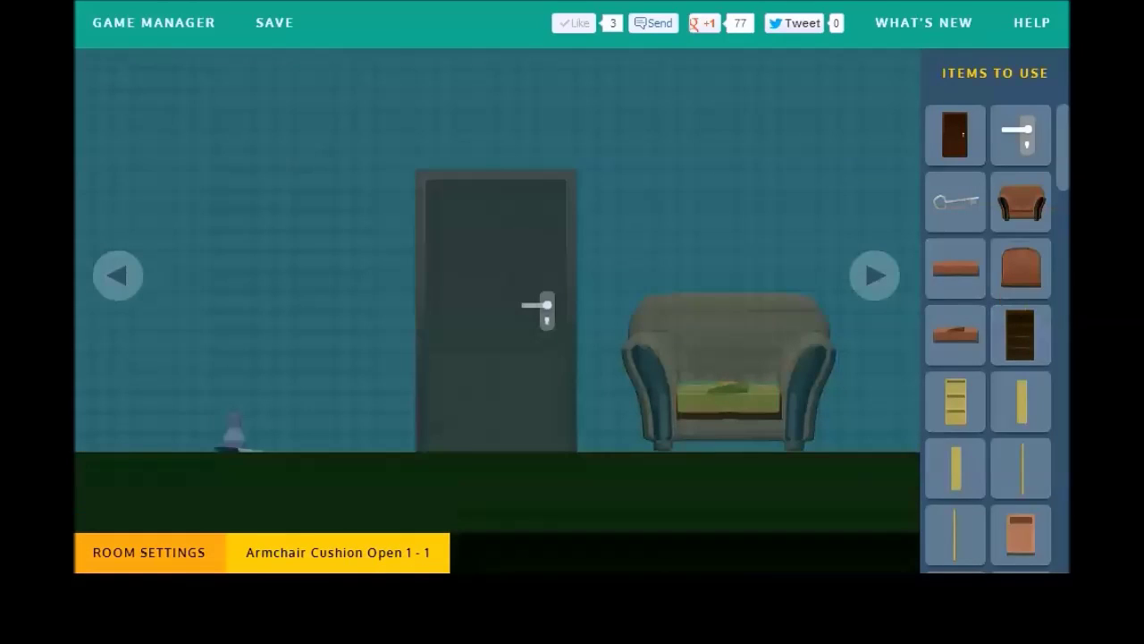
drag(1064, 177, 1042, 454)
Step: Add a screwdriver on the floor below the armchair
scroll(1037, 429, up, 1)
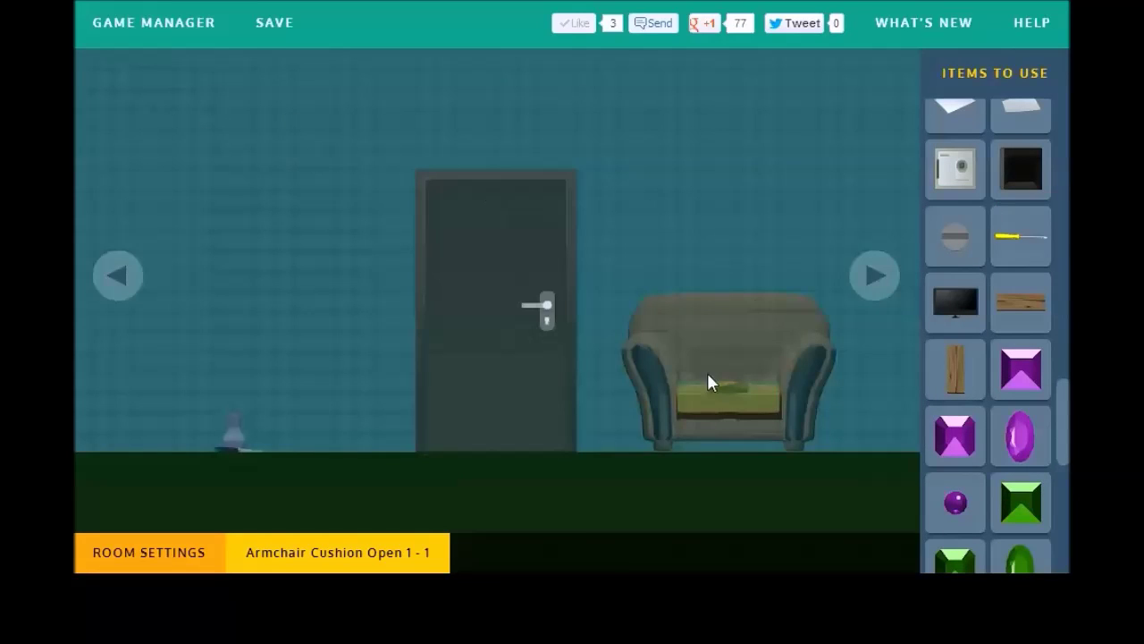
click(131, 130)
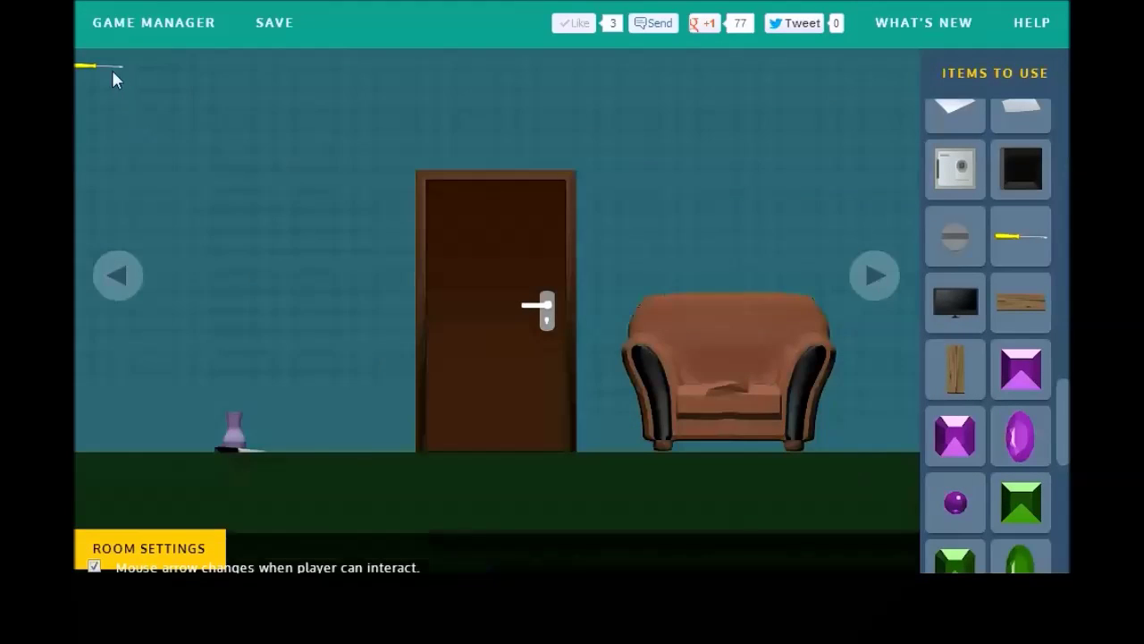
click(106, 74)
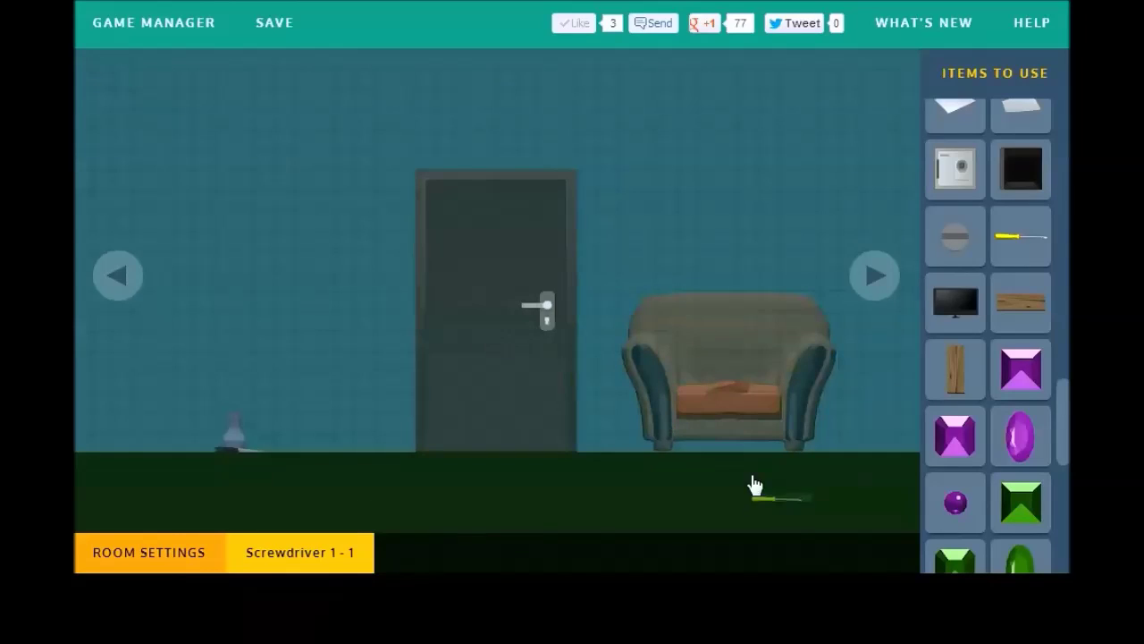
mouse_move(174, 531)
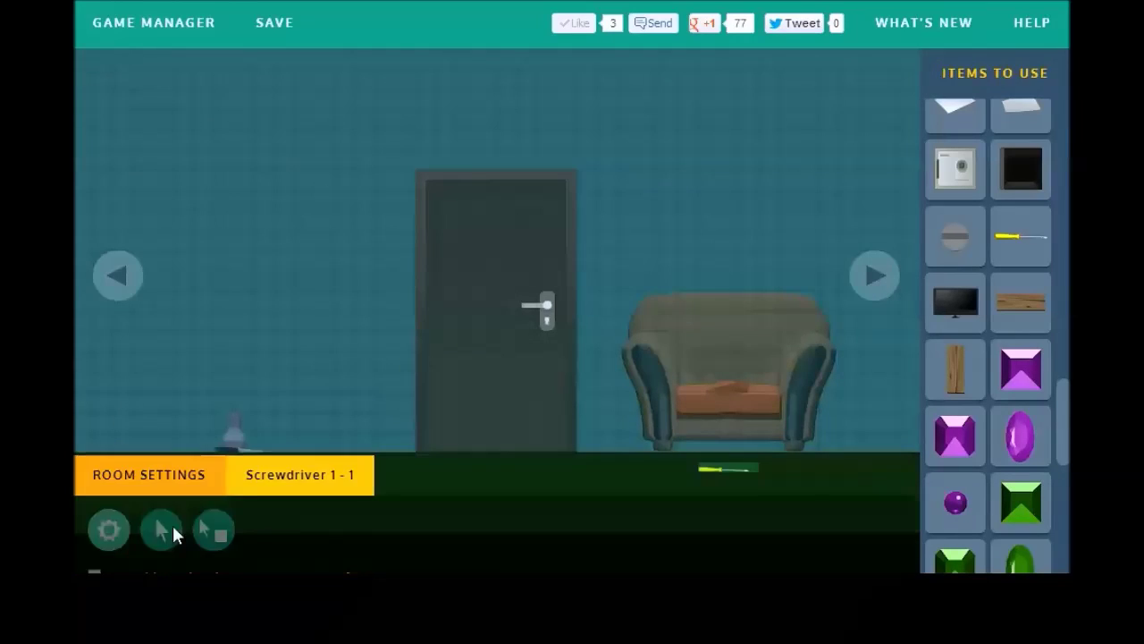
click(669, 396)
Step: Make clicking the opened cushion while holding Knife 1 - 1 show Screwdriver 1 - 1
click(720, 402)
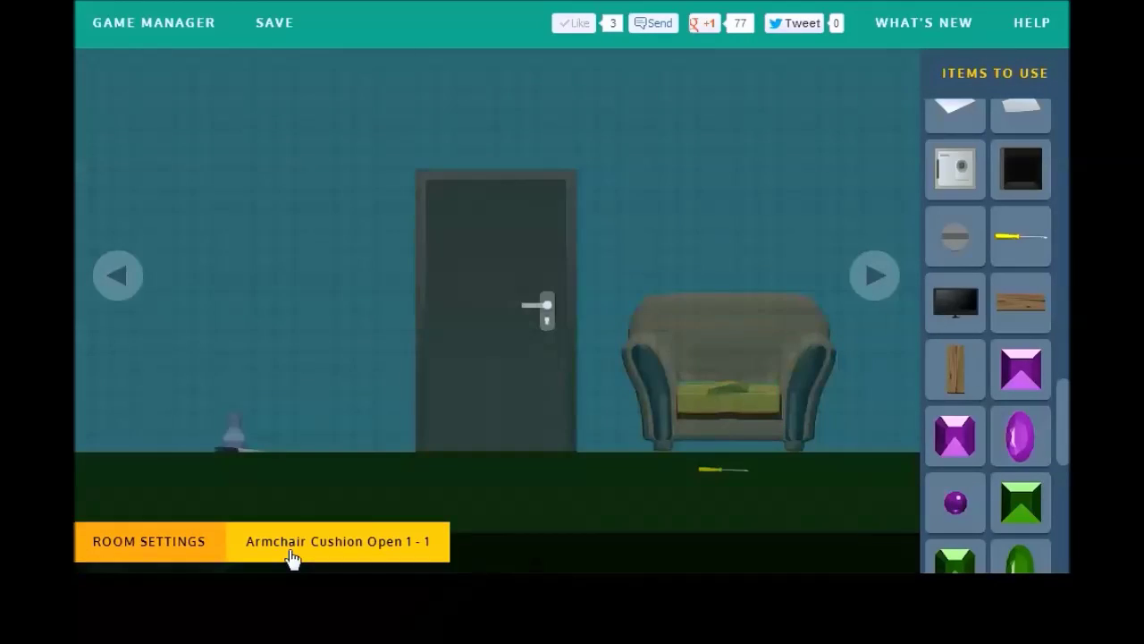
click(94, 510)
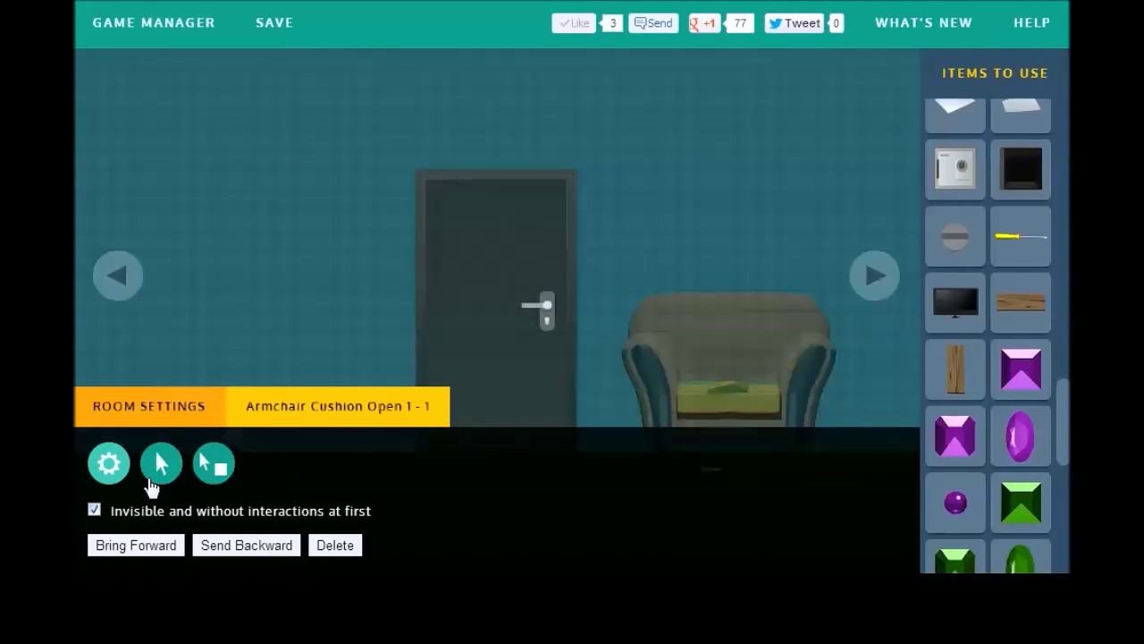
click(156, 472)
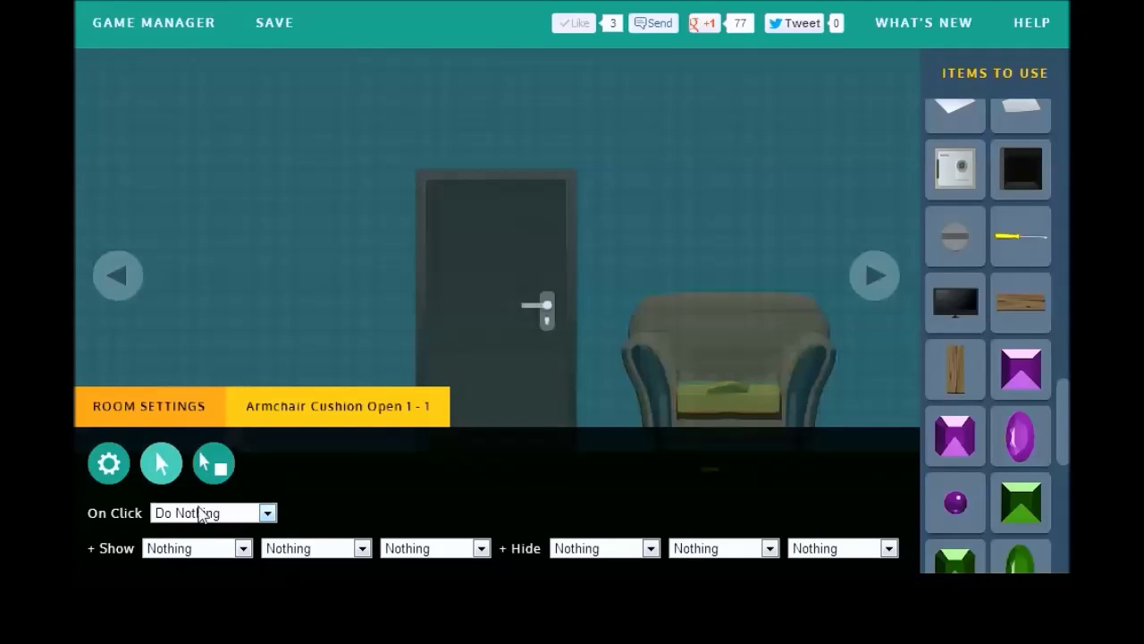
click(201, 512)
click(215, 483)
click(238, 512)
click(251, 492)
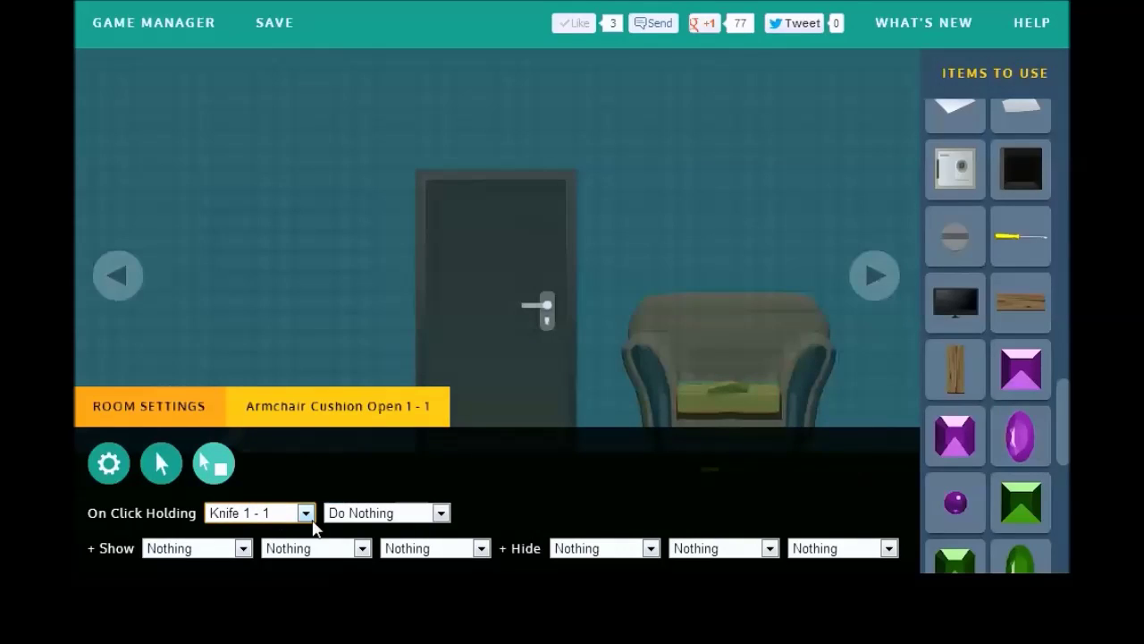
click(210, 547)
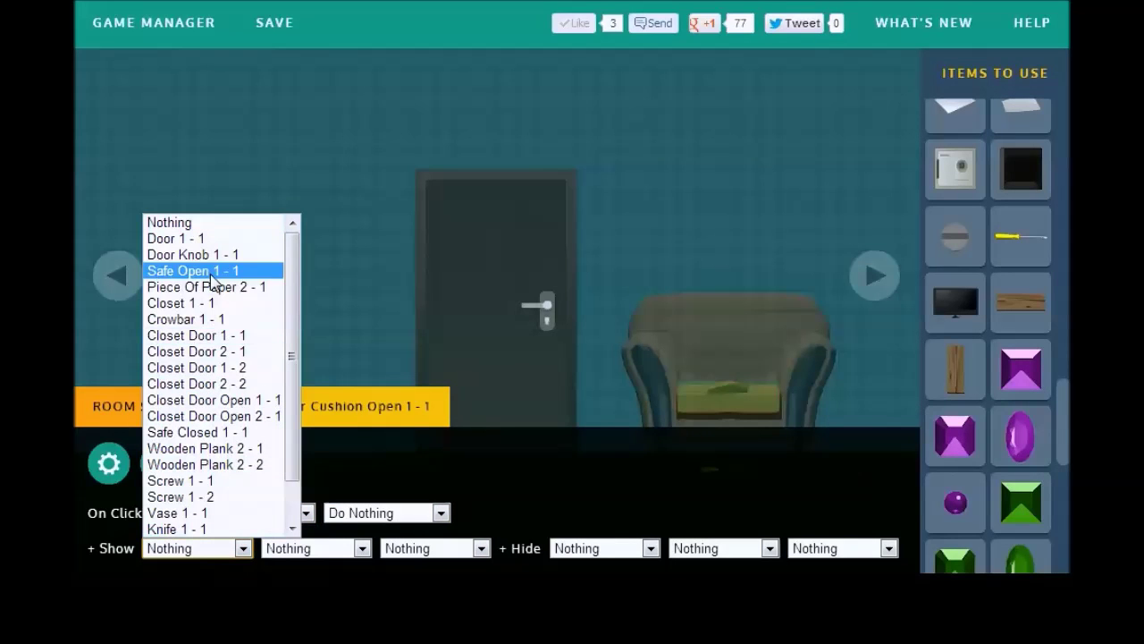
drag(292, 295, 277, 357)
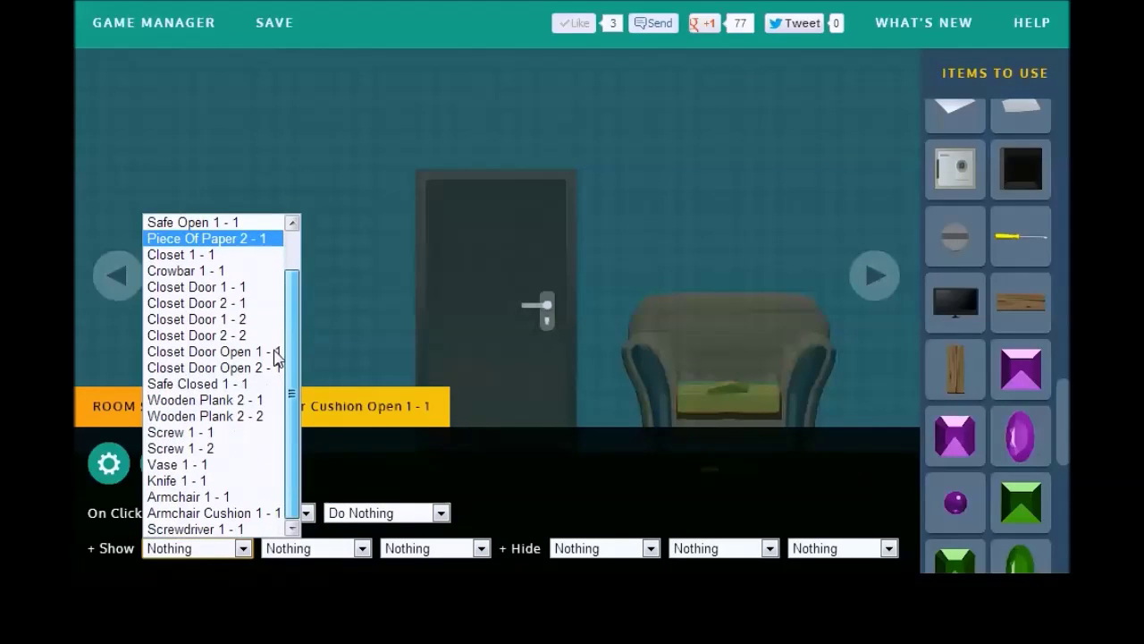
click(201, 528)
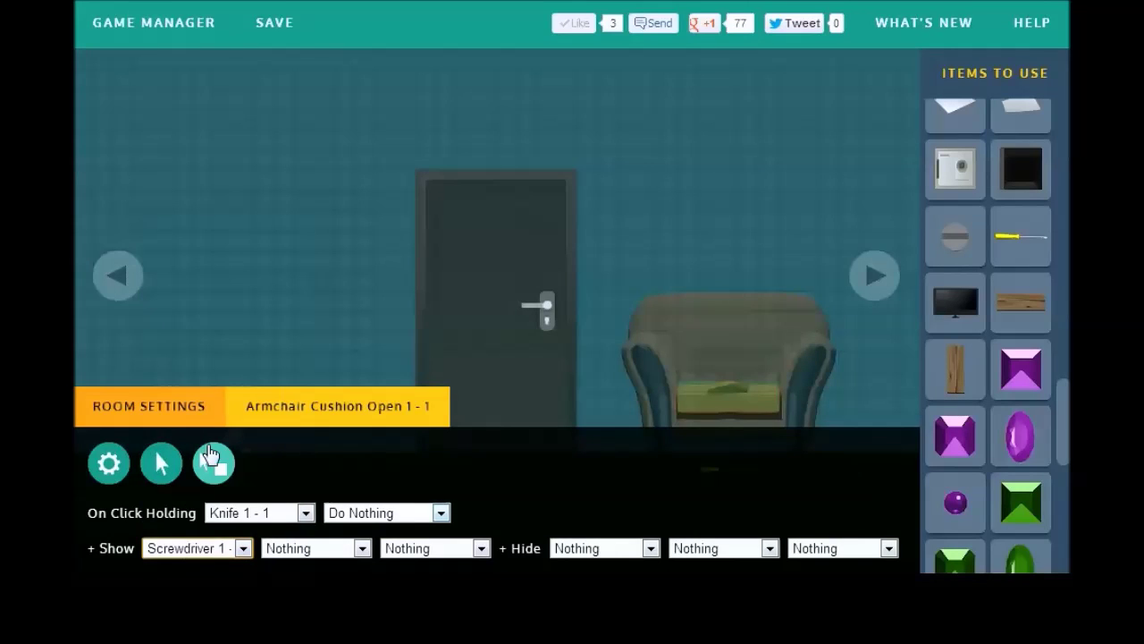
click(214, 463)
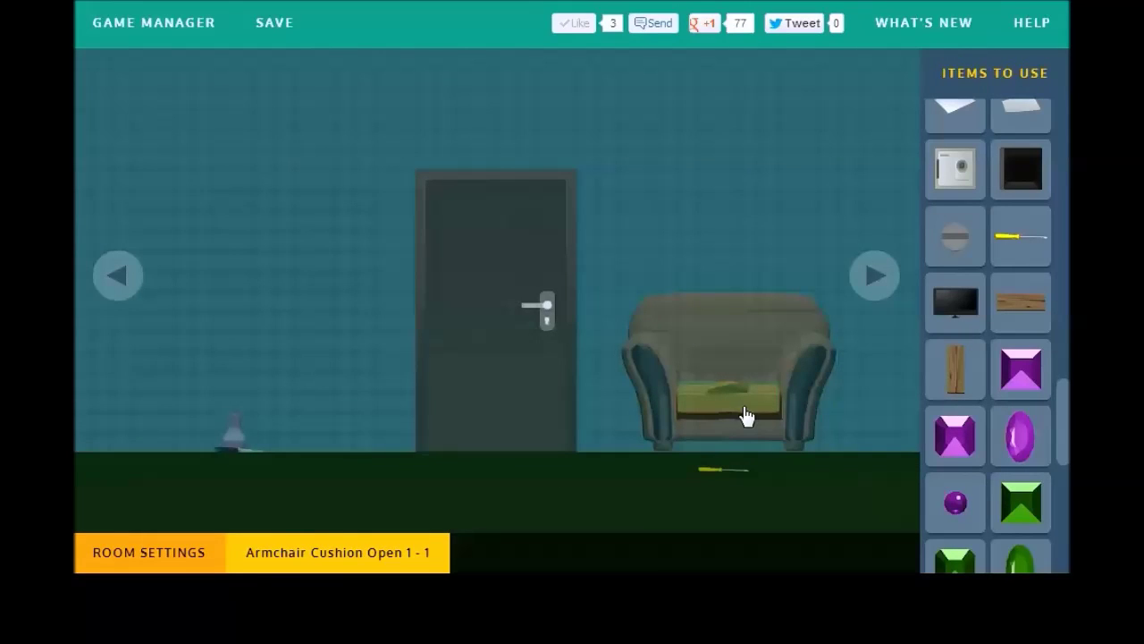
Step: Set Screwdriver 1 - 1 invisible at first, adding itself to the inventory when clicked, hiding nothing
click(339, 550)
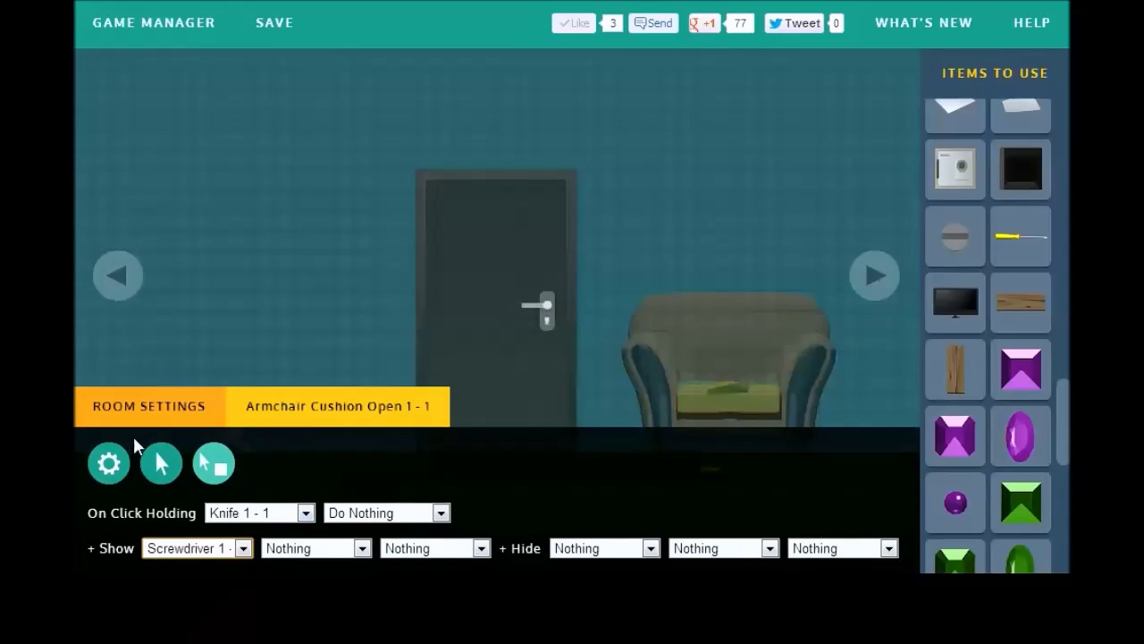
click(143, 410)
click(720, 468)
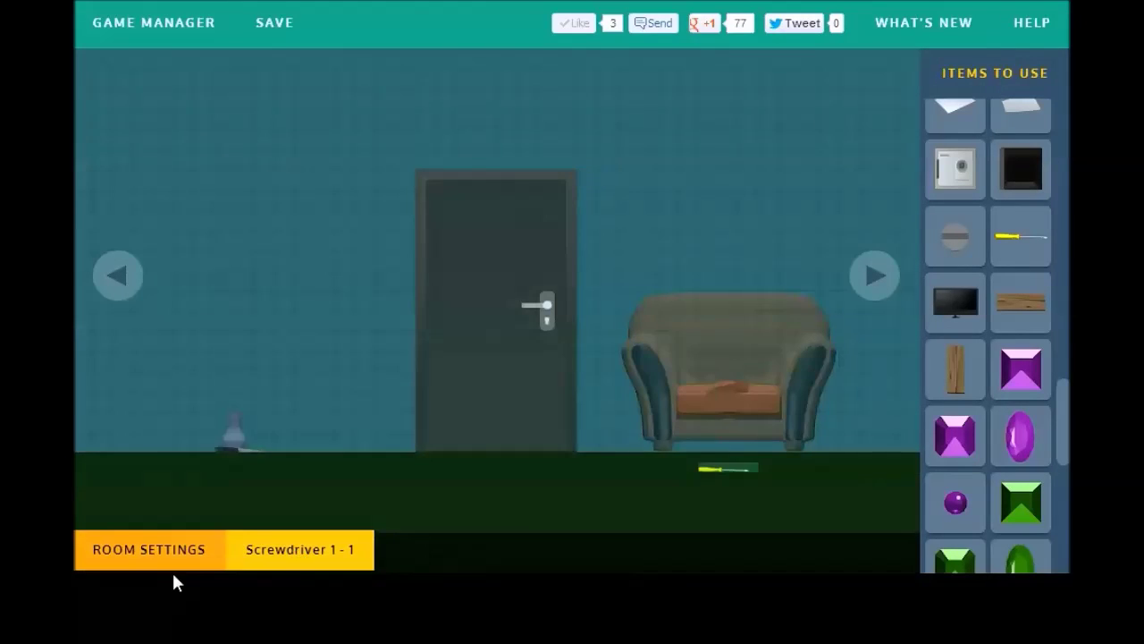
click(94, 509)
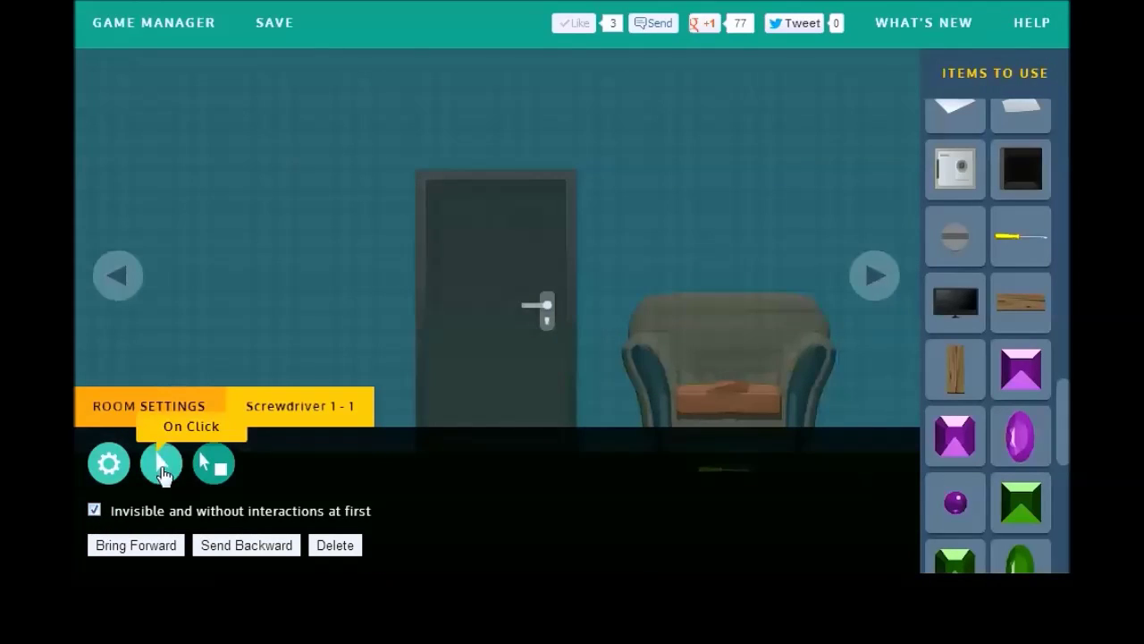
click(166, 465)
click(204, 514)
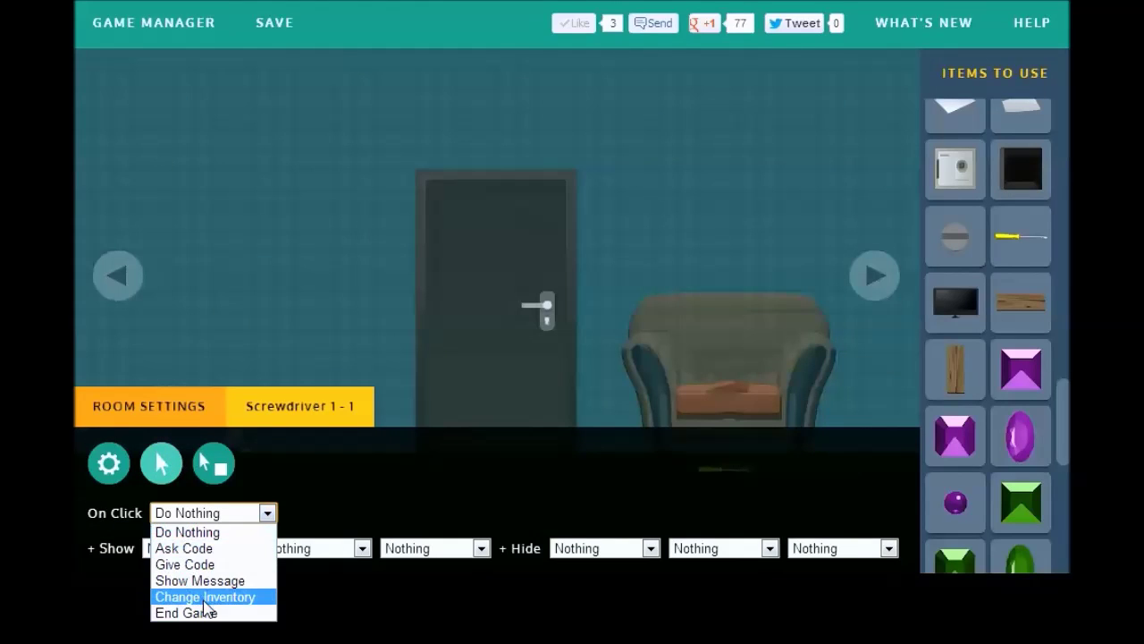
click(206, 597)
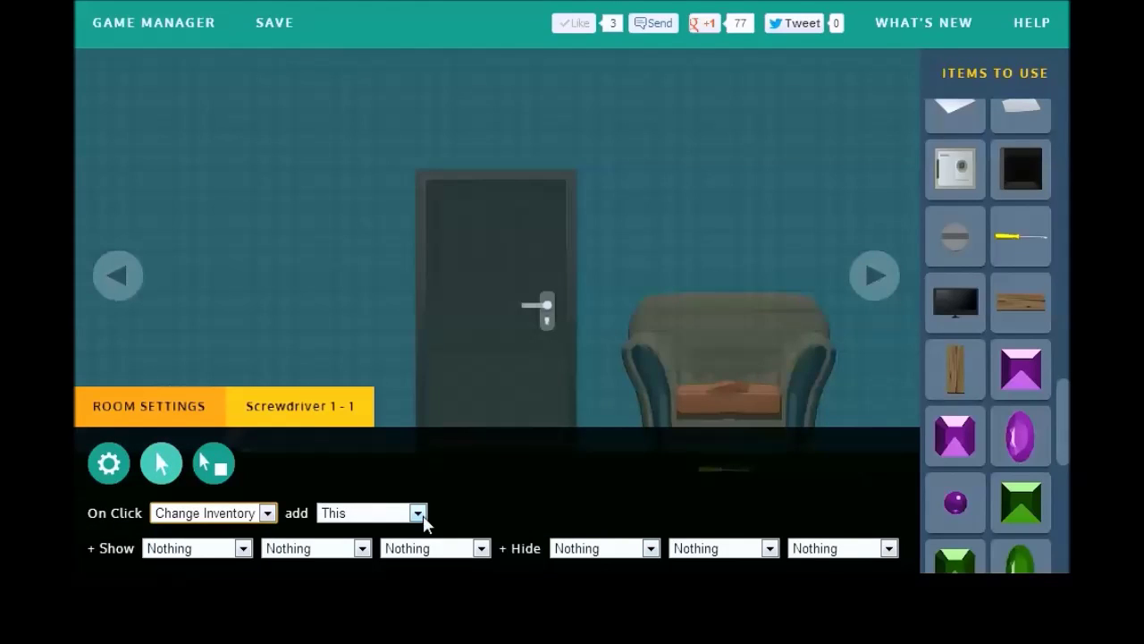
click(592, 549)
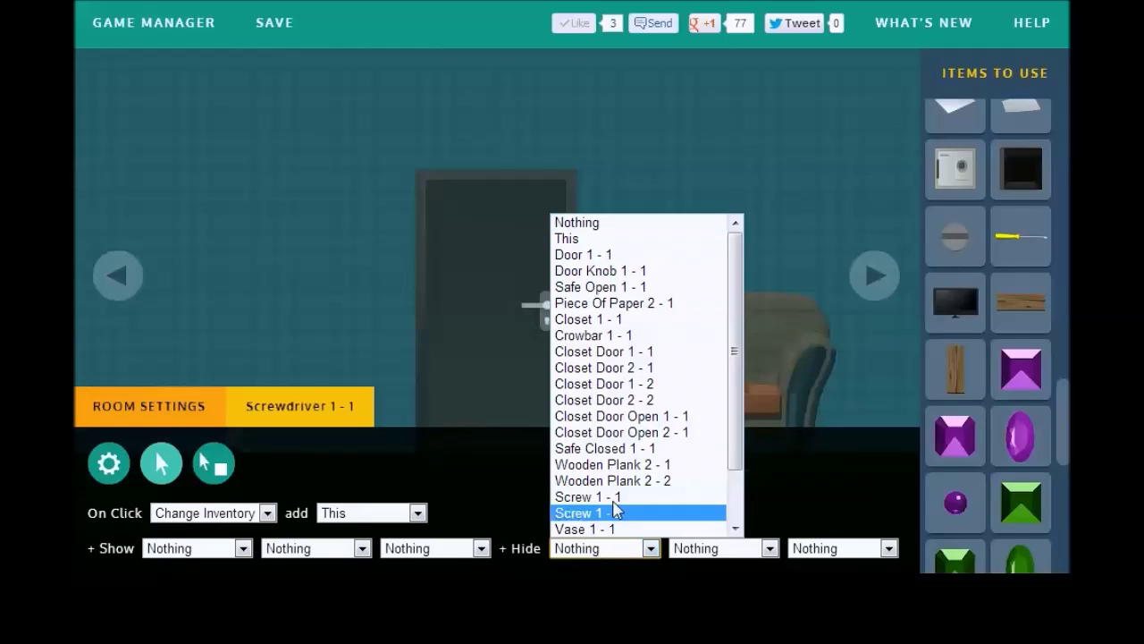
drag(734, 454, 733, 377)
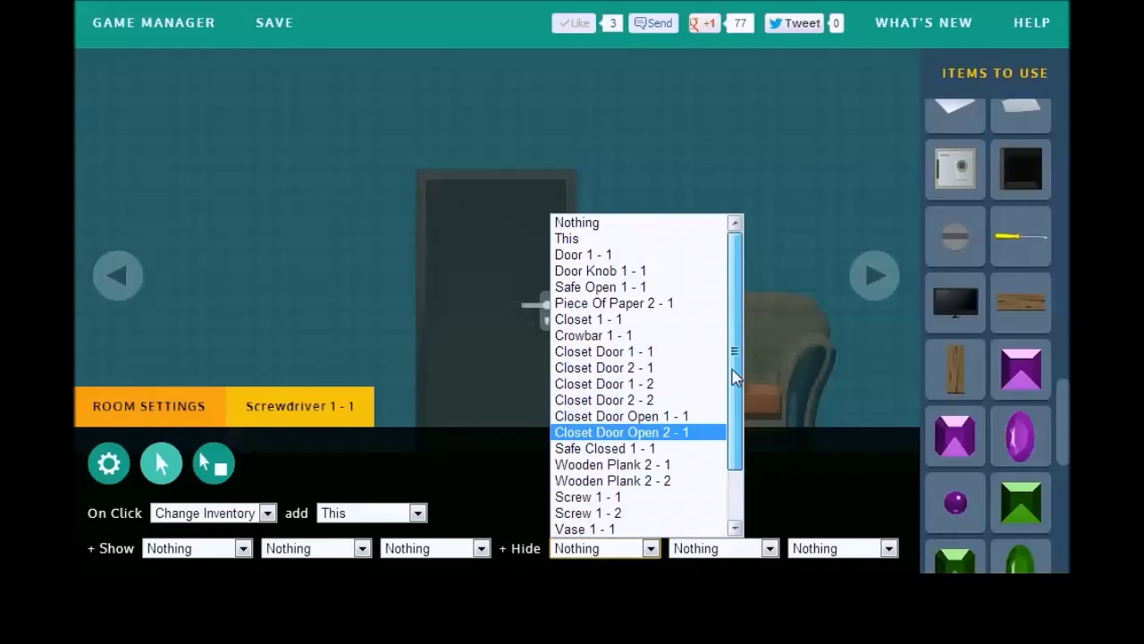
click(646, 241)
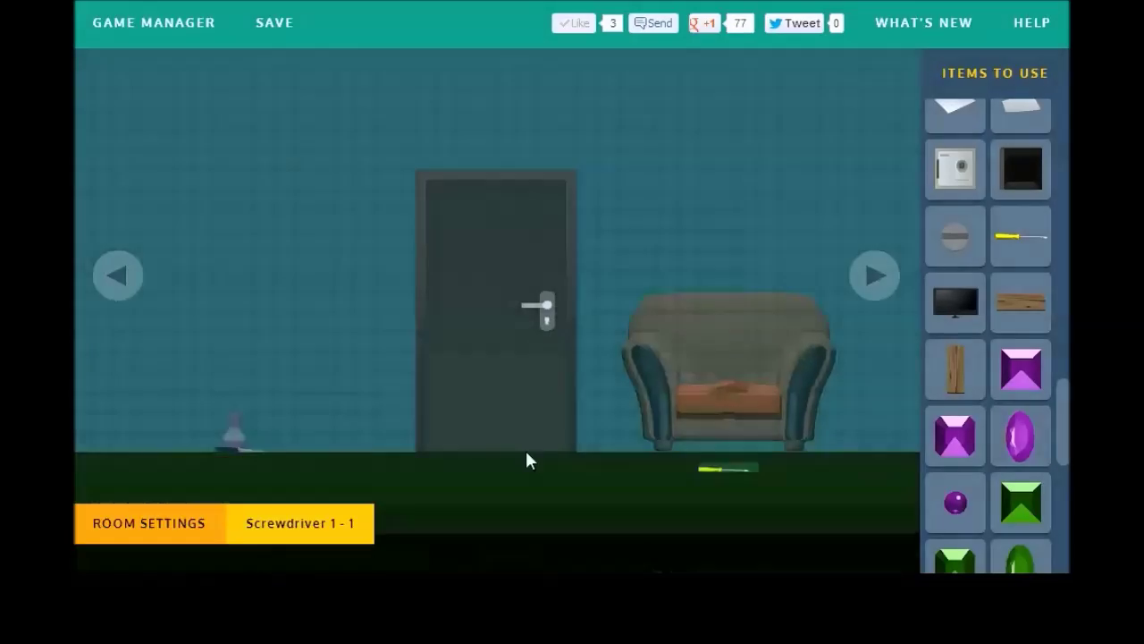
Step: Save and playtest picking up the knife, then move the opened cushion onto the floor
click(299, 40)
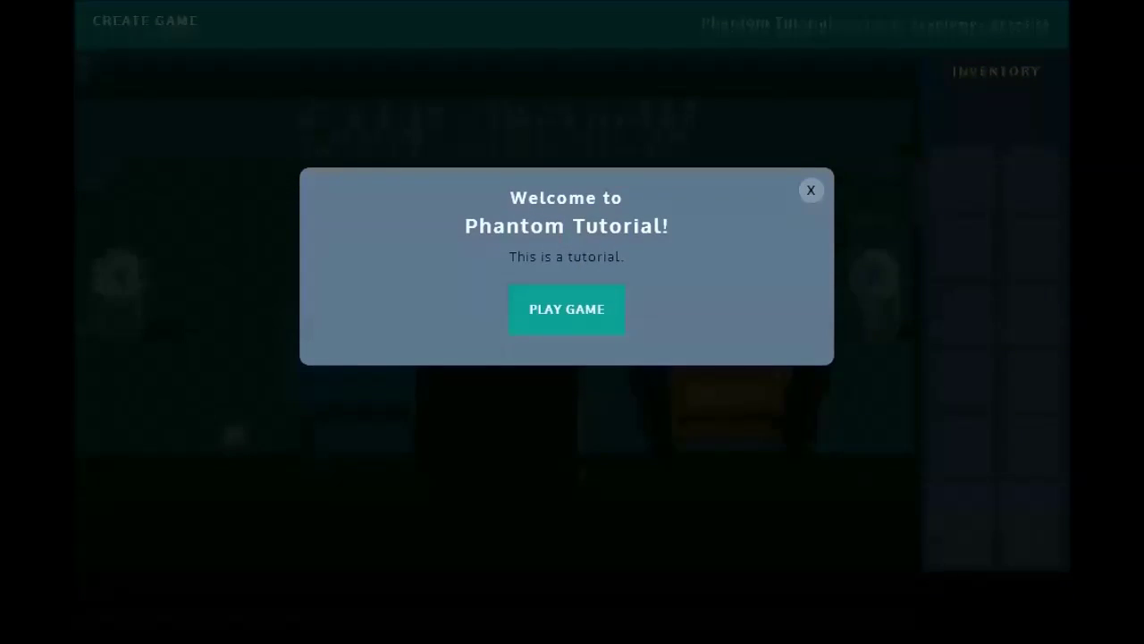
click(571, 313)
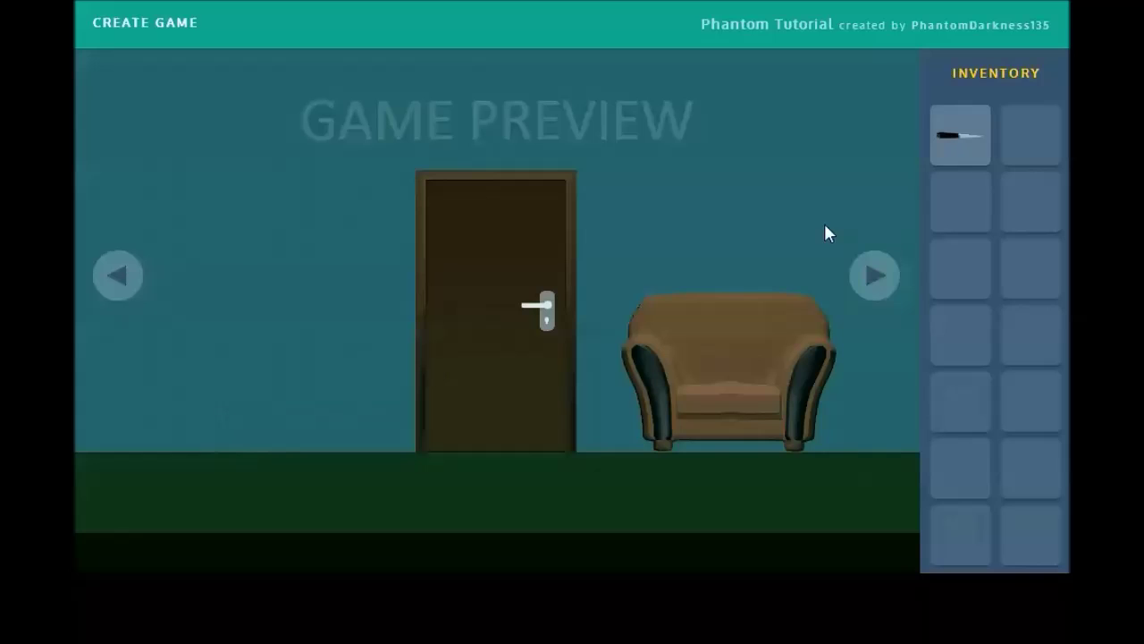
click(965, 143)
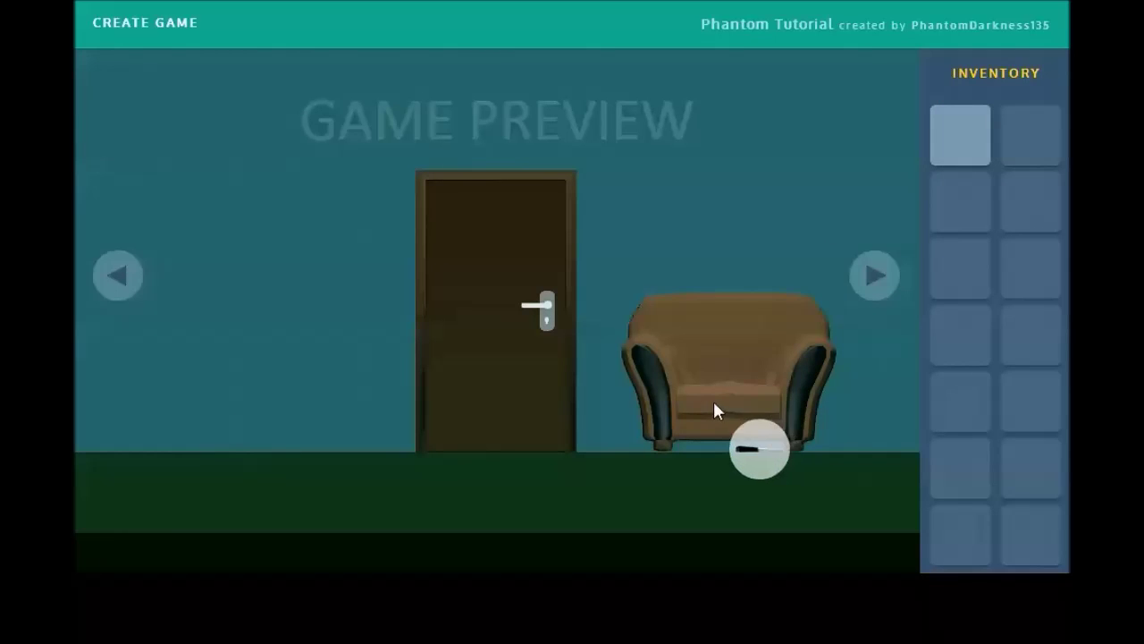
click(964, 134)
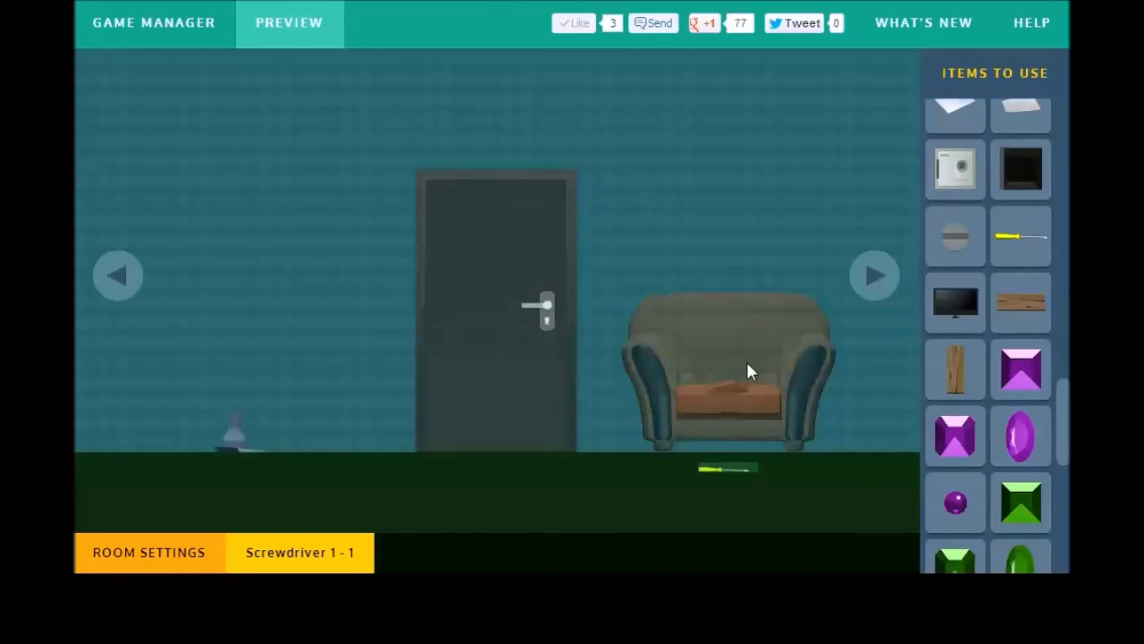
mouse_move(113, 580)
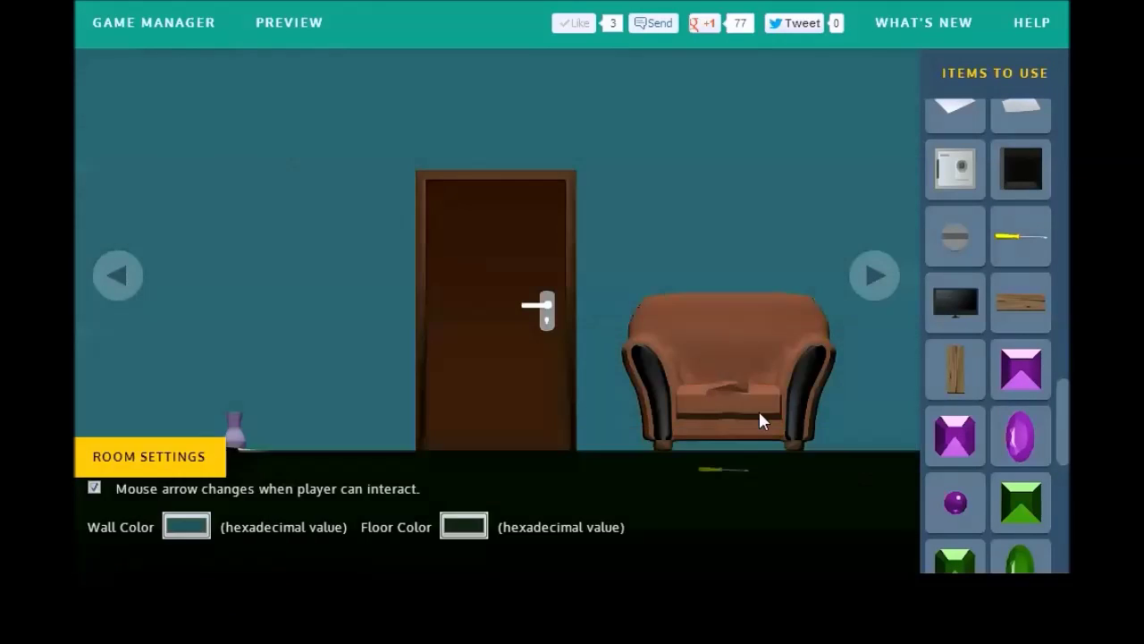
drag(761, 421, 617, 451)
Step: Make the armchair cushion show Armchair Cushion Open 1-1 when clicked holding Knife 1-1
click(153, 407)
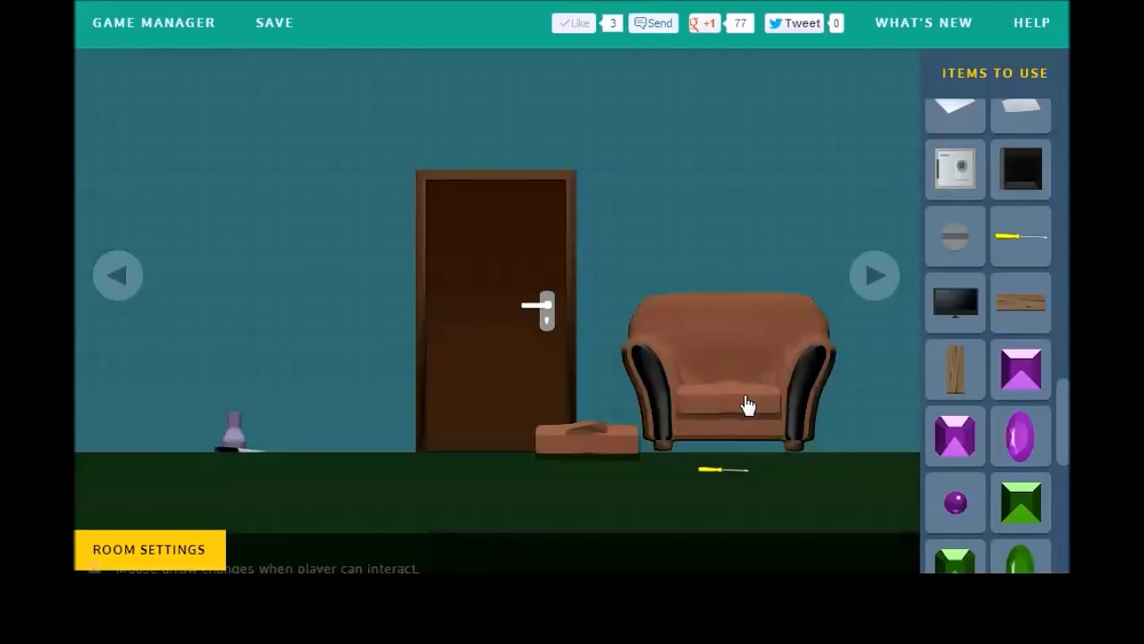
click(748, 406)
mouse_move(266, 548)
click(211, 465)
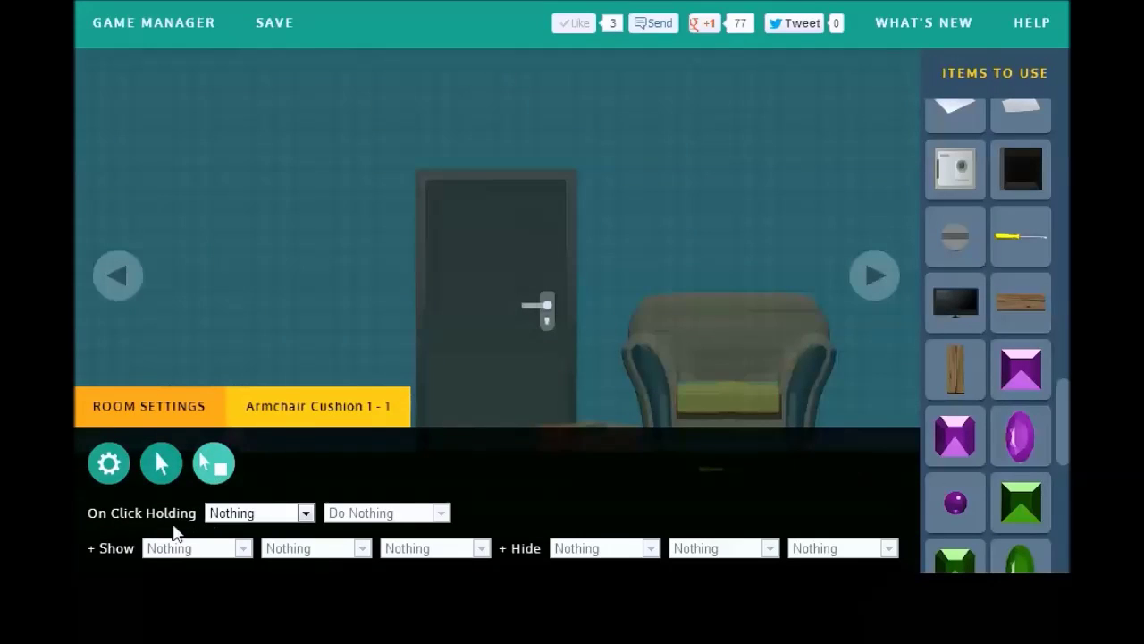
click(237, 514)
click(239, 494)
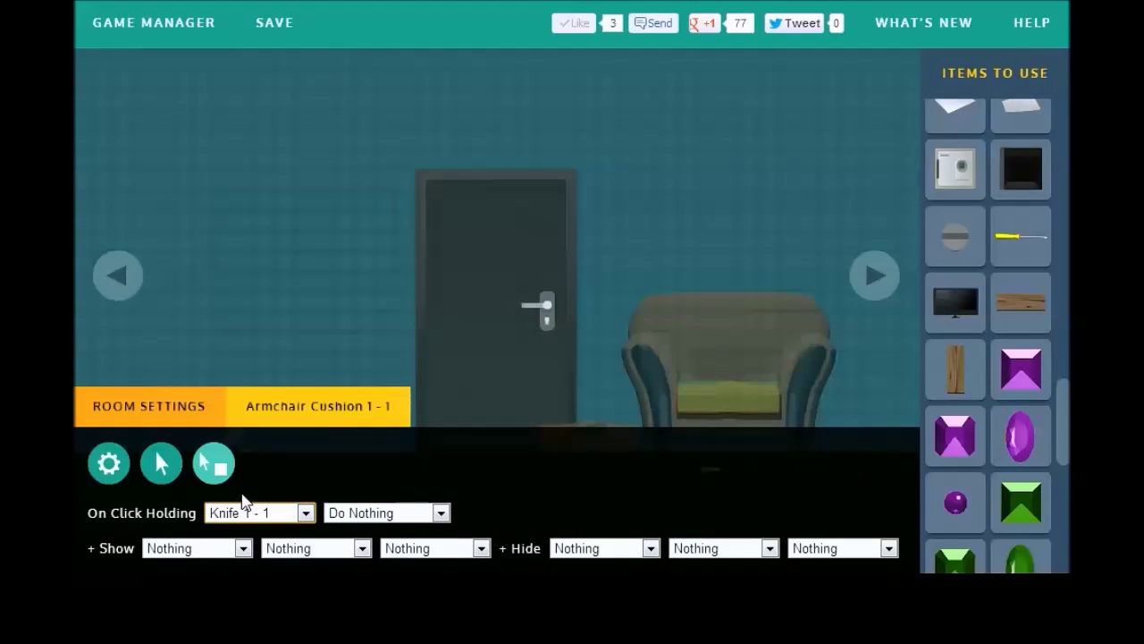
click(217, 548)
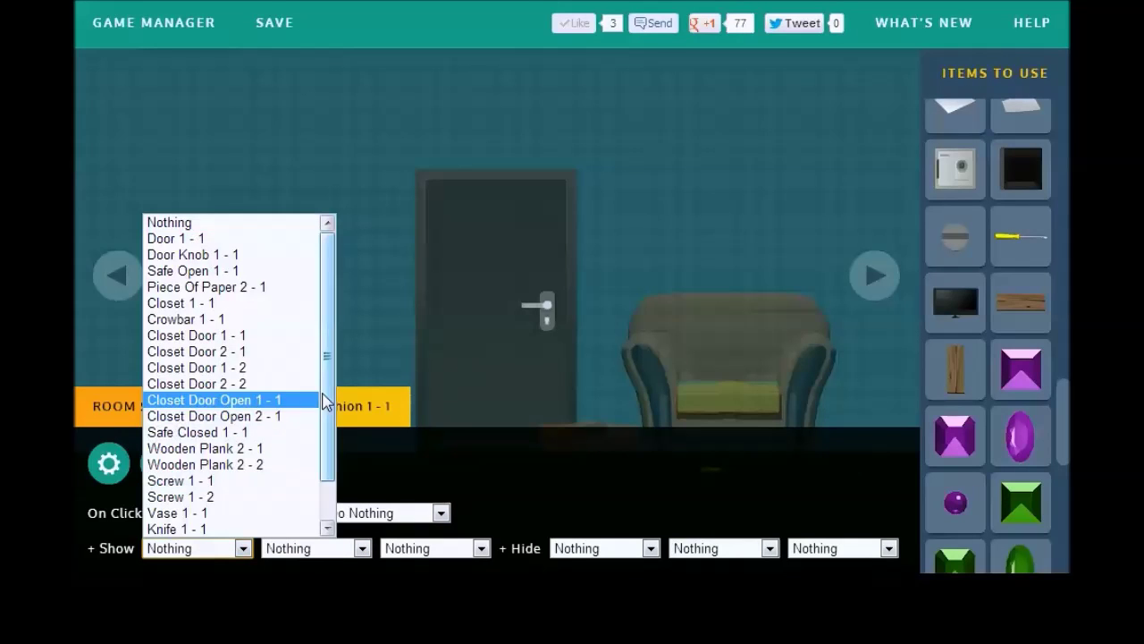
scroll(319, 488, down, 1)
click(299, 512)
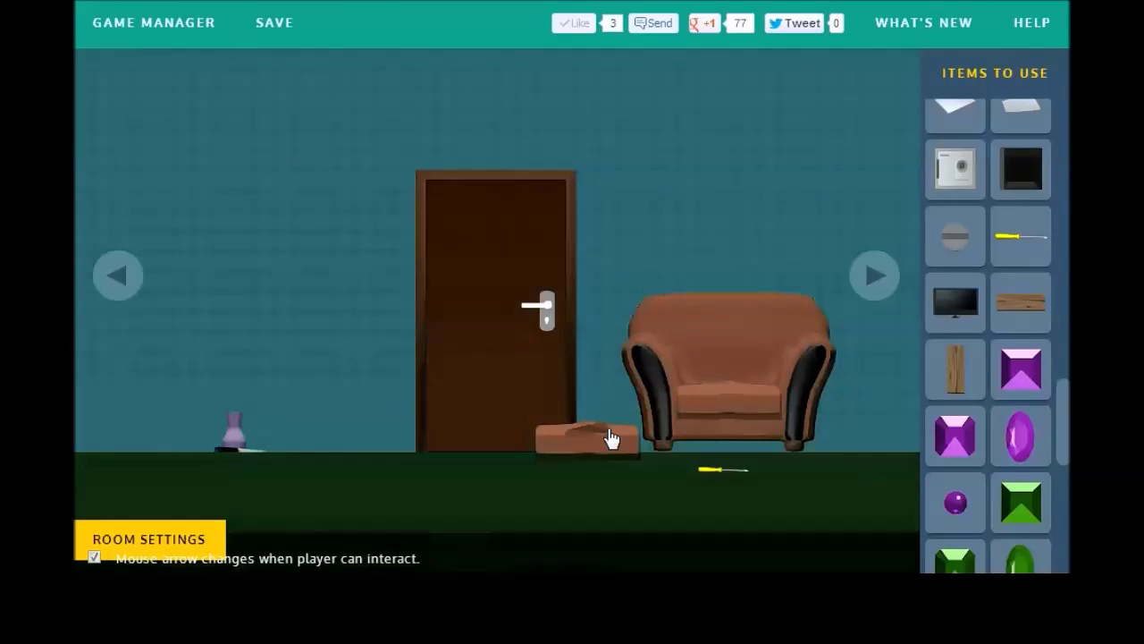
Step: Place the opened cushion in the armchair, have a plain click show Screwdriver 1-1, and save
drag(582, 447, 731, 408)
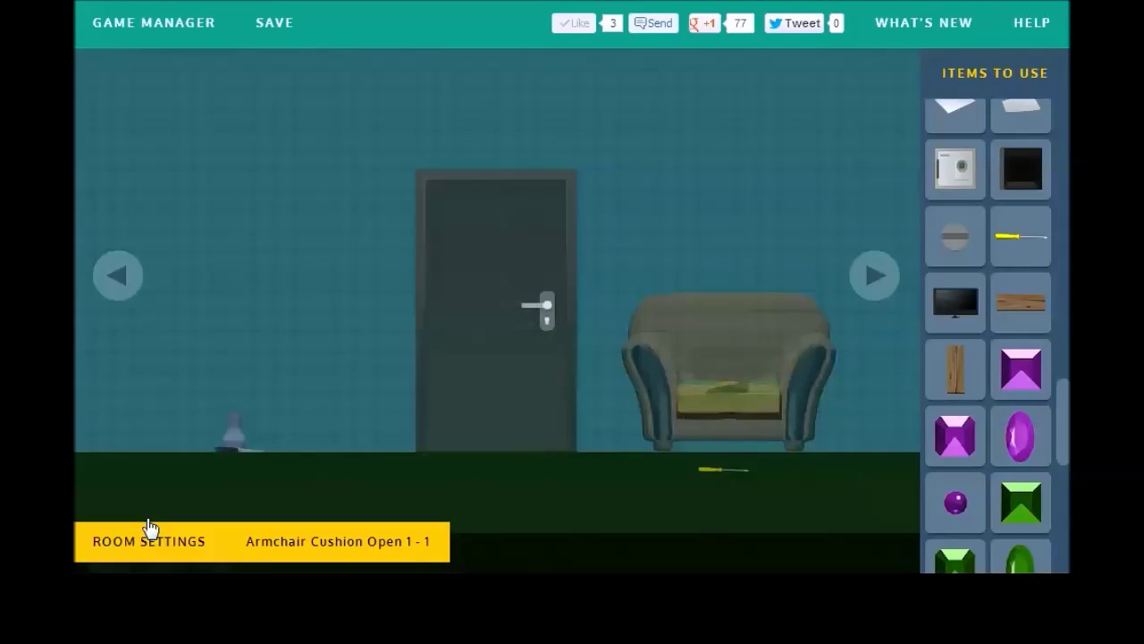
click(213, 466)
click(254, 512)
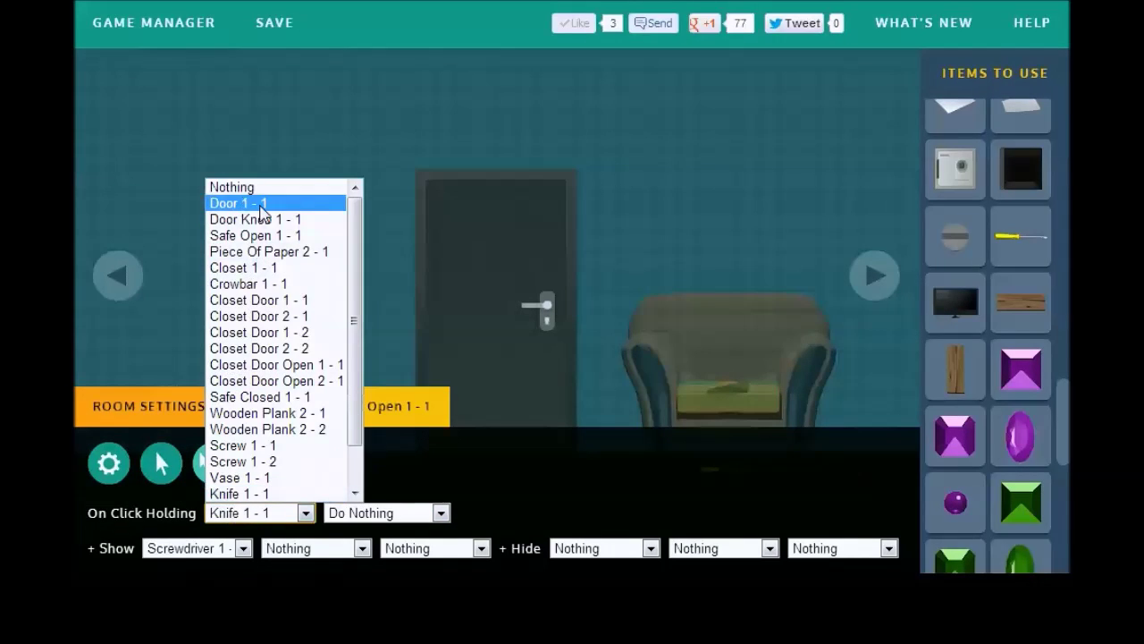
click(260, 188)
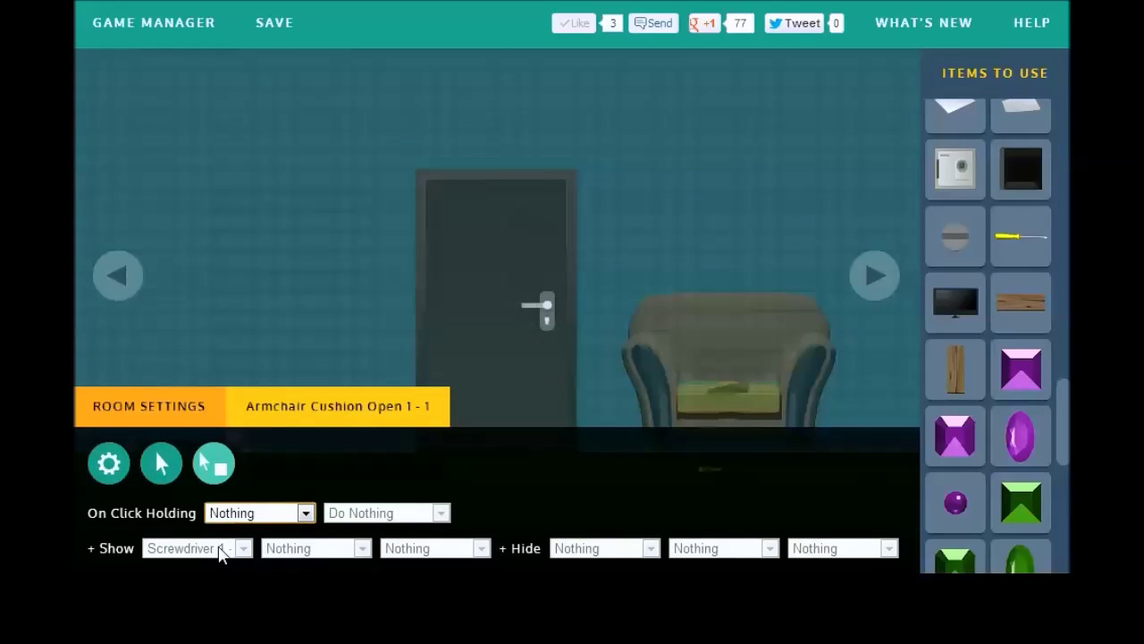
click(161, 463)
click(217, 547)
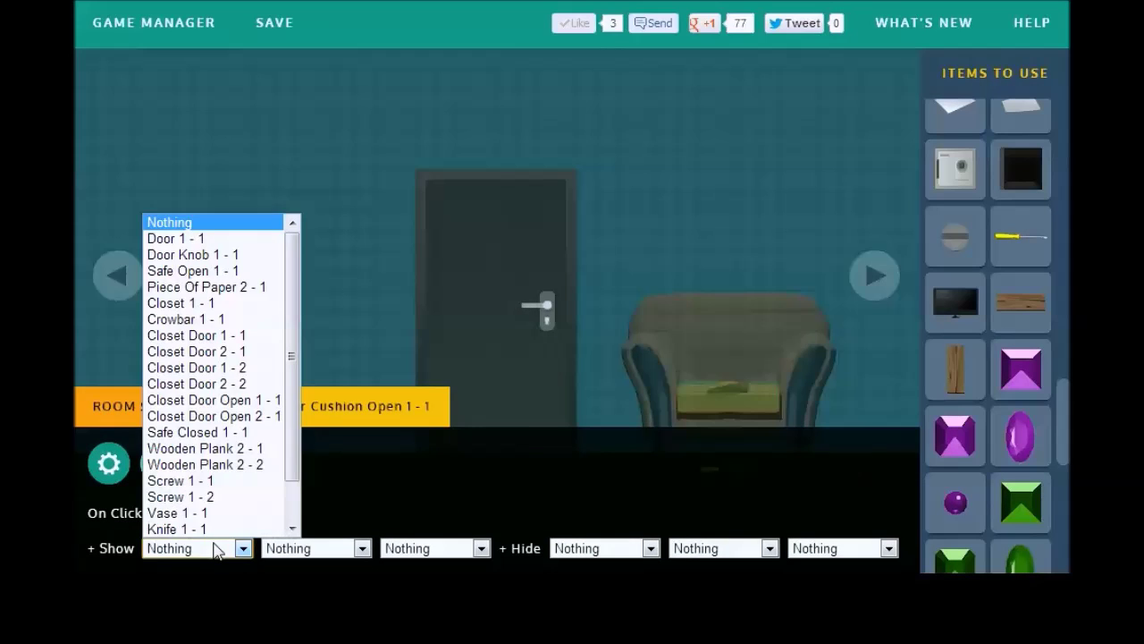
scroll(288, 500, down, 1)
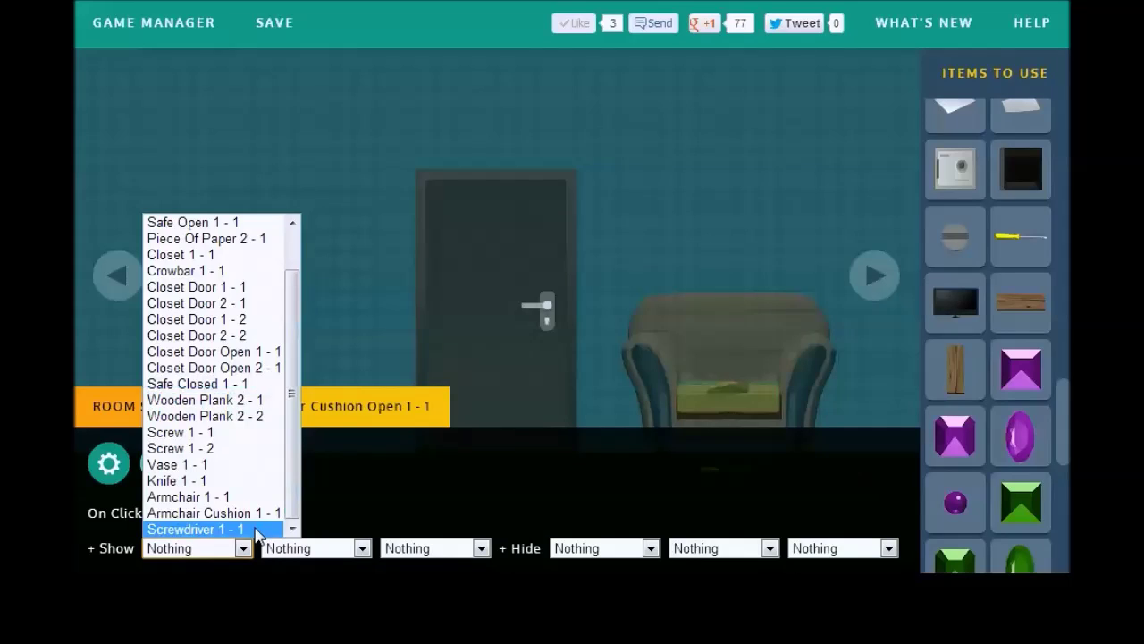
click(262, 529)
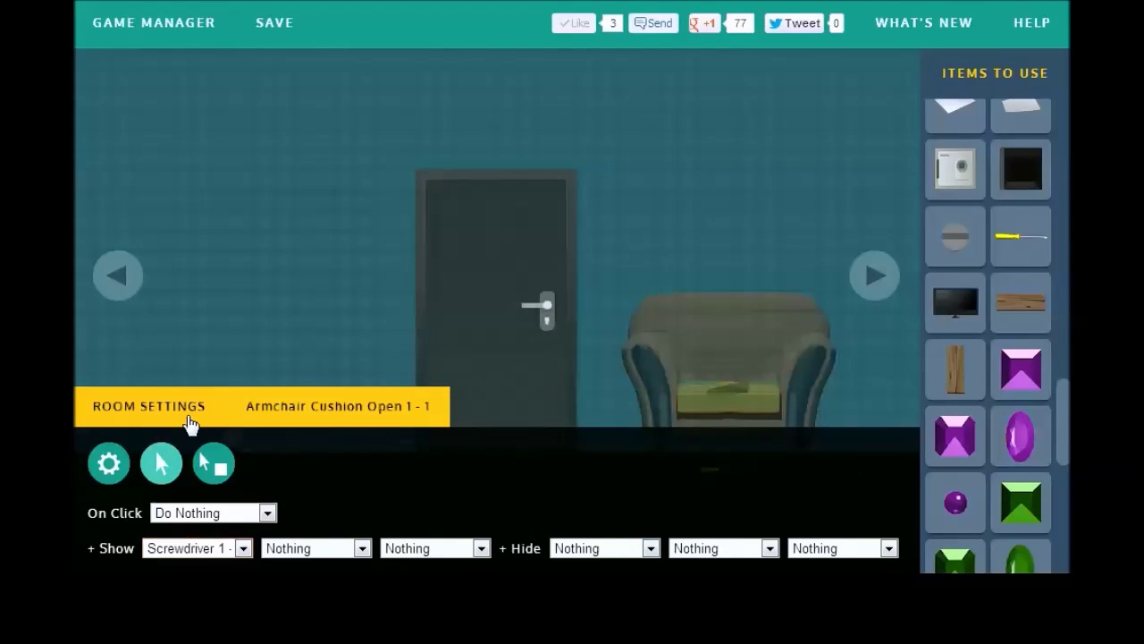
click(189, 423)
click(250, 28)
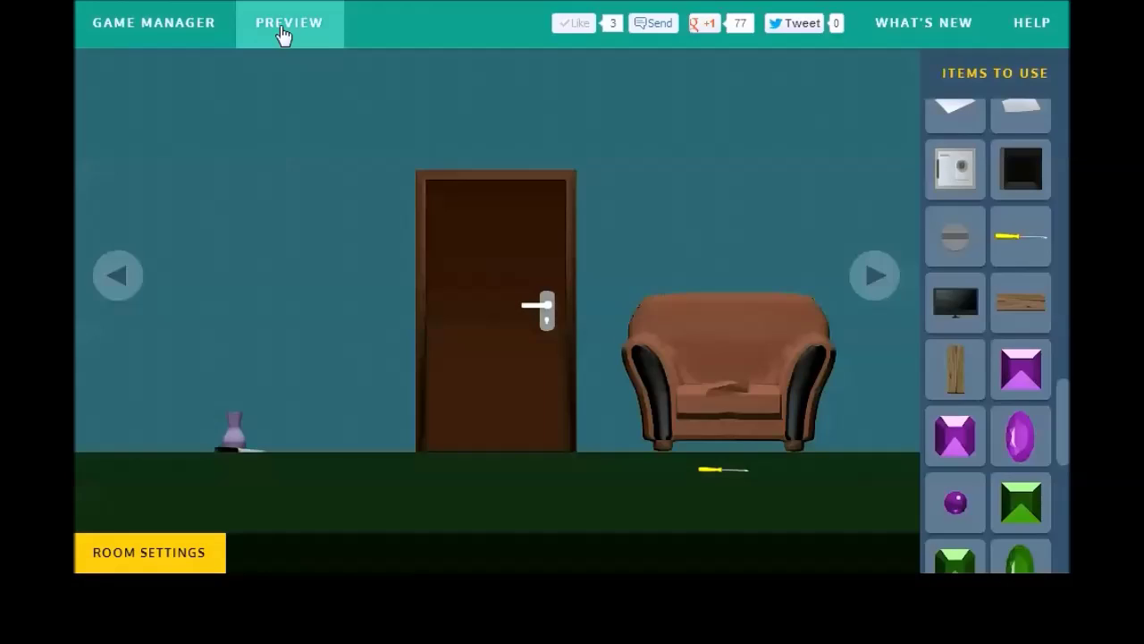
click(284, 35)
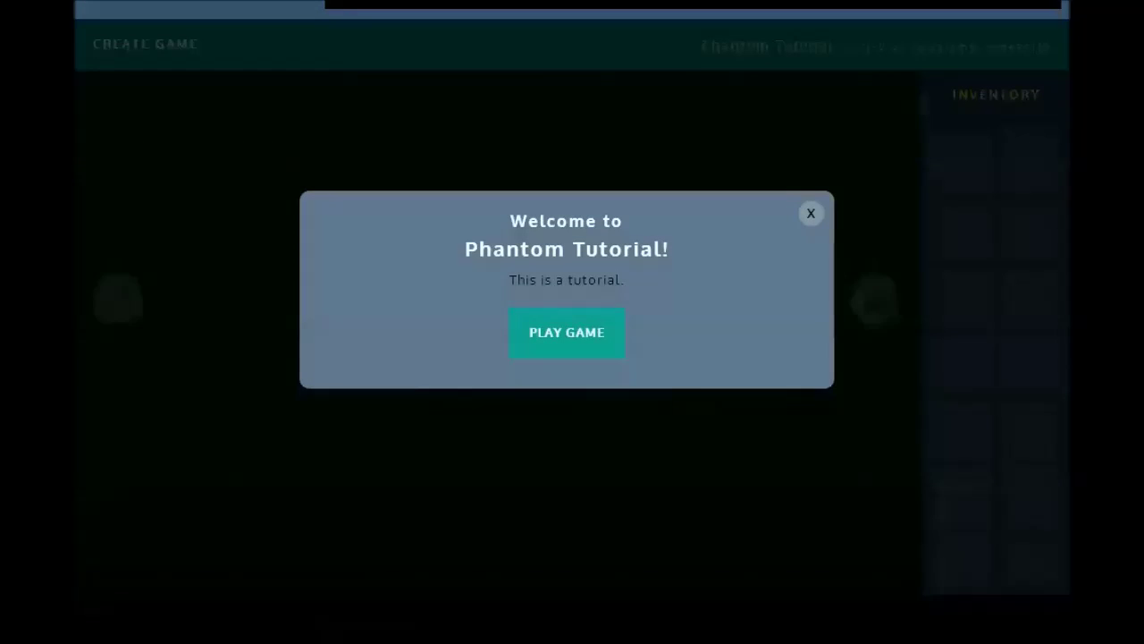
Step: Playtest taking the knife and using it on the armchair cushion, then close the preview
click(573, 322)
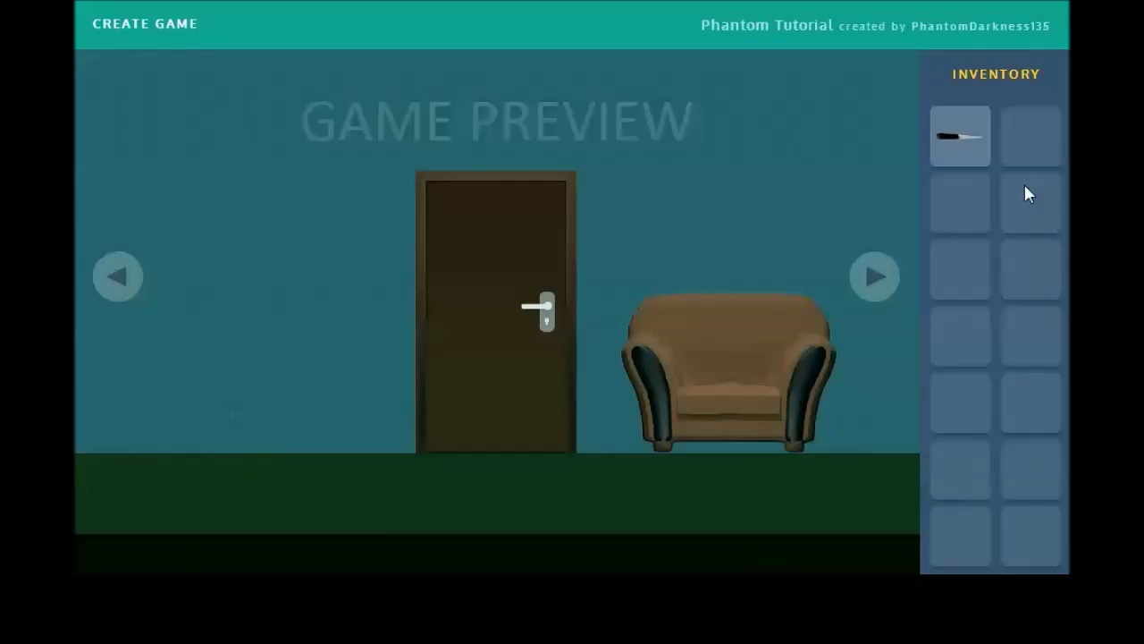
click(987, 138)
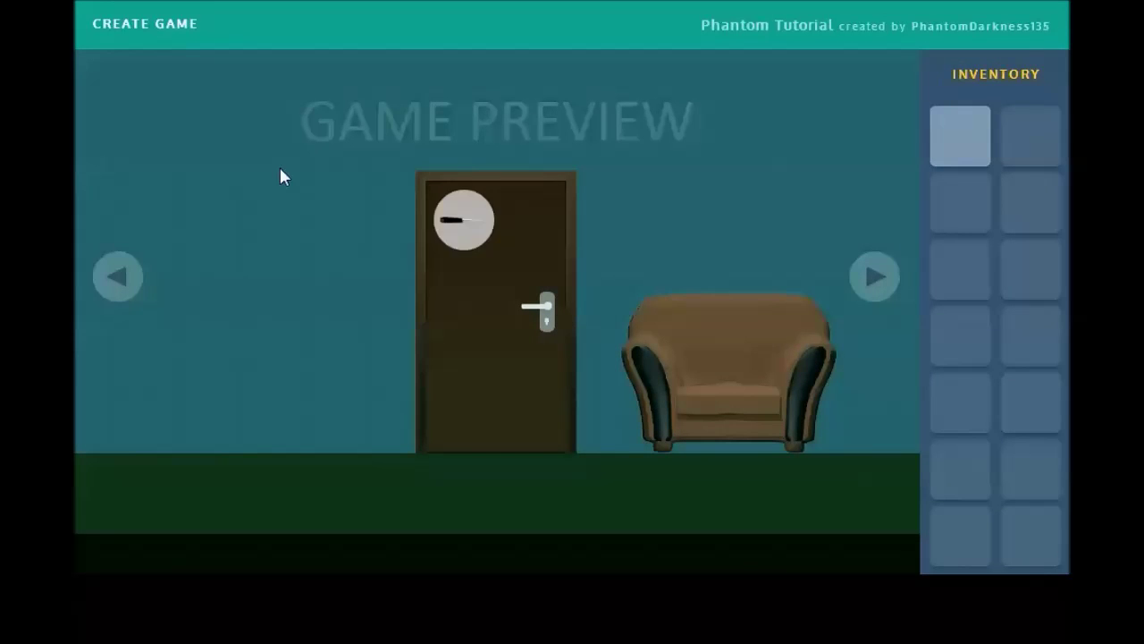
click(738, 408)
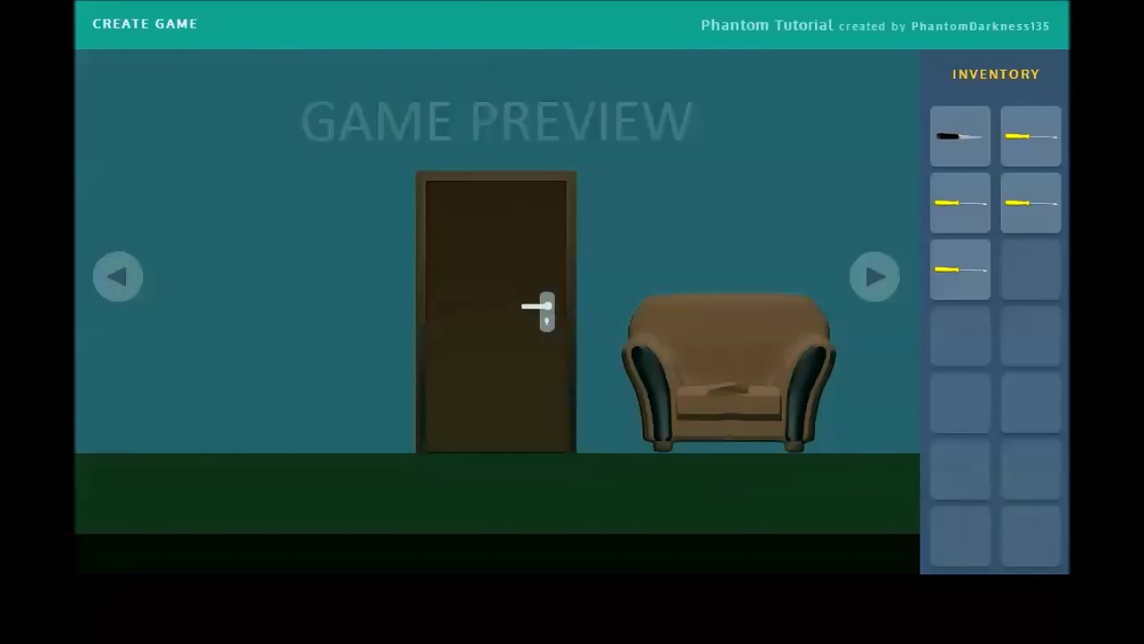
click(144, 23)
Step: Add a second Armchair Cushion Open and settle the first opened cushion onto the armchair seat
click(740, 411)
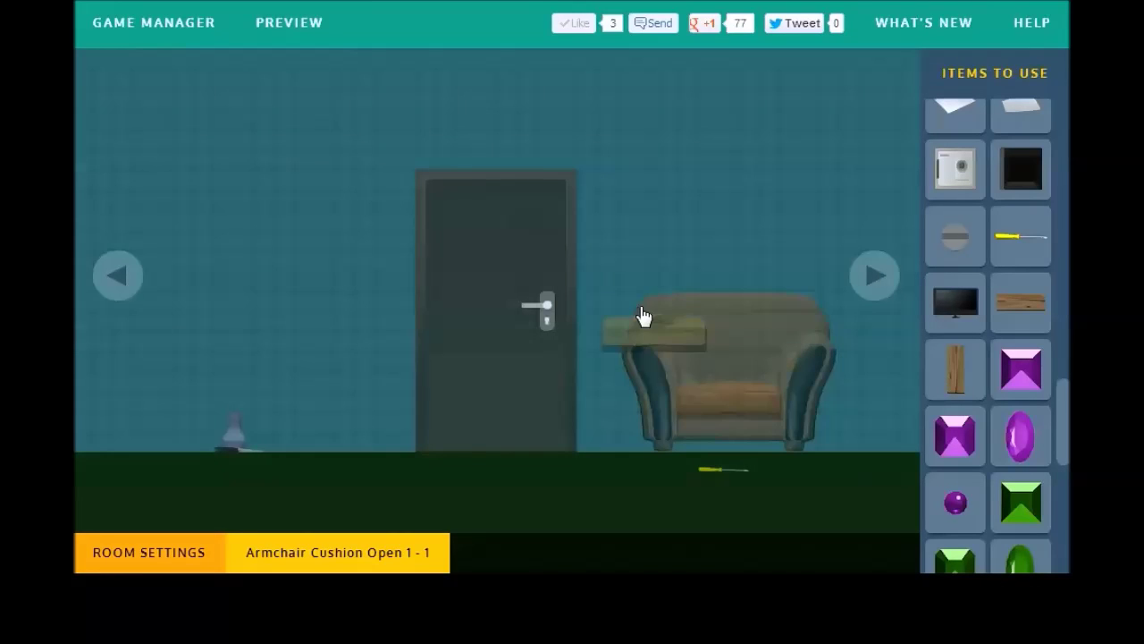
click(169, 414)
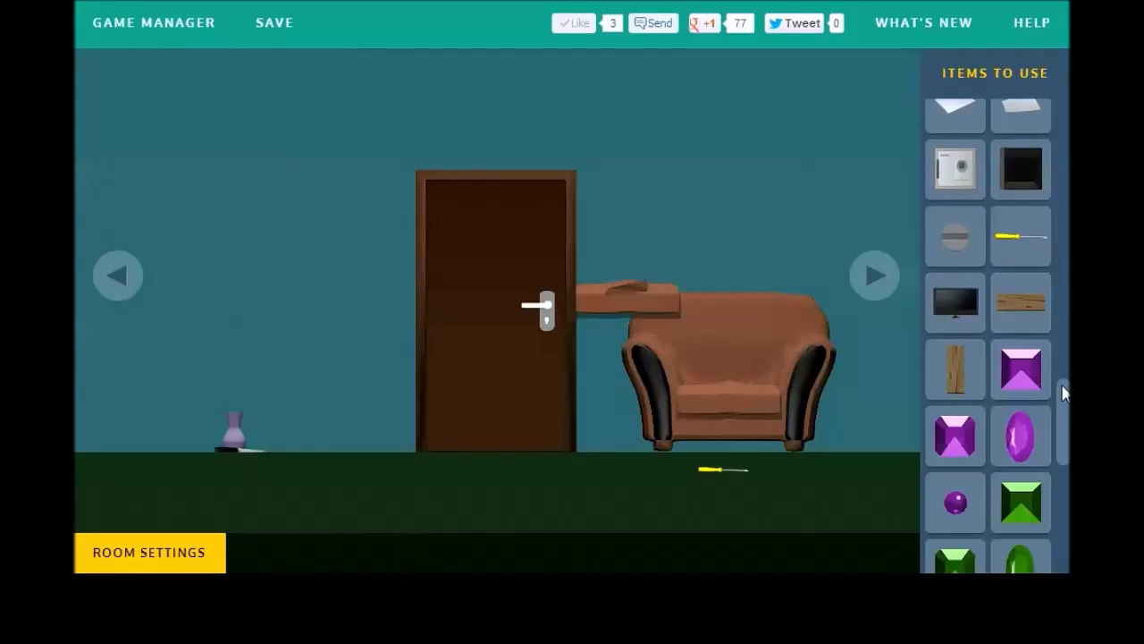
drag(1064, 393, 1068, 189)
scroll(974, 178, up, 6)
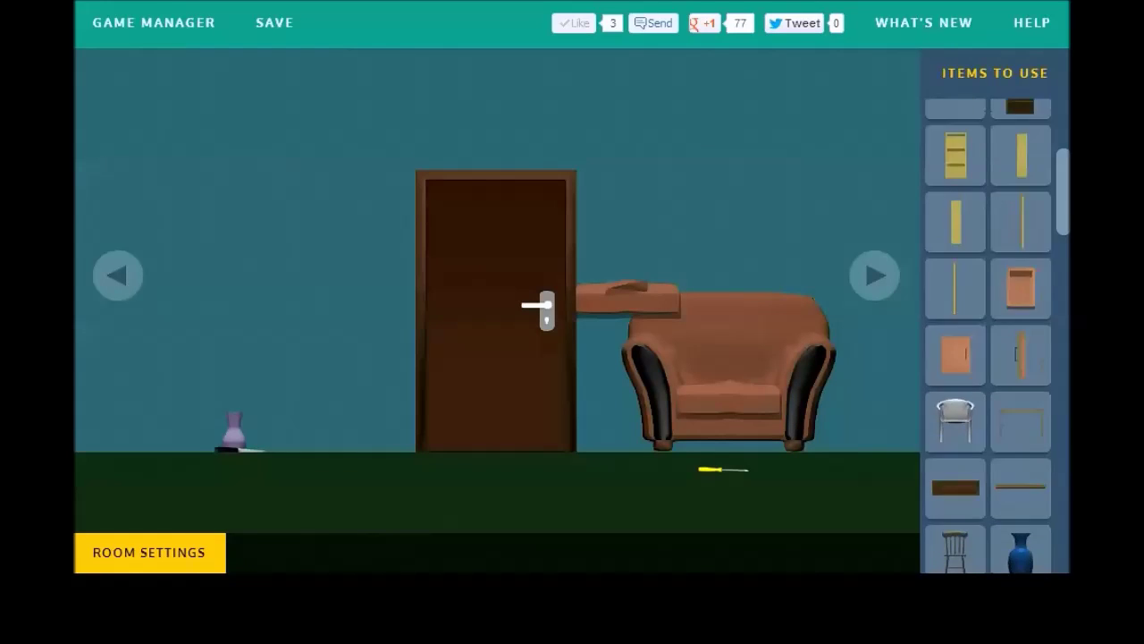
click(965, 178)
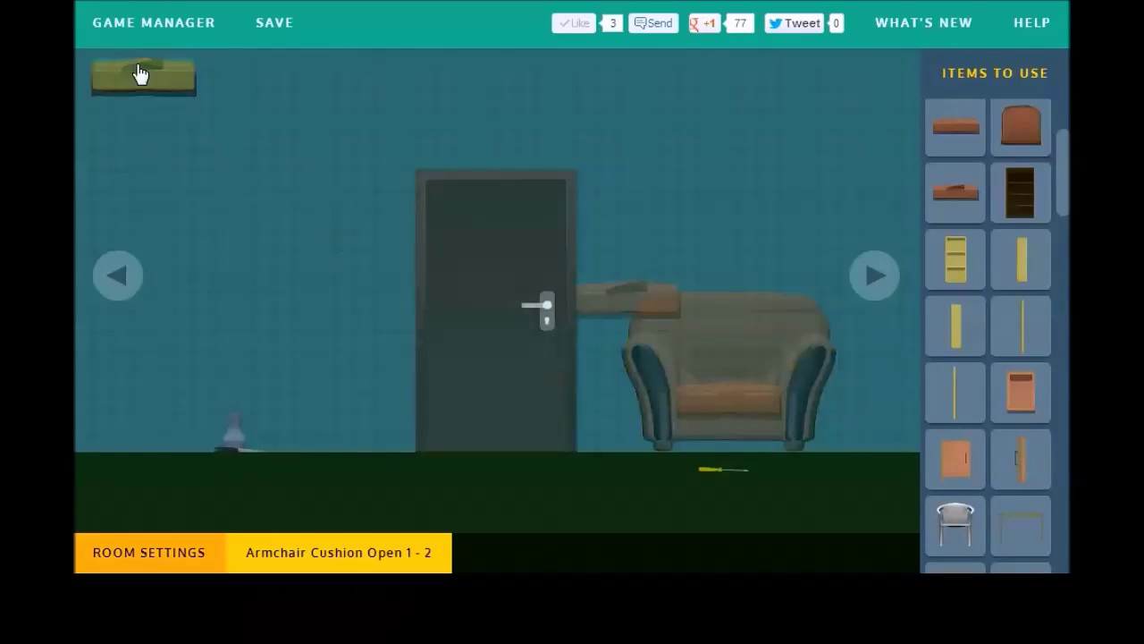
click(331, 554)
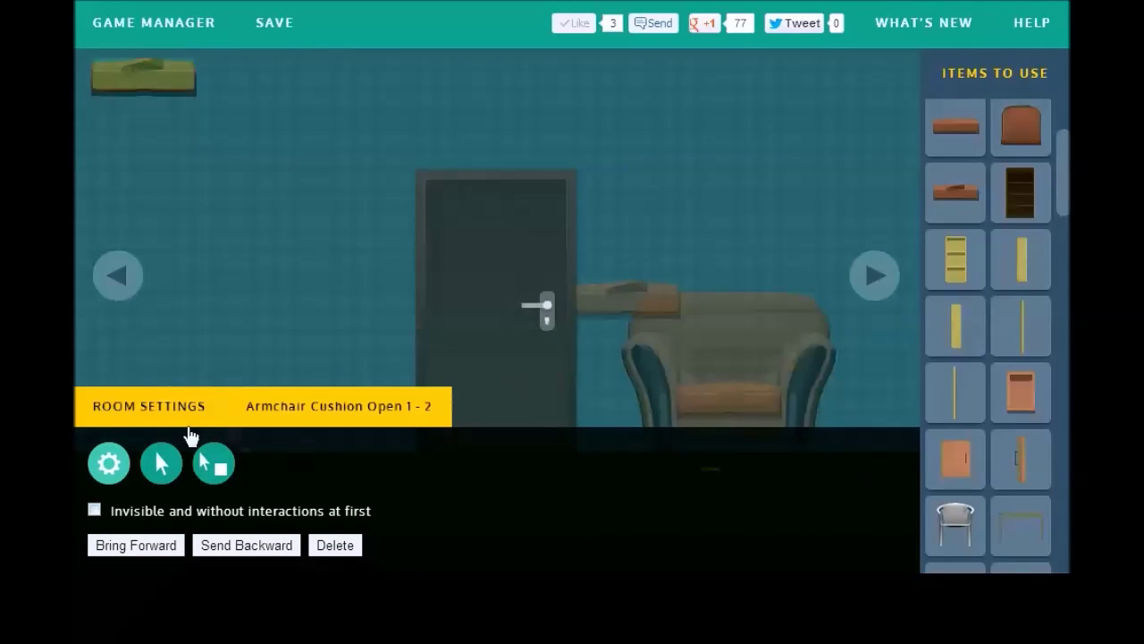
click(167, 424)
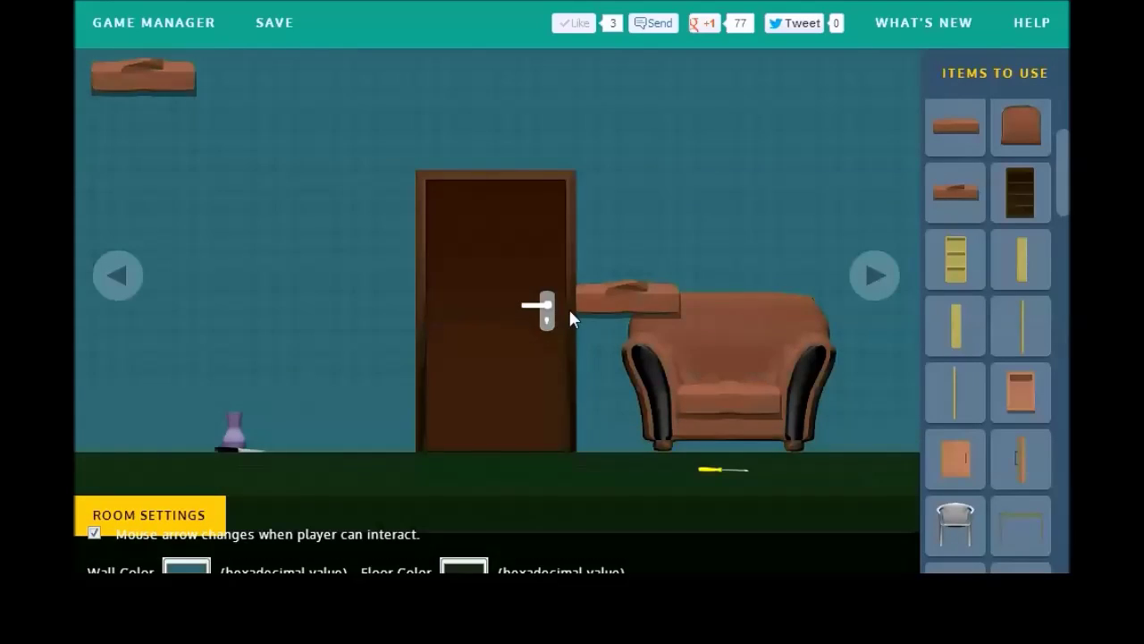
click(626, 304)
drag(633, 312, 718, 379)
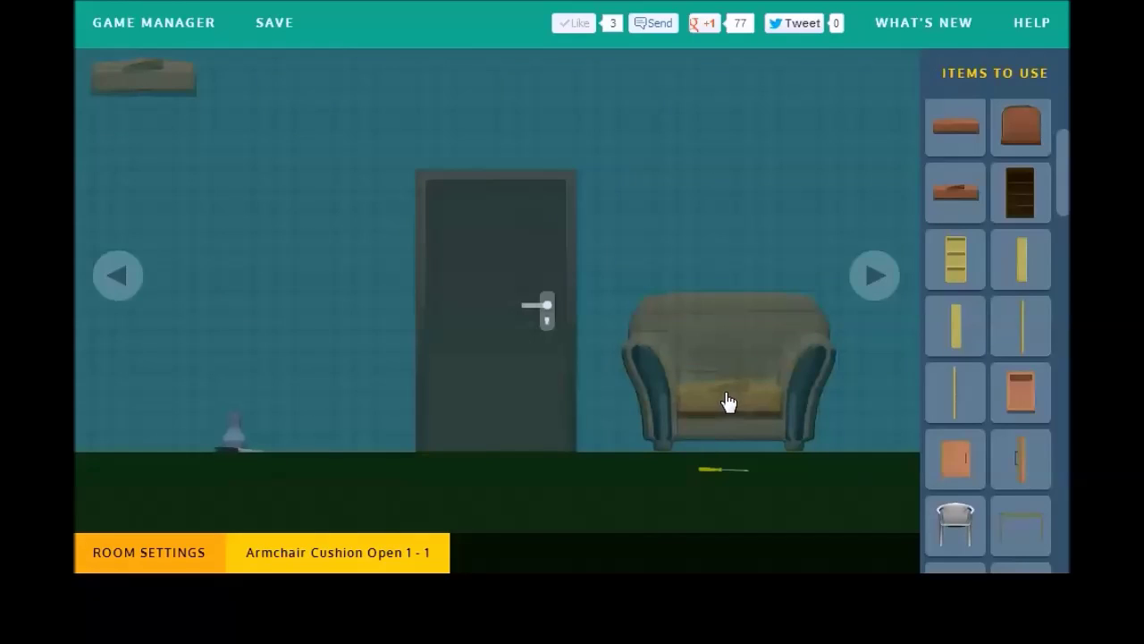
Step: Make Cushion Open 1-1 hide itself and show Open 1-2 on click; place Open 1-2 and save
click(382, 548)
click(157, 456)
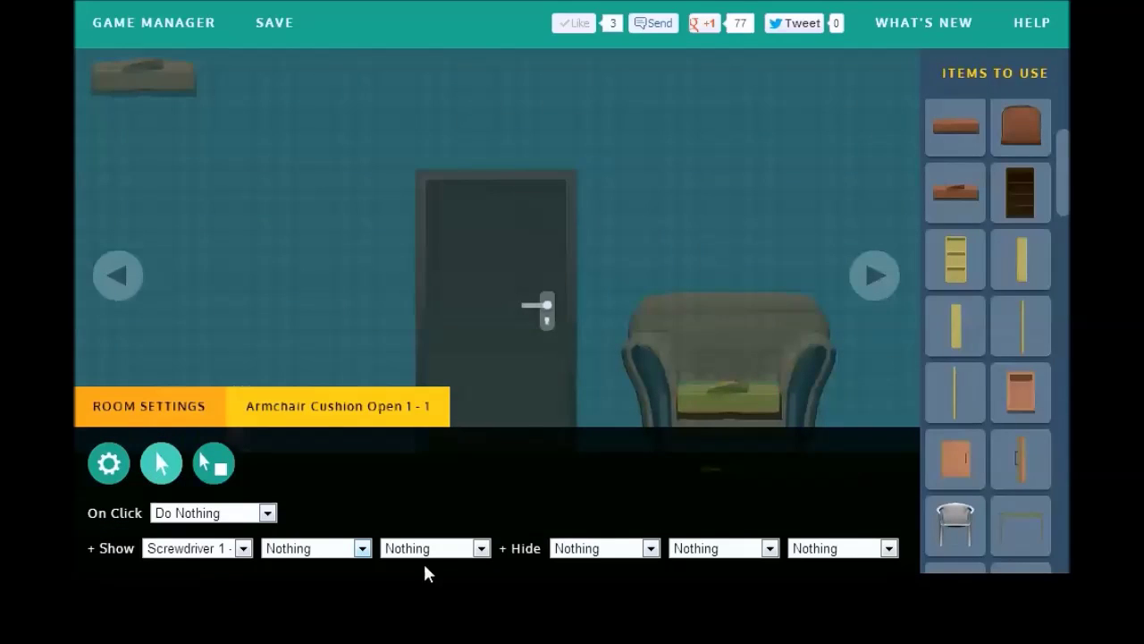
click(650, 548)
click(567, 238)
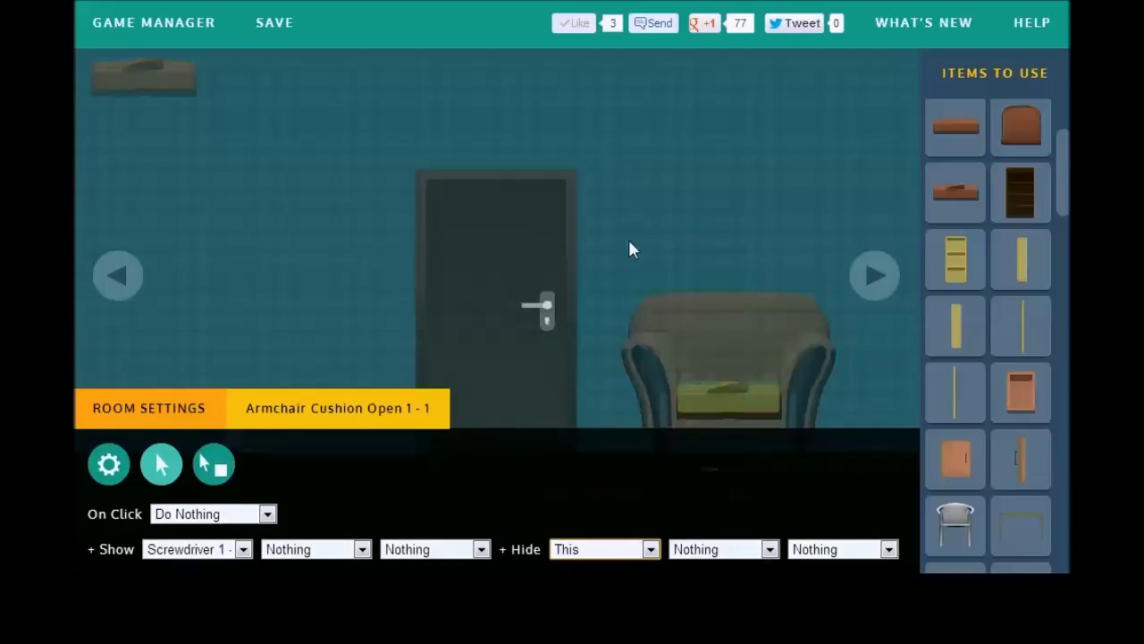
click(375, 405)
click(376, 527)
click(284, 553)
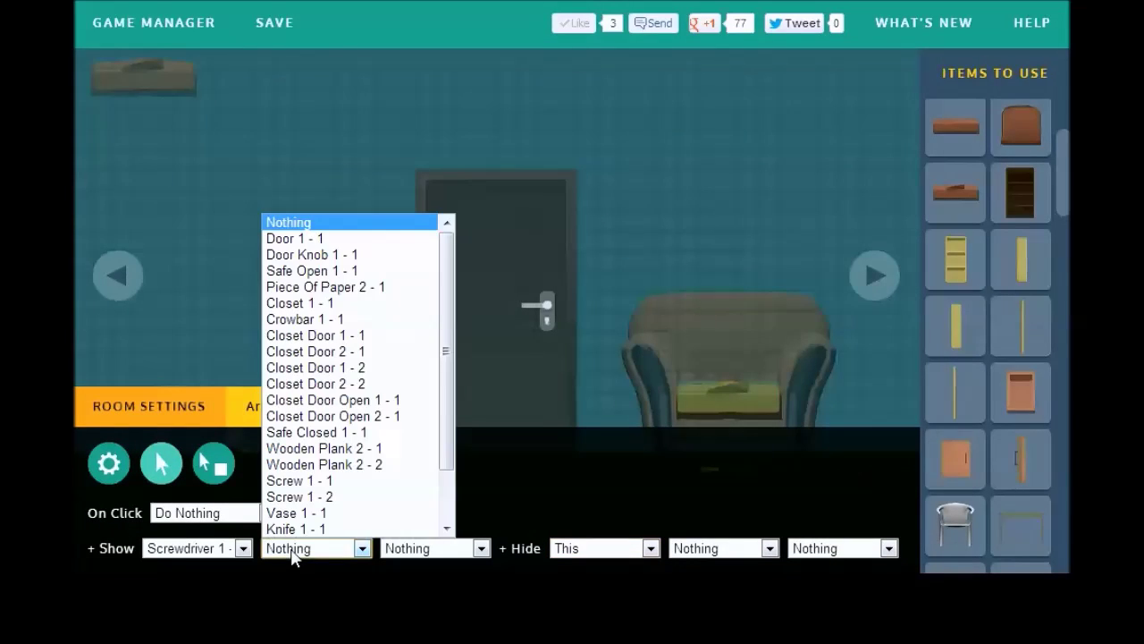
scroll(434, 442, down, 2)
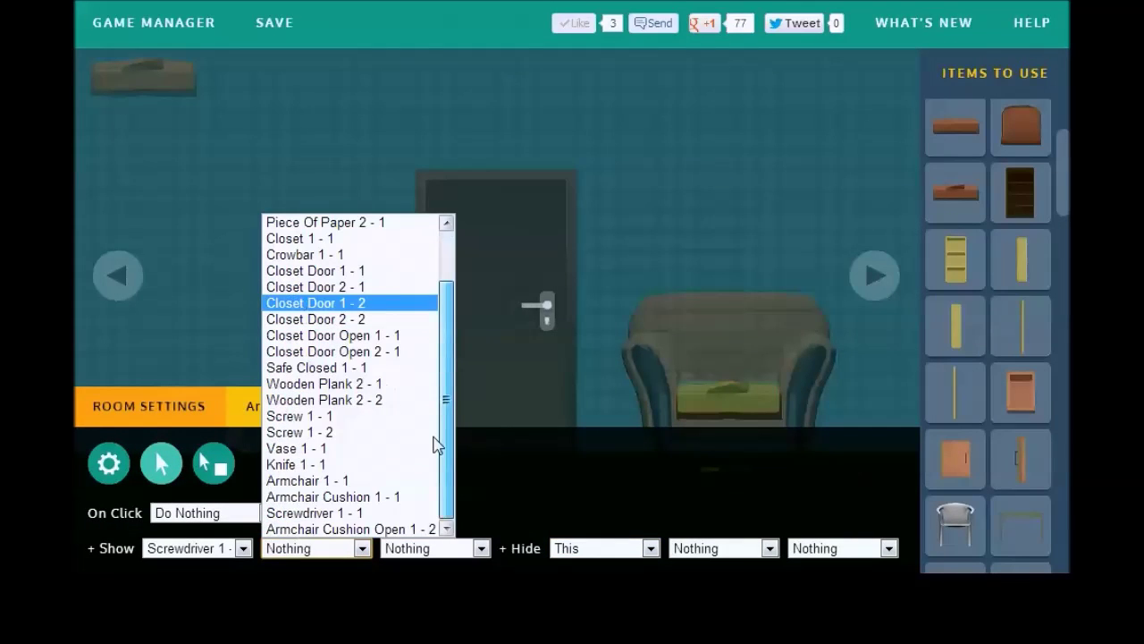
click(399, 529)
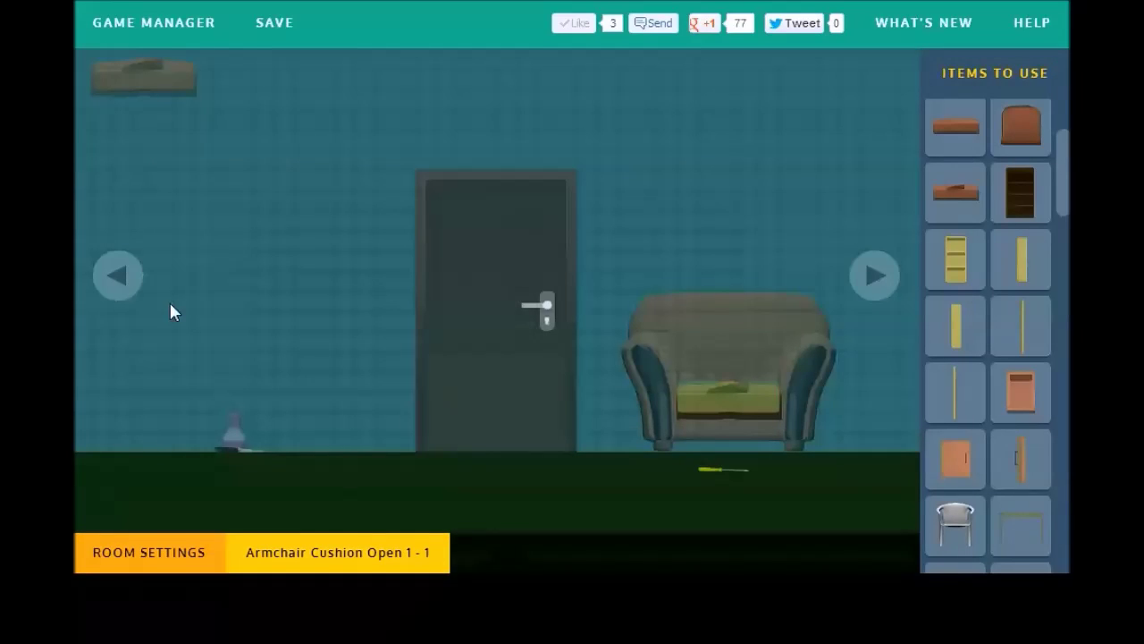
click(169, 366)
drag(188, 83, 731, 429)
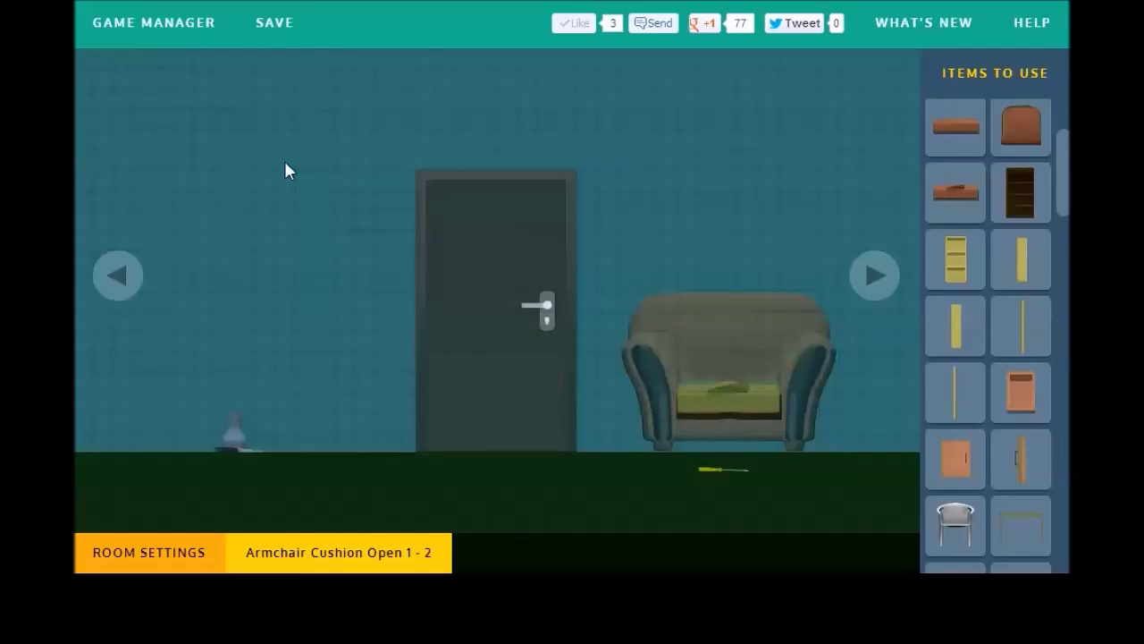
click(279, 40)
Step: Preview and play the game, take the knife from the inventory, then close the preview
click(281, 29)
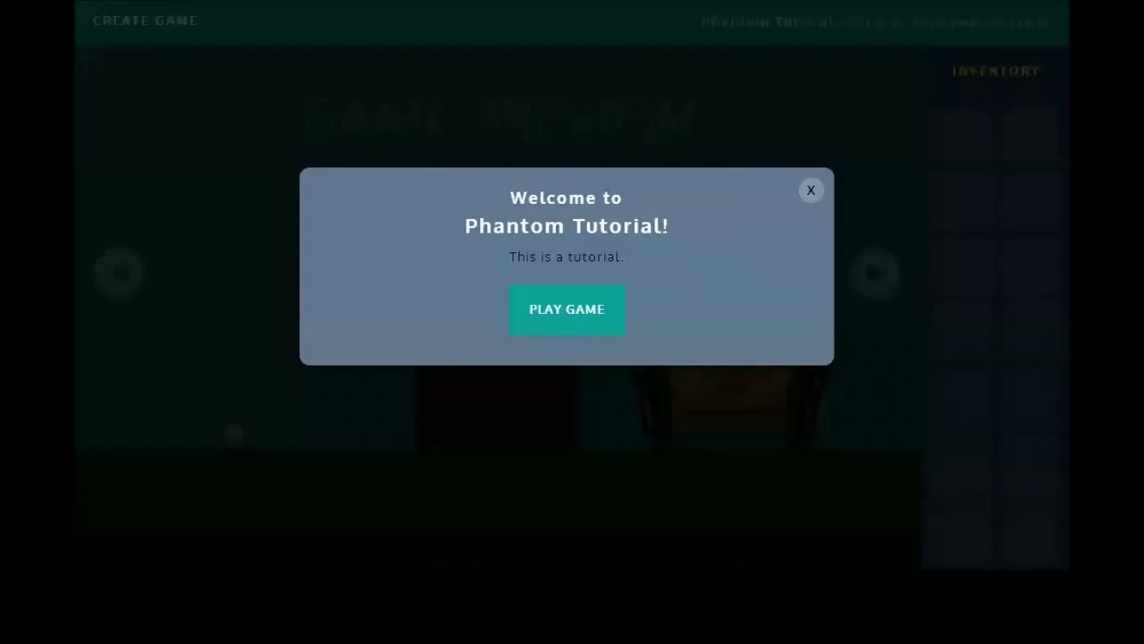
click(567, 315)
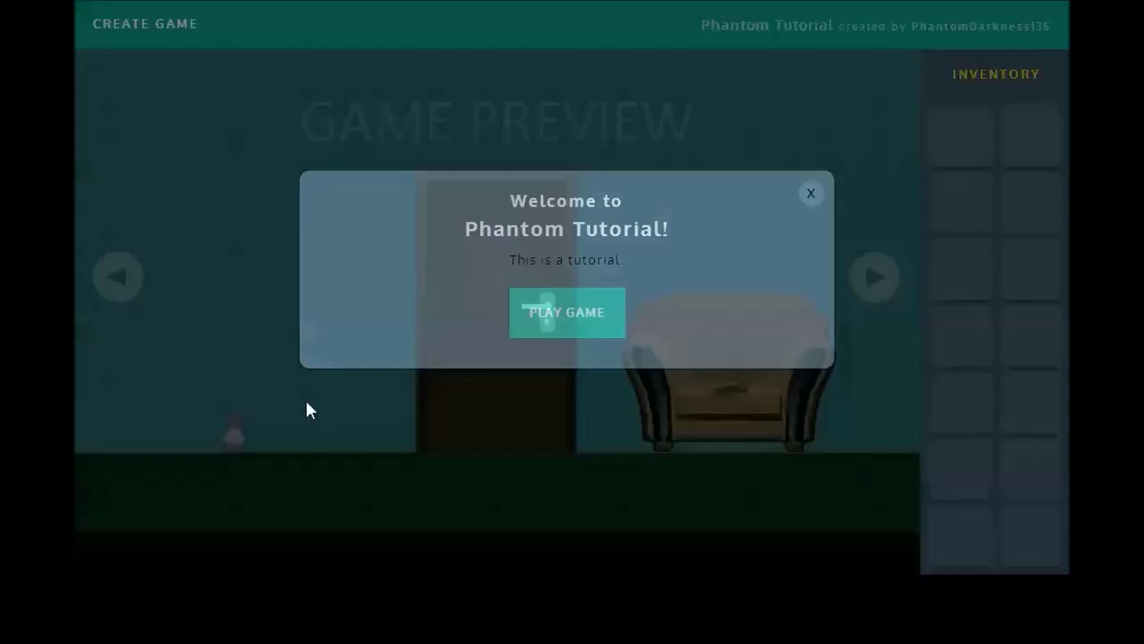
click(961, 139)
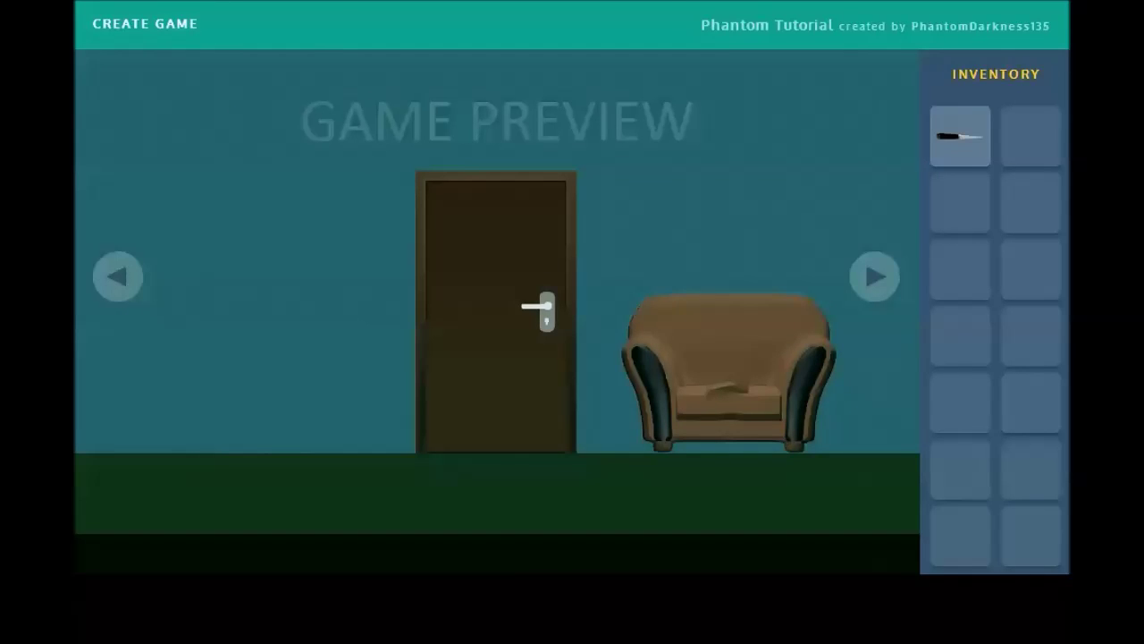
click(145, 23)
Step: Make the second opened cushion start invisible and save the game
mouse_move(197, 539)
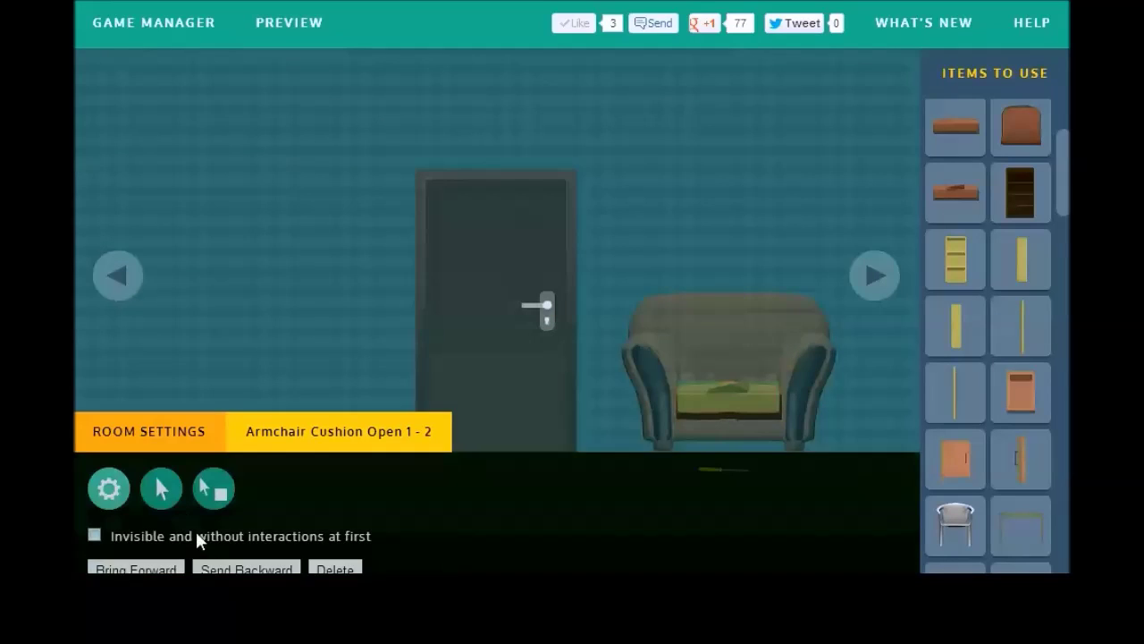
click(97, 510)
click(259, 27)
Step: Playtest dragging the knife onto the armchair cushion, then return to the editor
click(267, 25)
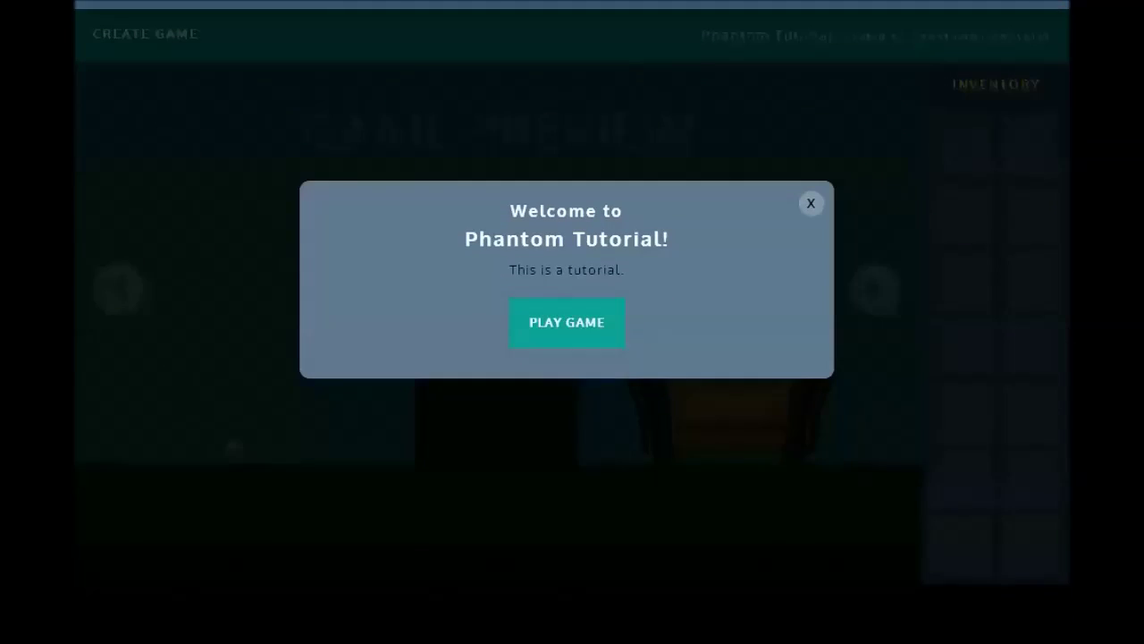
click(537, 322)
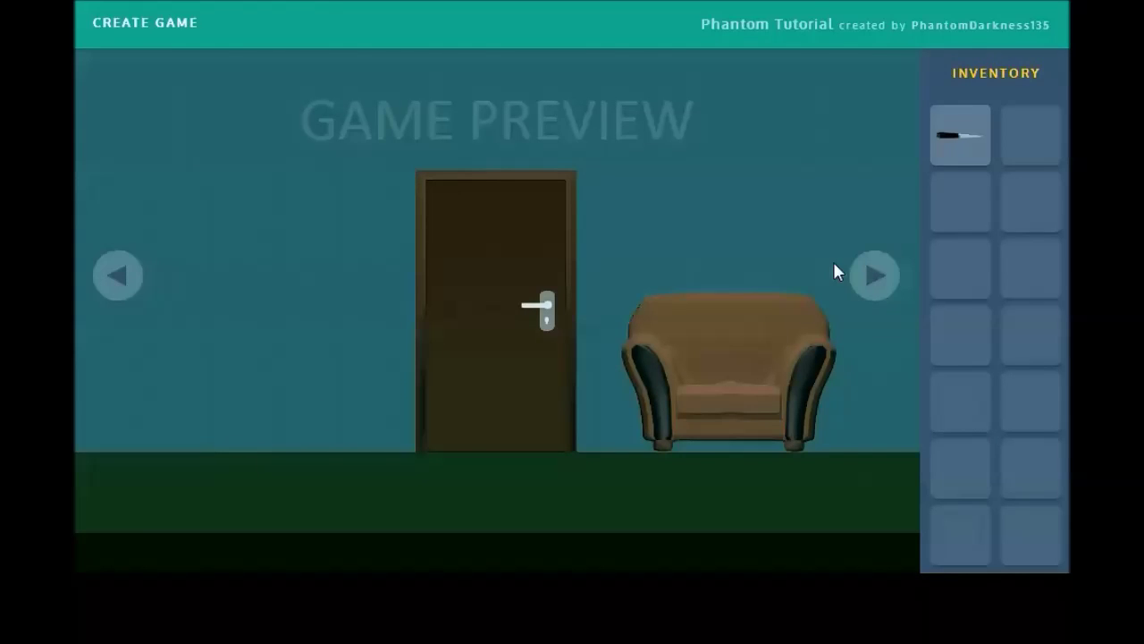
drag(970, 160, 728, 408)
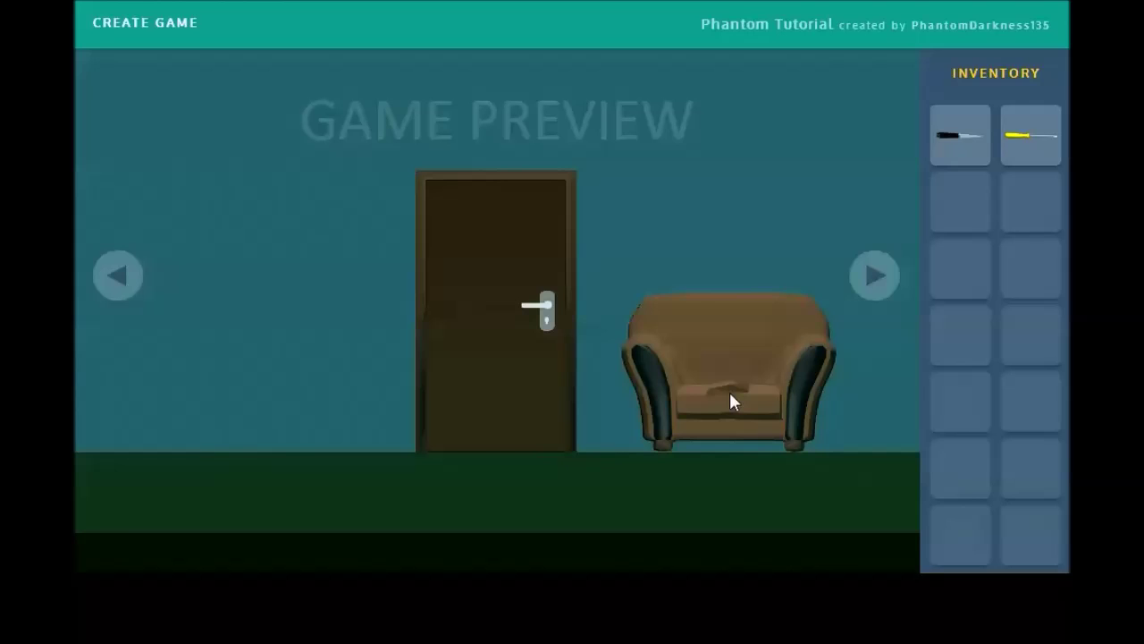
click(163, 18)
Step: On the planks wall, make Screw 1-1 react when clicked holding Screwdriver 1-1
click(888, 280)
click(888, 279)
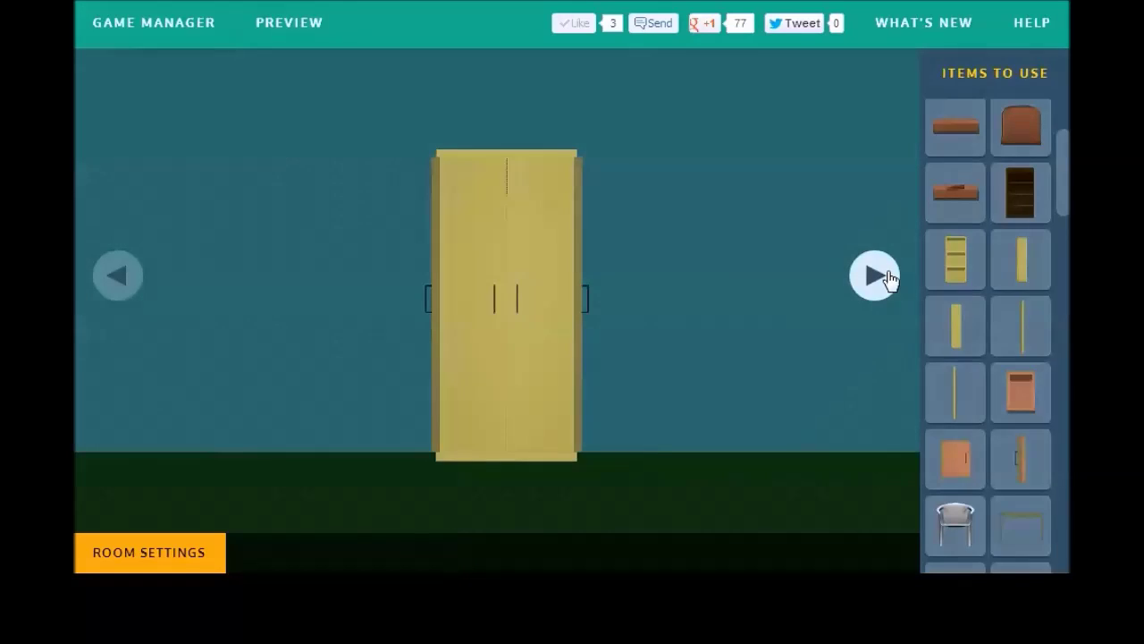
click(888, 280)
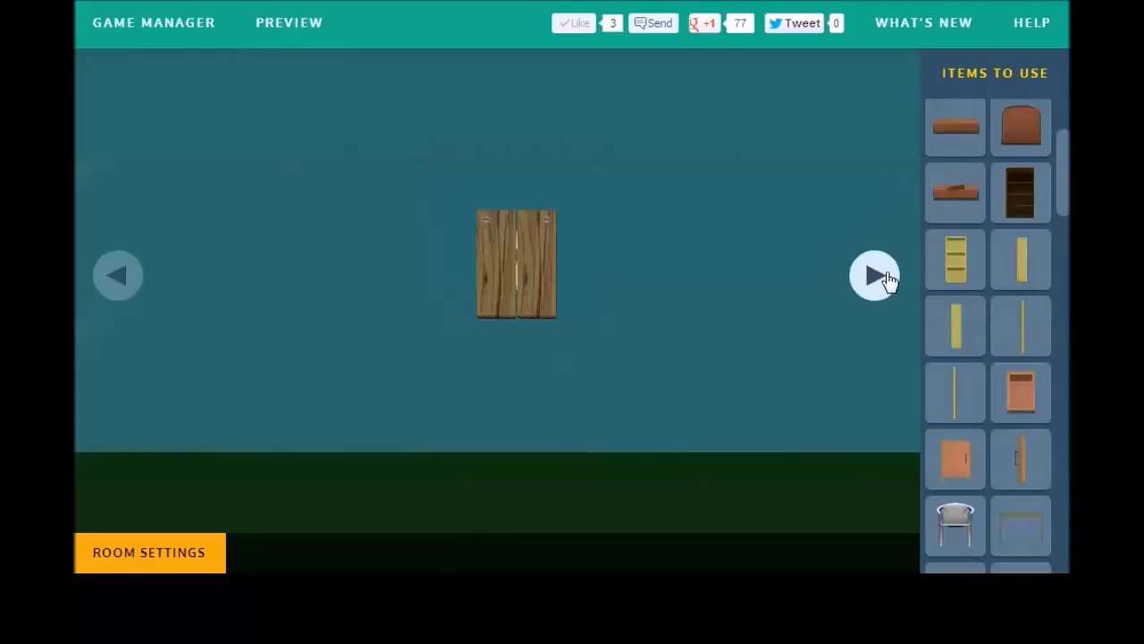
click(479, 222)
click(211, 467)
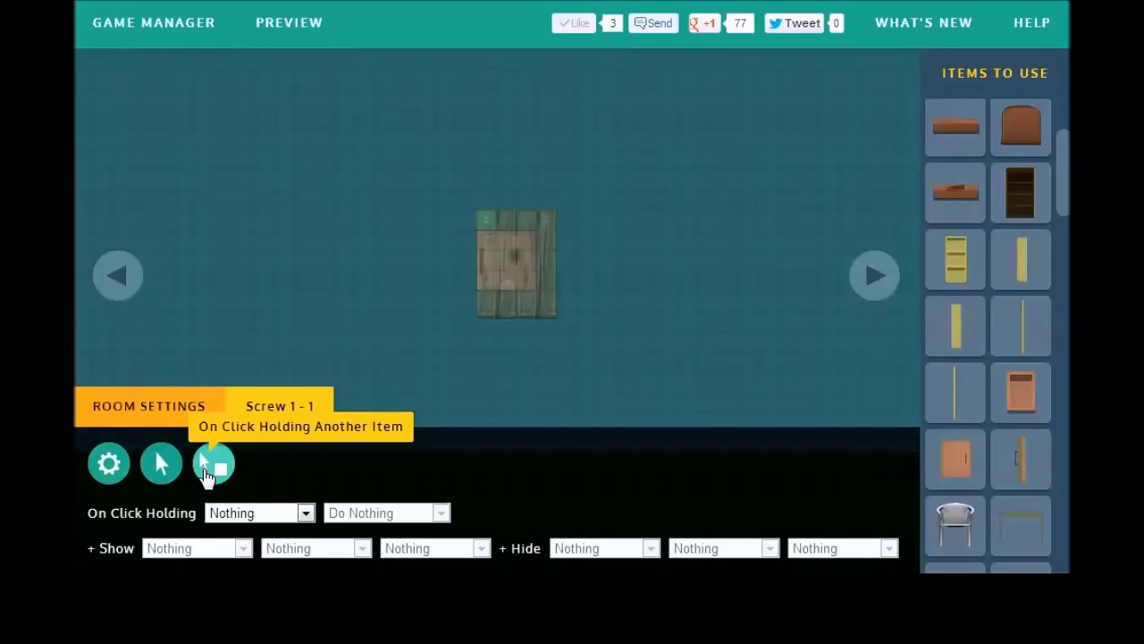
click(268, 513)
scroll(374, 387, down, 2)
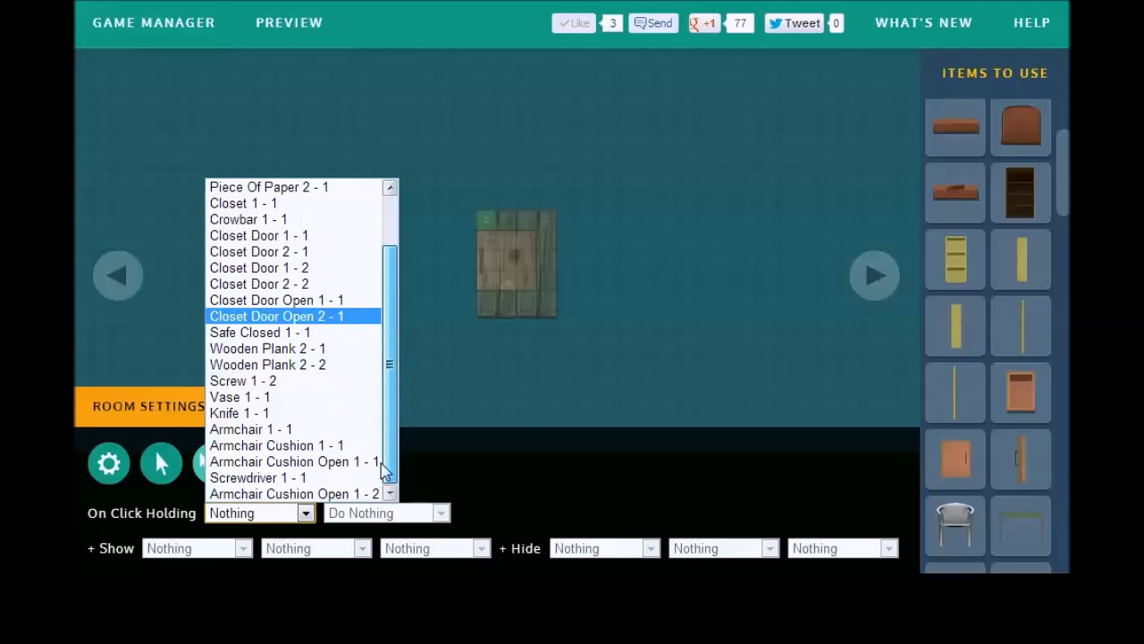
click(357, 480)
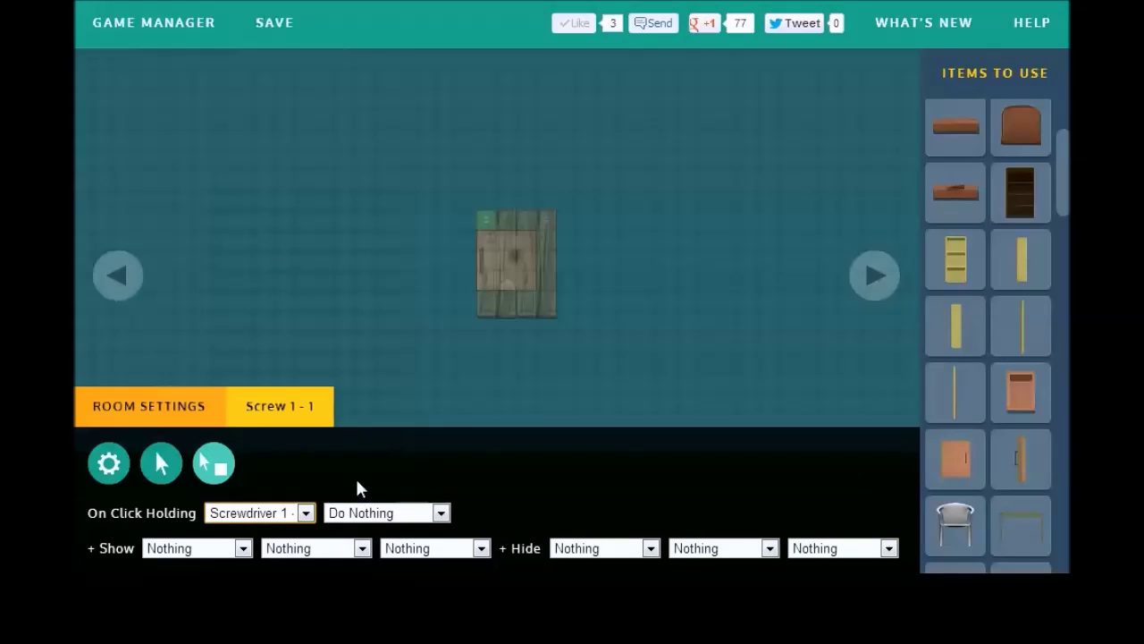
Step: Have Screw 1-1 hide itself and Wooden Plank 2-1 when the screwdriver is used
click(569, 549)
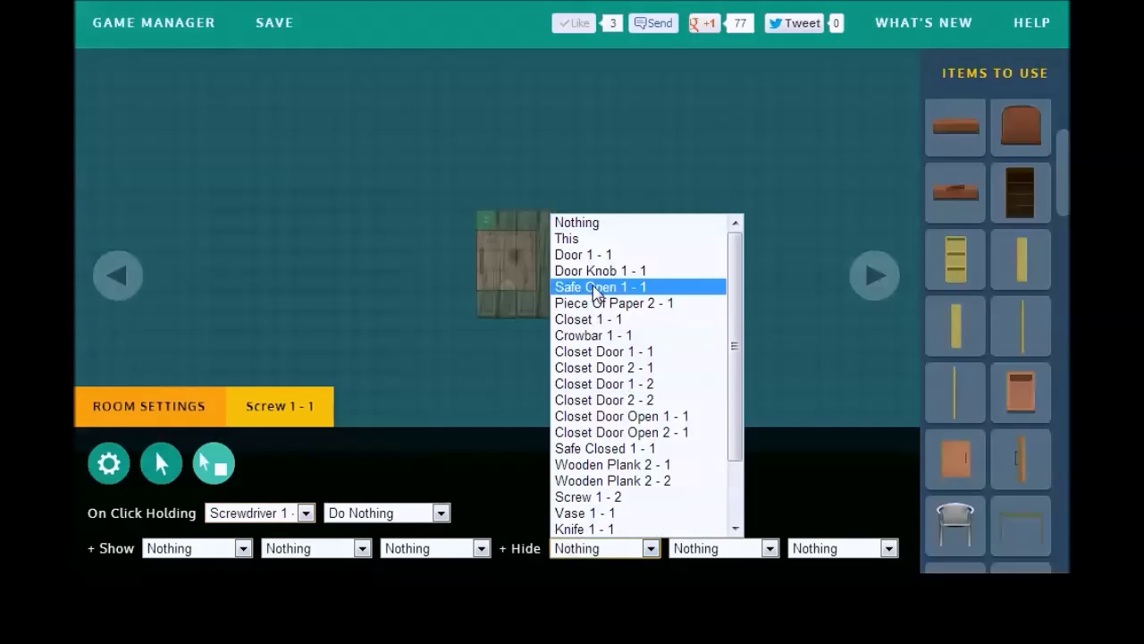
click(599, 239)
click(728, 549)
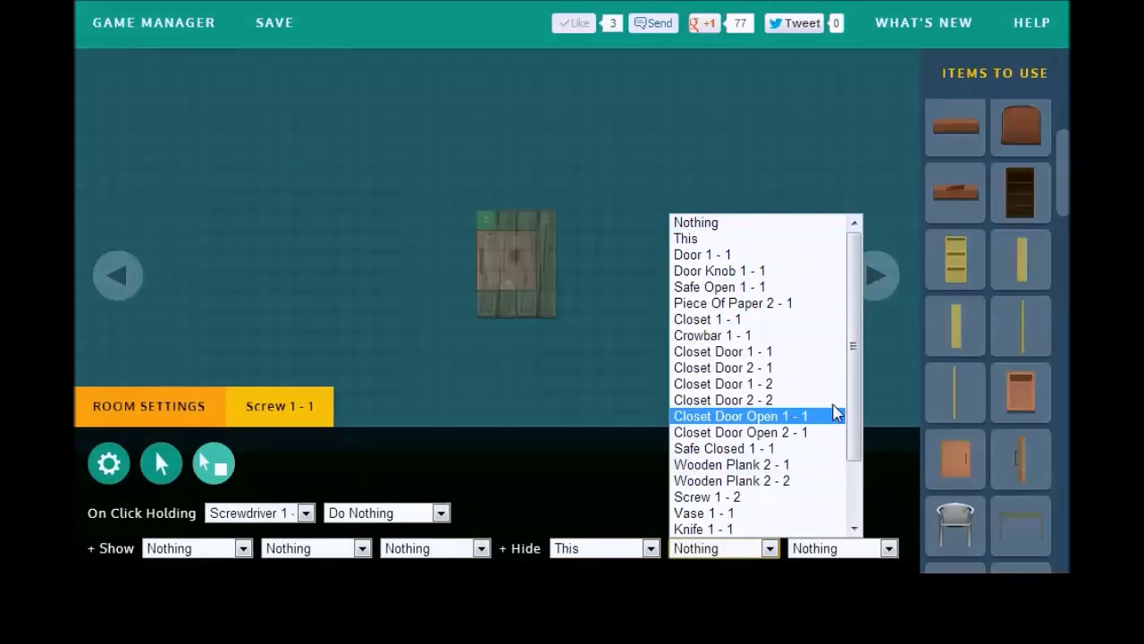
drag(851, 451, 851, 496)
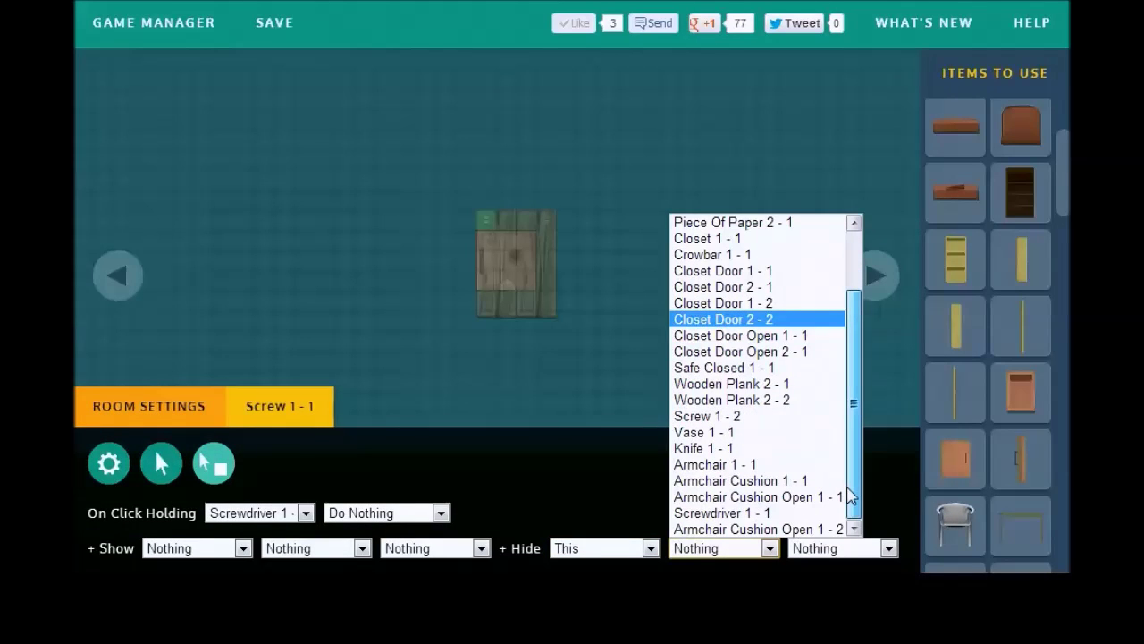
click(795, 384)
click(491, 339)
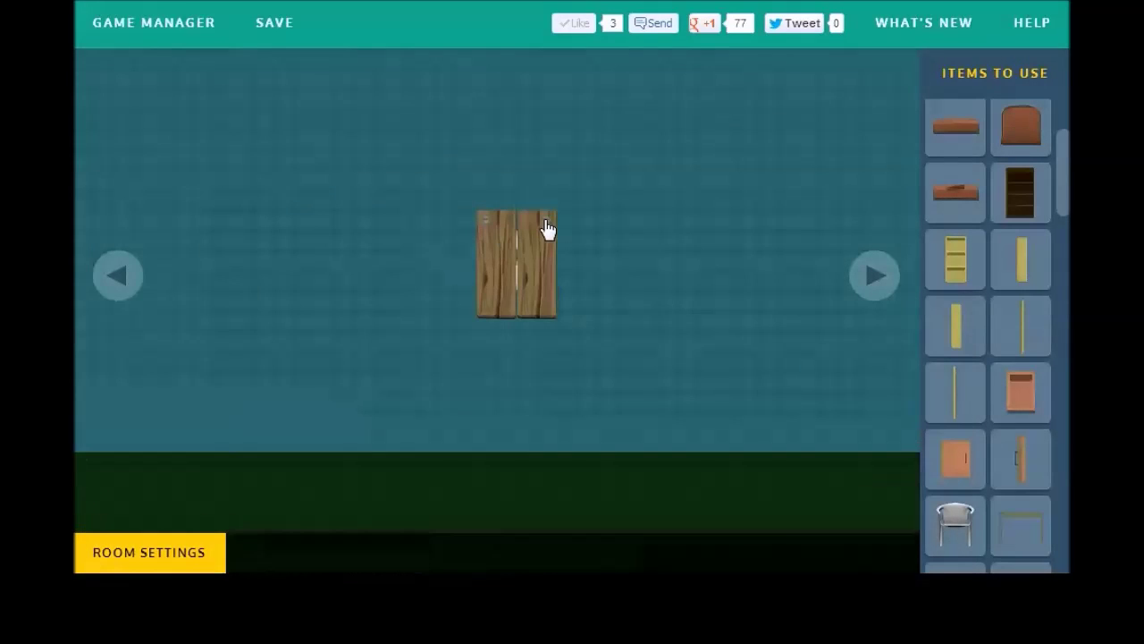
click(548, 230)
Step: Make Screw 1-2 hide itself and the other wooden plank when clicked holding Screwdriver 1-1, then save
click(212, 462)
click(271, 514)
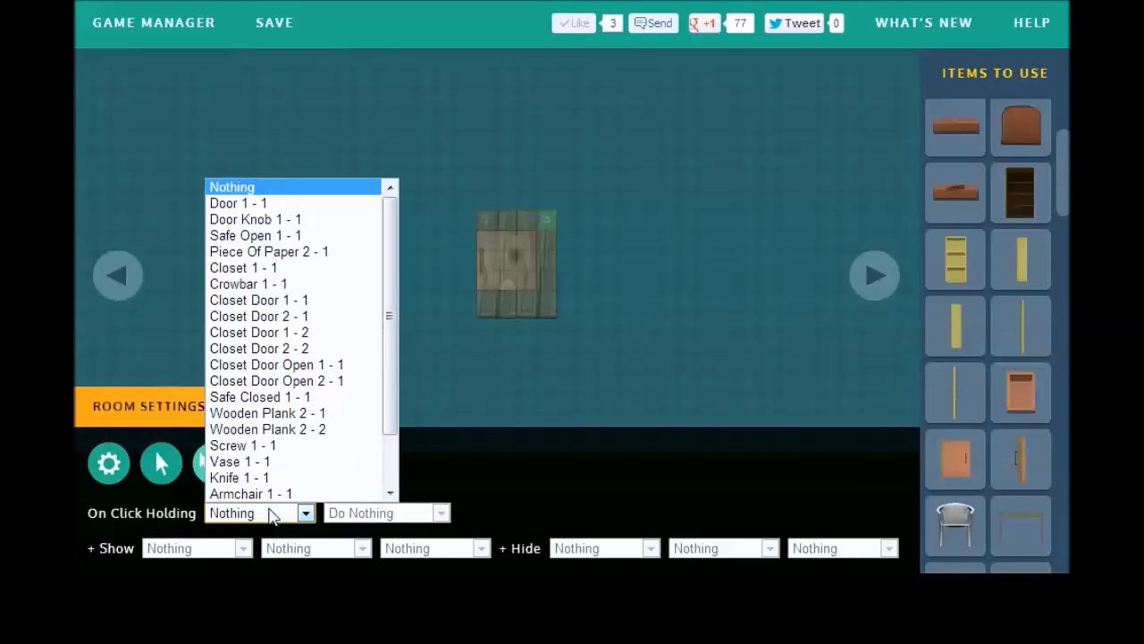
drag(385, 402, 332, 490)
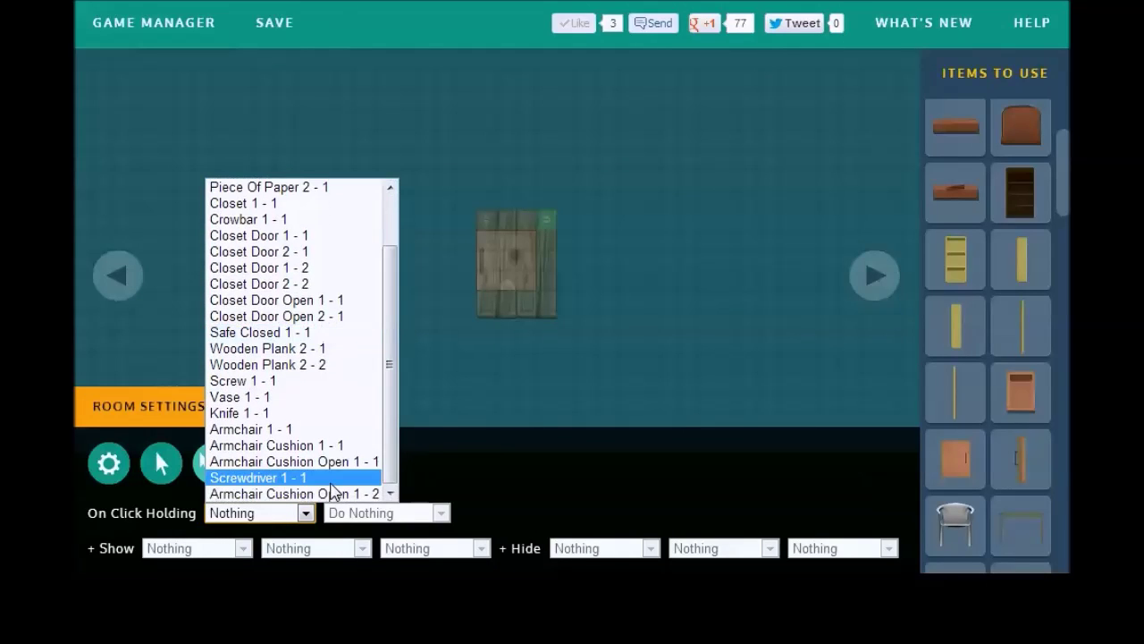
click(331, 483)
click(597, 548)
click(600, 237)
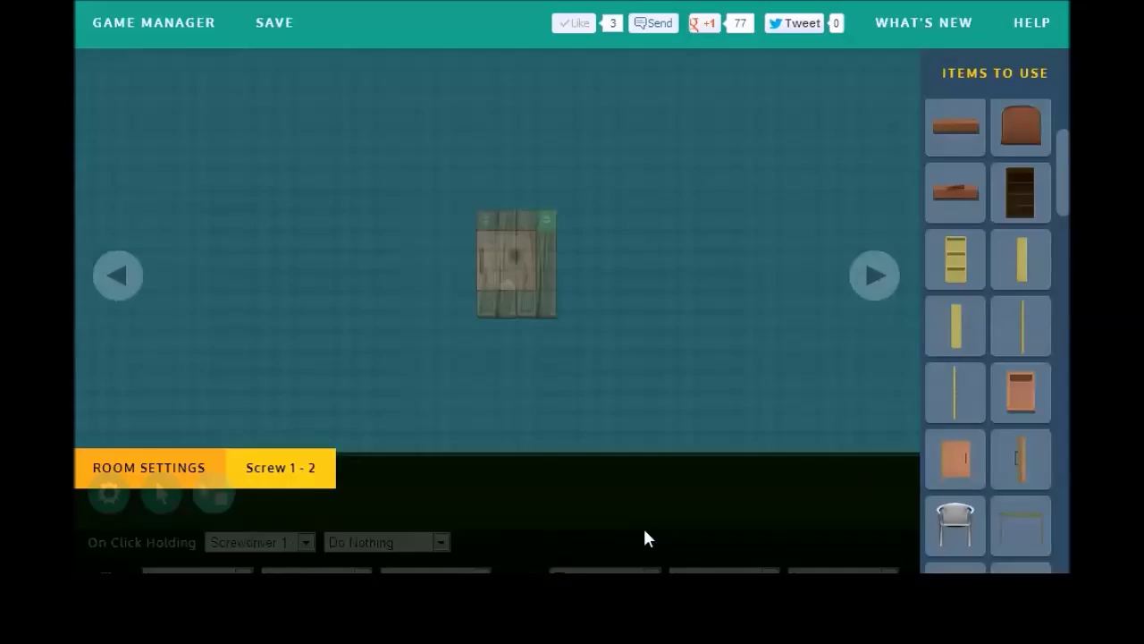
click(715, 548)
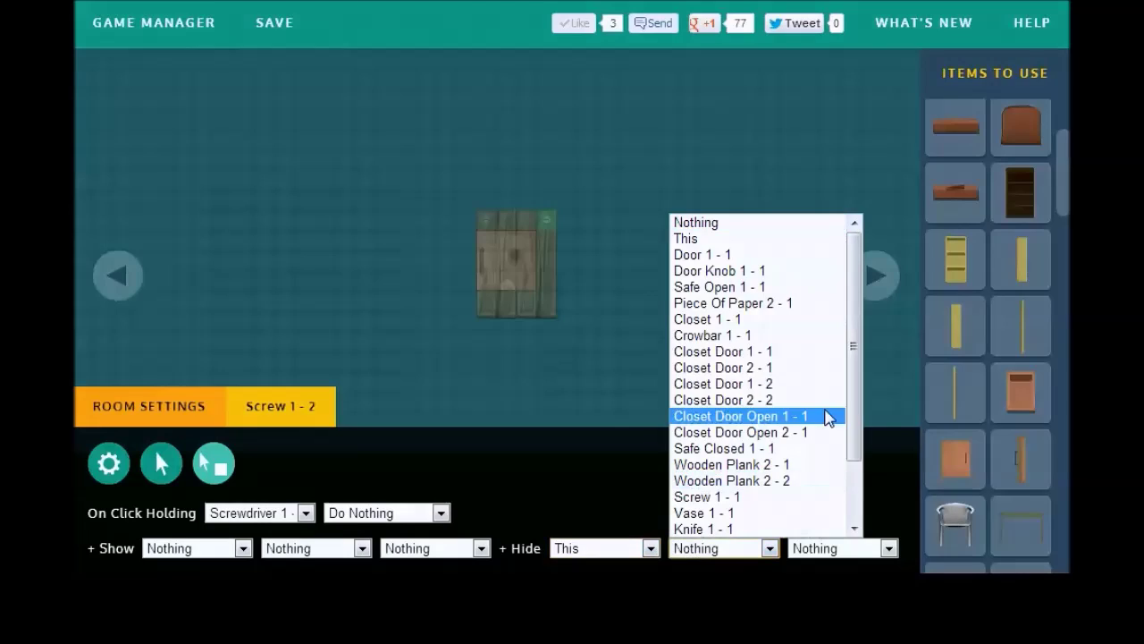
drag(850, 367, 854, 436)
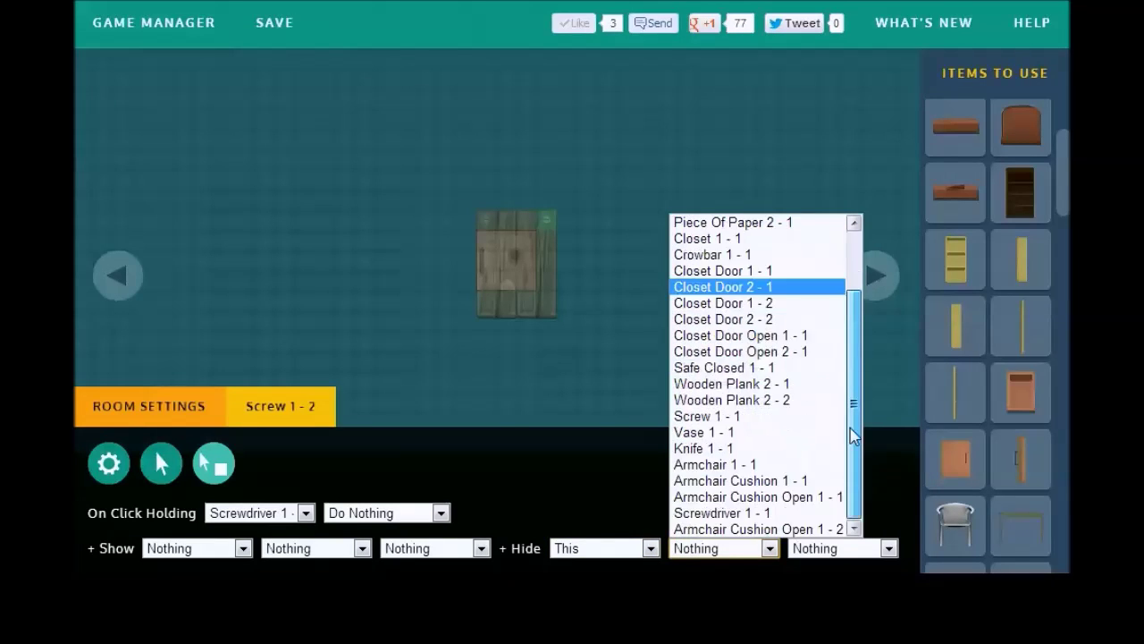
click(808, 404)
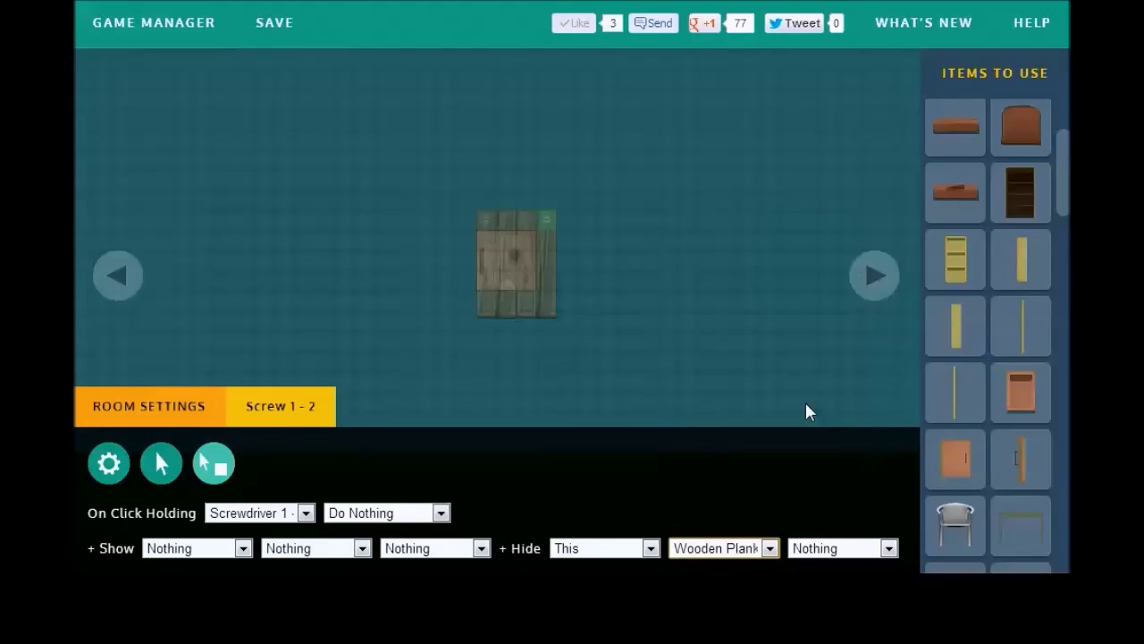
click(807, 411)
click(269, 24)
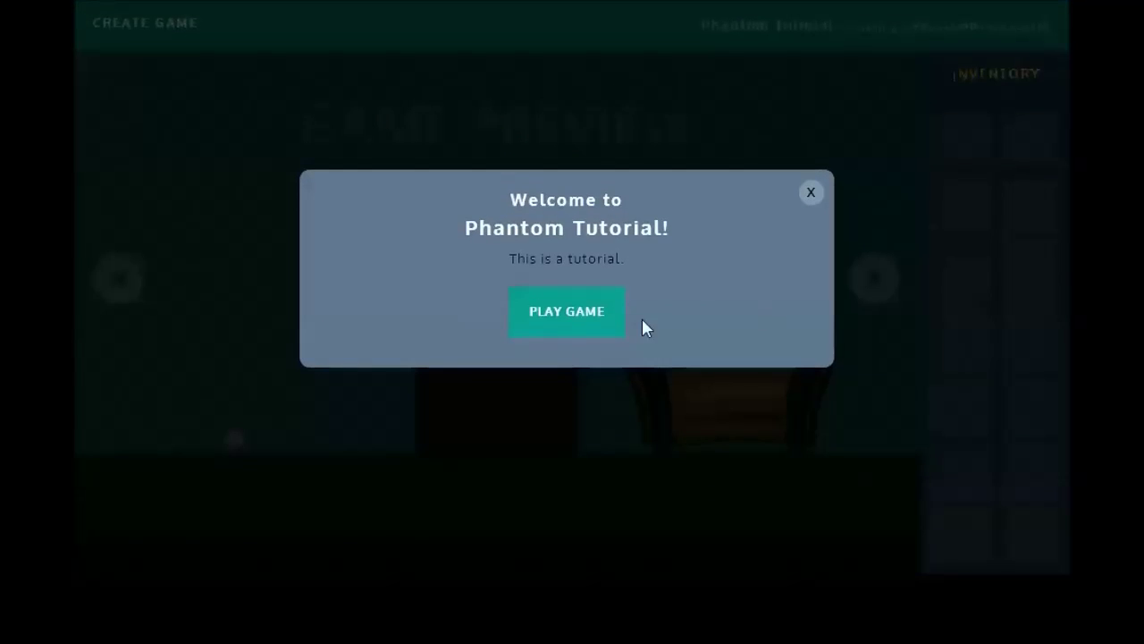
Step: Start the test game, cut the armchair cushion with the knife, and collect the screwdriver
click(609, 320)
click(240, 448)
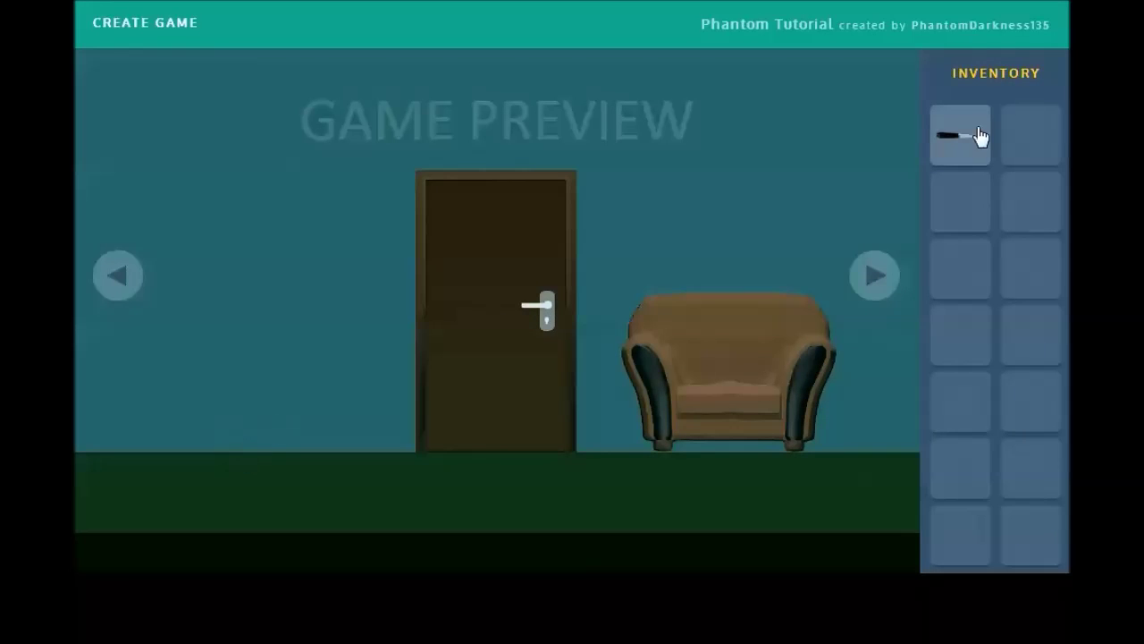
click(955, 150)
click(706, 401)
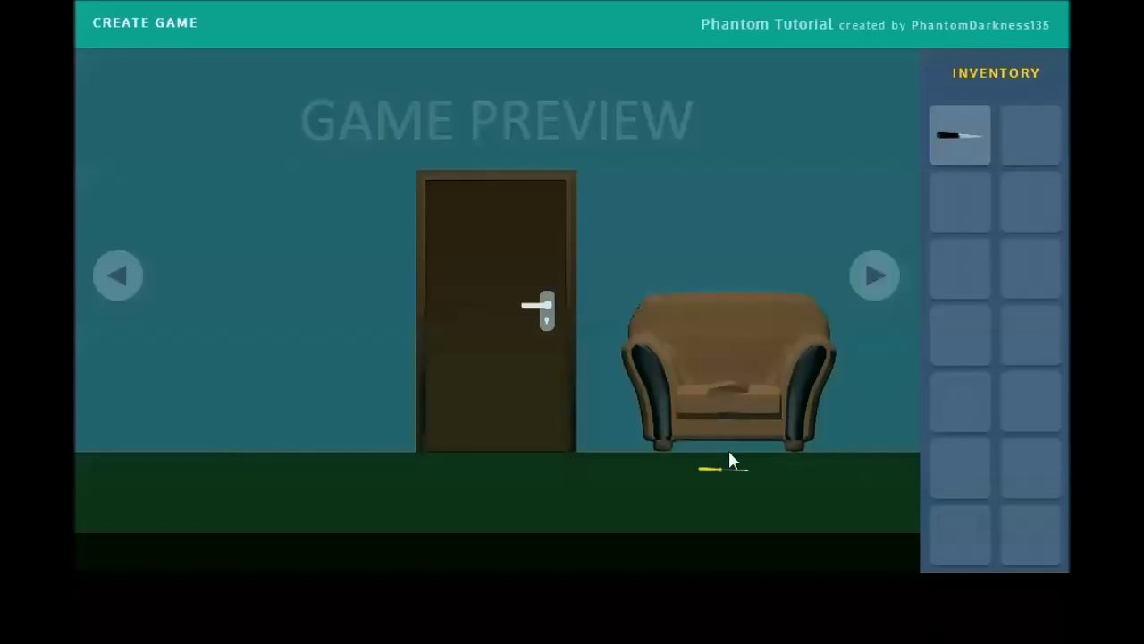
click(724, 474)
Step: On the wooden boards wall, unscrew both screws with the screwdriver to reveal the safe
click(854, 284)
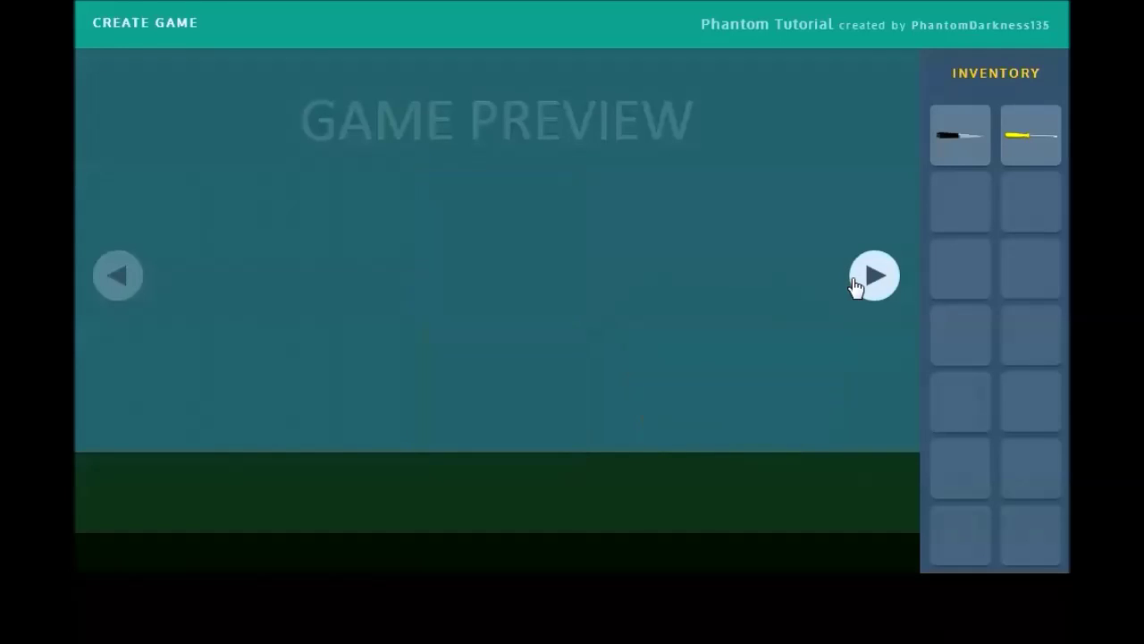
click(870, 274)
click(996, 128)
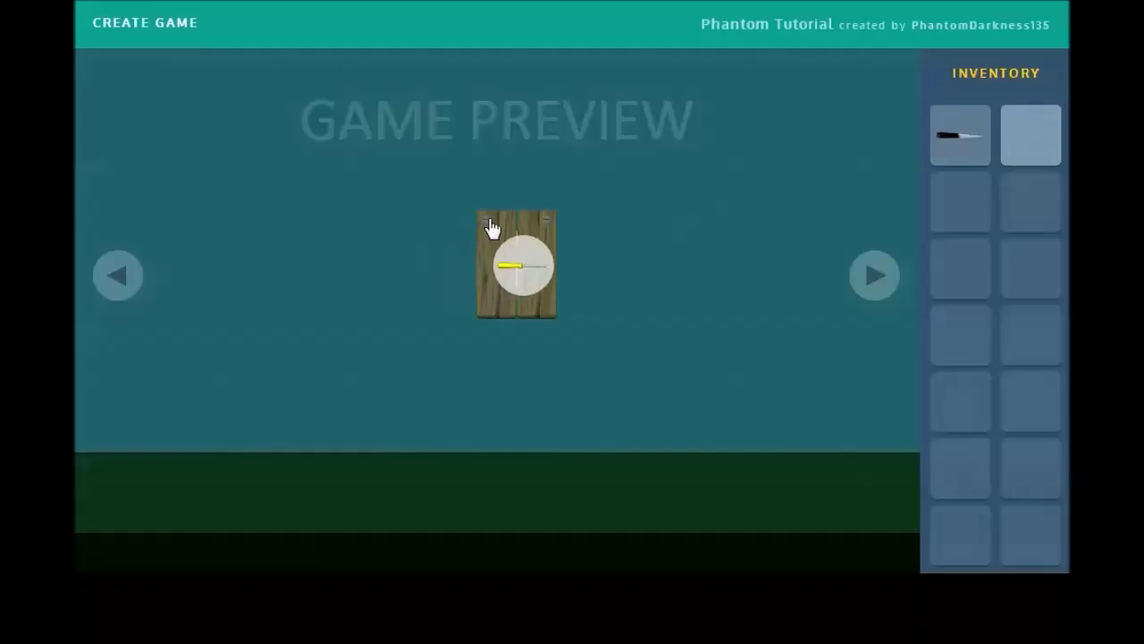
click(494, 228)
click(1001, 149)
click(547, 233)
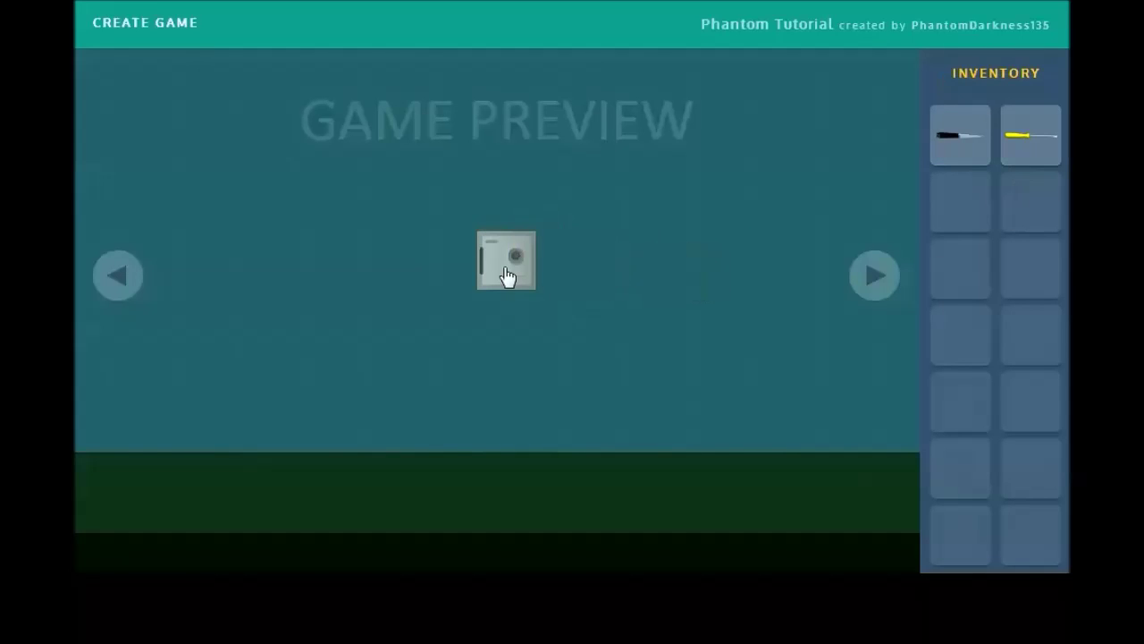
Step: Open the safe with the combination 1-2-3, then return to the editor
click(506, 277)
click(106, 551)
click(95, 395)
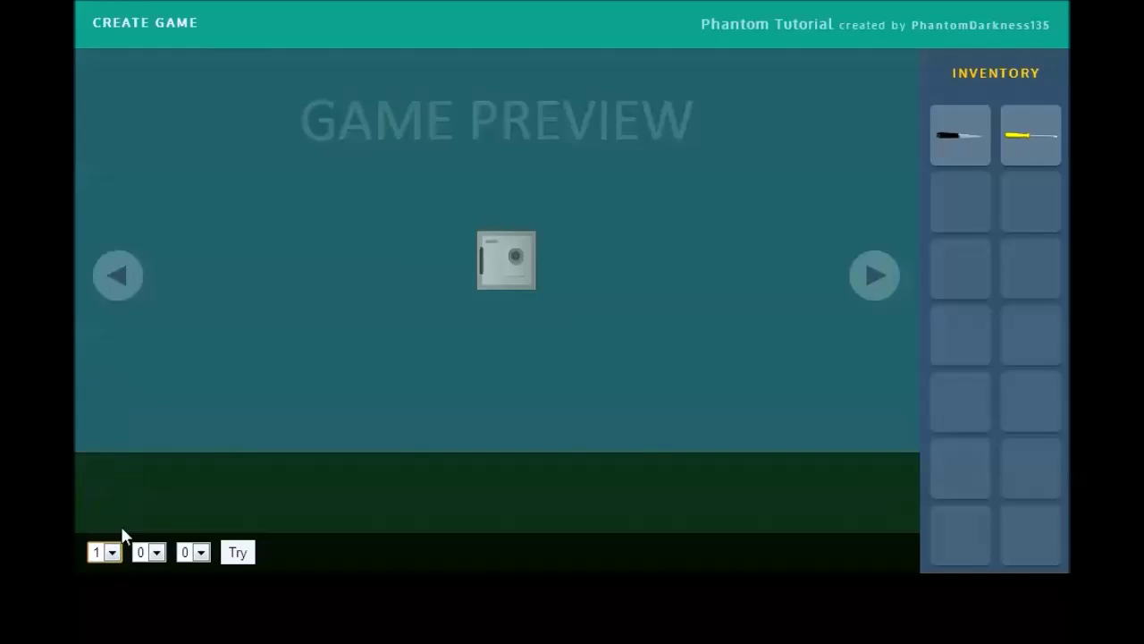
click(149, 551)
click(150, 419)
click(198, 551)
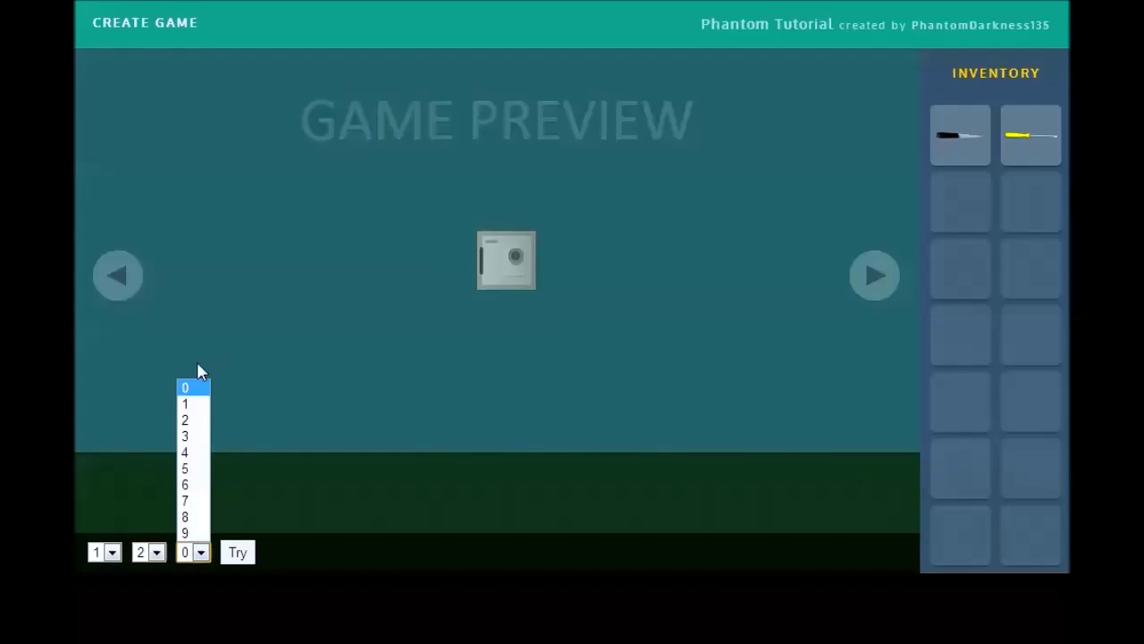
click(185, 435)
click(237, 552)
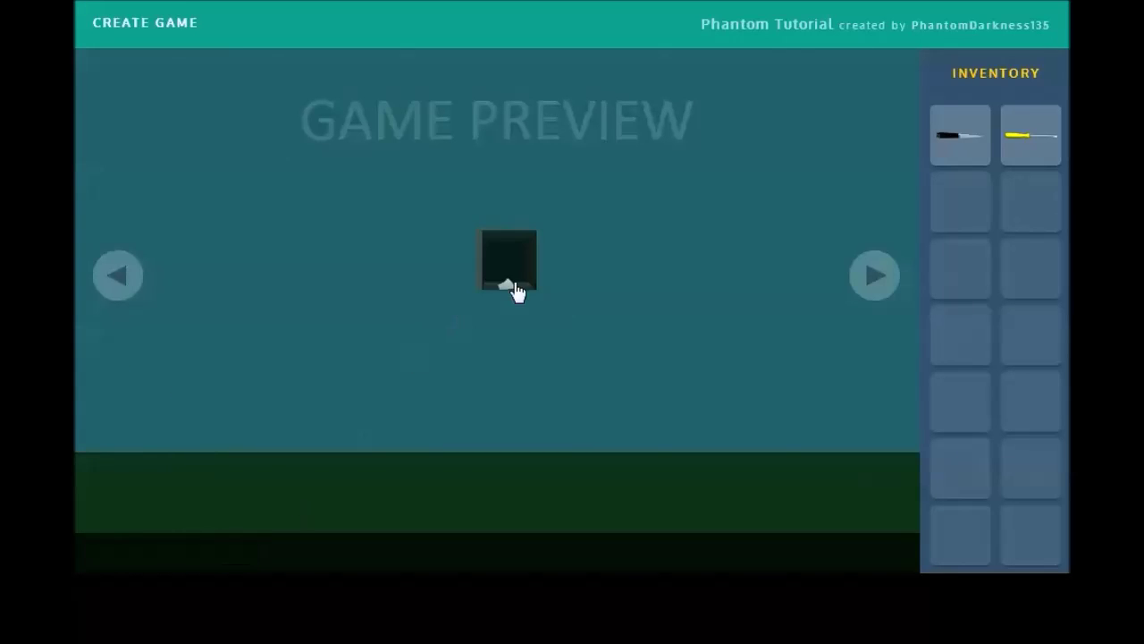
click(145, 23)
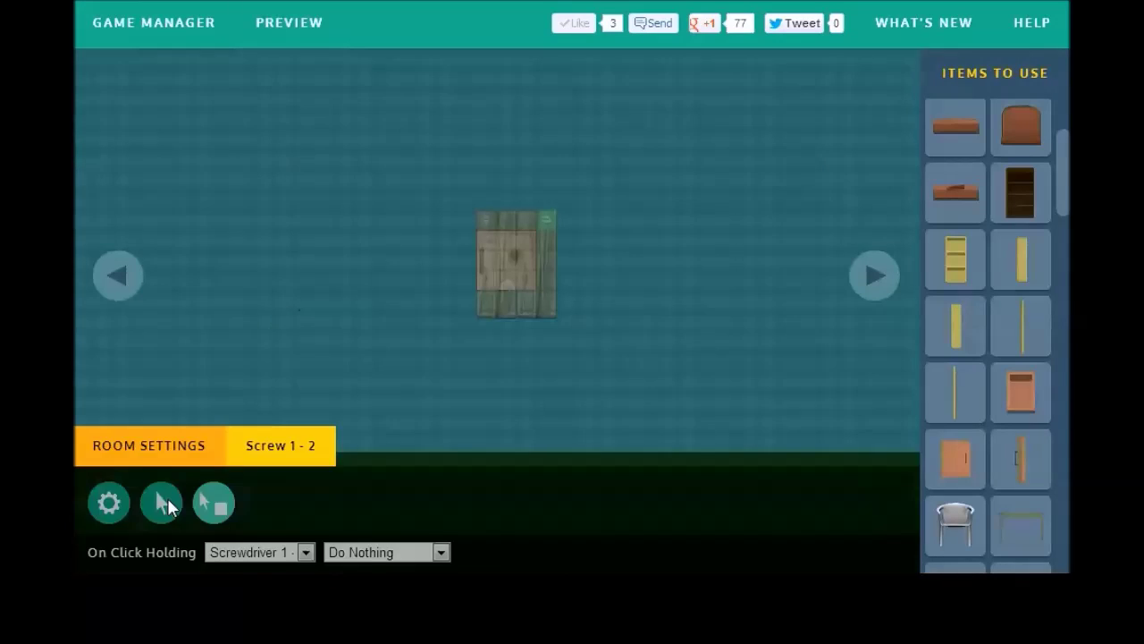
Step: Make clicking Door 1-1 show the message "You need to do something first."
click(158, 406)
click(874, 277)
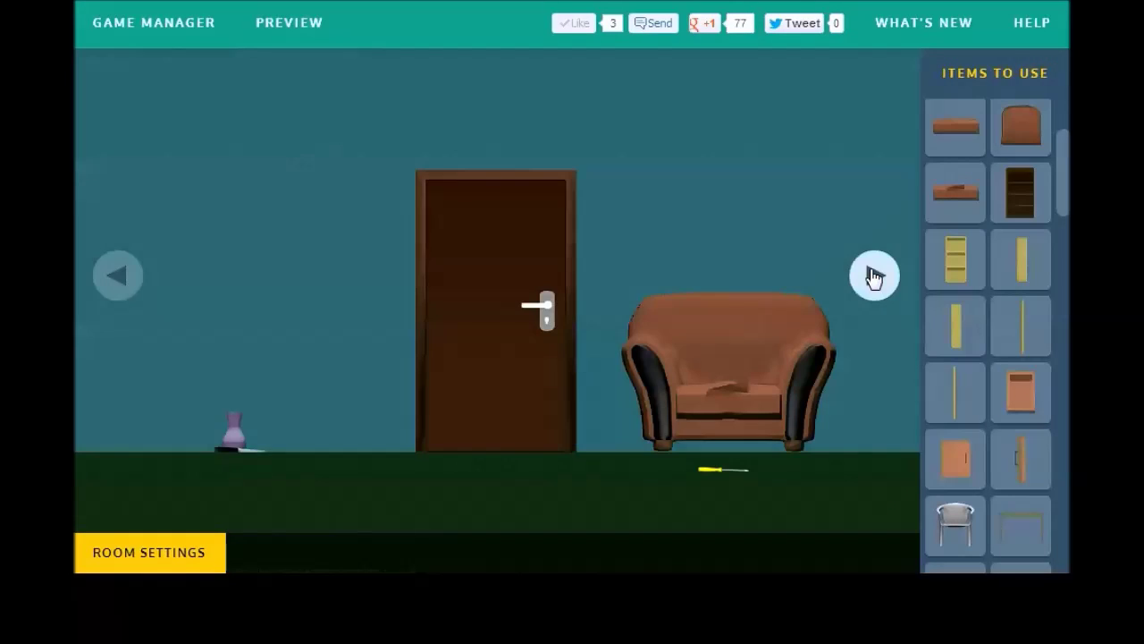
click(461, 296)
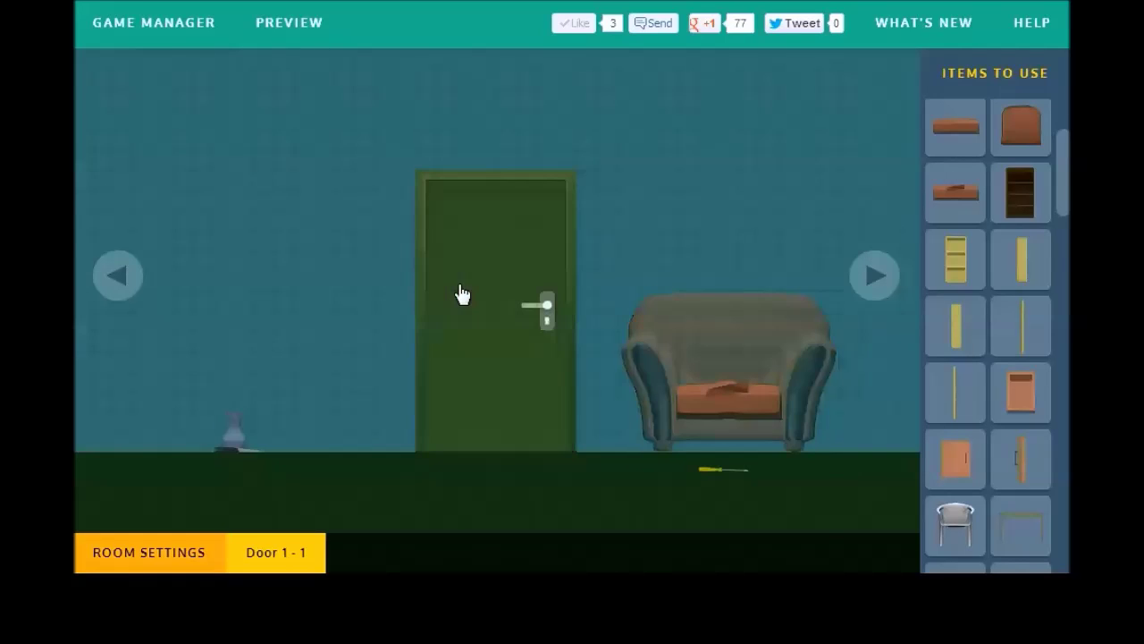
mouse_move(188, 486)
click(161, 465)
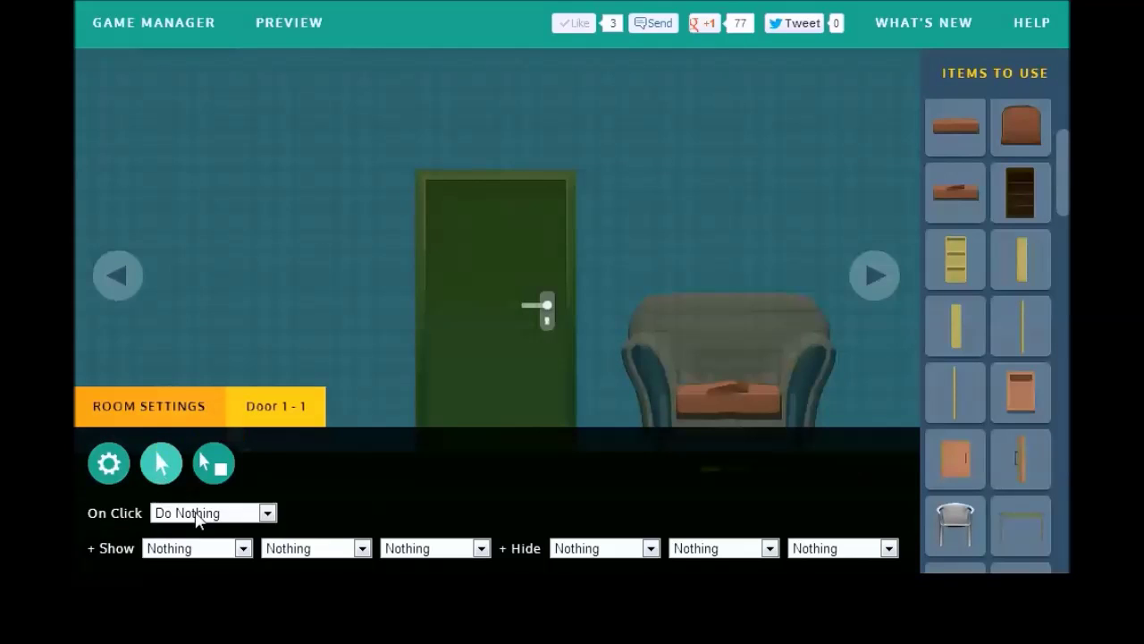
click(211, 513)
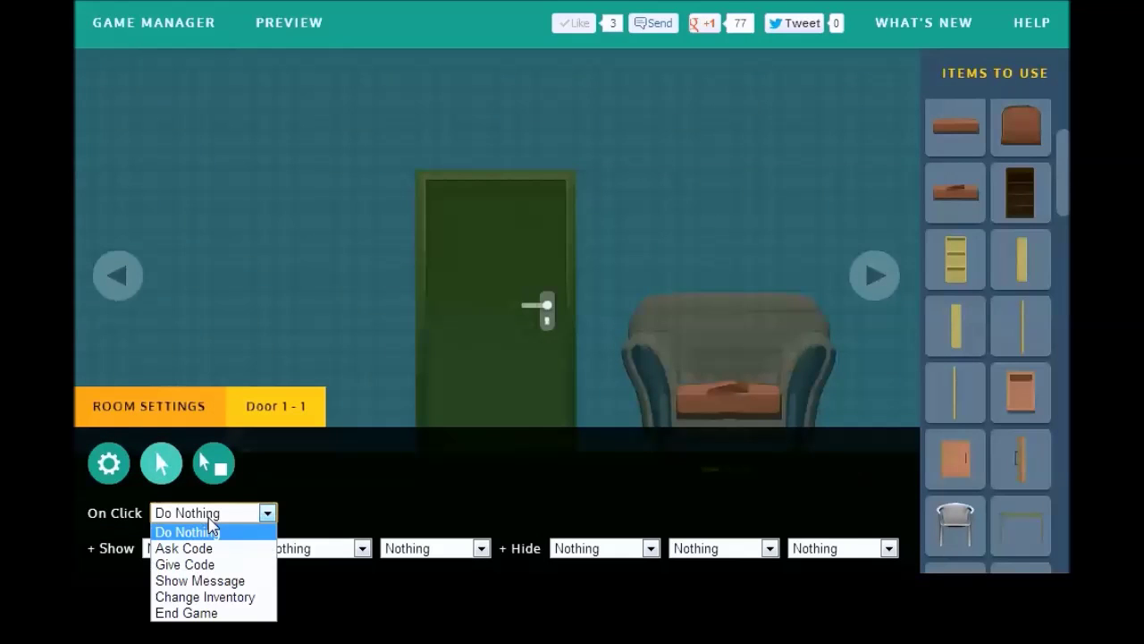
click(223, 581)
click(346, 516)
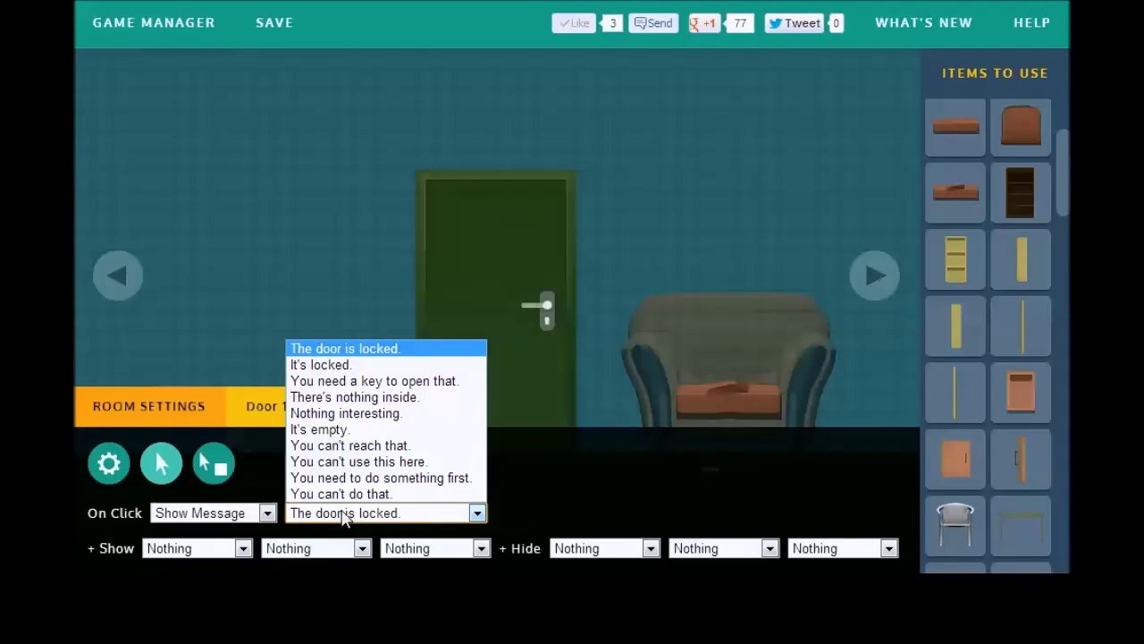
click(377, 478)
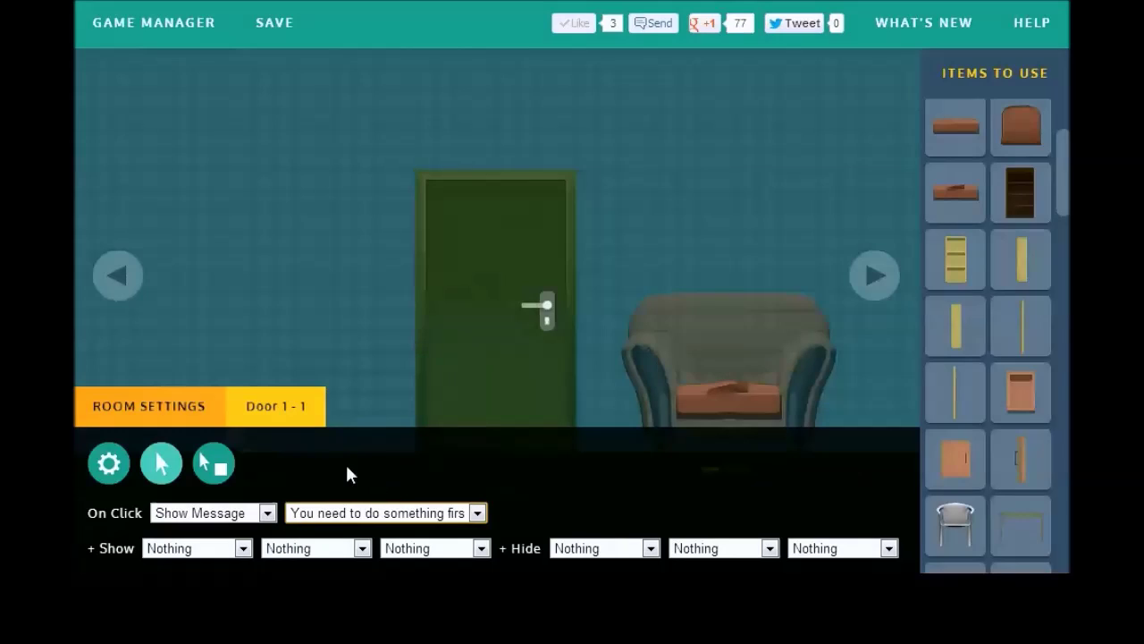
click(135, 404)
click(546, 308)
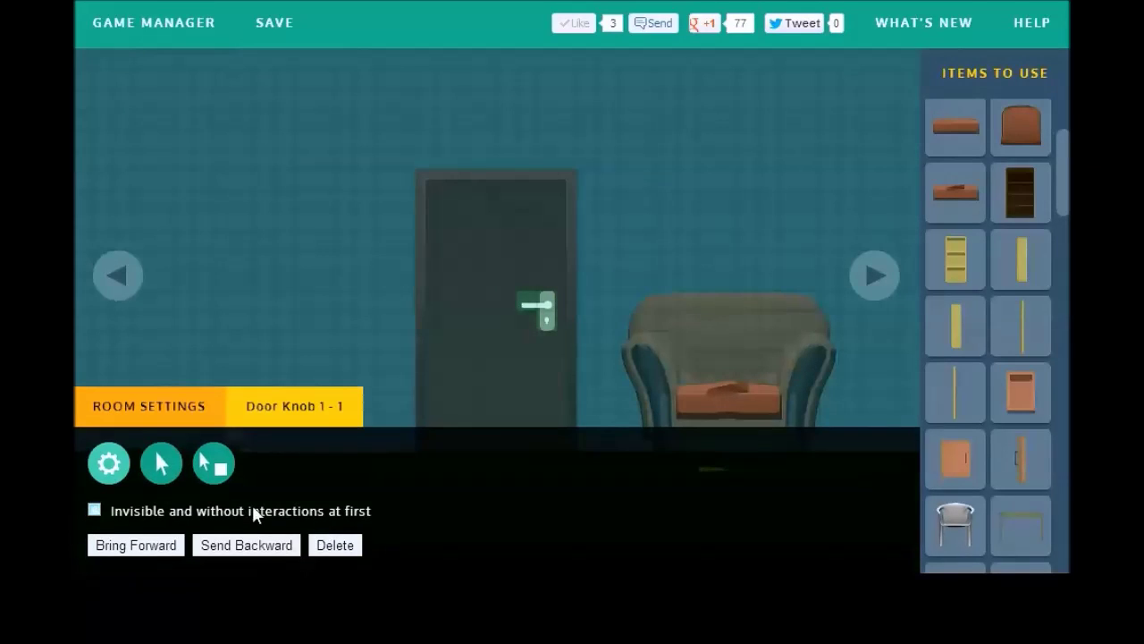
Step: Set the door knob's On Click Holding item to Crowbar 1 - 1 with action End Game
click(225, 466)
click(277, 512)
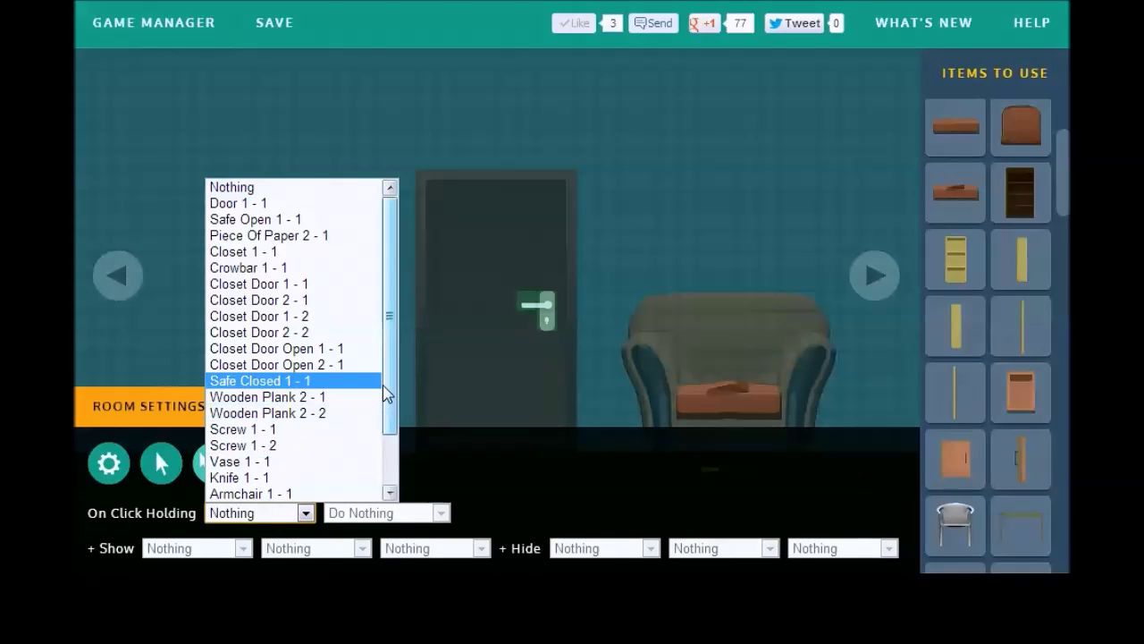
click(332, 268)
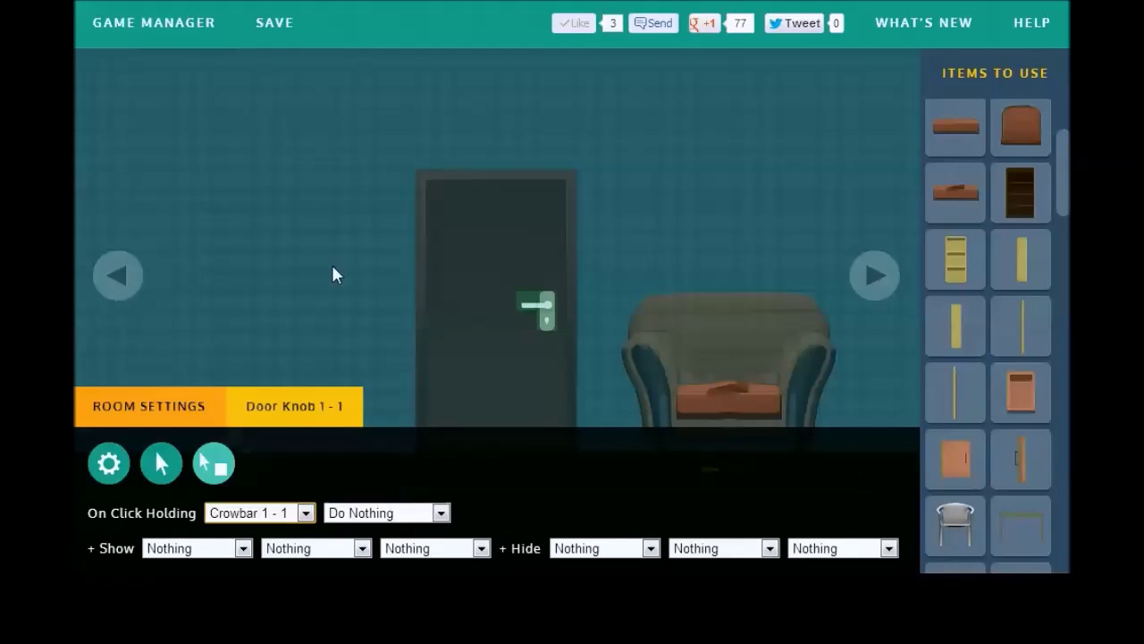
click(377, 517)
click(376, 613)
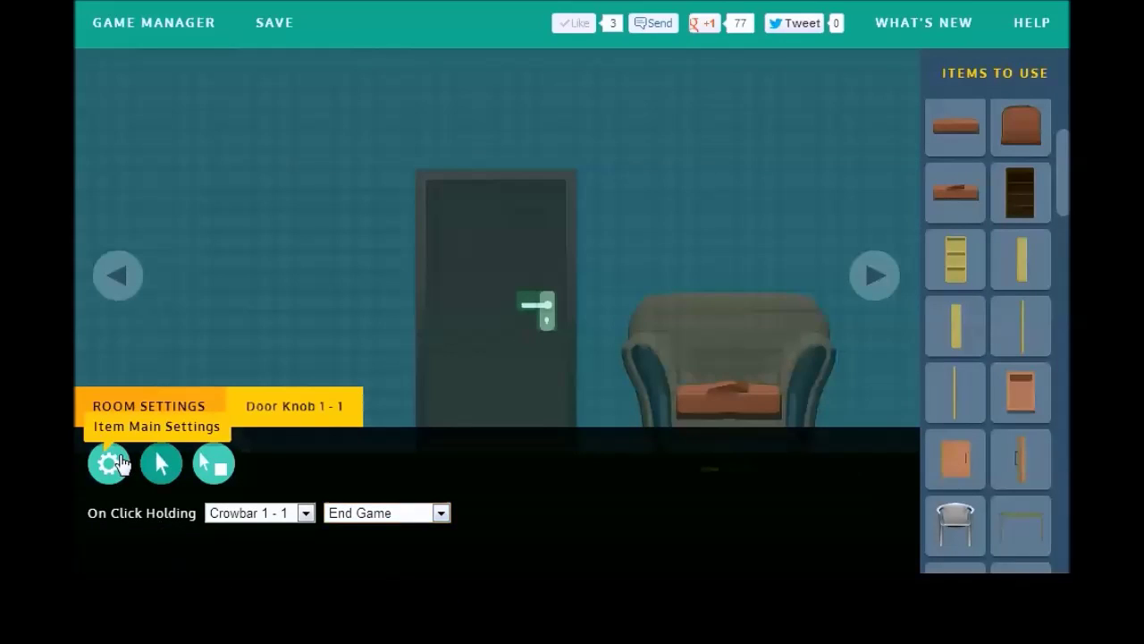
click(120, 463)
click(157, 408)
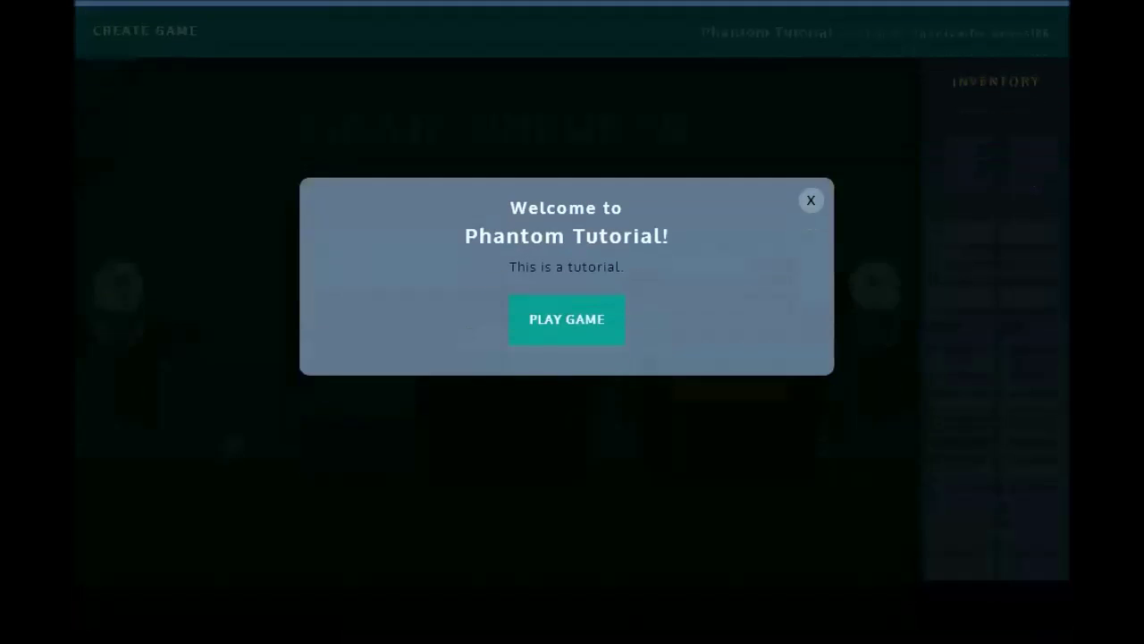
Step: Start the preview, take the knife, slash the armchair and pick up the screwdriver
click(567, 332)
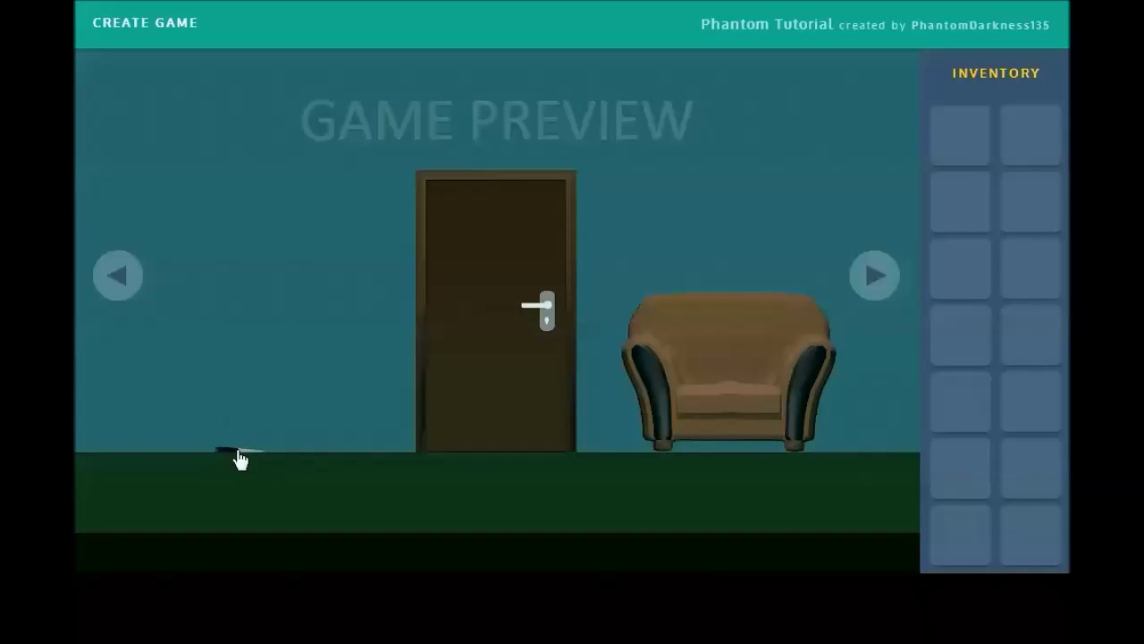
click(239, 457)
click(952, 147)
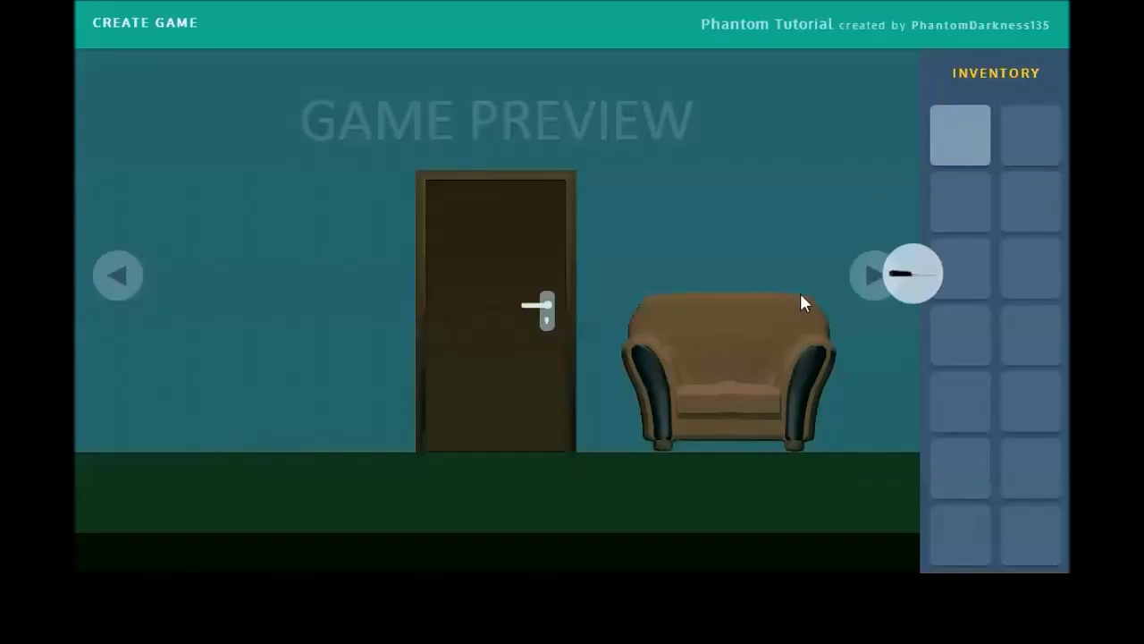
click(736, 402)
click(733, 413)
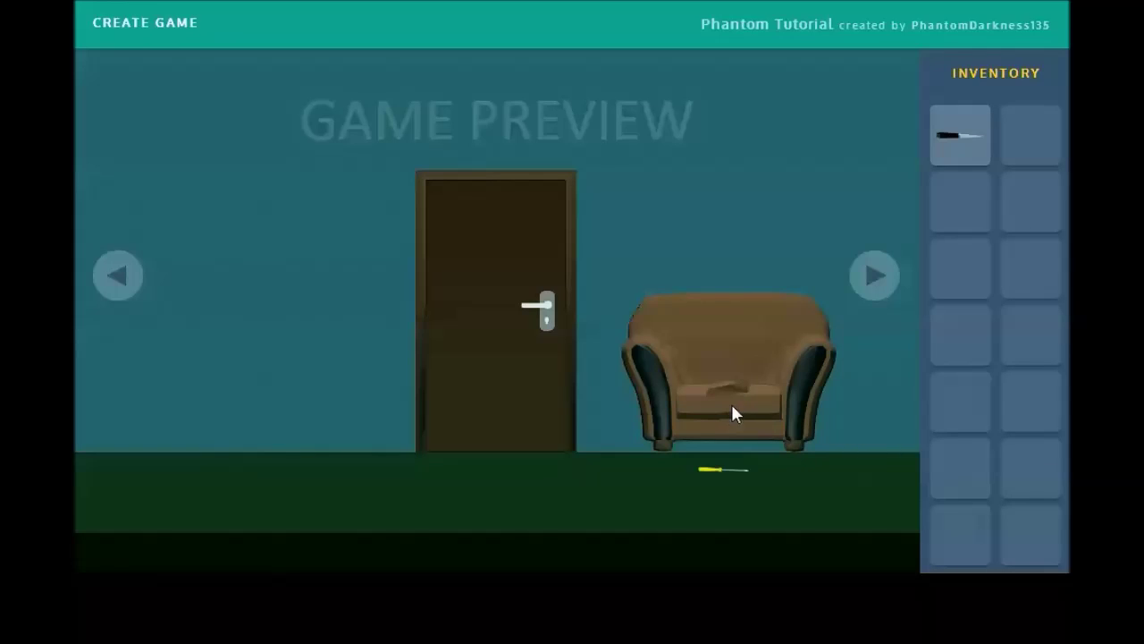
click(724, 472)
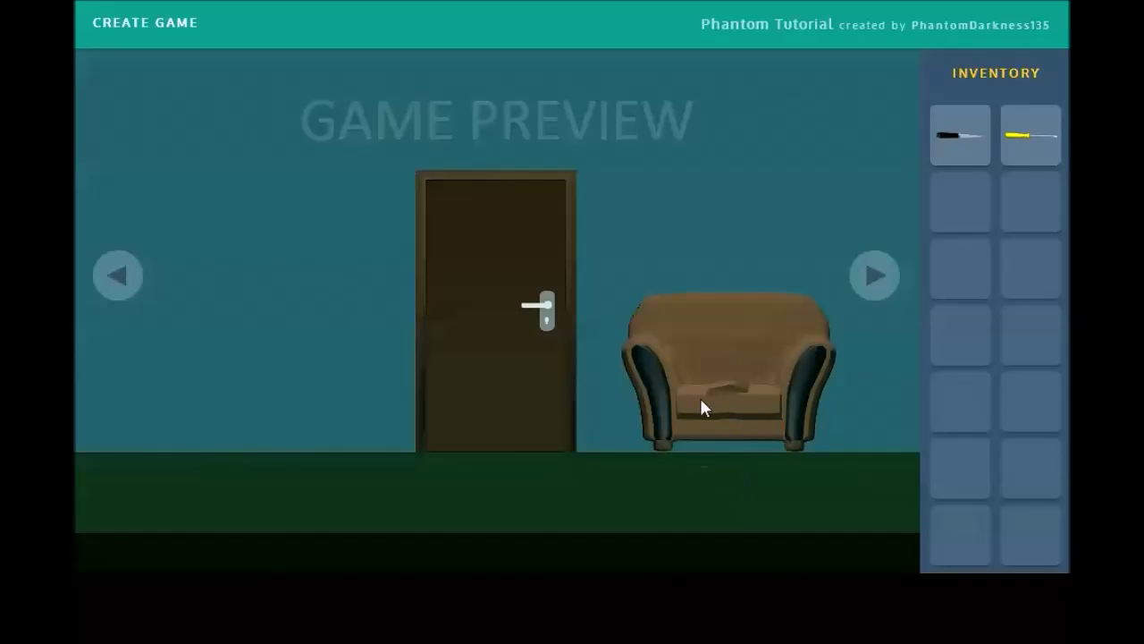
Step: Unscrew and remove the wooden panel with the screwdriver to reveal the safe
click(877, 286)
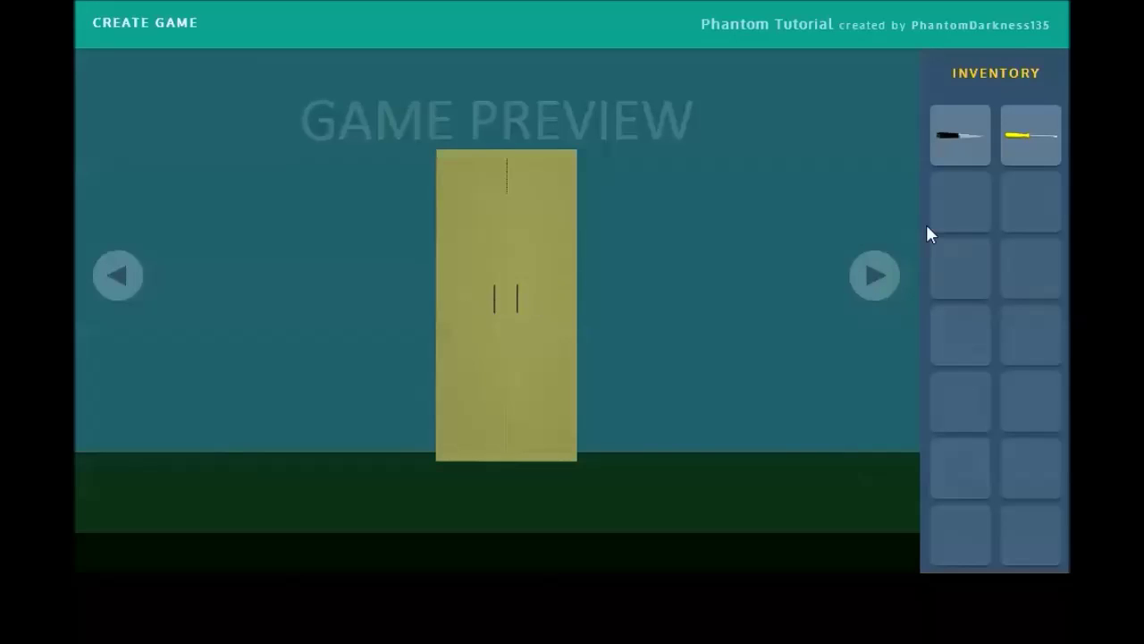
click(873, 276)
click(1028, 148)
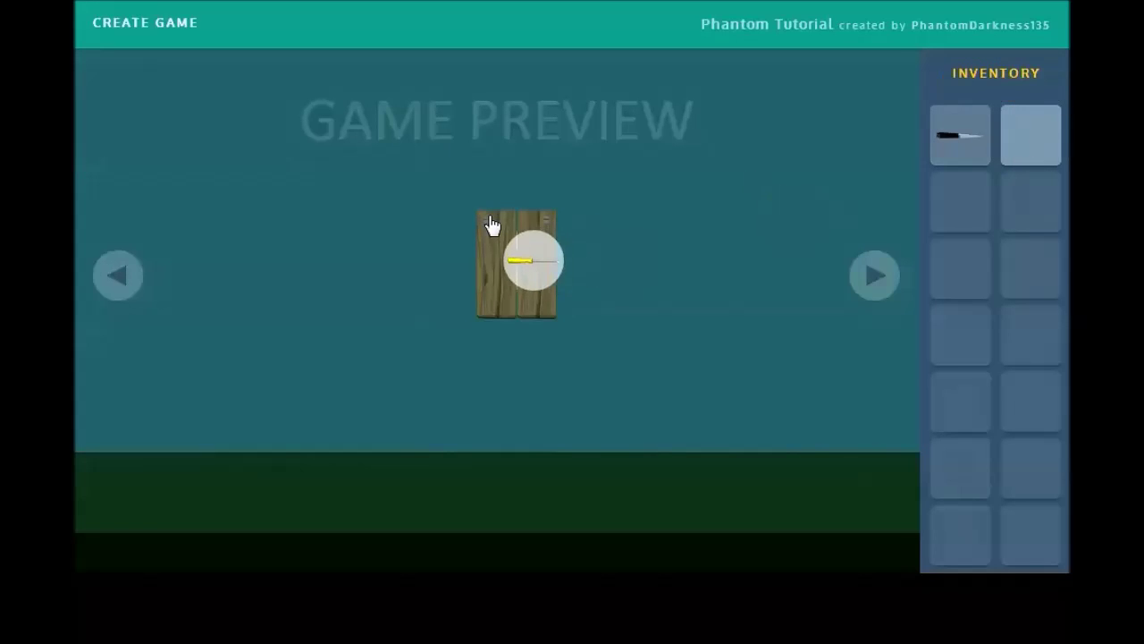
click(491, 223)
click(1028, 138)
click(535, 246)
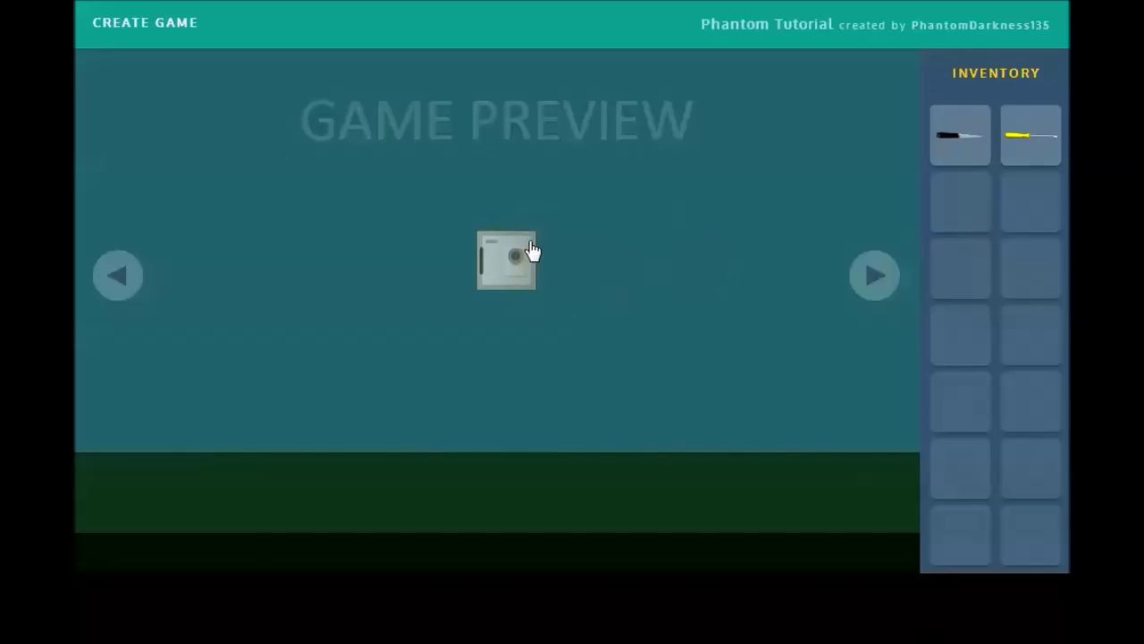
Step: Open the safe with the combination 1-2-3 and examine its contents
click(531, 250)
click(110, 551)
click(109, 402)
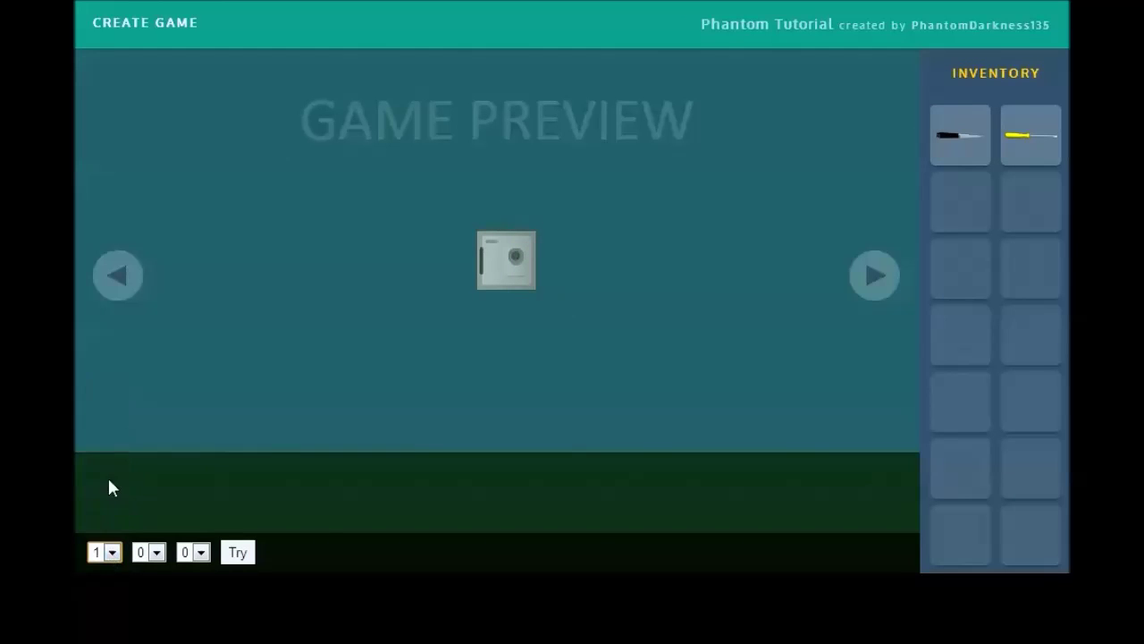
click(157, 551)
click(145, 420)
click(200, 551)
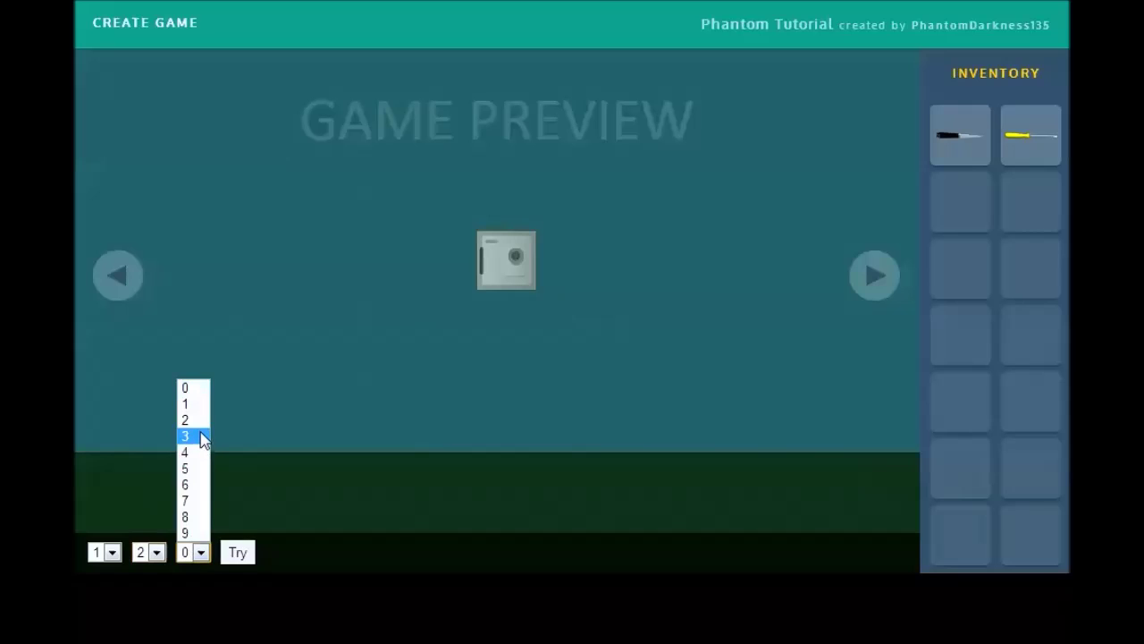
click(197, 436)
click(234, 552)
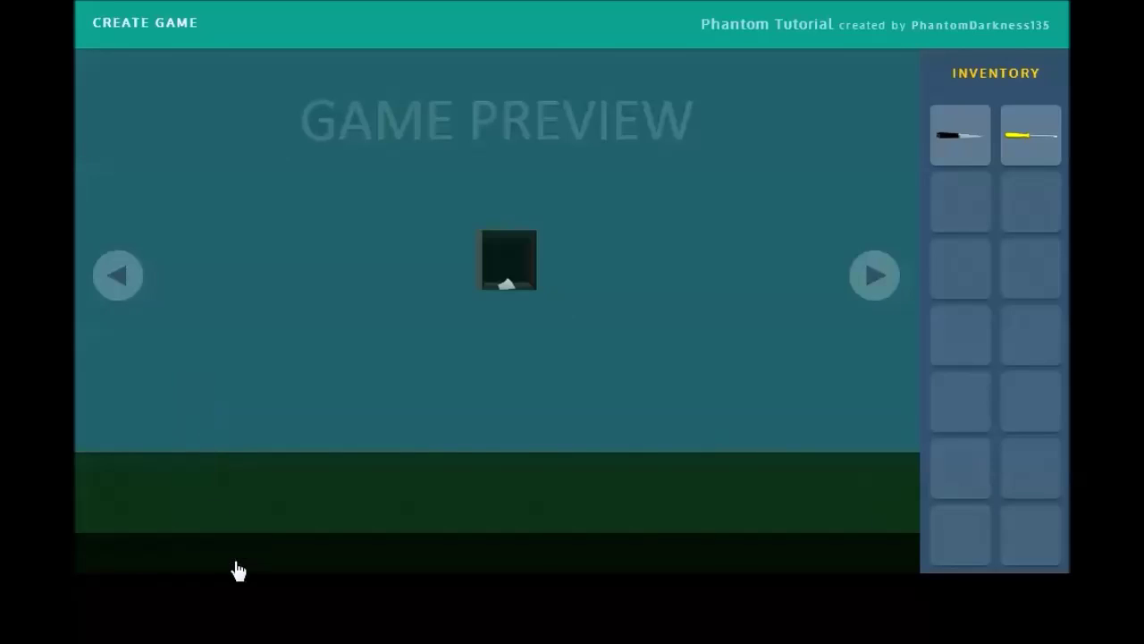
click(510, 293)
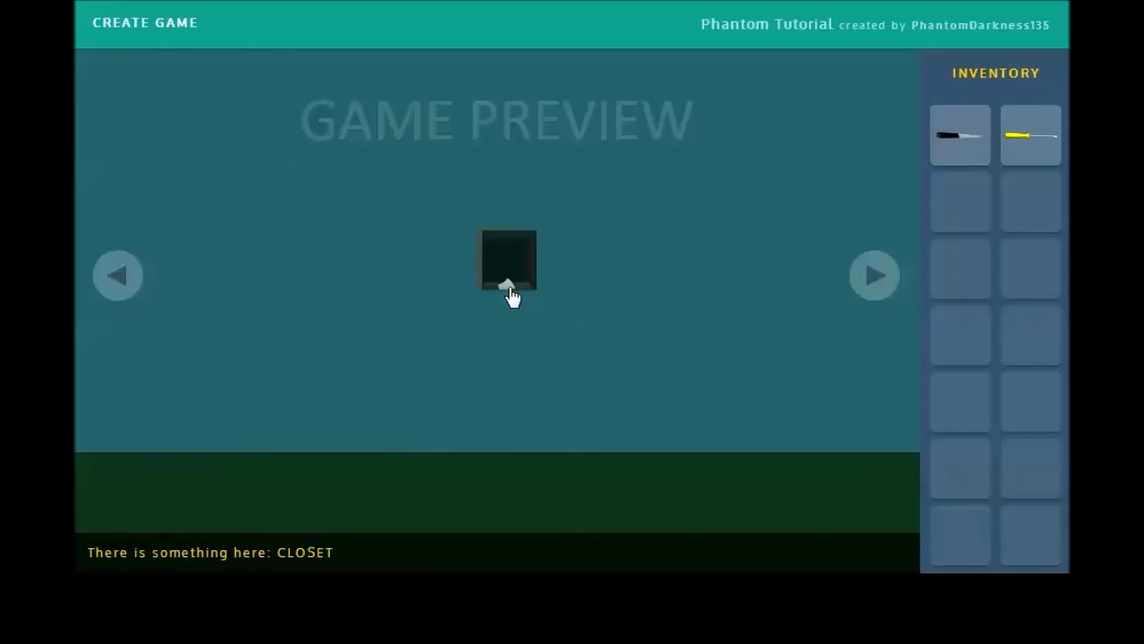
Step: Take the crowbar from the closet and use it on the door knob to escape
click(118, 275)
click(500, 299)
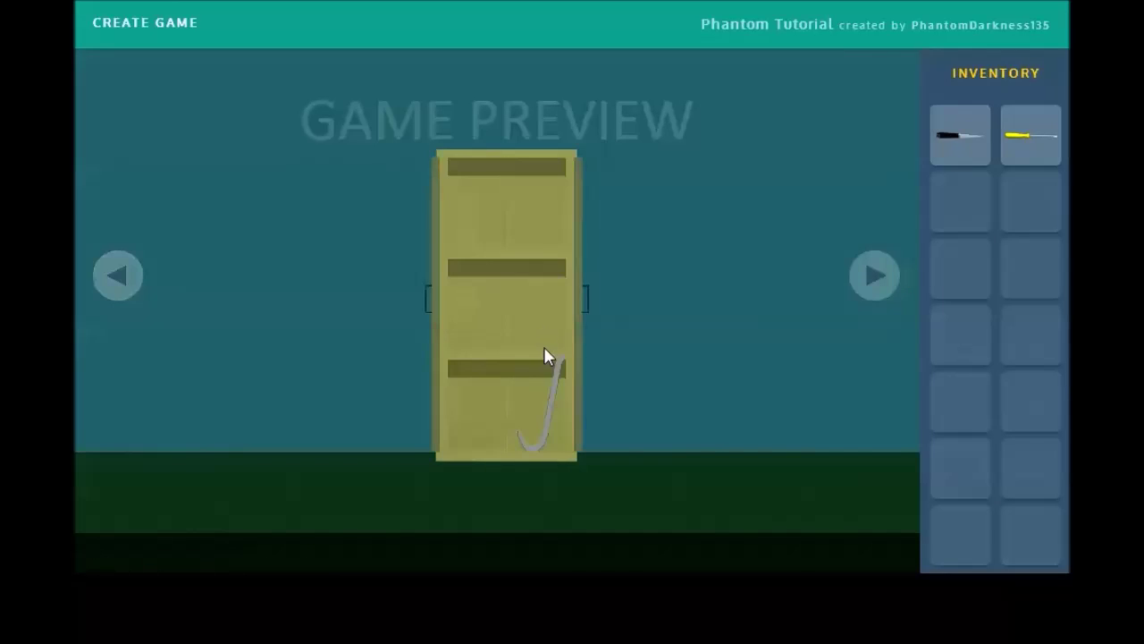
click(555, 386)
click(140, 286)
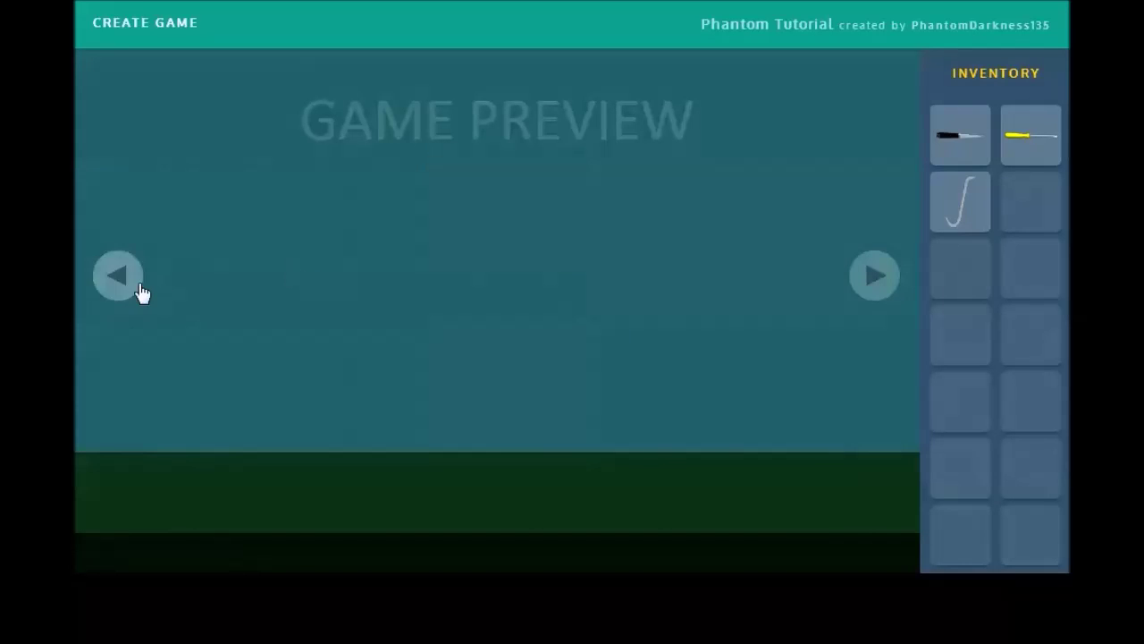
click(976, 215)
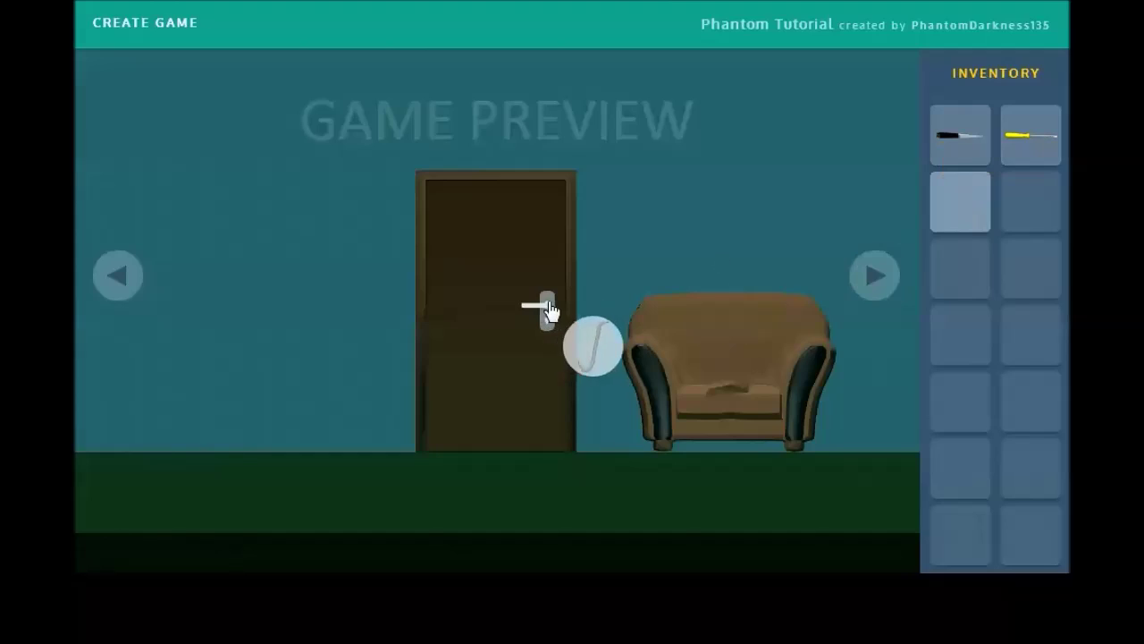
click(547, 310)
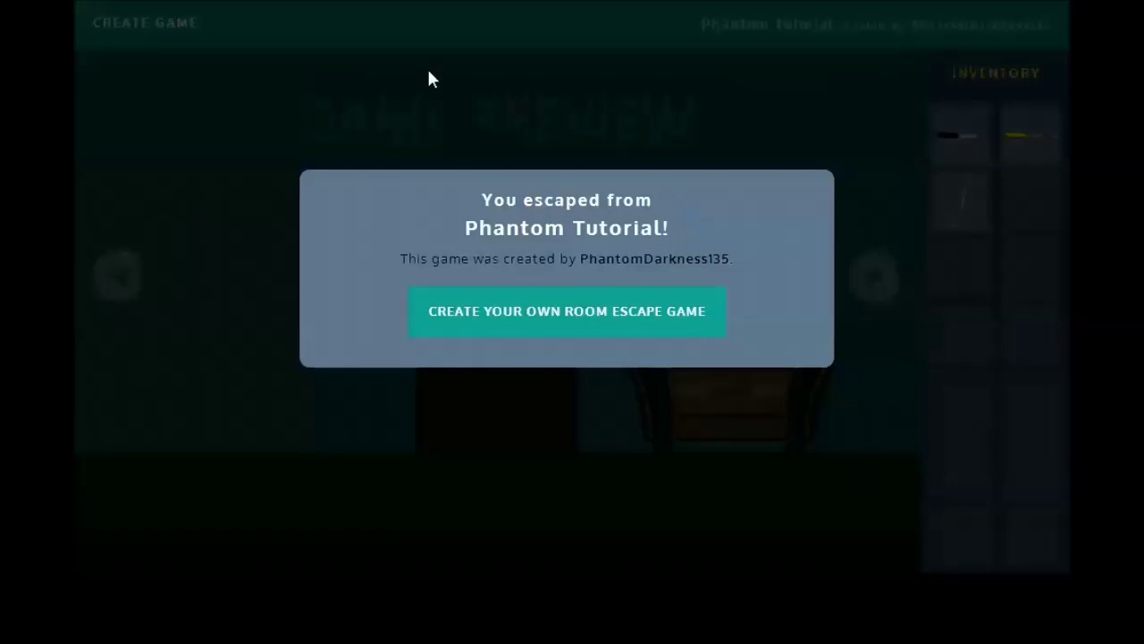
Step: Choose Create Your Own Room Escape Game on the escape screen to return to the editor
click(658, 121)
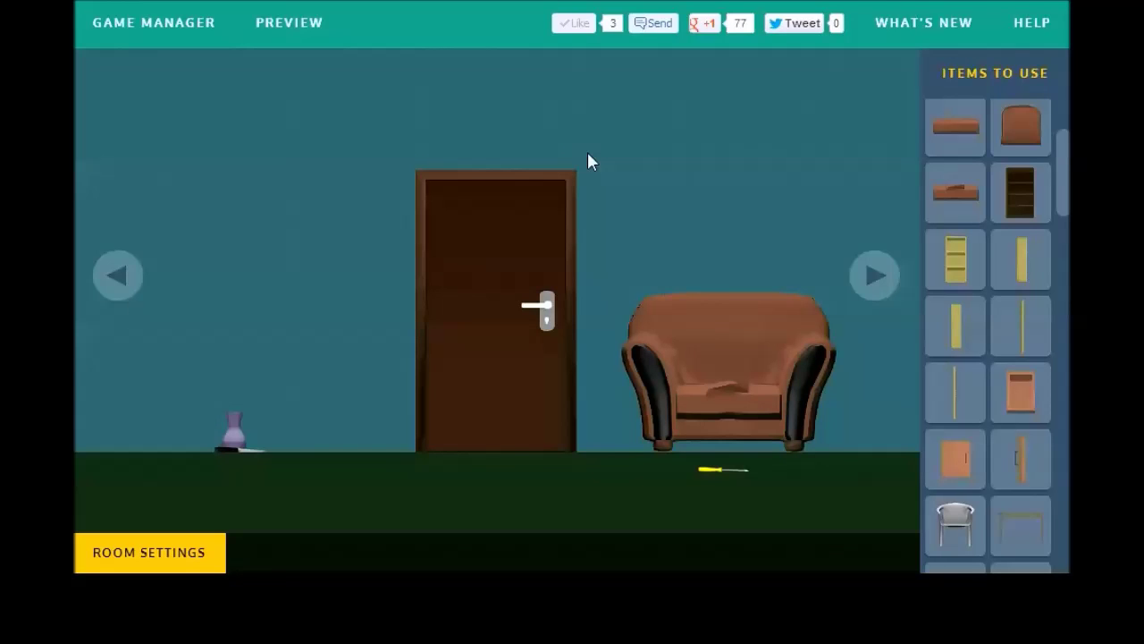
click(1026, 36)
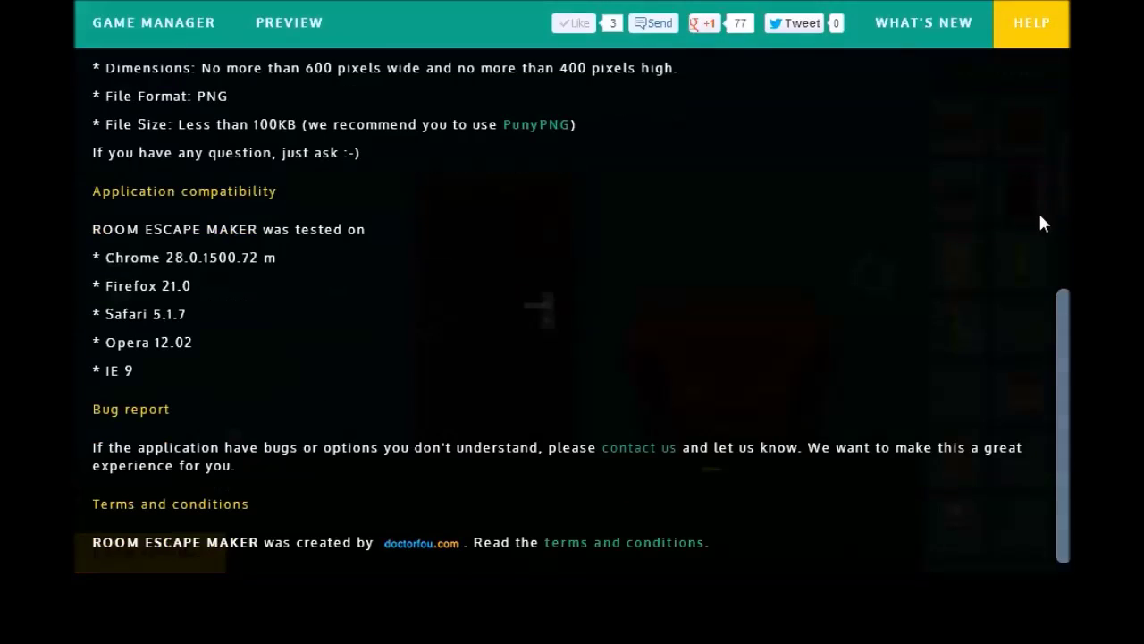
mouse_move(635, 456)
drag(1062, 375, 1045, 44)
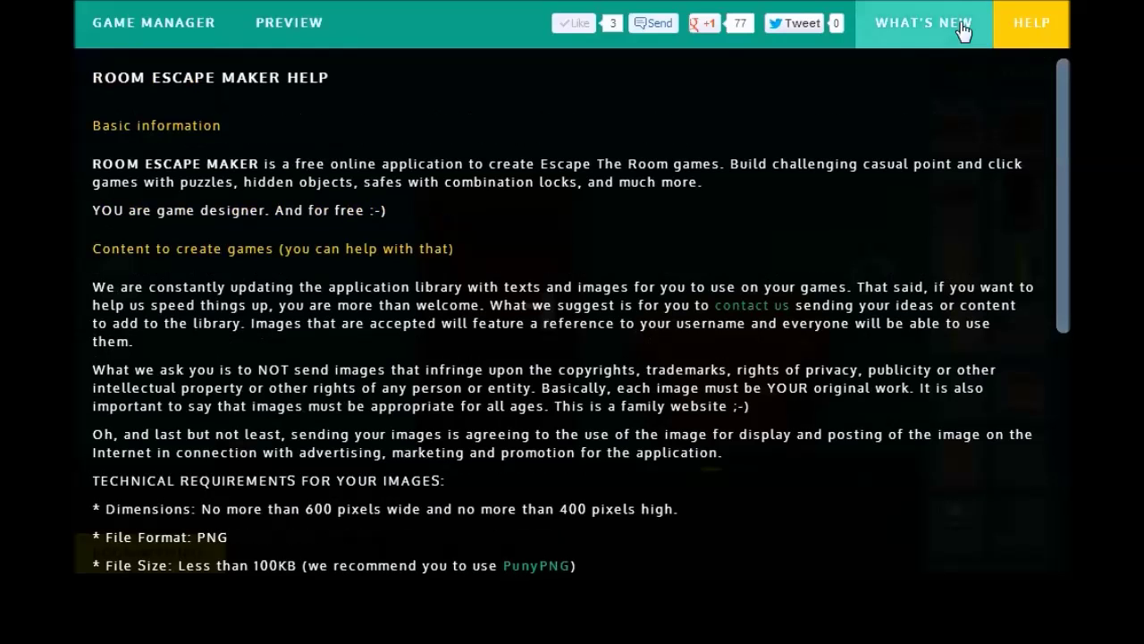
click(965, 32)
click(920, 35)
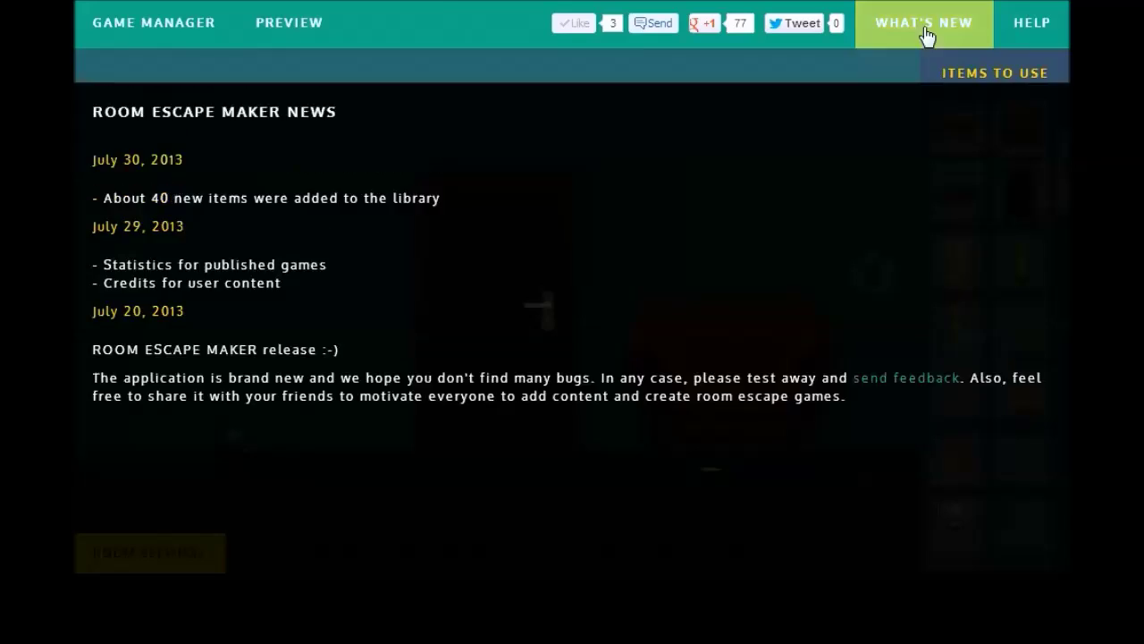